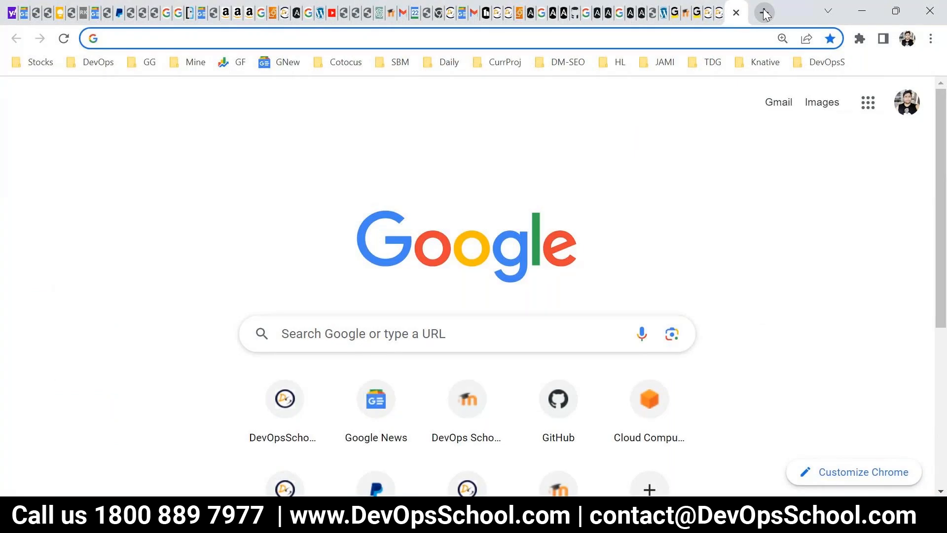
pyautogui.write('atlassian.com')
pyautogui.press('Return')
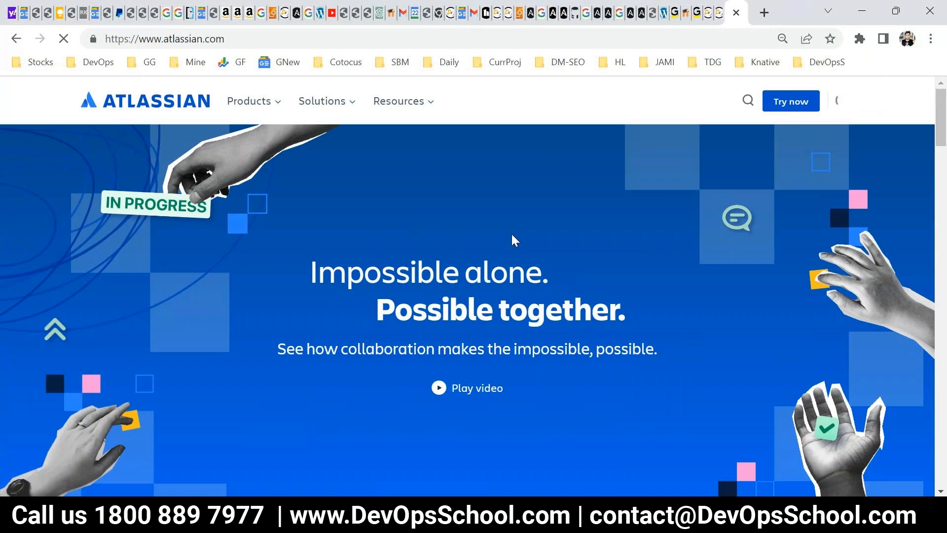
pyautogui.click(844, 100)
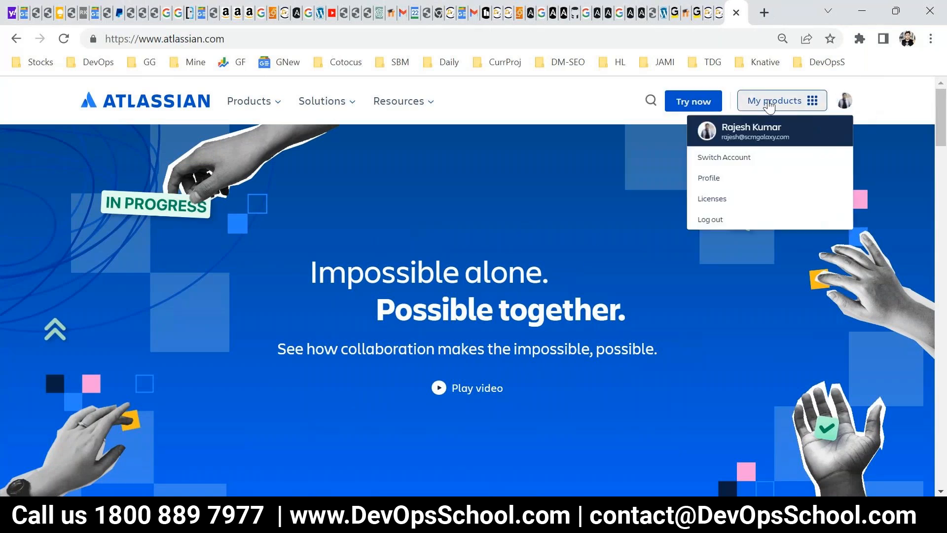
pyautogui.click(768, 104)
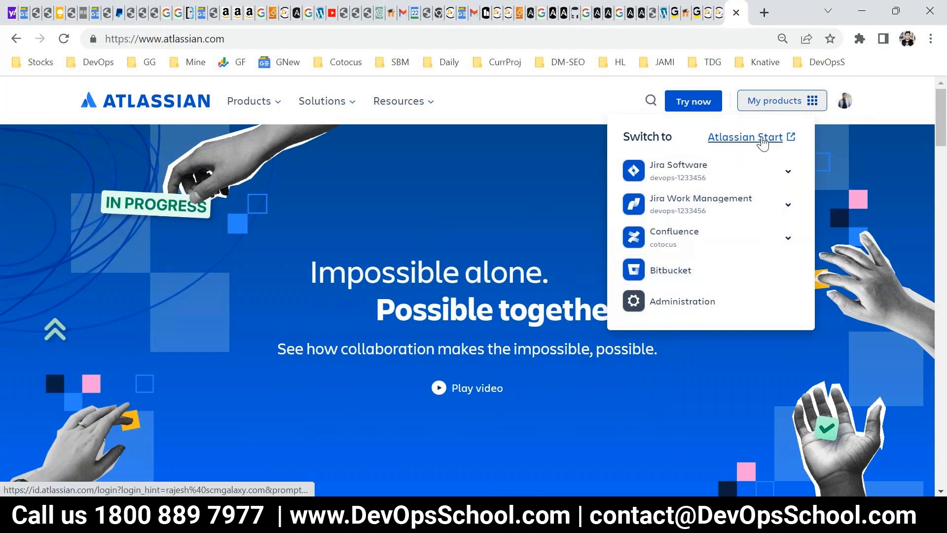
pyautogui.click(764, 143)
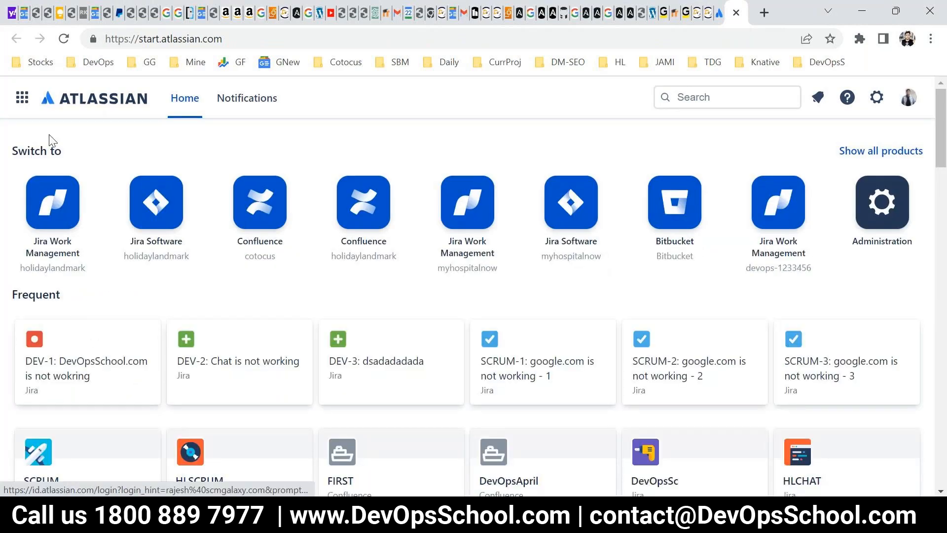
# Look through the product switcher on Atlassian Start and open Cloud Administration.
pyautogui.click(22, 101)
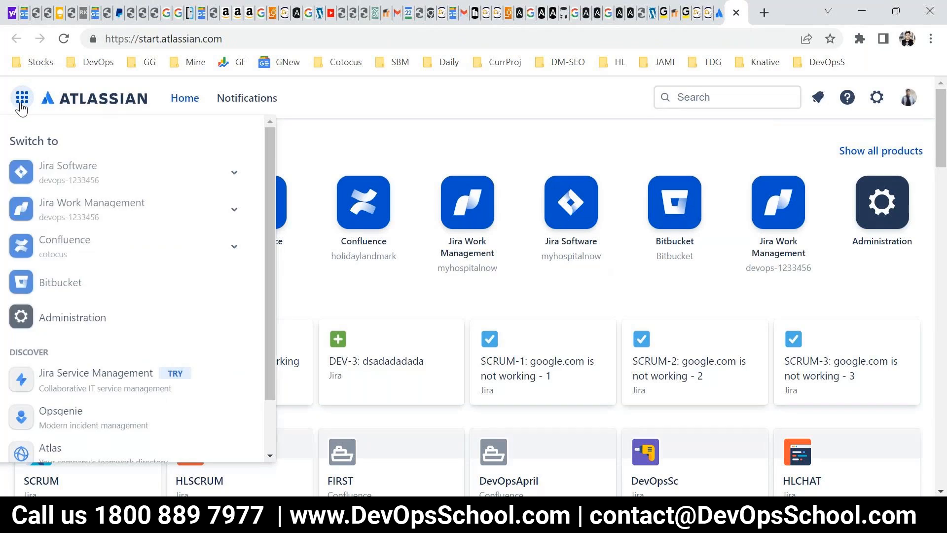
pyautogui.scroll(-2, 143, 315)
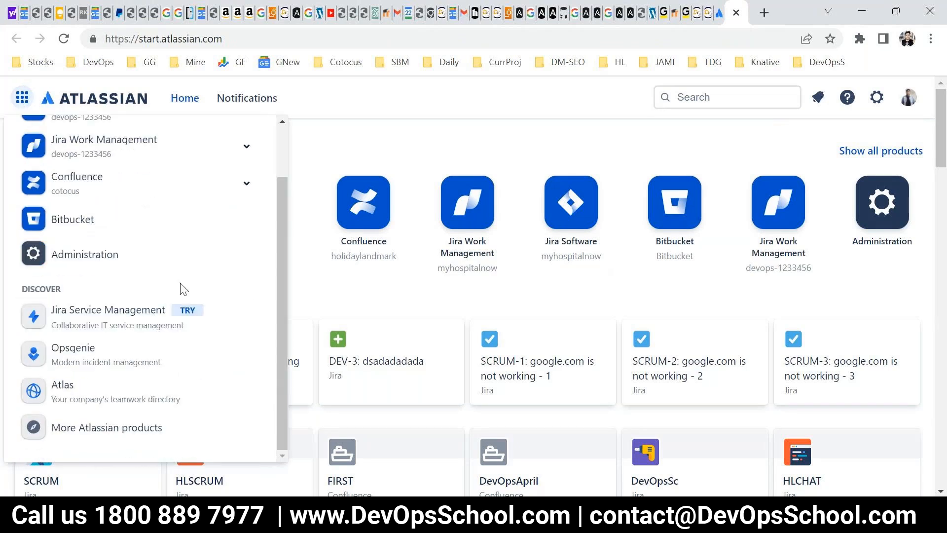
pyautogui.click(385, 161)
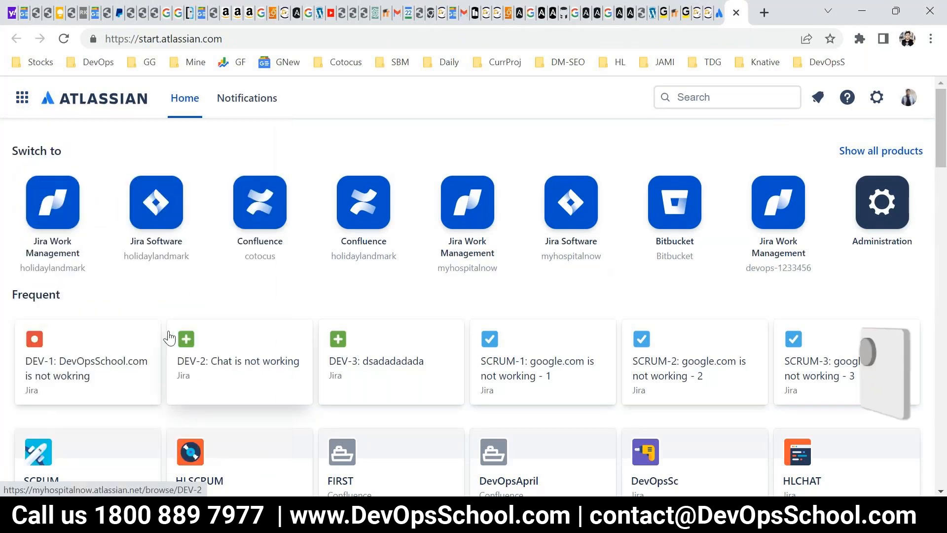
pyautogui.click(875, 98)
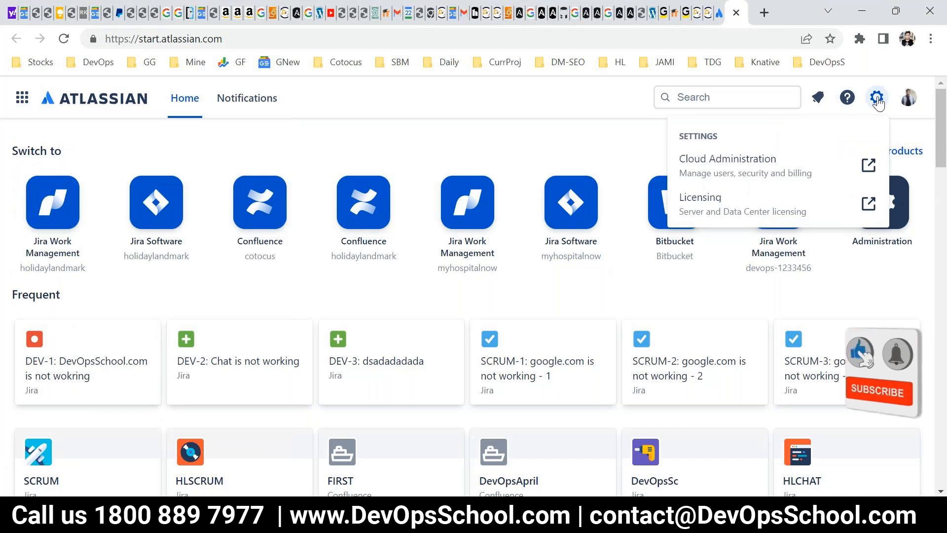
pyautogui.click(729, 178)
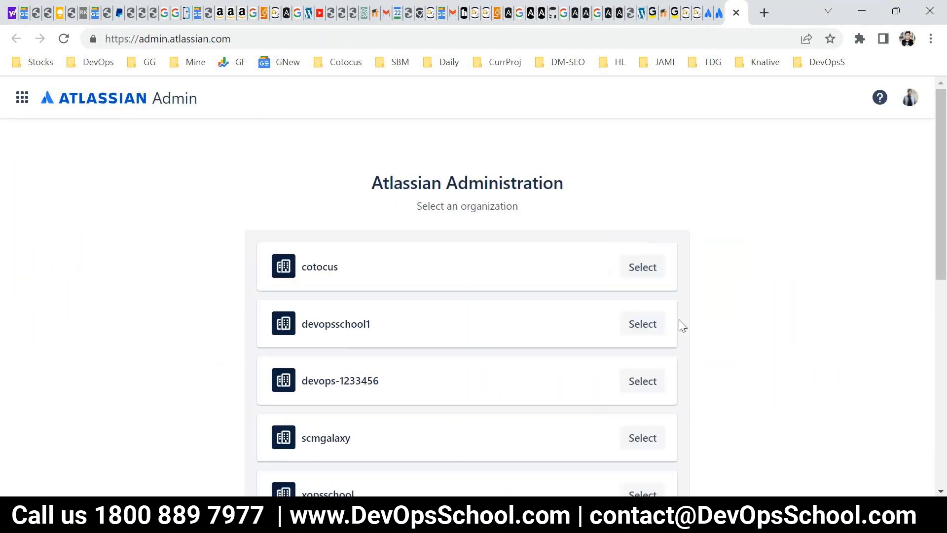
# Examine the full list of organizations available in Atlassian Administration.
pyautogui.scroll(-1, 250, 193)
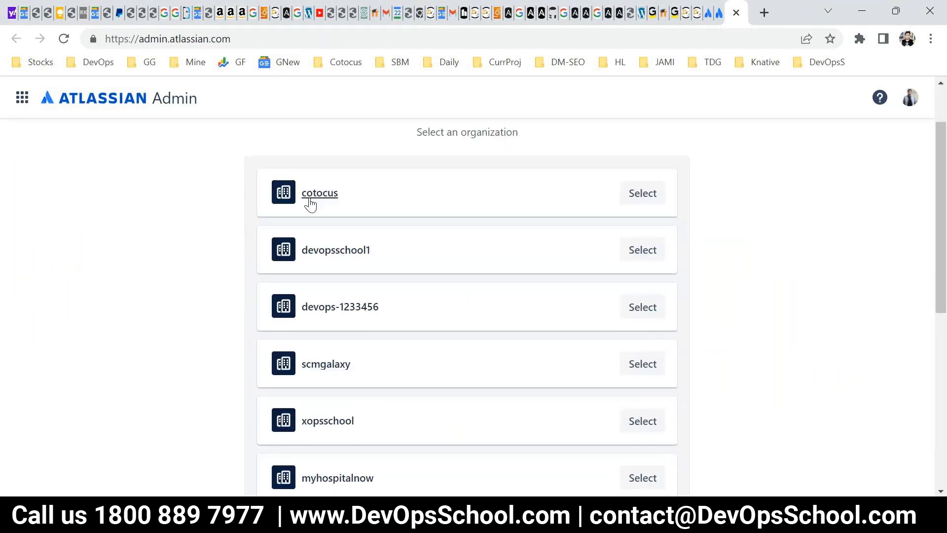
pyautogui.scroll(-2, 322, 262)
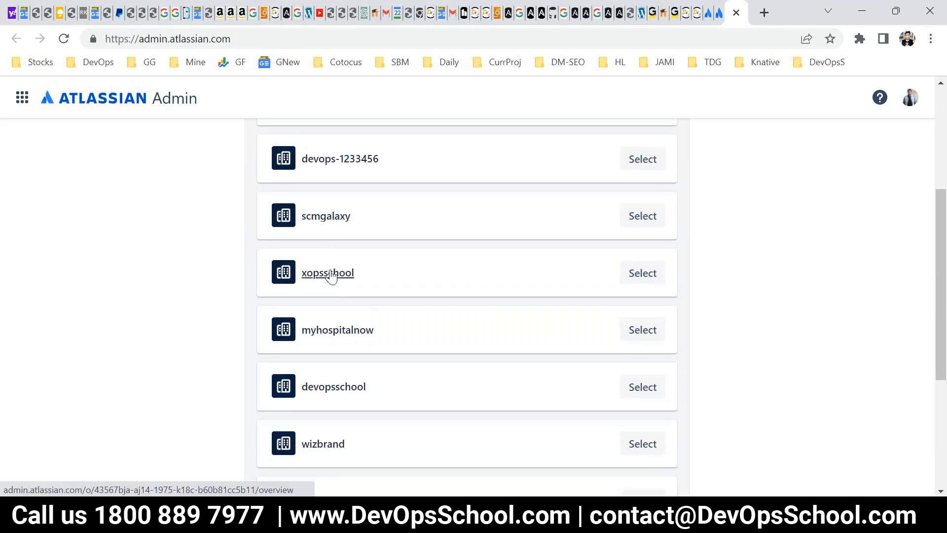
pyautogui.scroll(-1, 329, 272)
pyautogui.scroll(-1, 357, 337)
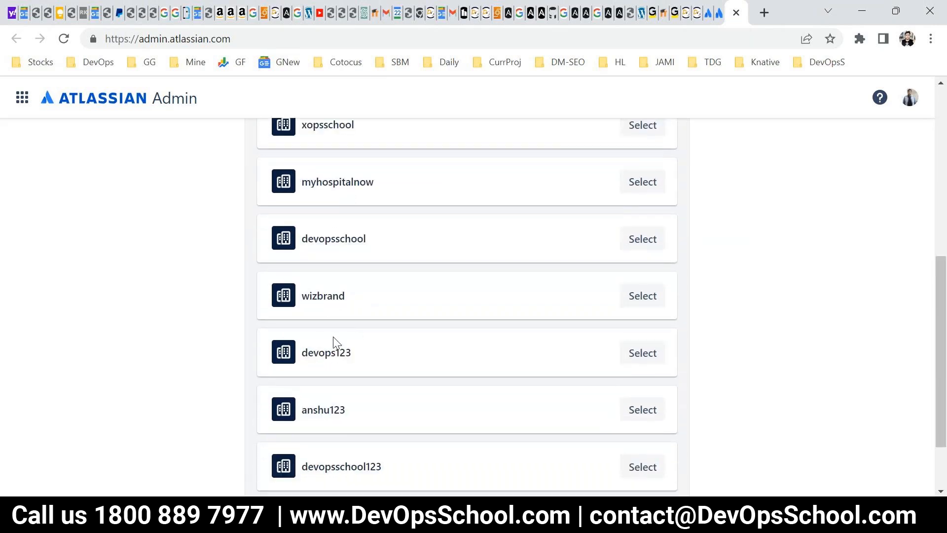
pyautogui.scroll(-1, 344, 369)
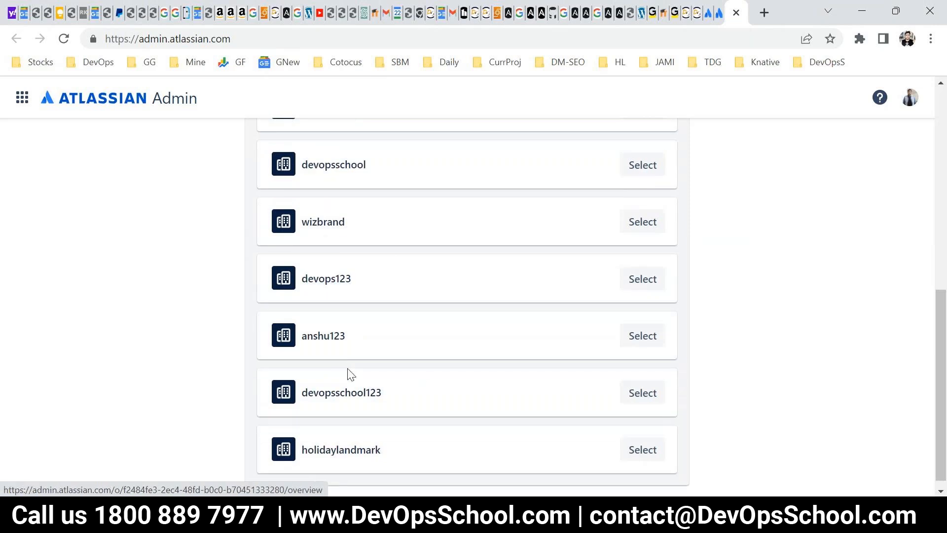
pyautogui.scroll(-1, 447, 375)
pyautogui.scroll(2, 392, 439)
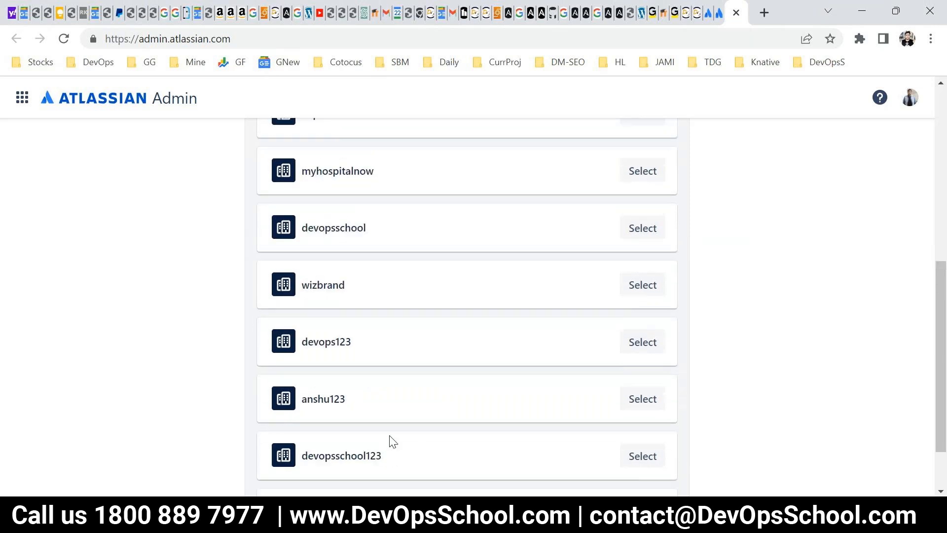
pyautogui.scroll(1, 392, 441)
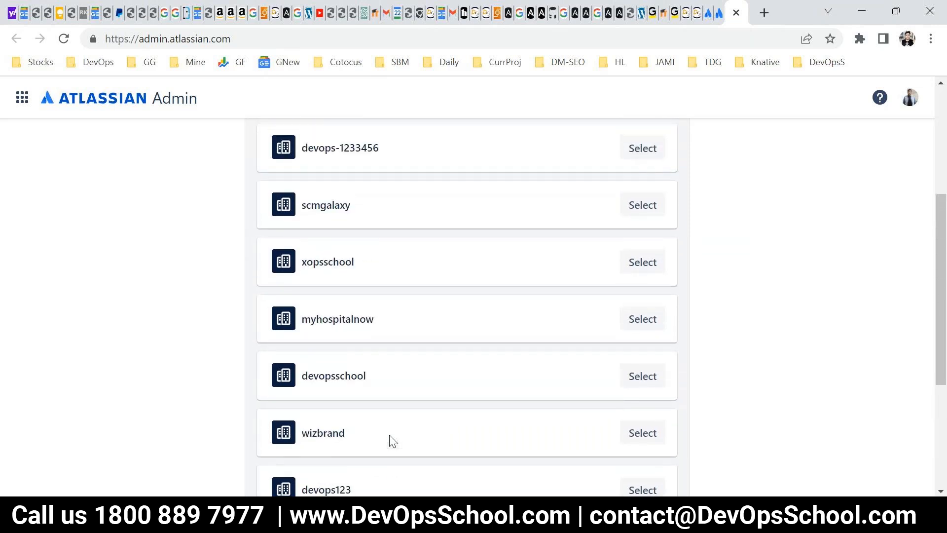
pyautogui.scroll(3, 392, 439)
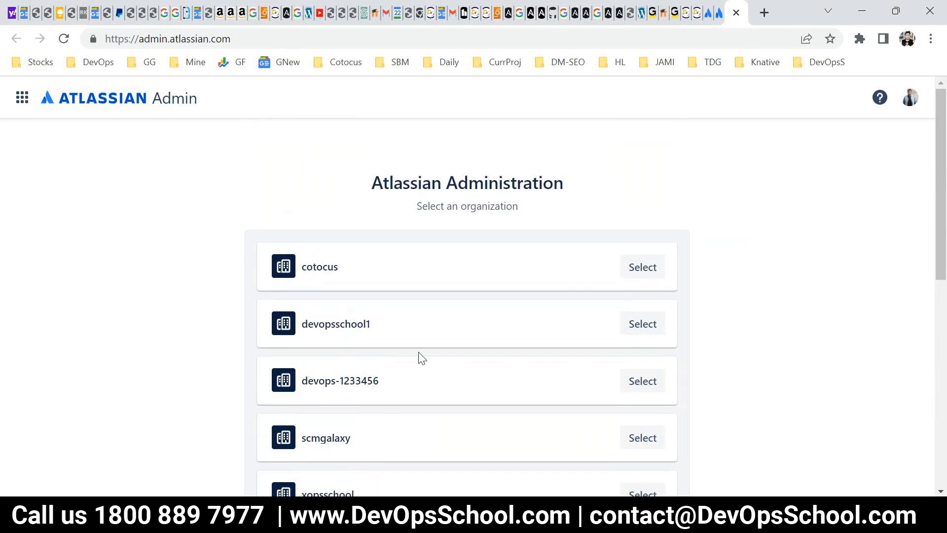
pyautogui.scroll(-7, 623, 321)
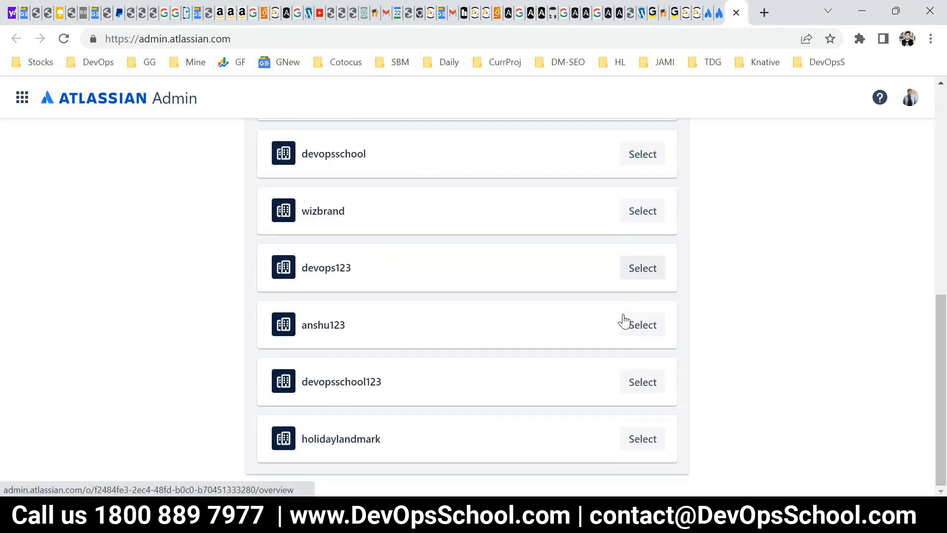
pyautogui.scroll(7, 507, 342)
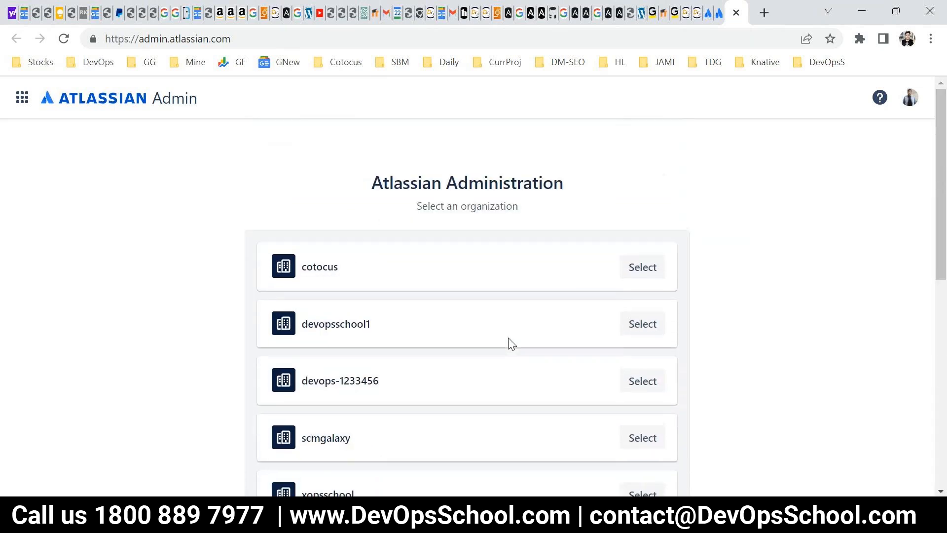
pyautogui.scroll(-7, 513, 338)
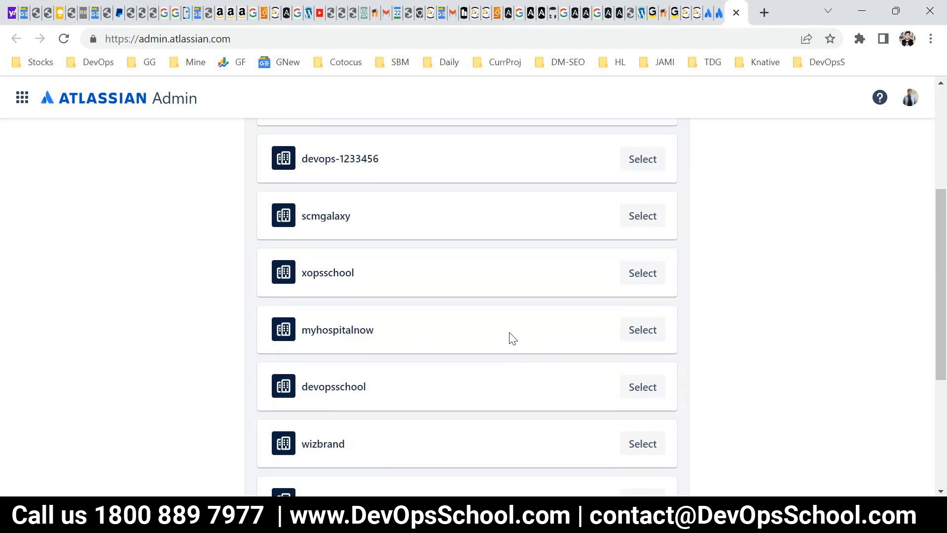
pyautogui.scroll(3, 513, 338)
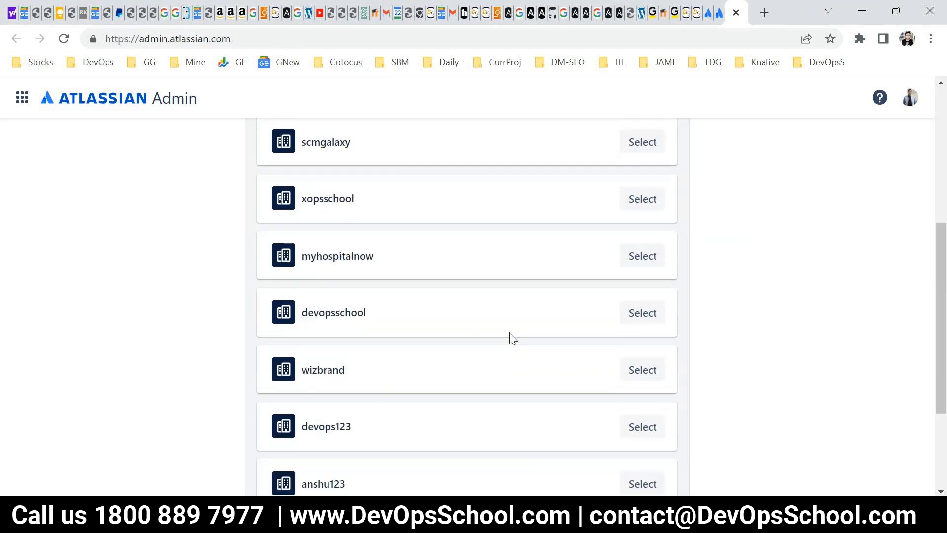
pyautogui.click(23, 98)
pyautogui.click(721, 185)
pyautogui.scroll(-3, 443, 307)
pyautogui.scroll(3, 469, 407)
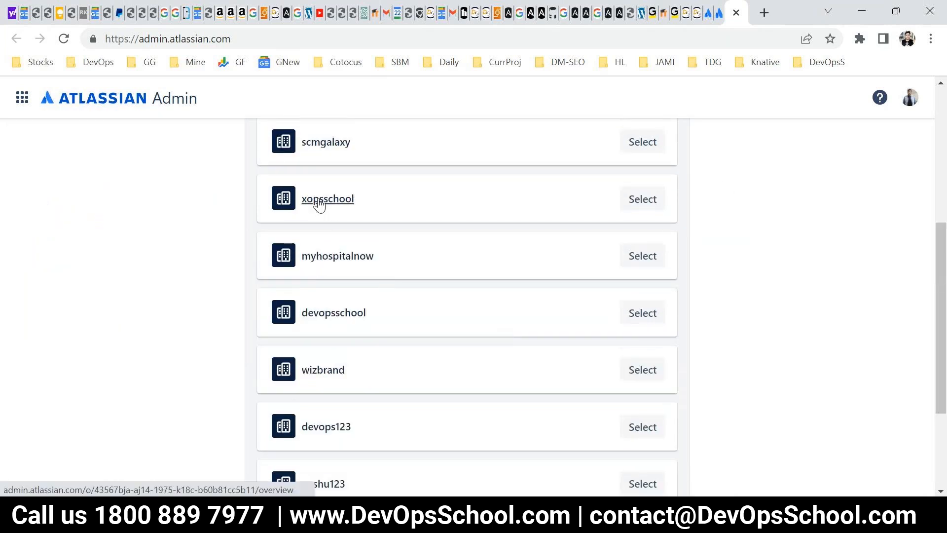
# Review the product overviews of the xopsschool and scmgalaxy organizations, returning to the organization list after each.
pyautogui.click(318, 201)
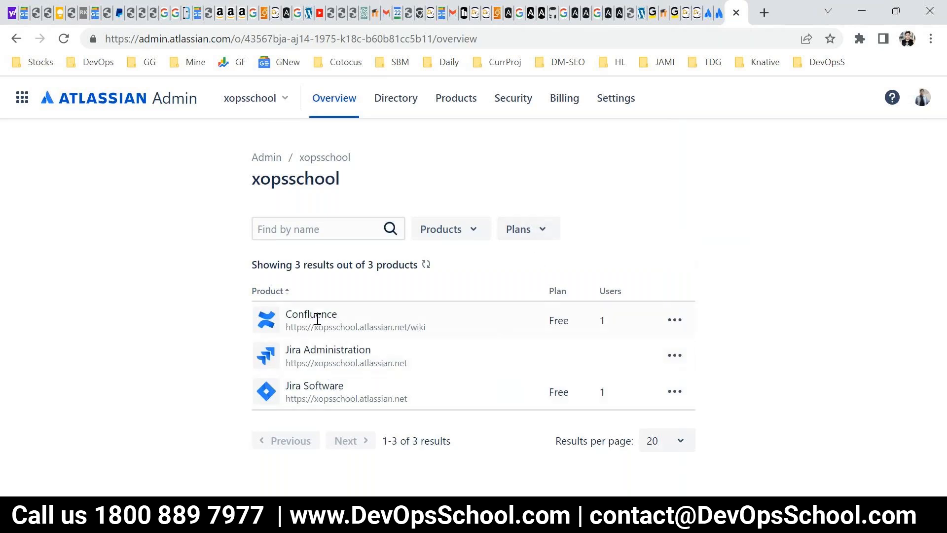
pyautogui.click(17, 39)
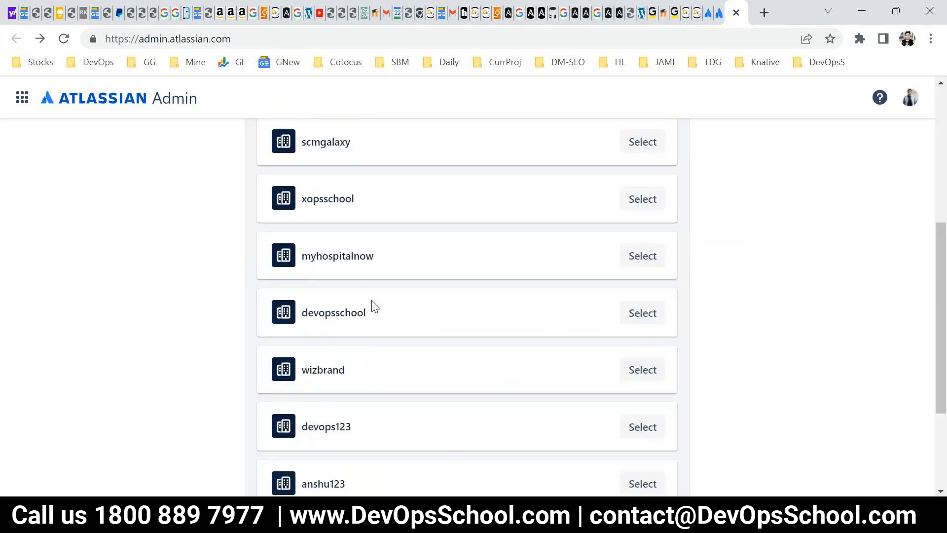
pyautogui.click(334, 144)
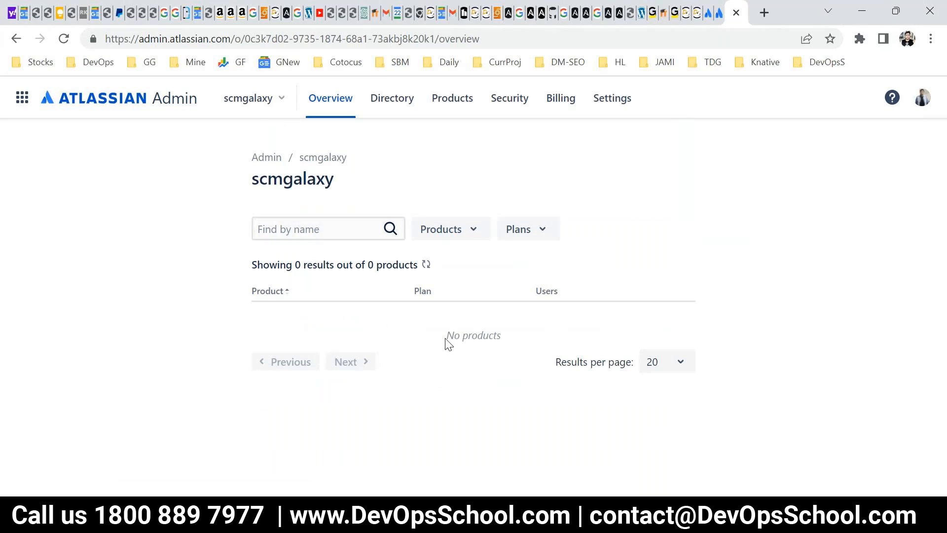
pyautogui.moveTo(446, 340); pyautogui.dragTo(508, 346)
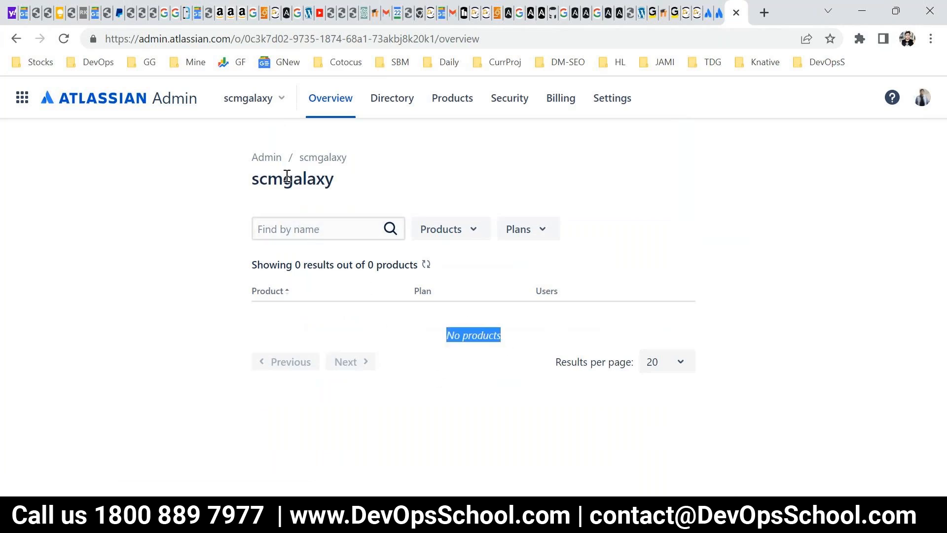
pyautogui.click(19, 39)
# Open the wizbrand organization's overview and inspect its products and the available product filter options.
pyautogui.scroll(-3, 530, 420)
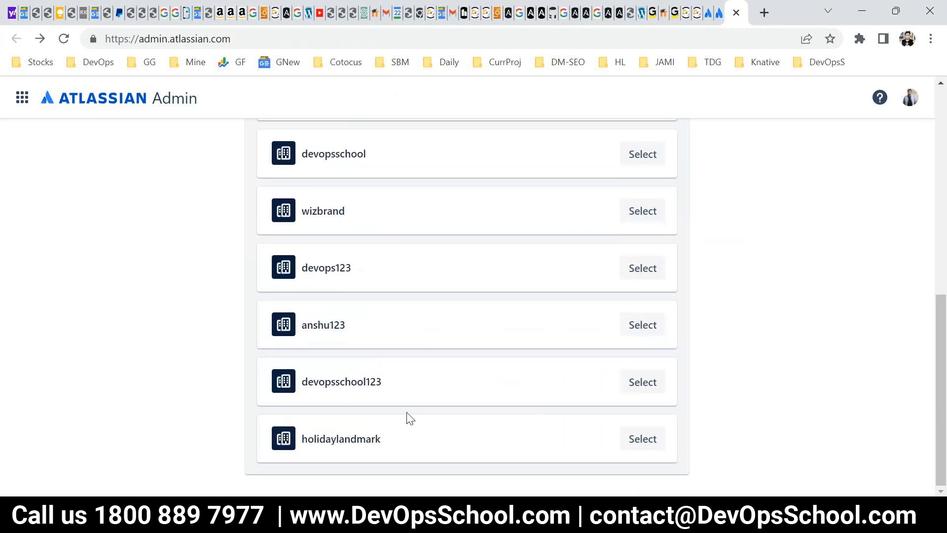
pyautogui.scroll(1, 425, 450)
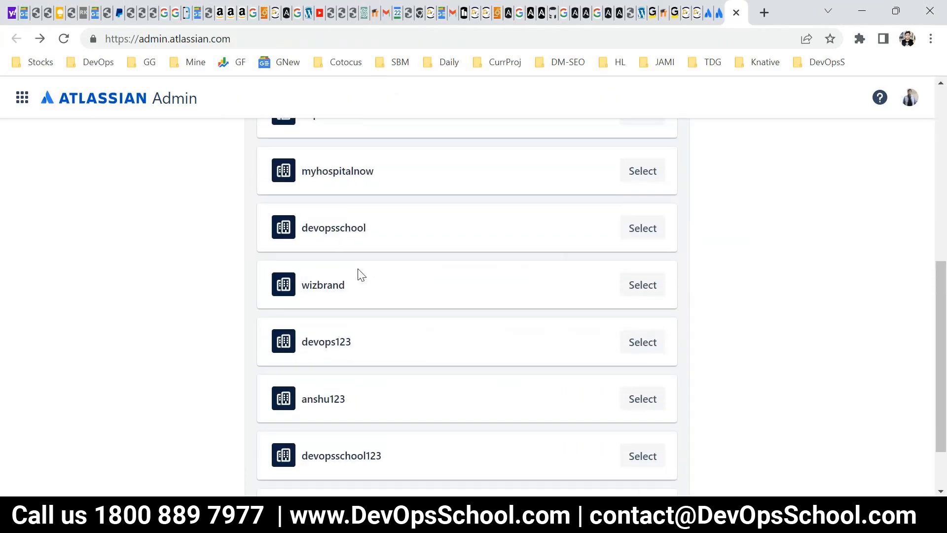
pyautogui.click(337, 291)
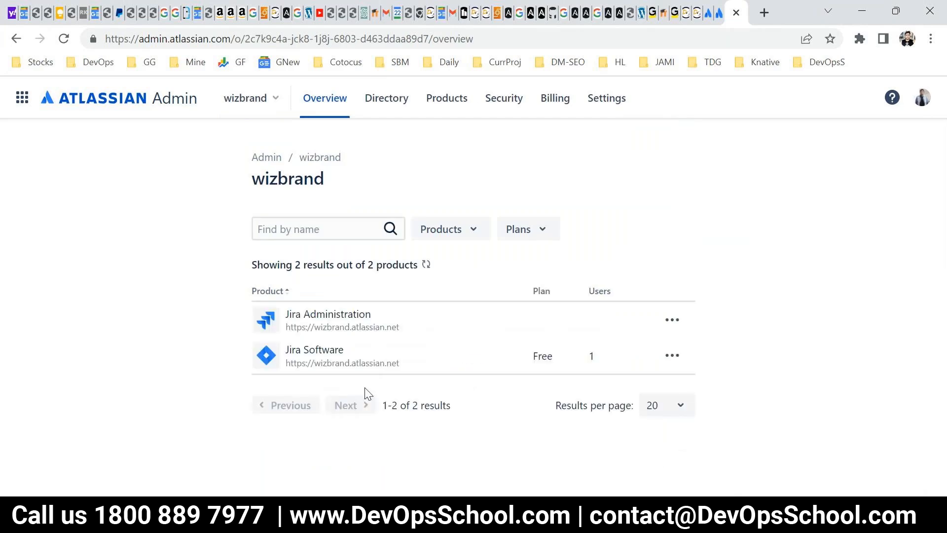
pyautogui.moveTo(309, 356); pyautogui.dragTo(338, 353)
pyautogui.click(448, 233)
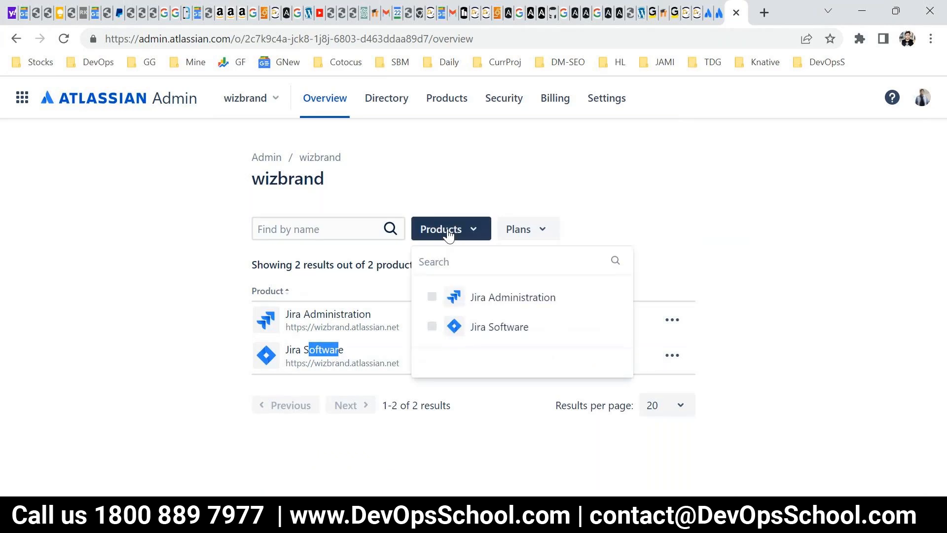
pyautogui.click(514, 190)
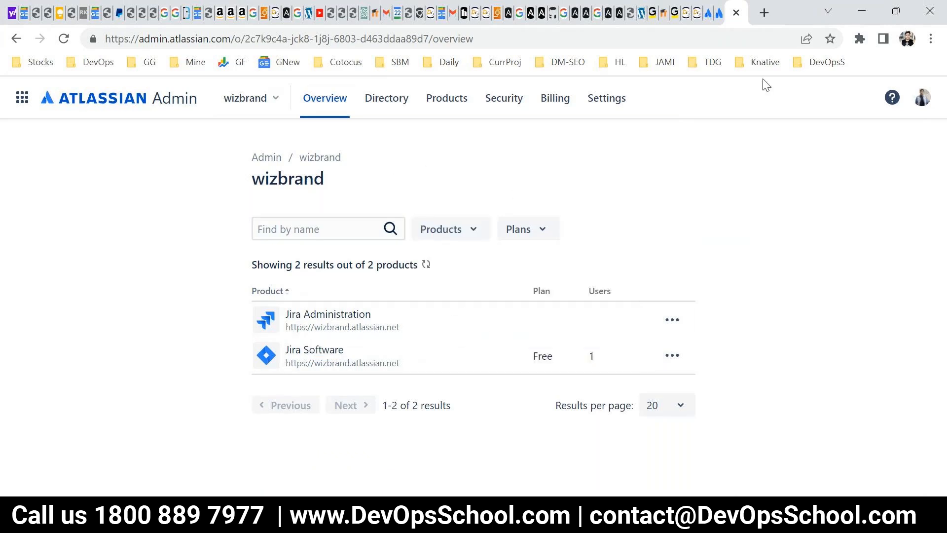
# Open the free product trial page on the main Atlassian site, browse its products, and dismiss the Server support notice.
pyautogui.click(719, 13)
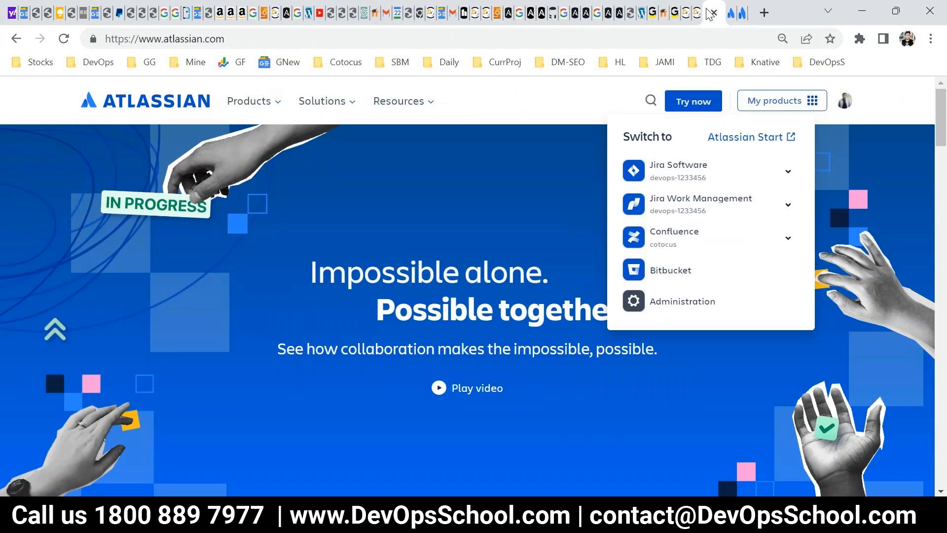
pyautogui.click(721, 103)
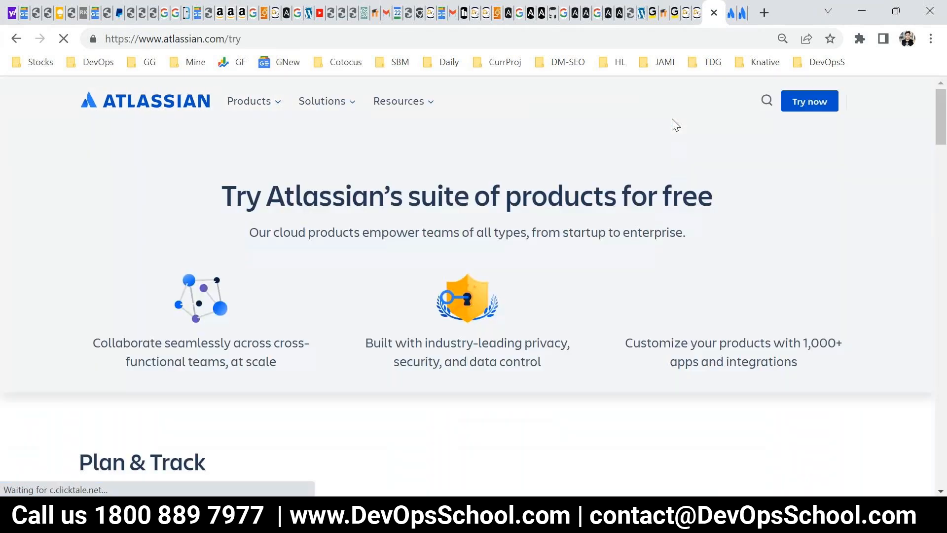
pyautogui.scroll(-2, 633, 286)
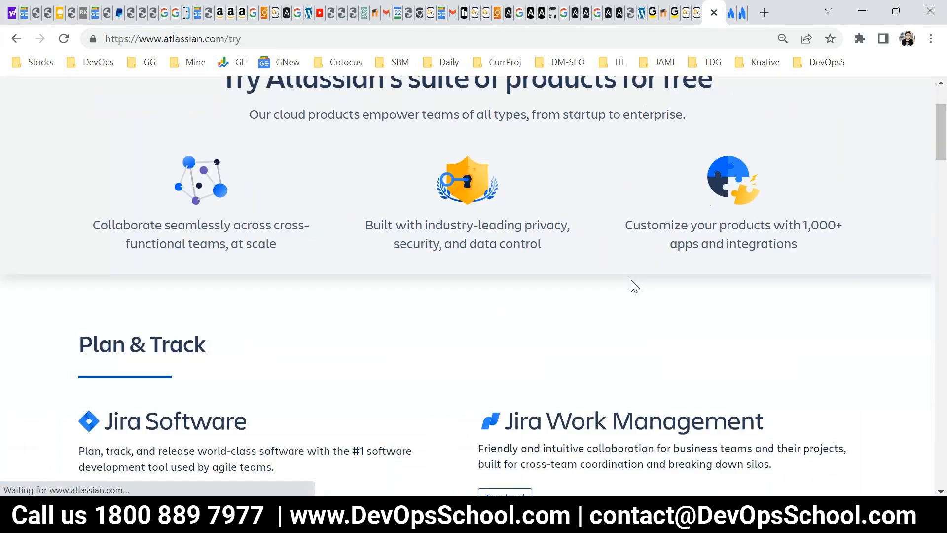
pyautogui.scroll(-2, 633, 295)
pyautogui.scroll(-5, 304, 359)
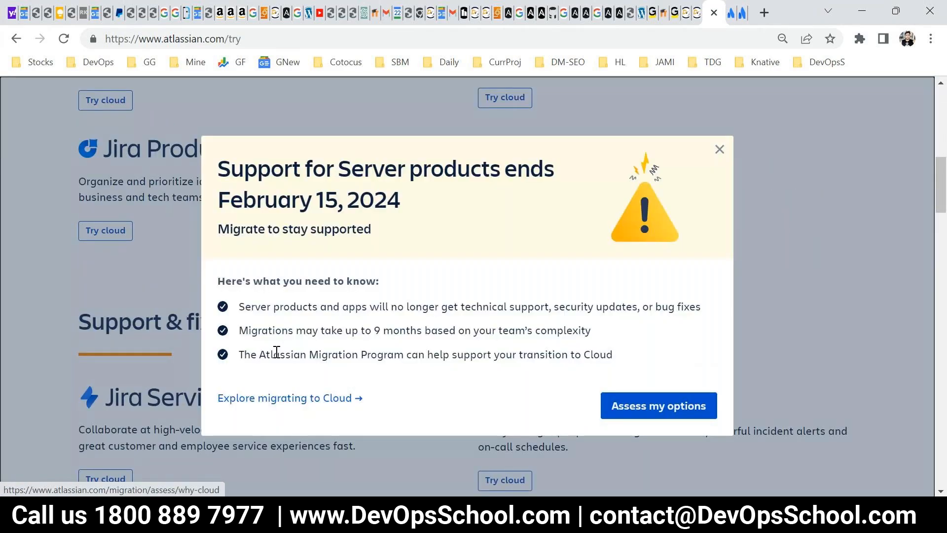
pyautogui.click(720, 149)
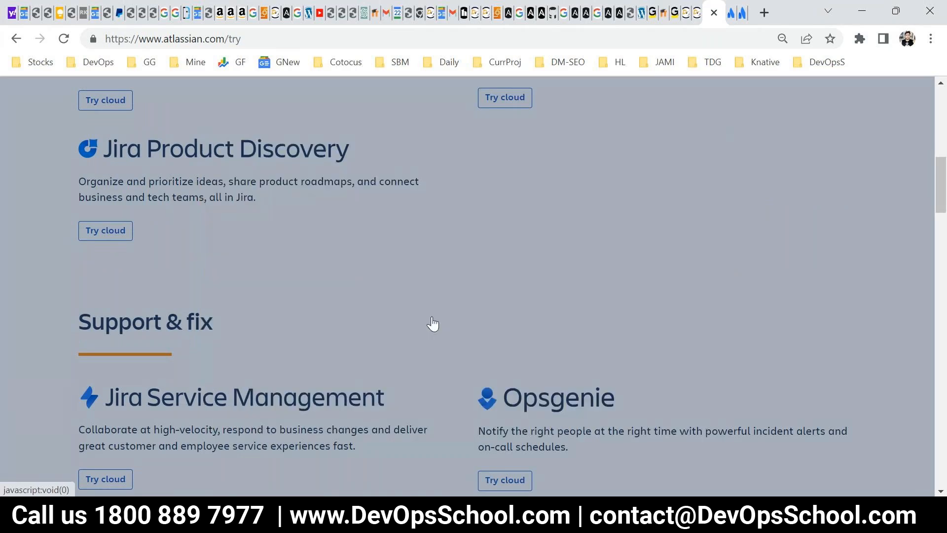
# Browse the trial products down to the Collaborate section and open the free cloud signup for Confluence.
pyautogui.scroll(-8, 256, 368)
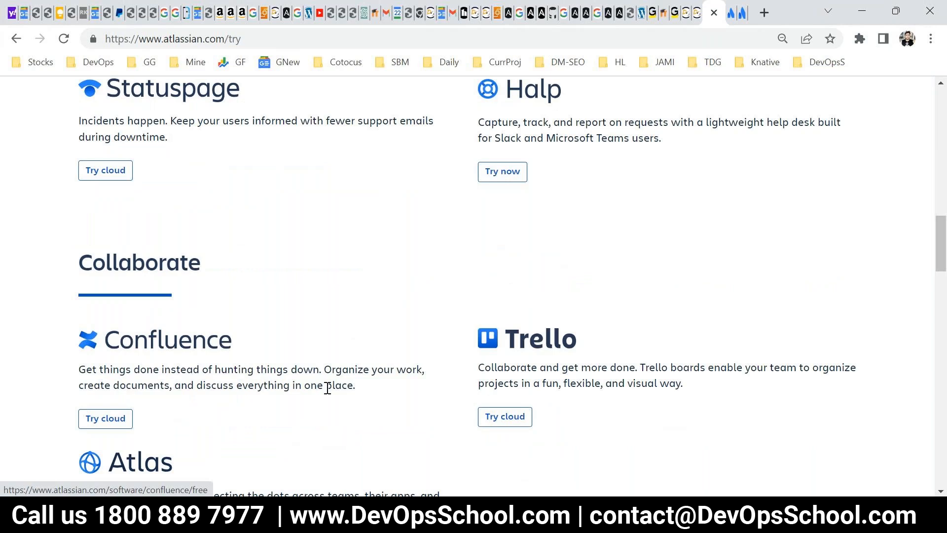
pyautogui.scroll(12, 313, 406)
pyautogui.scroll(-16, 163, 393)
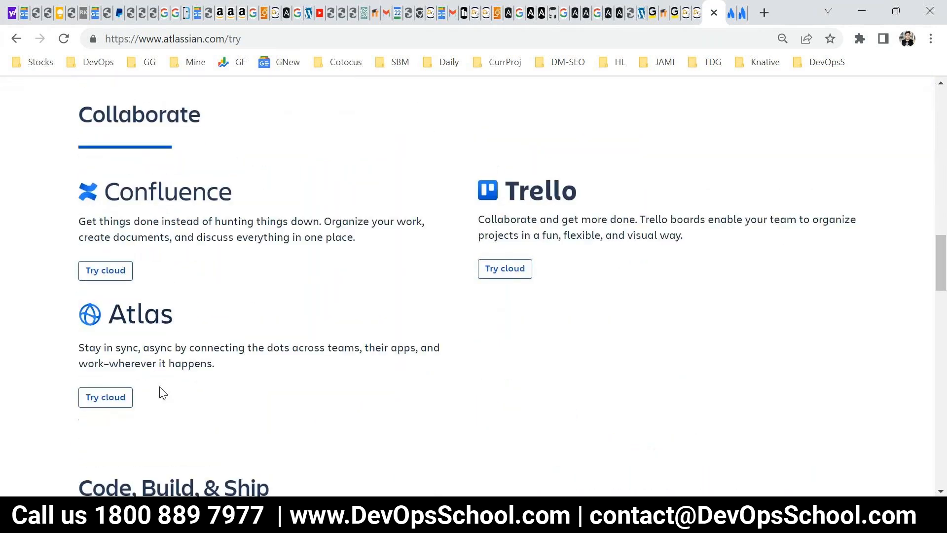
pyautogui.click(110, 270)
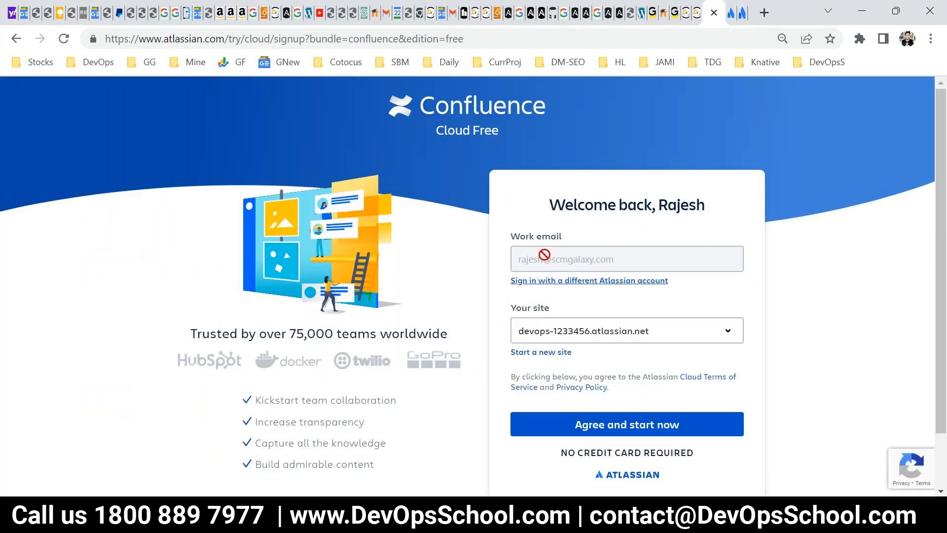
# Check the wizbrand organization's overview in Atlassian Admin, and select wizbrand.atlassian.net as the site for the Confluence signup.
pyautogui.scroll(-1, 586, 278)
pyautogui.click(586, 267)
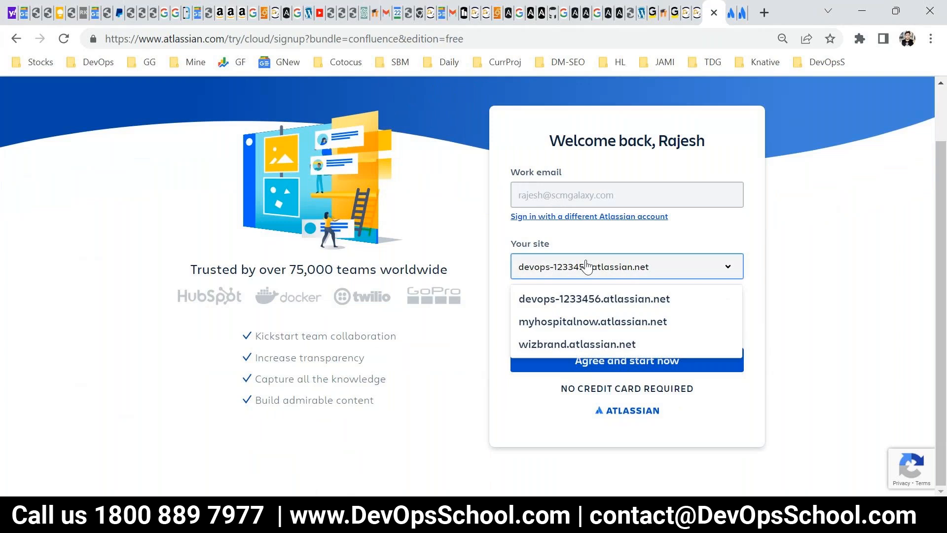
pyautogui.click(671, 272)
pyautogui.click(660, 273)
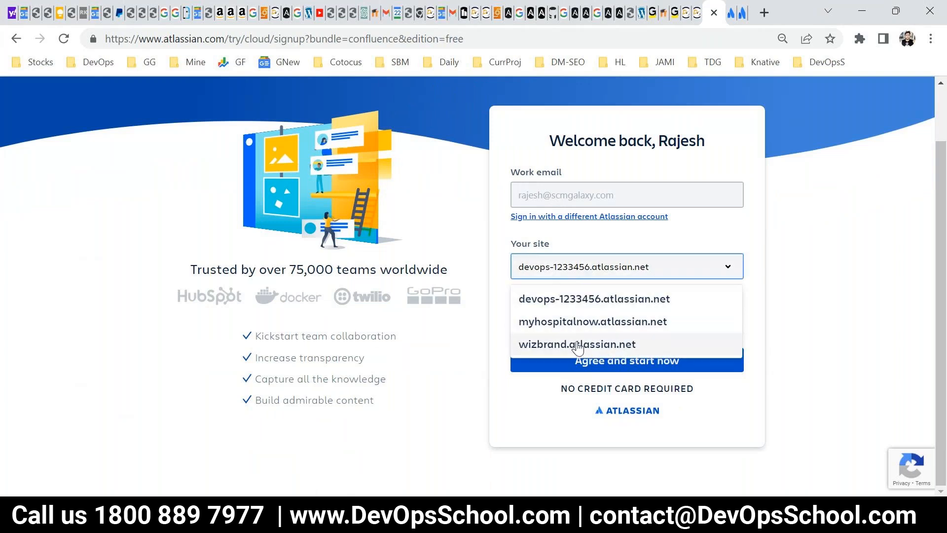
pyautogui.click(731, 15)
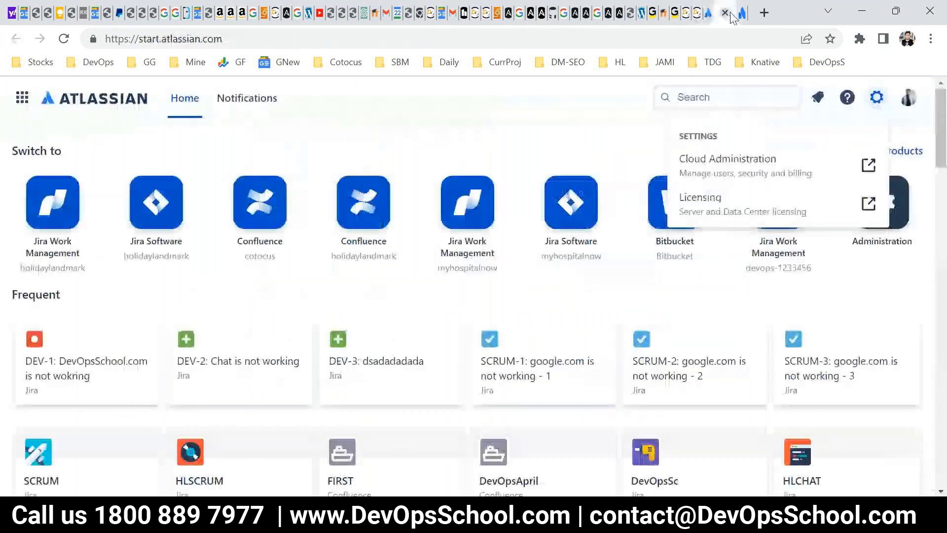
pyautogui.click(743, 13)
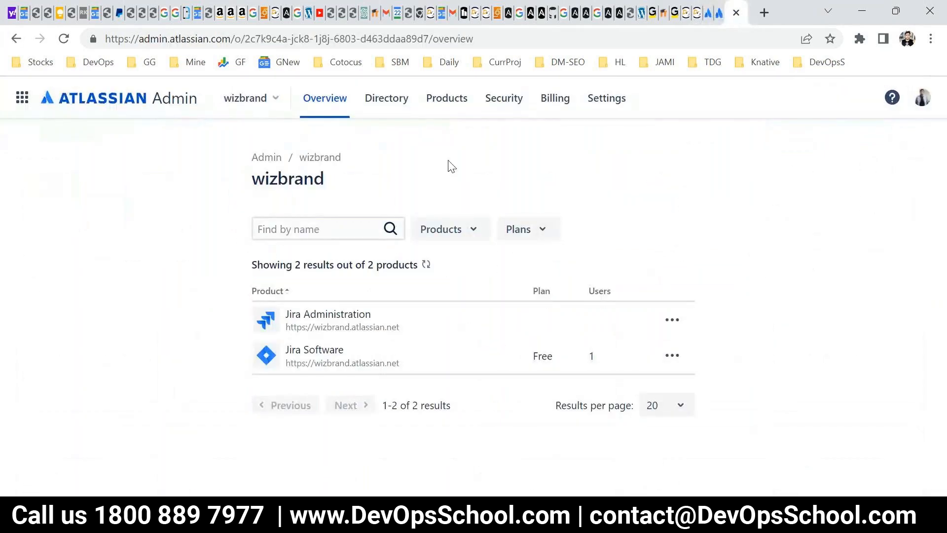
pyautogui.click(711, 14)
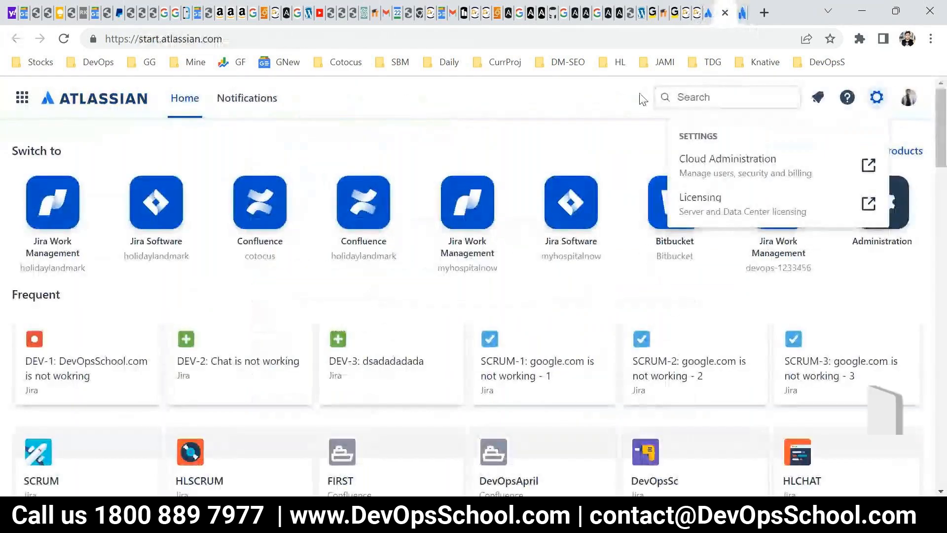
pyautogui.click(712, 15)
pyautogui.click(572, 347)
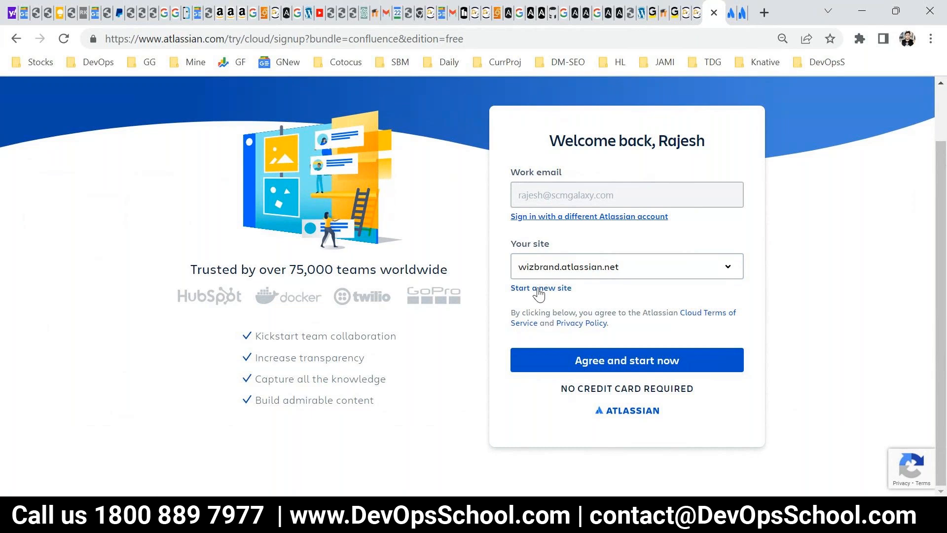
# Agree to the Confluence signup and start the Free plan after reviewing its listed features.
pyautogui.click(607, 367)
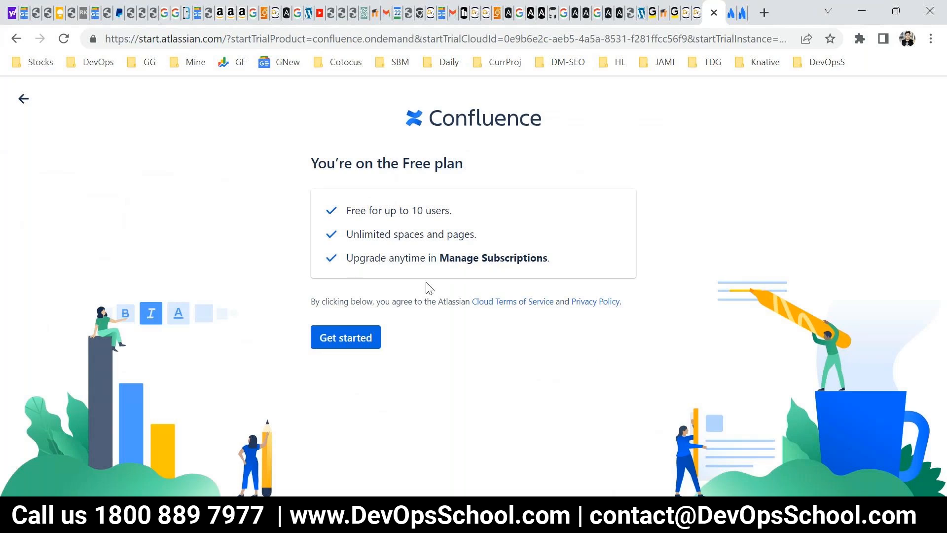
pyautogui.moveTo(355, 210); pyautogui.dragTo(454, 216)
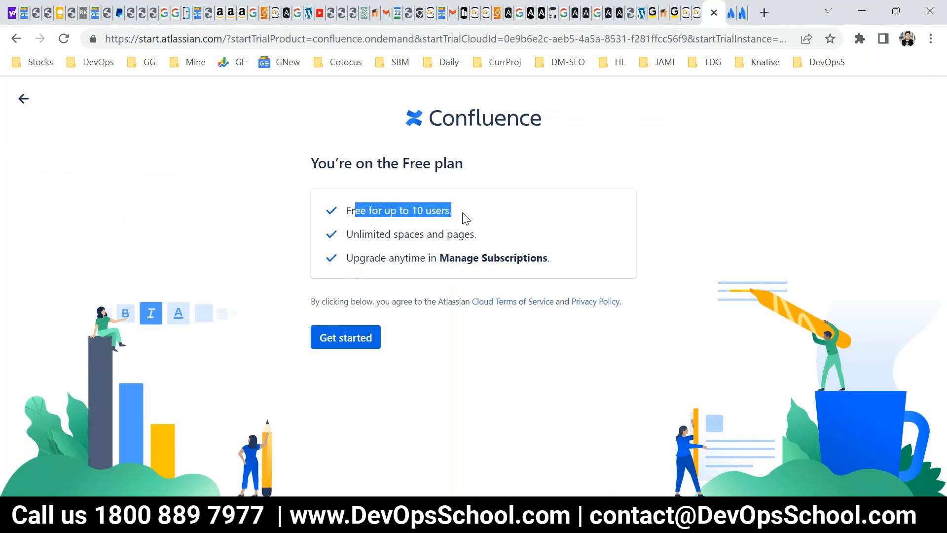
pyautogui.moveTo(366, 258); pyautogui.dragTo(461, 258)
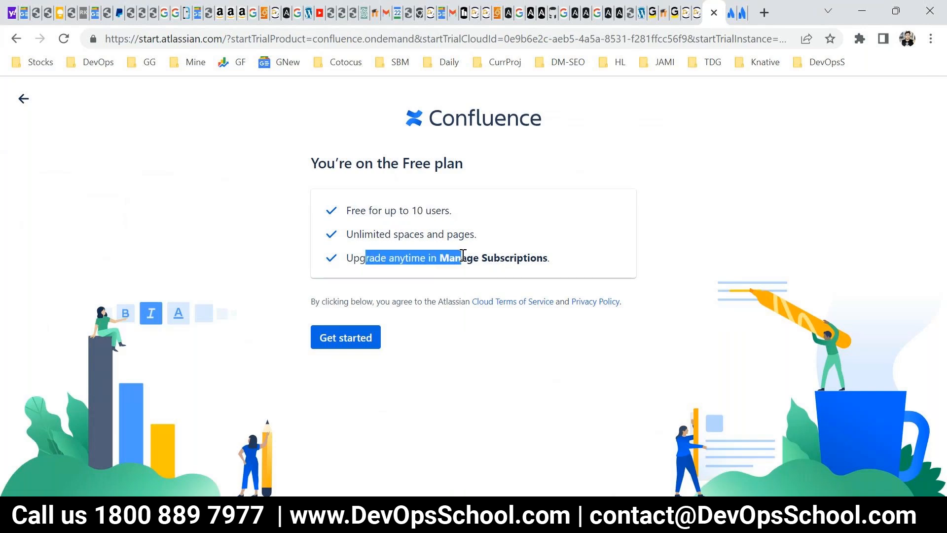
pyautogui.moveTo(535, 262); pyautogui.dragTo(384, 210)
pyautogui.click(361, 348)
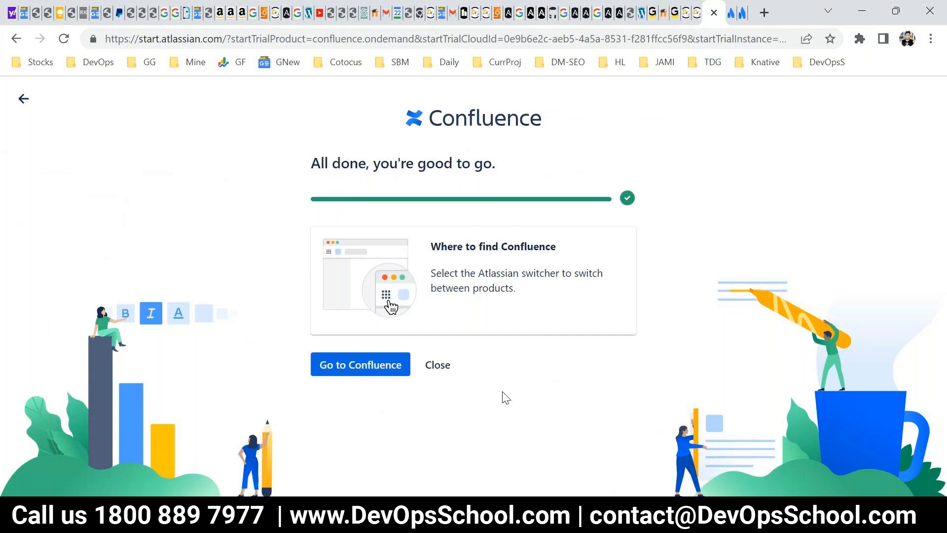
# Go to the new Confluence site and finish its welcome setup, skipping the purpose and team work questions.
pyautogui.click(382, 372)
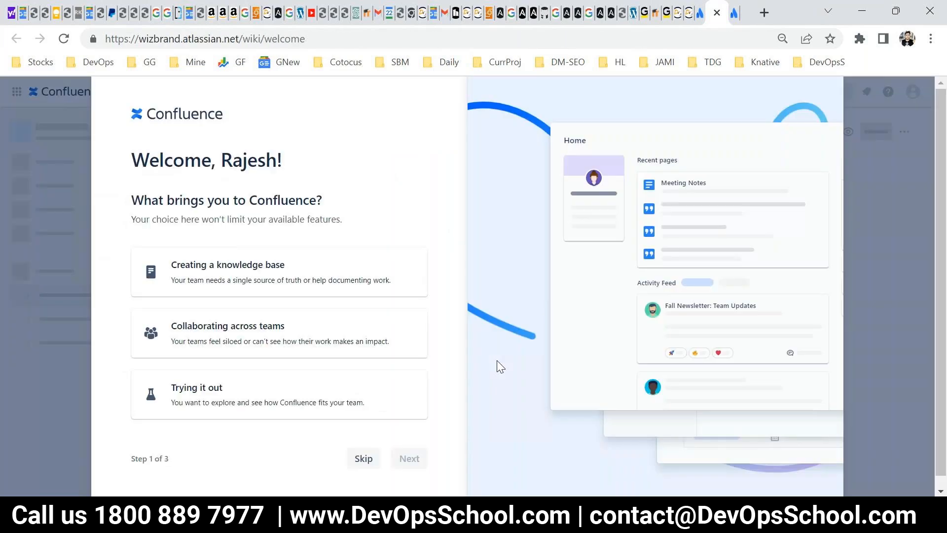
pyautogui.click(359, 459)
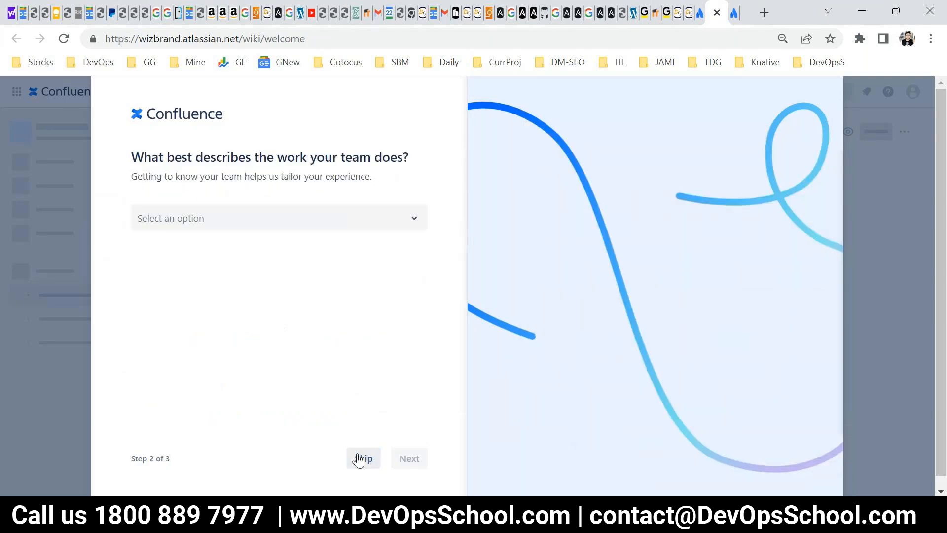
pyautogui.click(361, 460)
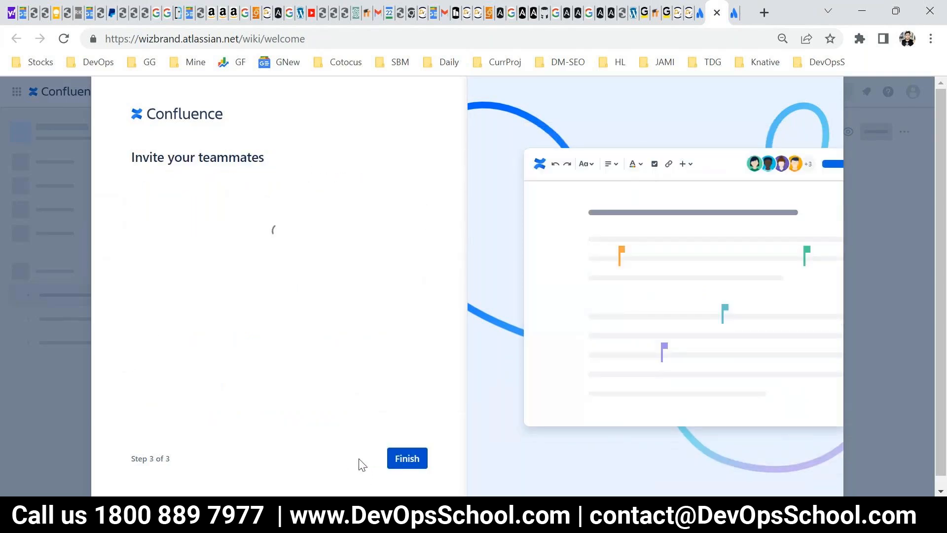
pyautogui.click(397, 458)
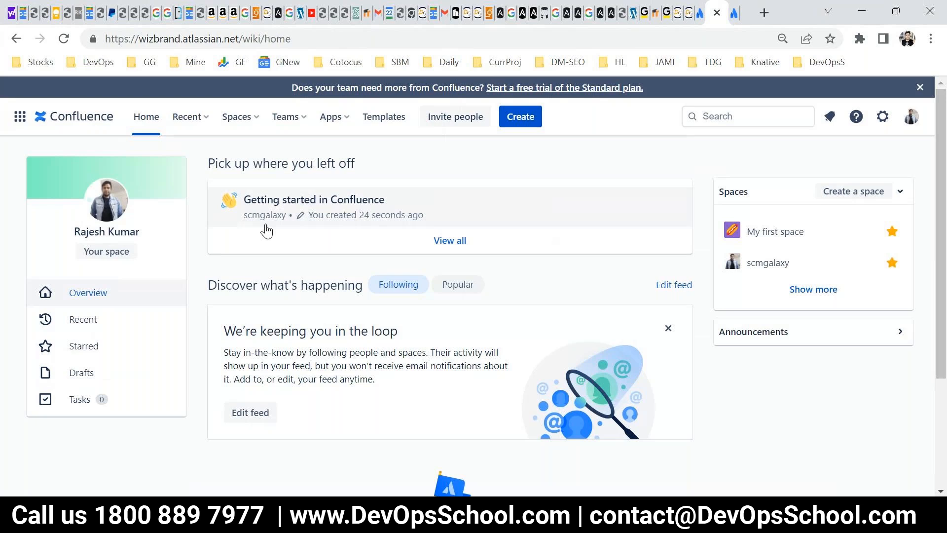
# Look through Confluence's options for recent pages, spaces, teams and apps, and view the template gallery.
pyautogui.click(191, 121)
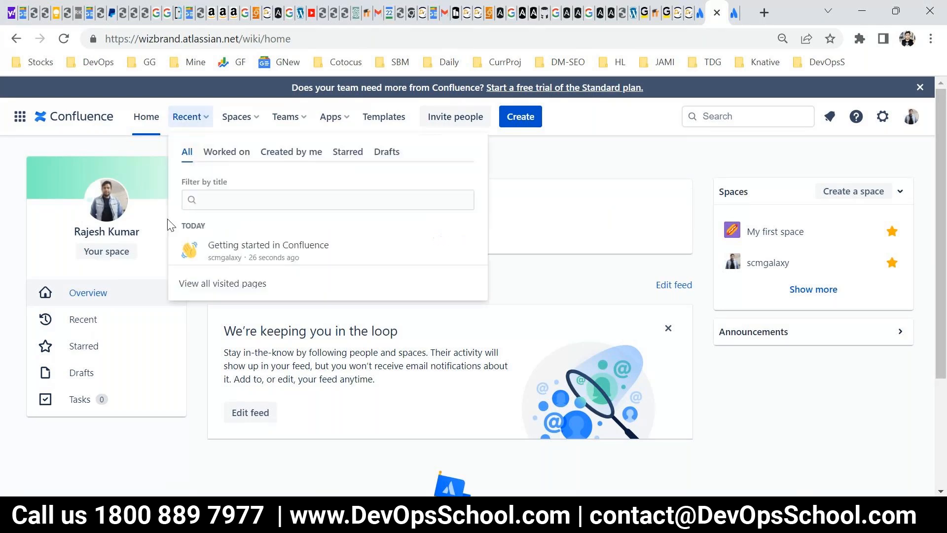
pyautogui.click(238, 117)
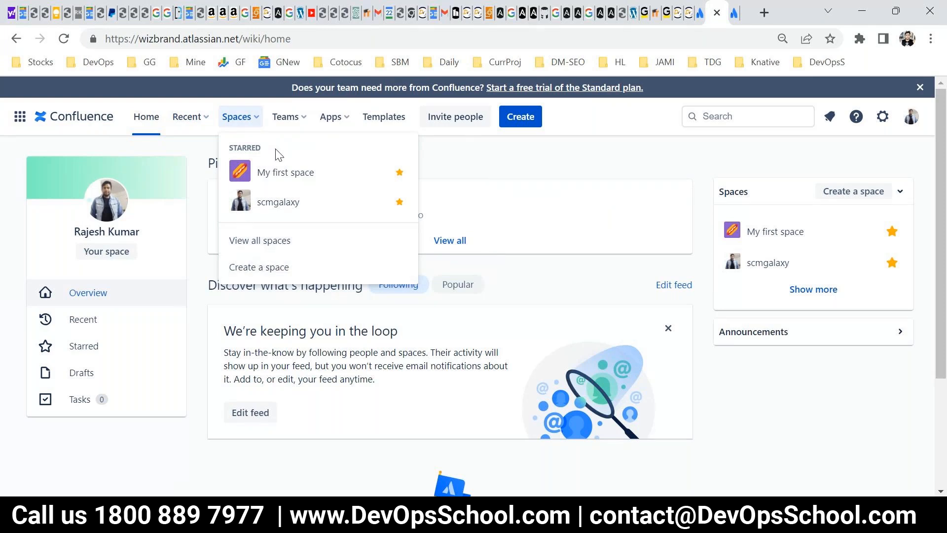
pyautogui.click(286, 117)
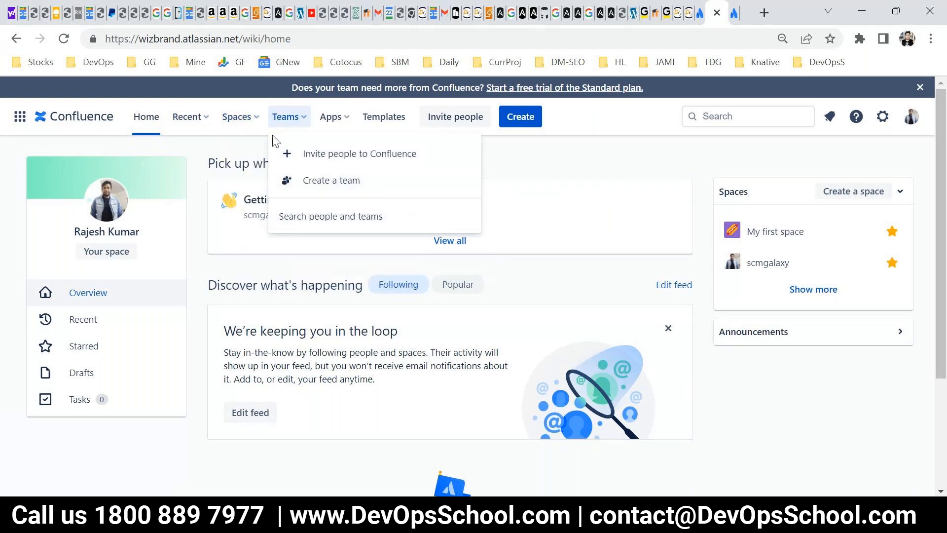
pyautogui.click(329, 117)
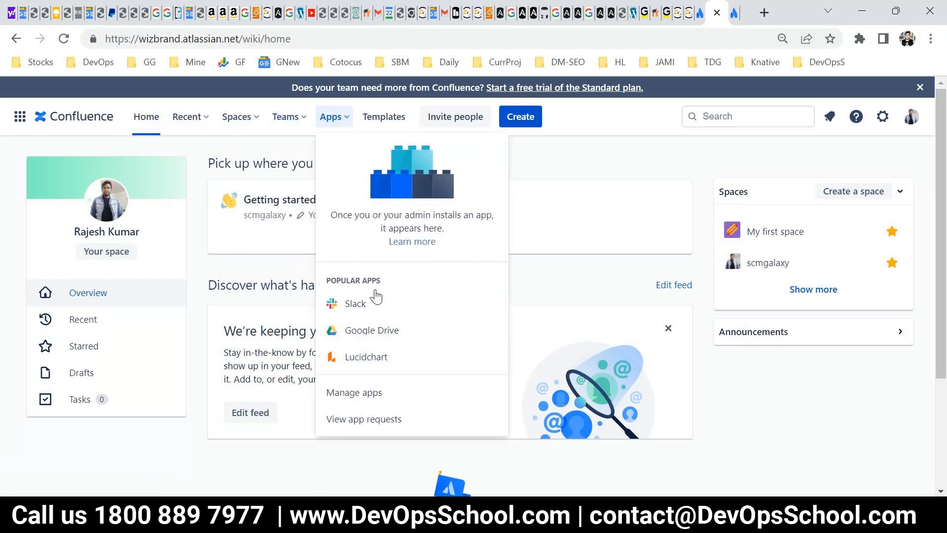
pyautogui.click(382, 123)
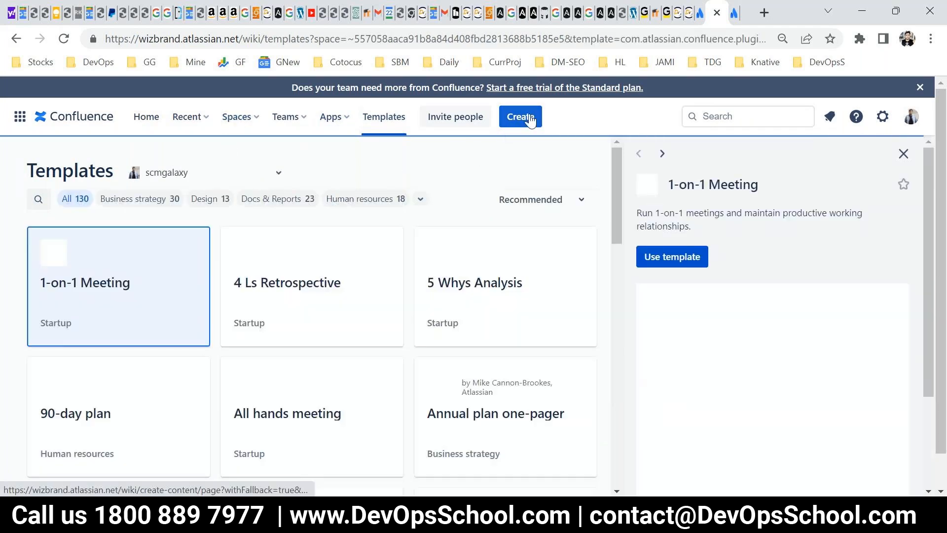
# View the new page editor, close its Learn the basics guide, and return to the Confluence home page.
pyautogui.click(530, 121)
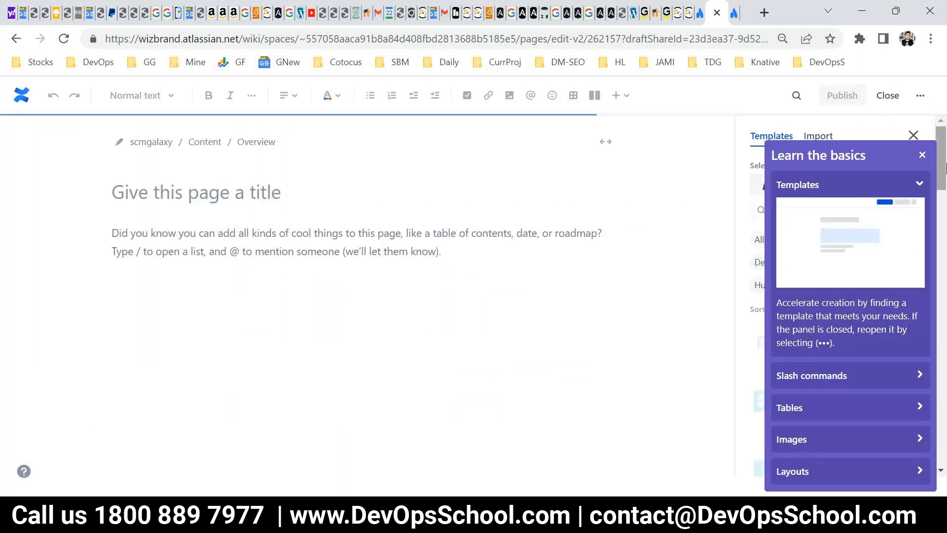
pyautogui.click(922, 155)
pyautogui.click(12, 40)
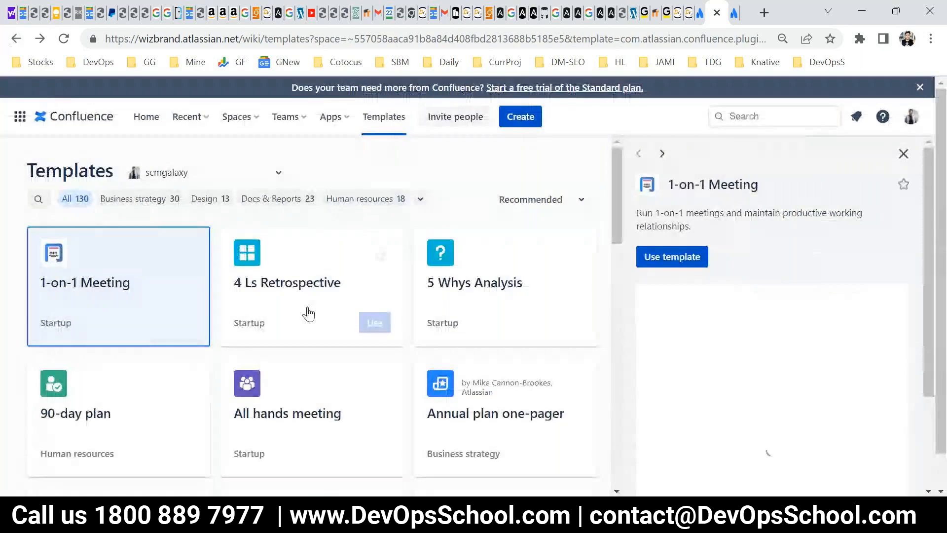
pyautogui.click(80, 119)
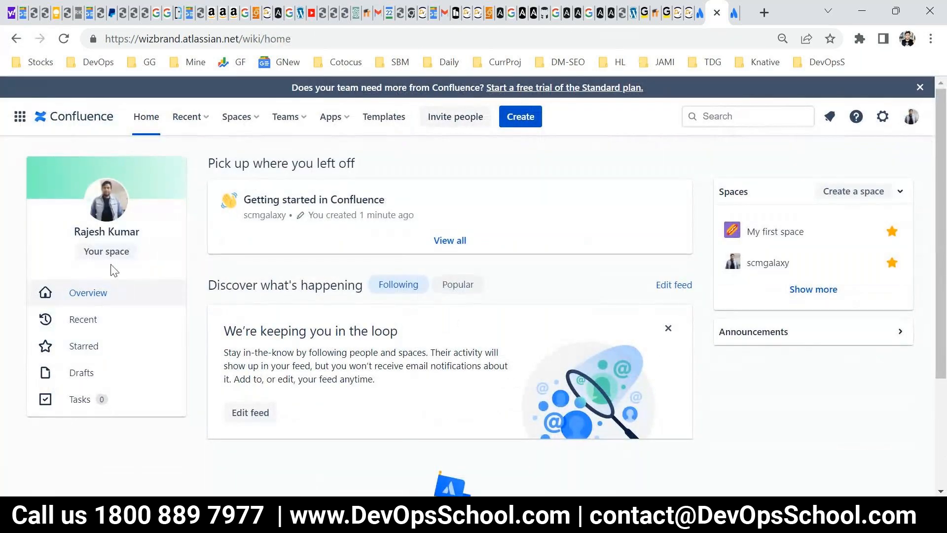
# Highlight the Your space label on the profile card of the Confluence home page.
pyautogui.moveTo(135, 252); pyautogui.dragTo(82, 248)
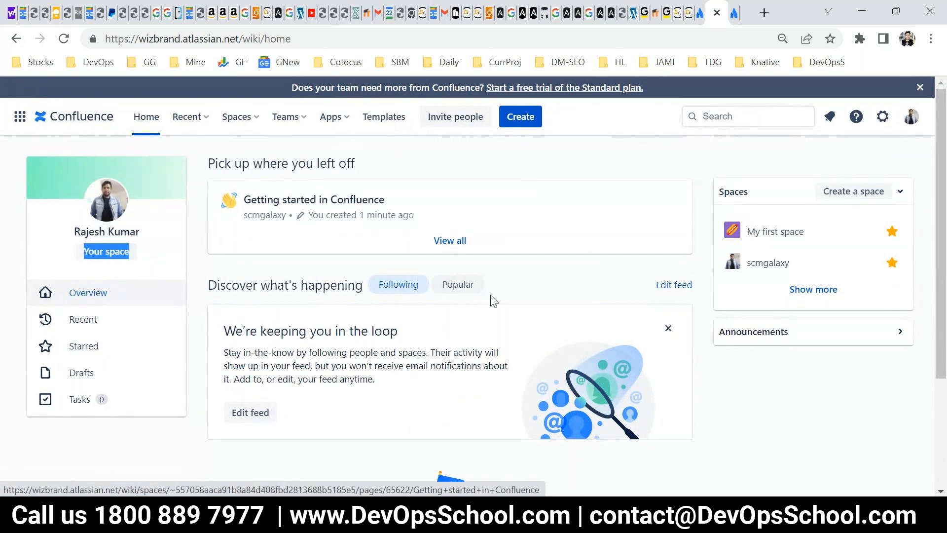
pyautogui.click(147, 255)
pyautogui.moveTo(142, 255); pyautogui.dragTo(82, 252)
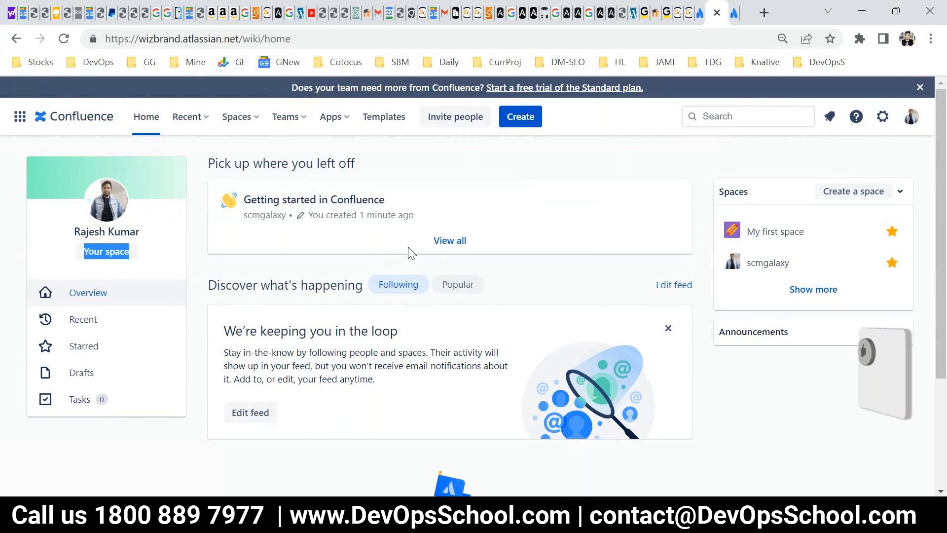
# Switch to the Confluence presentation in PowerPoint and show the Confluence Concepts slide as a full-screen slide show.
pyautogui.moveTo(547, 521)
pyautogui.click(577, 520)
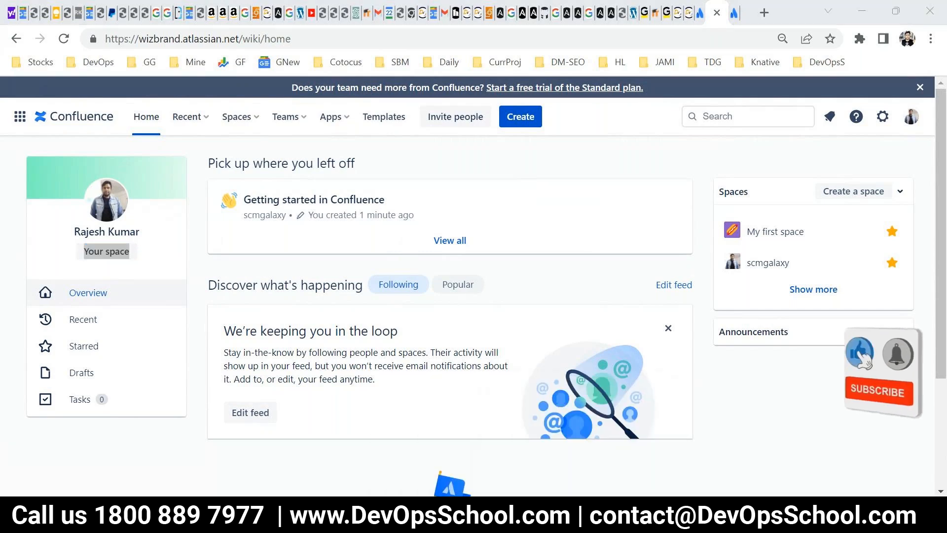
pyautogui.click(786, 489)
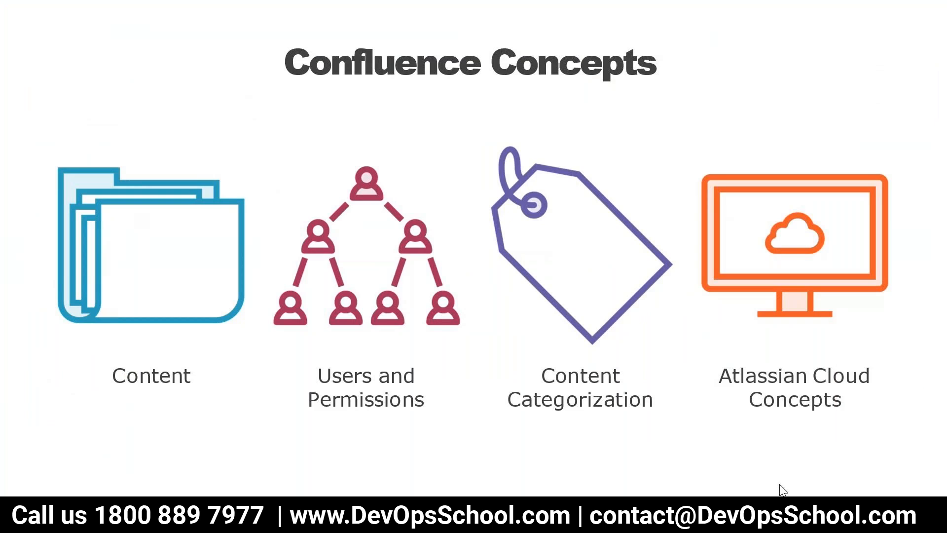
pyautogui.click(727, 458)
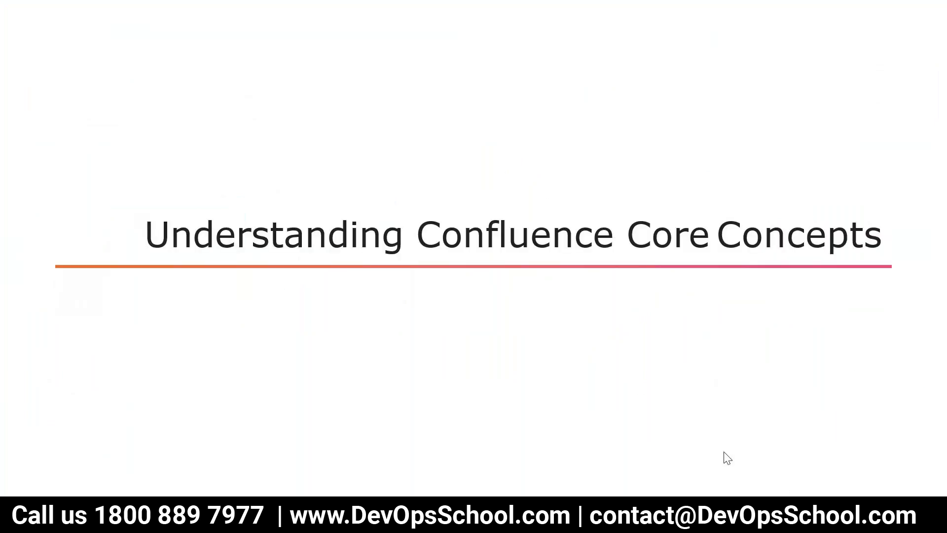
pyautogui.click(727, 457)
pyautogui.press('Escape')
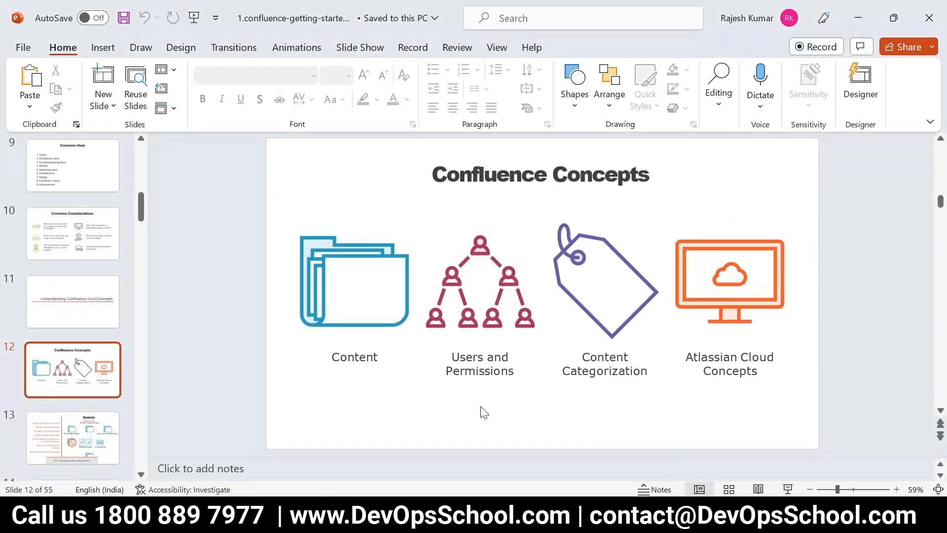
pyautogui.click(788, 488)
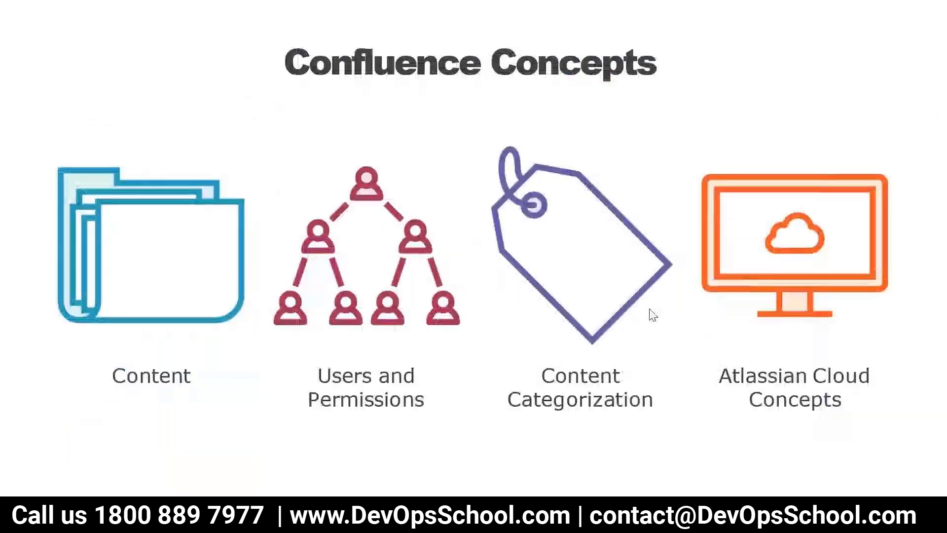
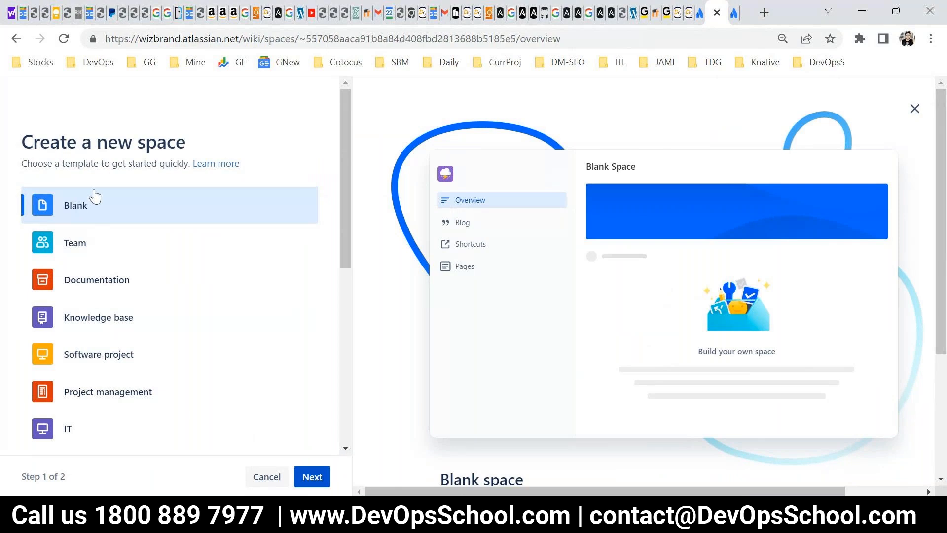
# Look through the available templates for a new space, from Blank and Team down to Sales and Human resources.
pyautogui.scroll(-5, 134, 253)
pyautogui.scroll(5, 138, 405)
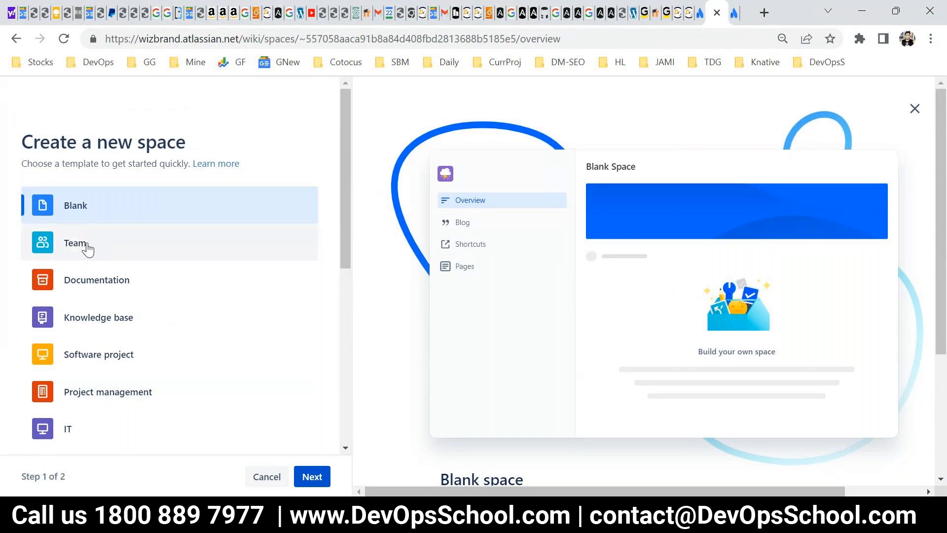
pyautogui.scroll(-3, 102, 254)
pyautogui.scroll(2, 105, 243)
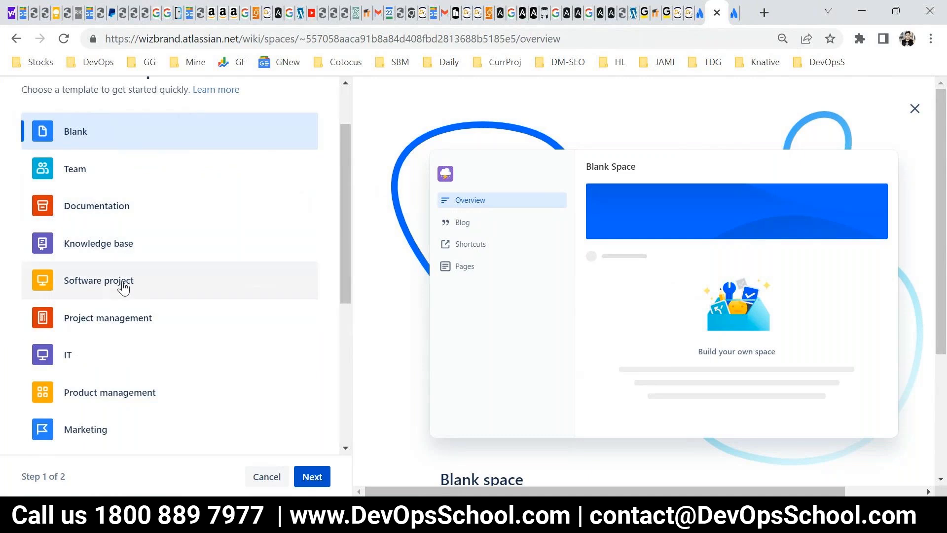
pyautogui.scroll(-1, 163, 318)
pyautogui.scroll(-5, 162, 319)
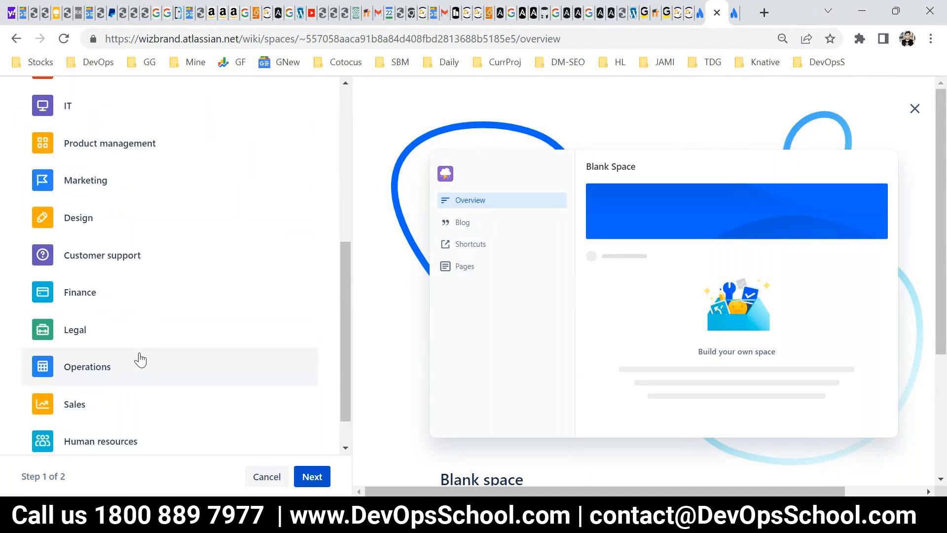
pyautogui.scroll(2, 120, 414)
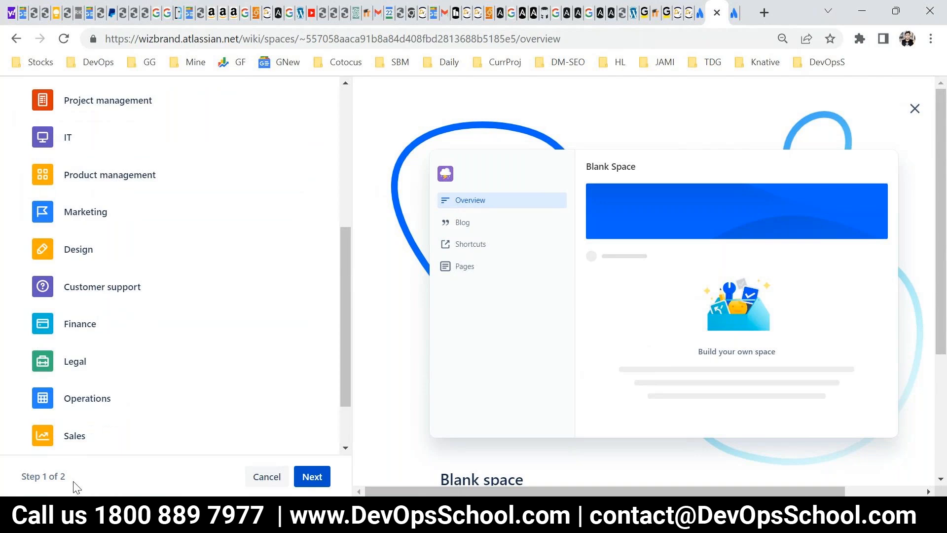
# Create a new space from the Blank template with the name DevOpsSchool.
pyautogui.click(305, 476)
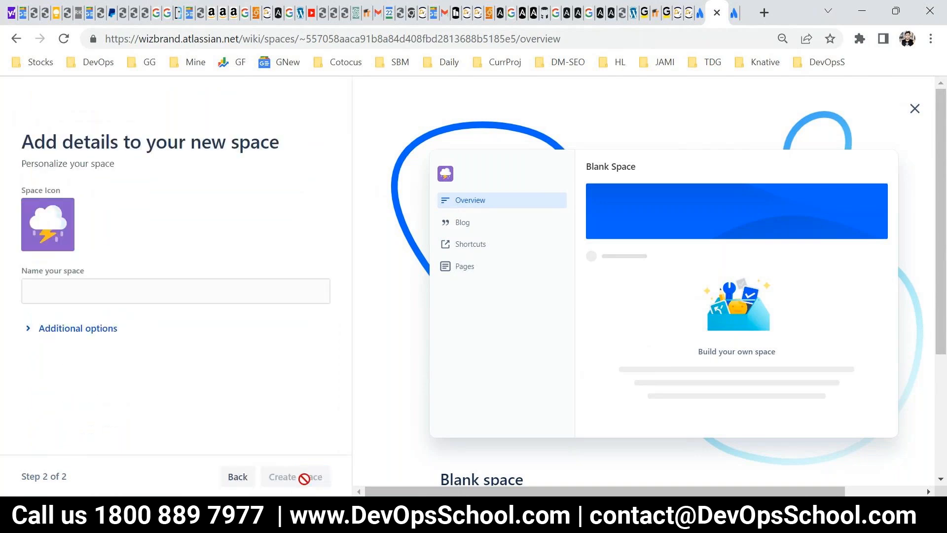
pyautogui.click(238, 476)
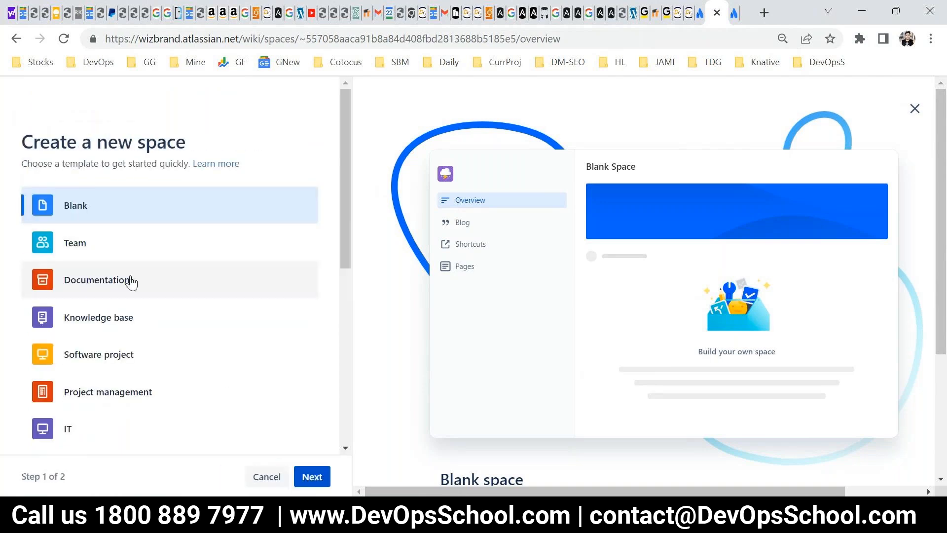
pyautogui.click(312, 477)
pyautogui.click(90, 287)
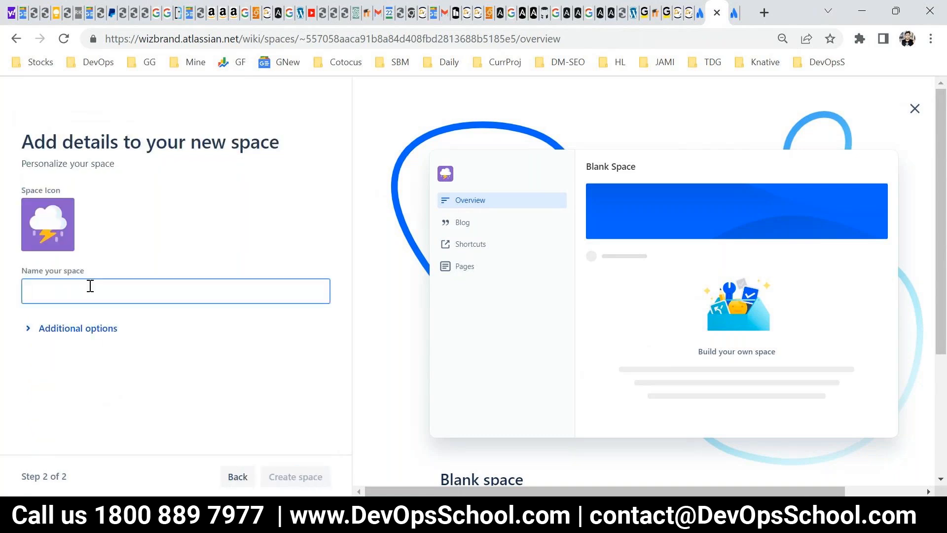
pyautogui.write('F')
pyautogui.press('BackSpace')
pyautogui.write('DevOpsSchool')
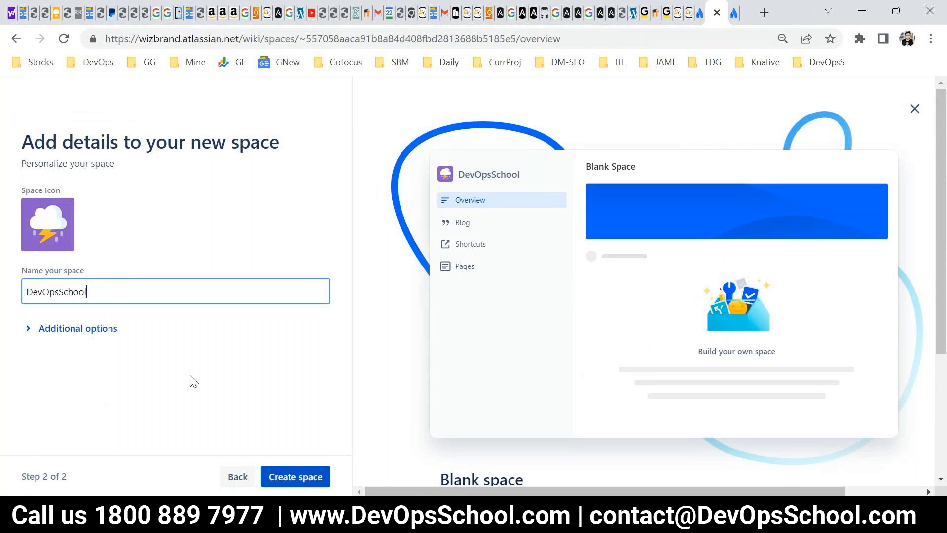
pyautogui.click(294, 478)
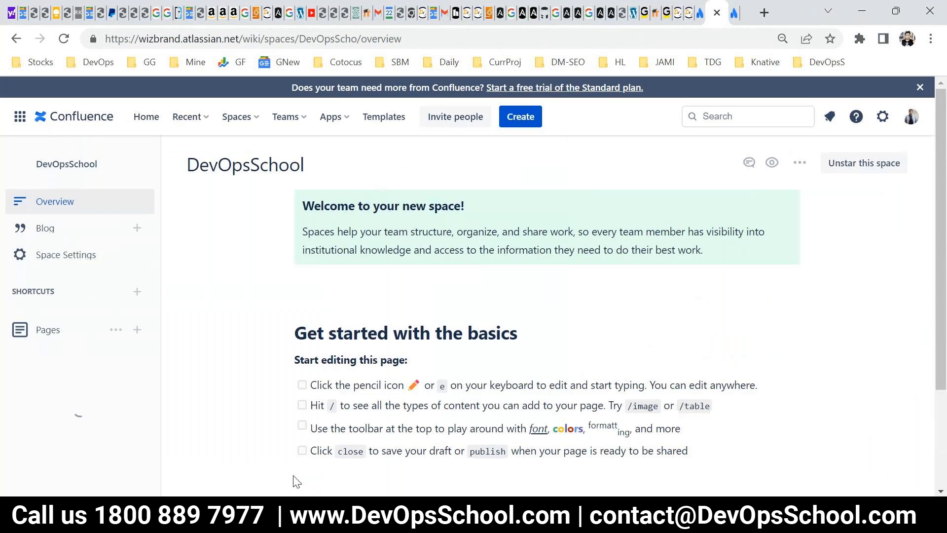
# Highlight the DevOpsSchool title on the space overview and view the list of current and starred spaces.
pyautogui.moveTo(301, 173); pyautogui.dragTo(197, 219)
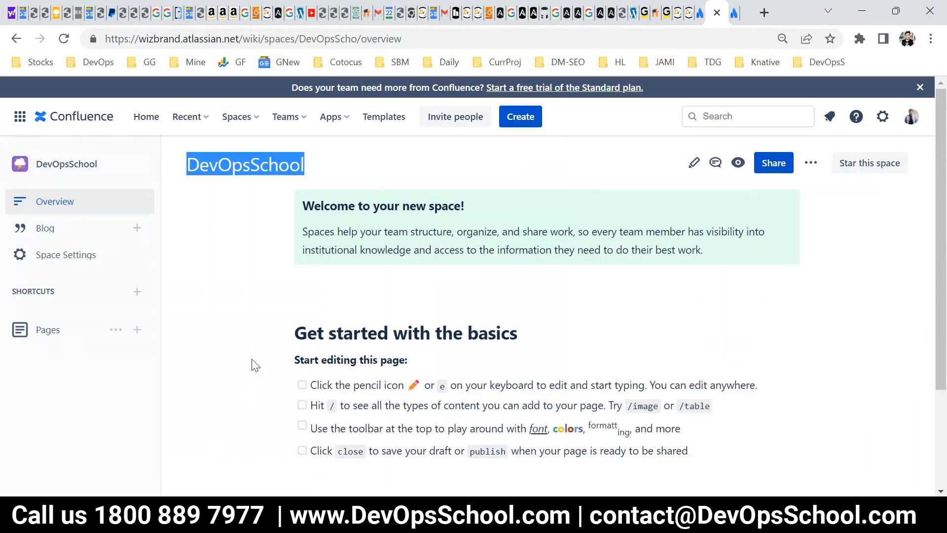
pyautogui.click(237, 116)
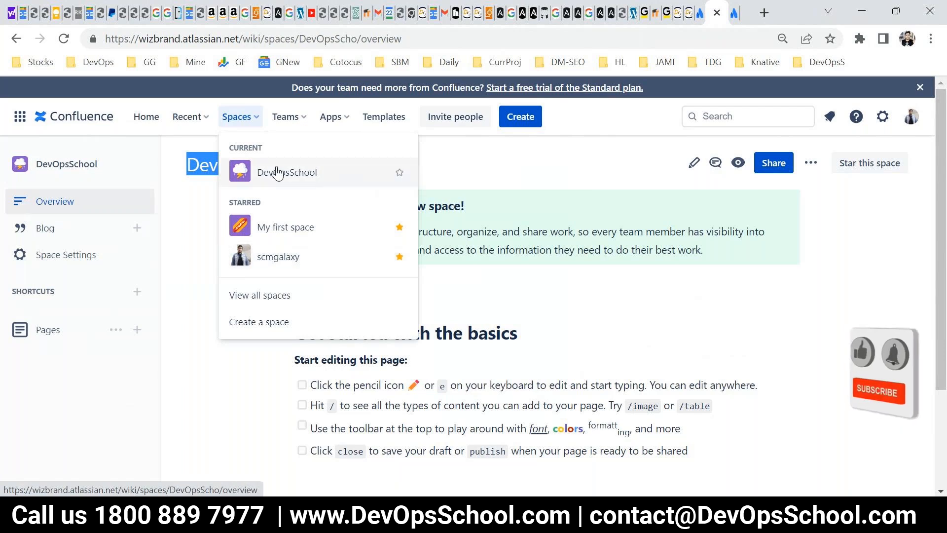
pyautogui.click(232, 391)
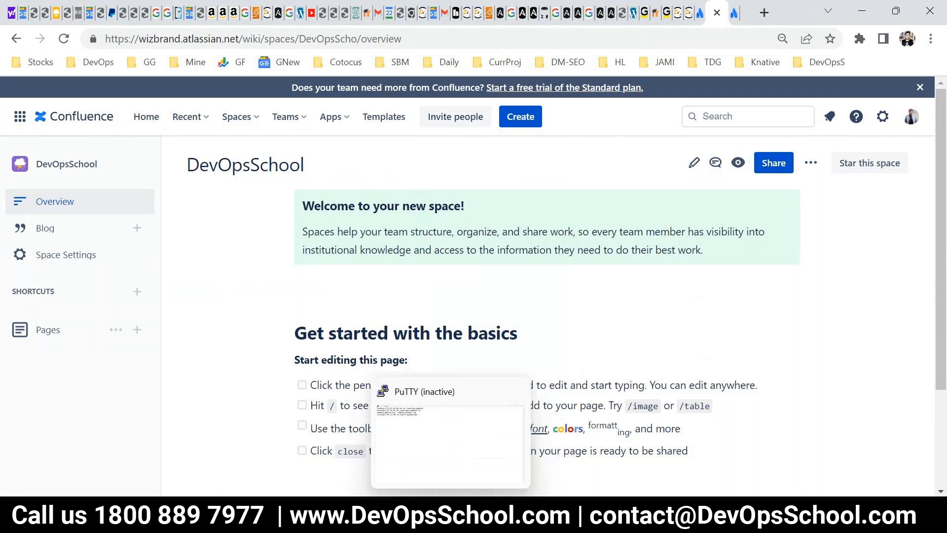
# Switch to the PowerPoint presentation and run the slide show as far as the Pages slide before ending it.
pyautogui.click(548, 514)
pyautogui.click(761, 489)
pyautogui.click(669, 403)
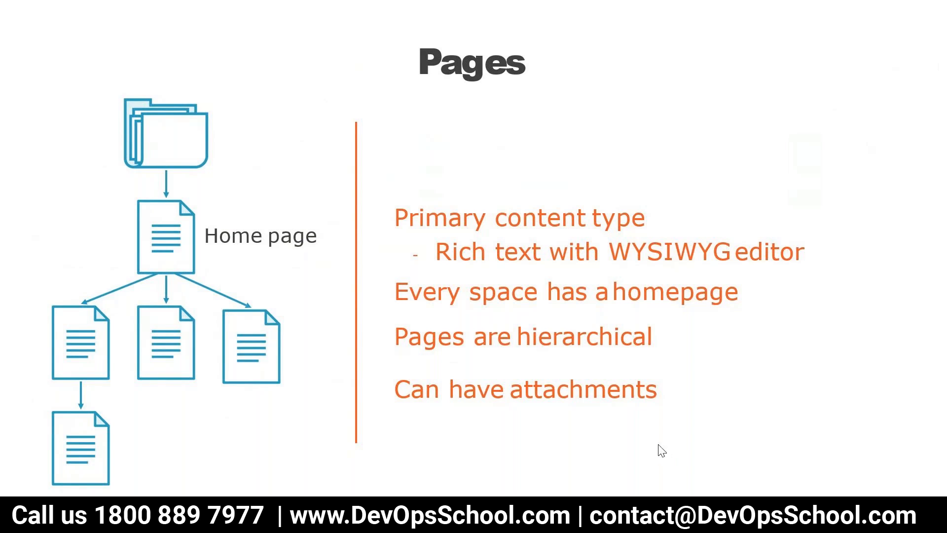
pyautogui.press('Right')
pyautogui.press('Left')
pyautogui.press('Escape')
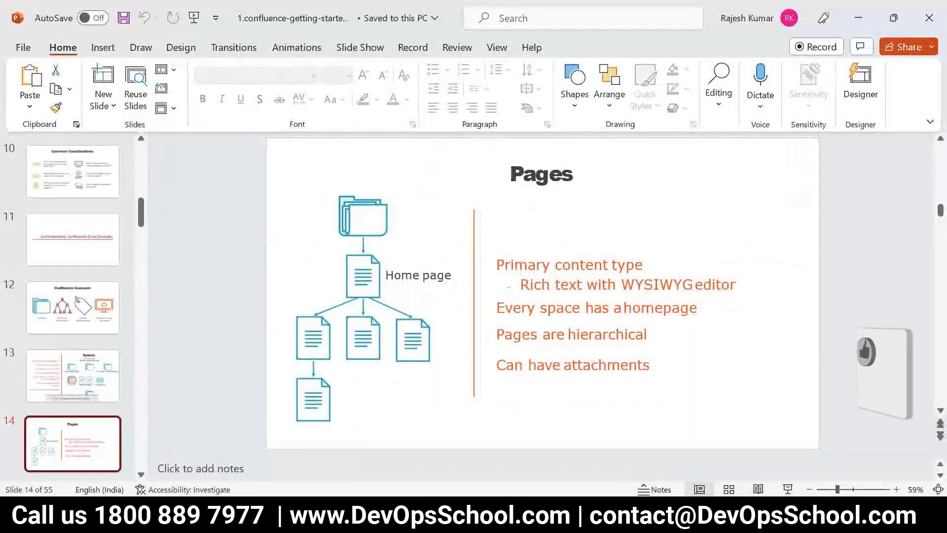
# Return to Confluence in the browser, highlight the DevOpsSchool title and look over the space's overview page.
pyautogui.moveTo(323, 523)
pyautogui.click(244, 457)
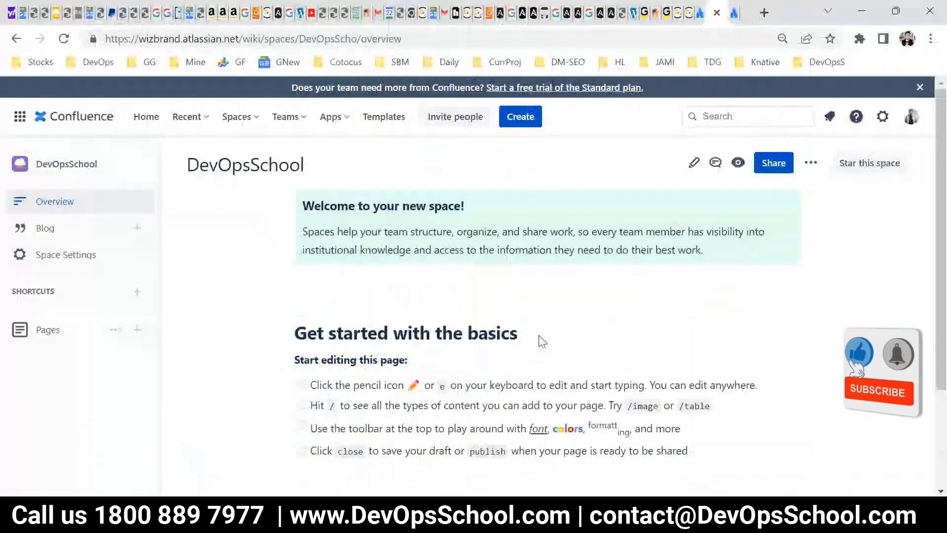
pyautogui.moveTo(304, 168); pyautogui.dragTo(186, 166)
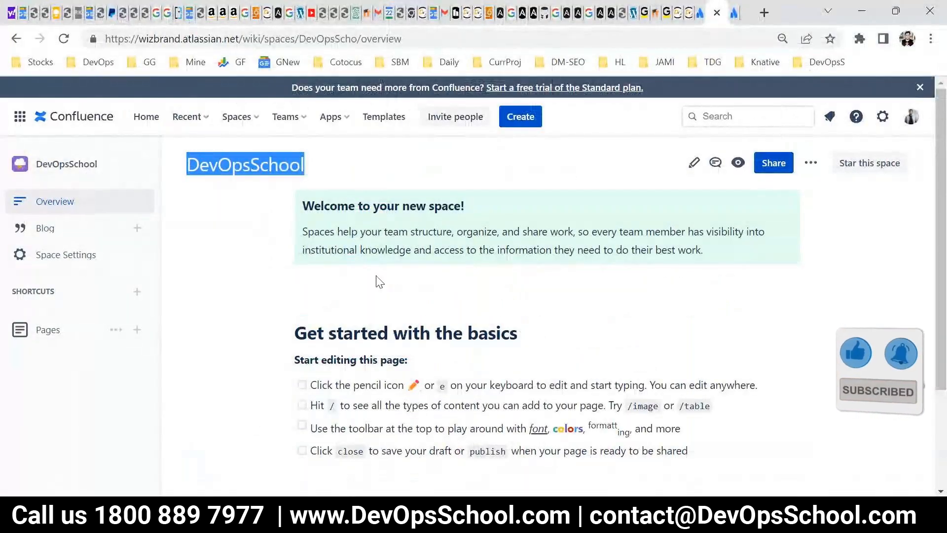
pyautogui.click(449, 317)
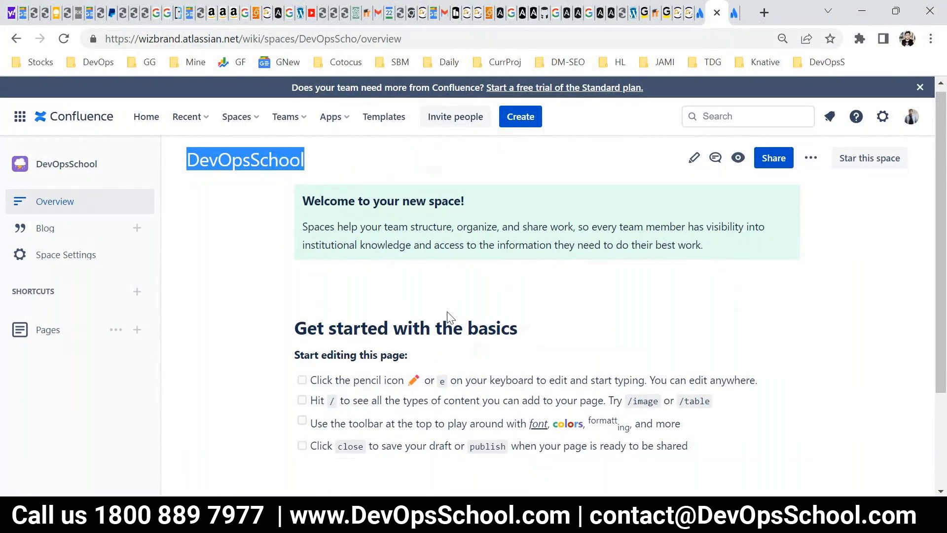
pyautogui.scroll(-1, 456, 356)
pyautogui.scroll(1, 456, 356)
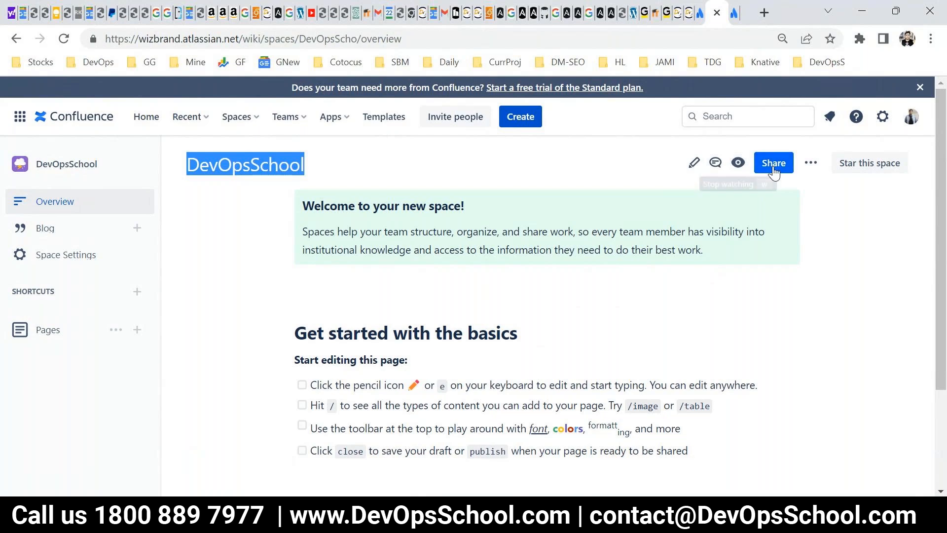
# Review the additional actions for the DevOpsSchool overview page, including the Attachments and Advanced details options.
pyautogui.click(811, 163)
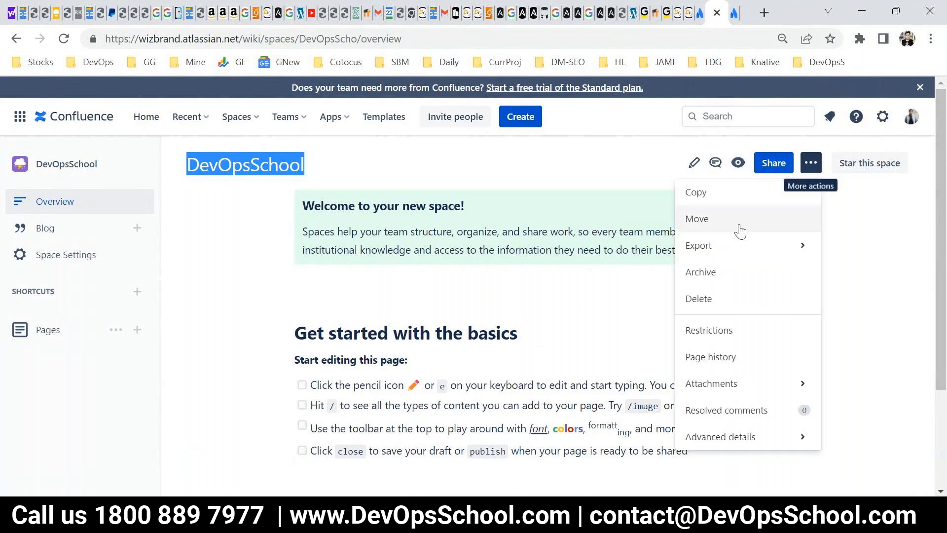
pyautogui.moveTo(709, 451)
pyautogui.moveTo(719, 251)
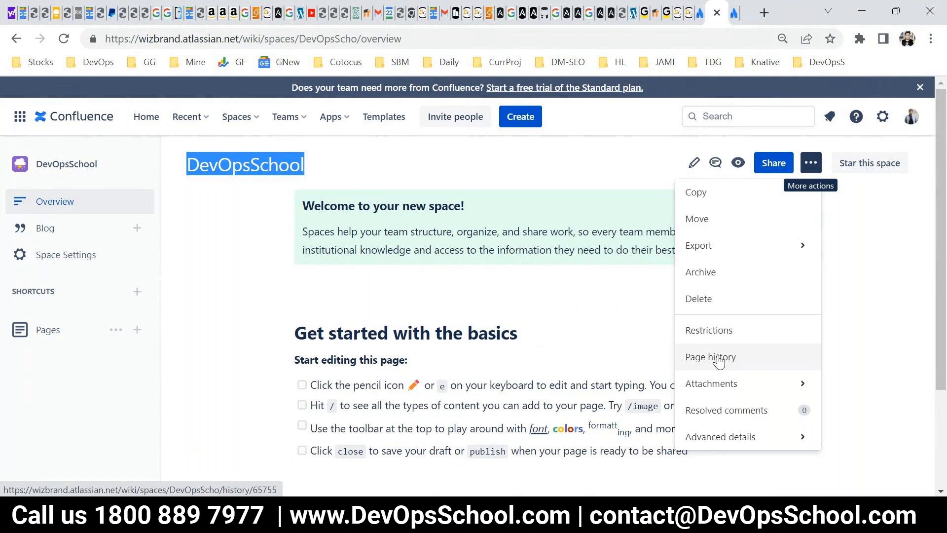
pyautogui.moveTo(726, 387)
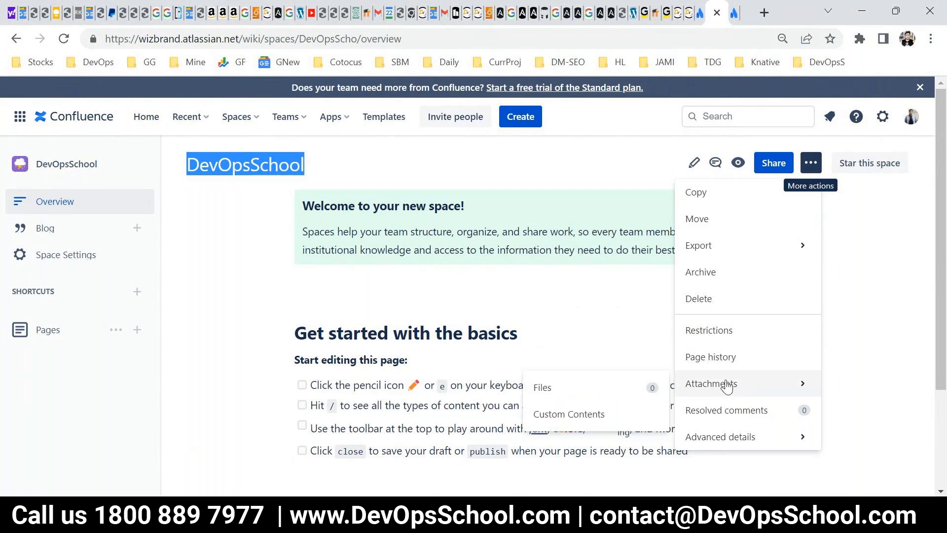
pyautogui.moveTo(737, 440)
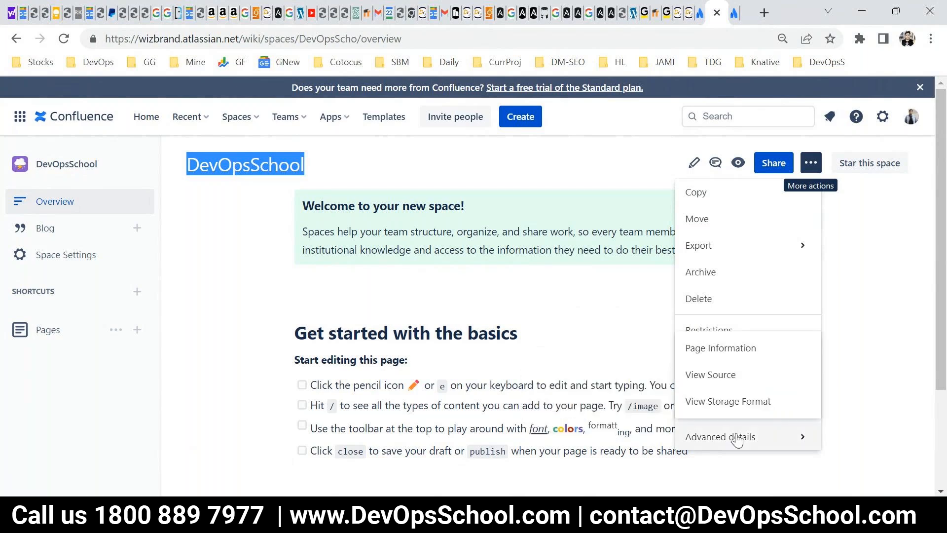
pyautogui.click(149, 302)
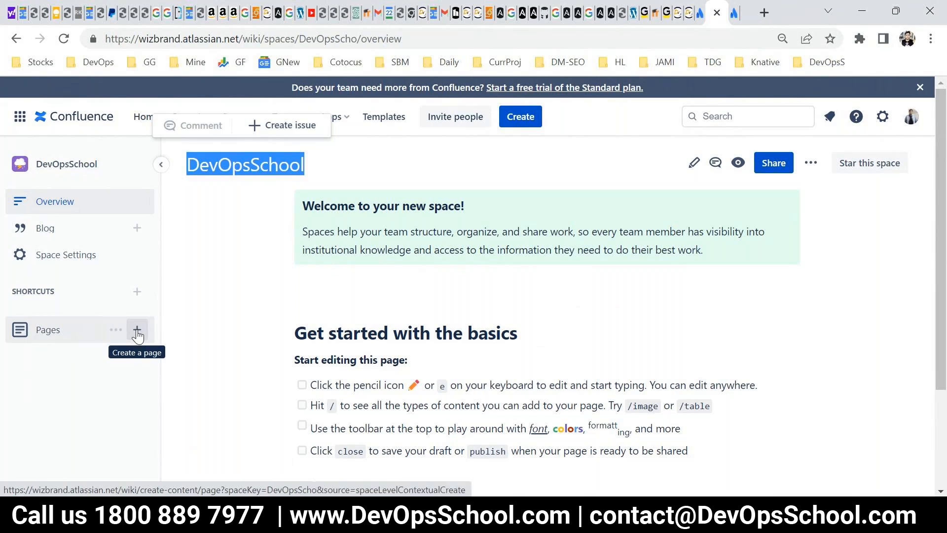
# Create a new page in the DevOpsSchool space and title it Daily Meeting.
pyautogui.click(519, 120)
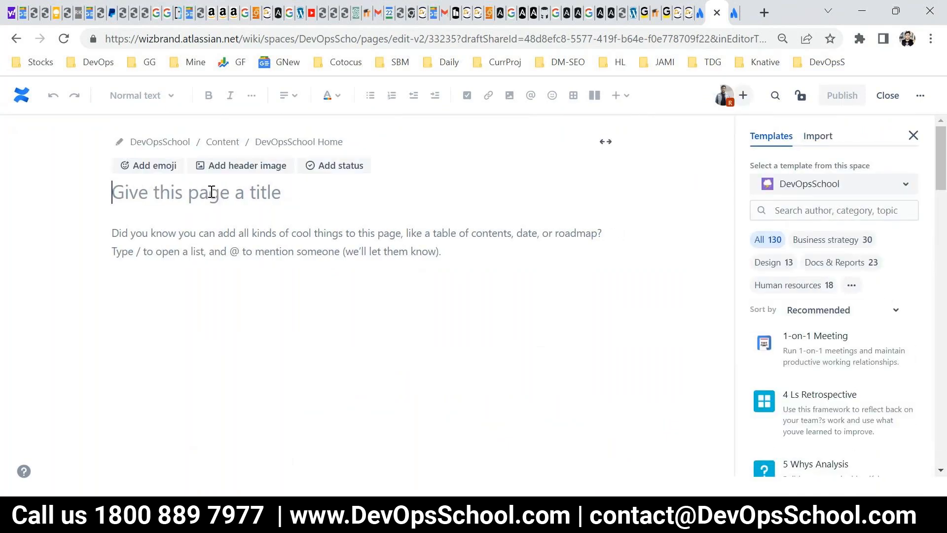
pyautogui.write('Dev')
pyautogui.press('BackSpace')
pyautogui.press('BackSpace')
pyautogui.press('BackSpace')
pyautogui.write('Da')
pyautogui.press('BackSpace')
pyautogui.write('aily Meeting')
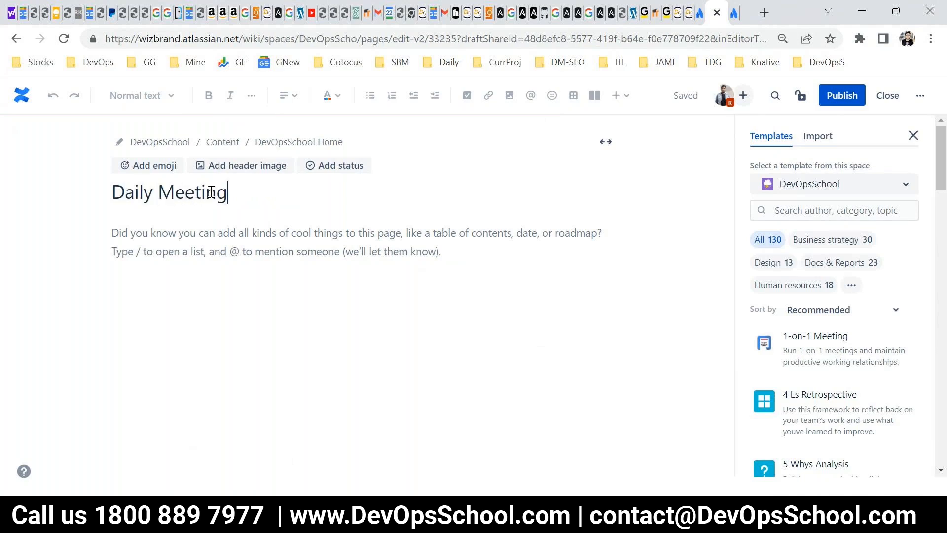
# Write "MOM - 22 July 2023" as the first line of the Daily Meeting page body.
pyautogui.hotkey('ctrl', 'a')
pyautogui.click(228, 239)
pyautogui.write('MOM')
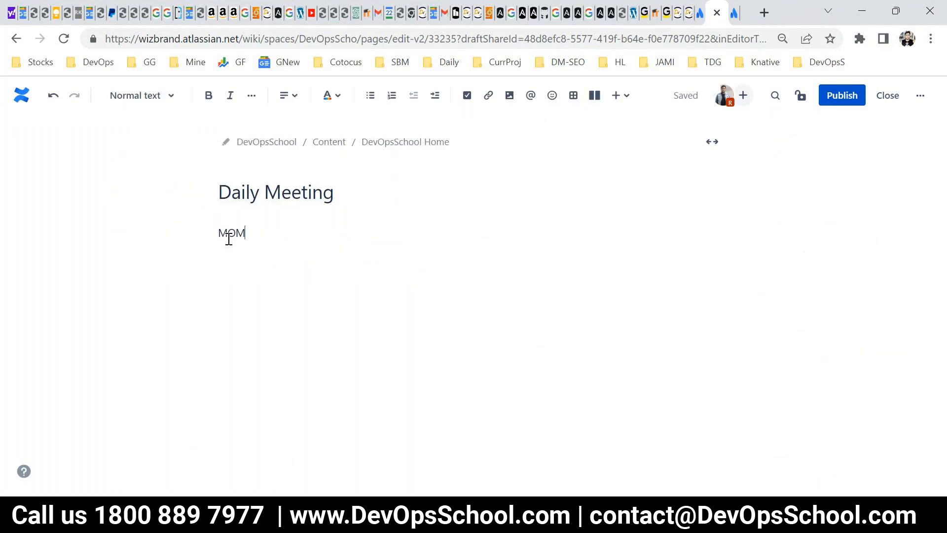
pyautogui.write(' - 22 J')
pyautogui.write('uly 022')
pyautogui.press('BackSpace')
pyautogui.press('BackSpace')
pyautogui.press('BackSpace')
pyautogui.write('203')
pyautogui.press('BackSpace')
pyautogui.write('23')
# Add a bulleted list of dsd, sadsadsa d, dsadsa, das and dsad under the MOM line, and publish the page.
pyautogui.press('Return')
pyautogui.write('* dsd')
pyautogui.press('Return')
pyautogui.write('sadsadsa d')
pyautogui.press('Return')
pyautogui.write('dsadsa')
pyautogui.press('Return')
pyautogui.write('das')
pyautogui.press('Return')
pyautogui.write('dsad')
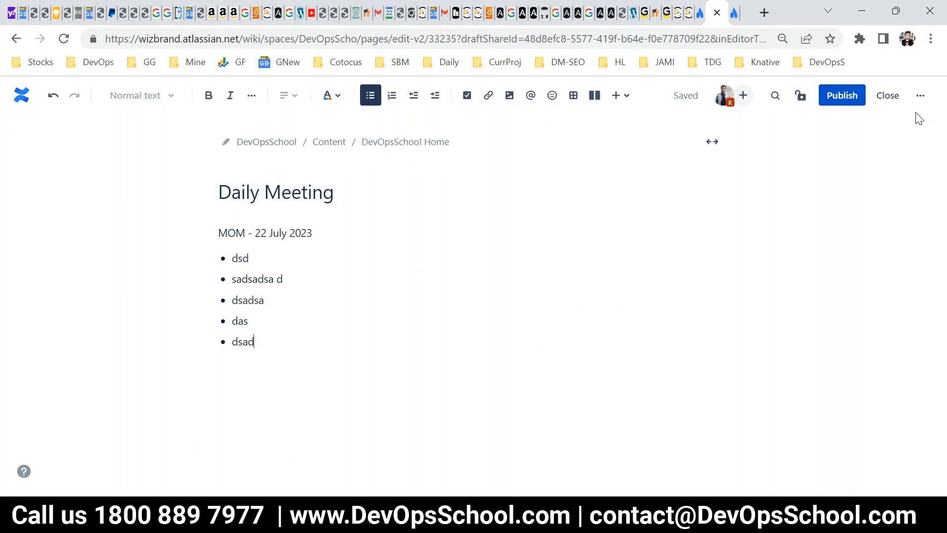
pyautogui.click(842, 95)
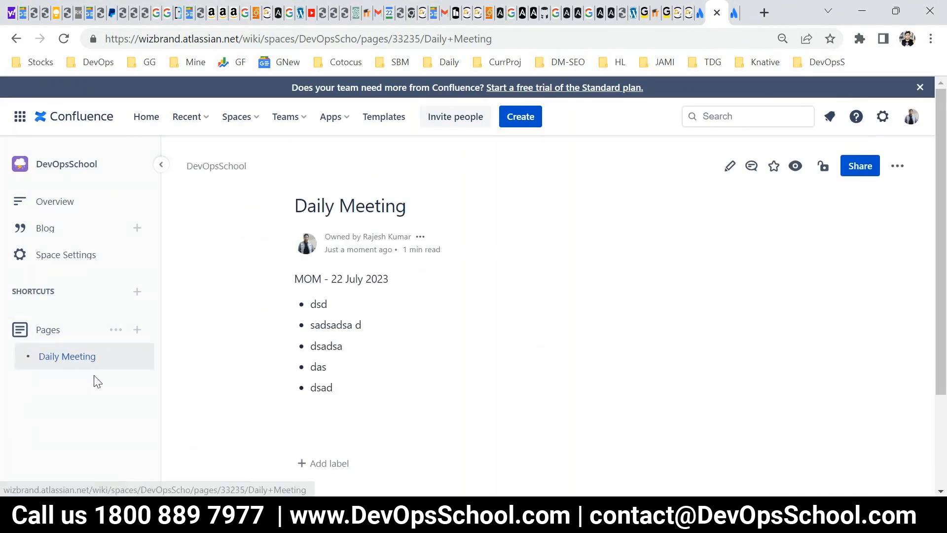
pyautogui.moveTo(84, 359)
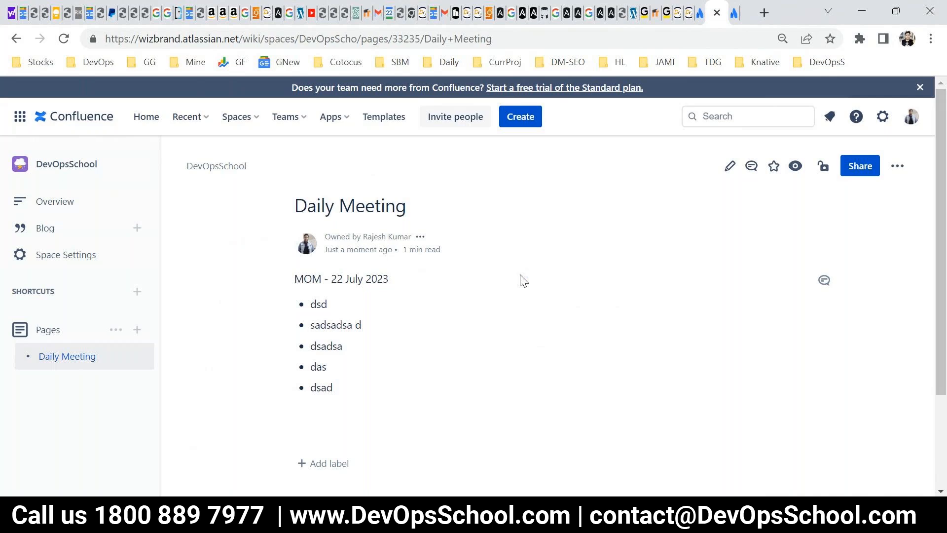
# Switch to PowerPoint and present the Pages and Blogs slides in full screen before ending the slide show.
pyautogui.click(581, 520)
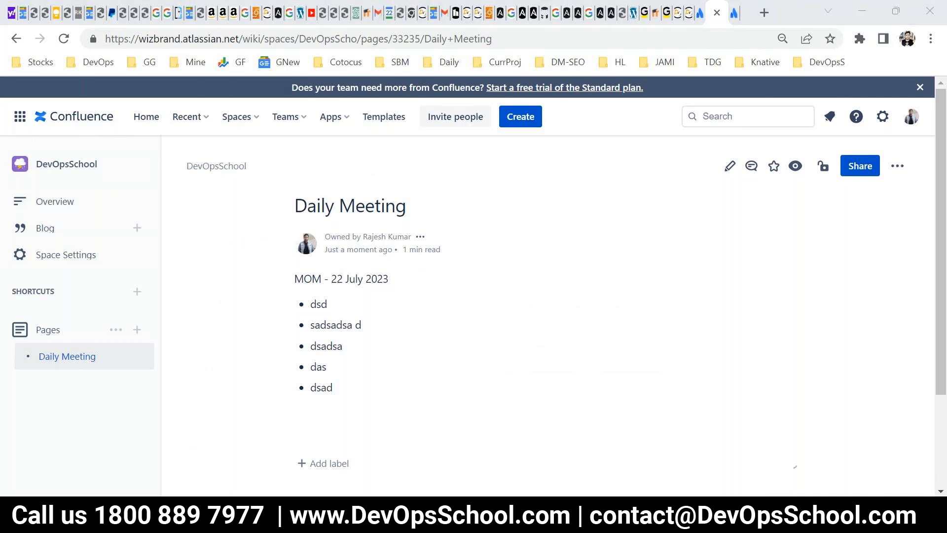
pyautogui.click(794, 489)
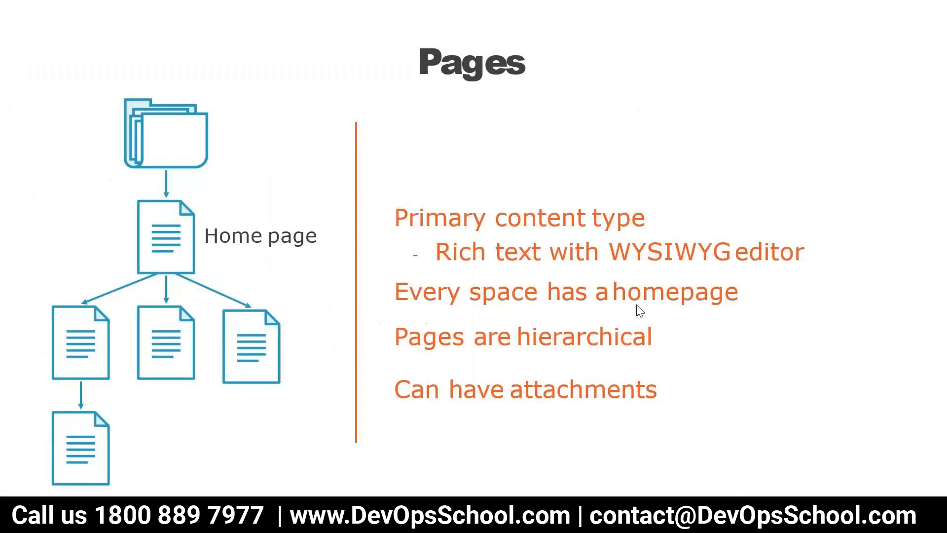
pyautogui.click(636, 305)
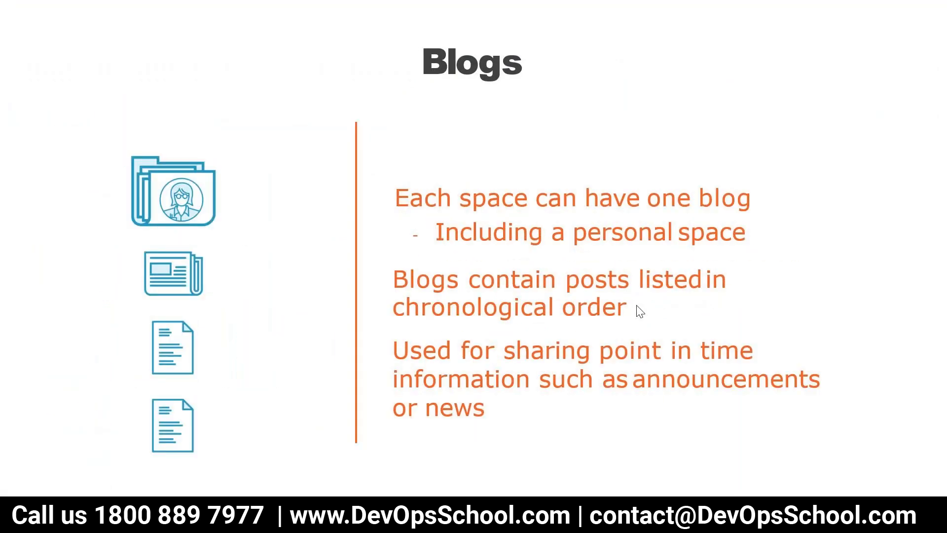
pyautogui.press('Left')
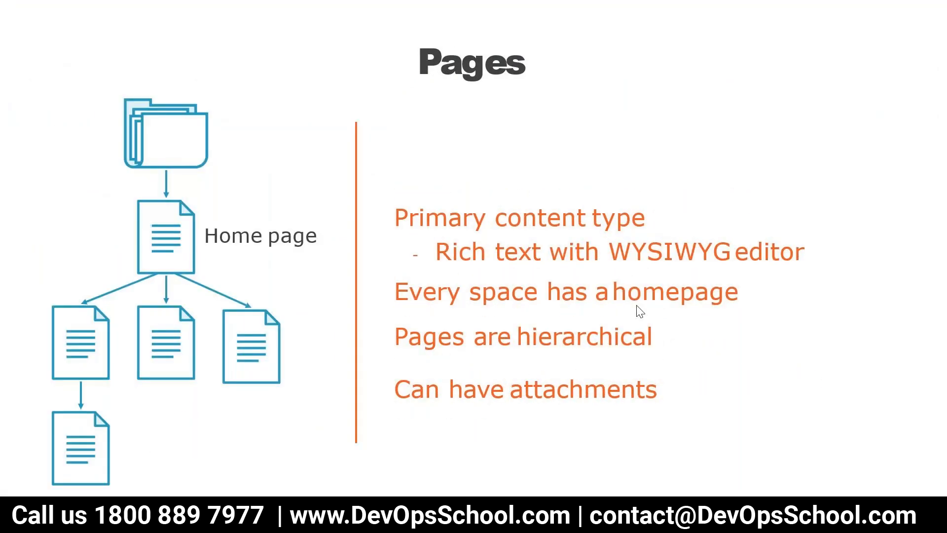
pyautogui.press('Escape')
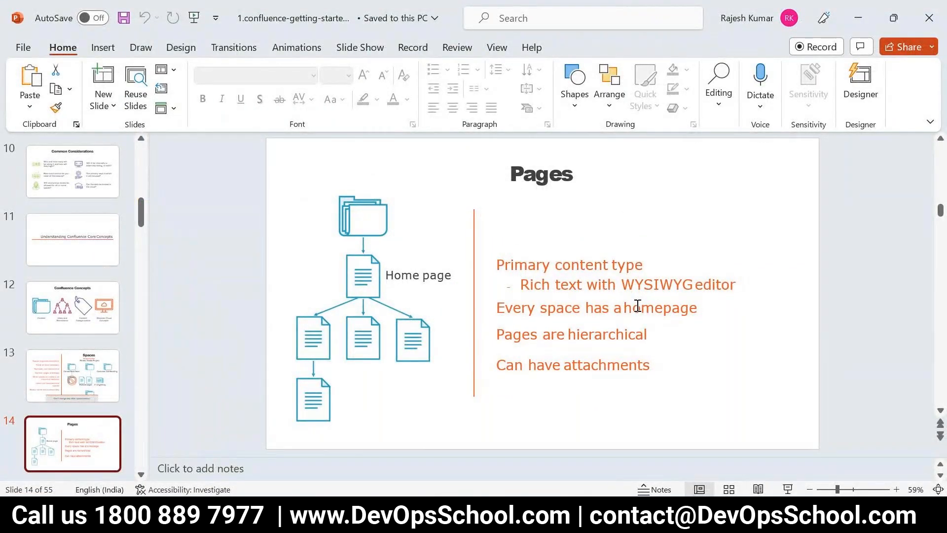
pyautogui.click(515, 514)
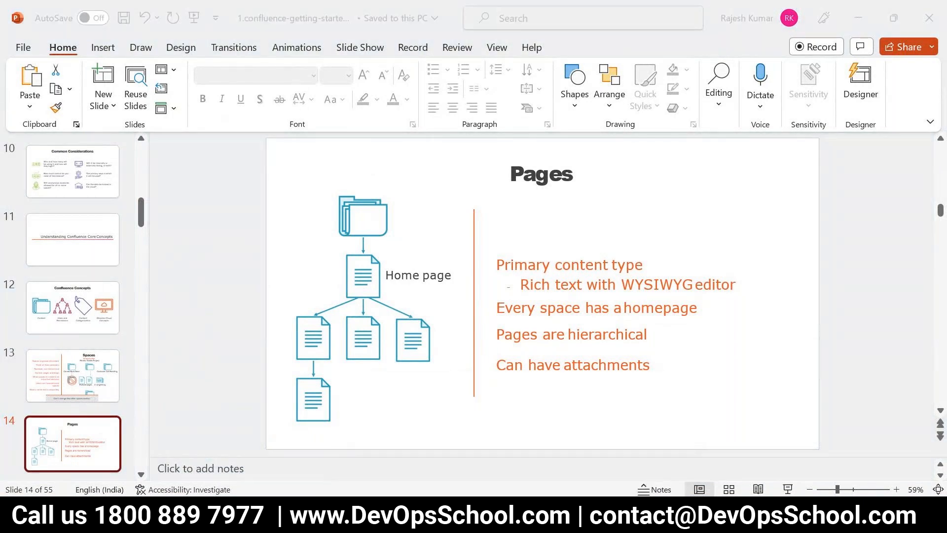
# Switch to Confluence in the browser, open the DevOpsSchool space overview and preview the Daily Meeting page beneath it.
pyautogui.click(218, 457)
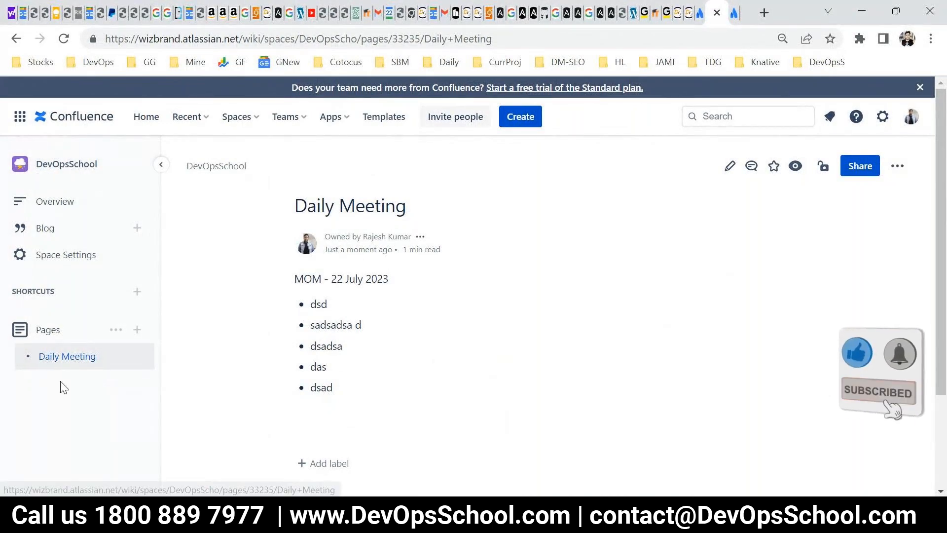
pyautogui.click(197, 170)
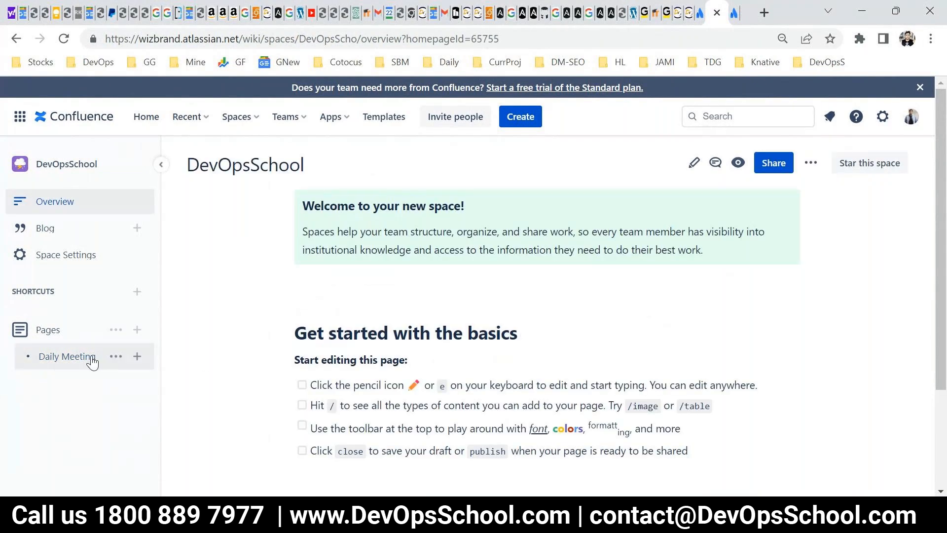
pyautogui.moveTo(90, 360)
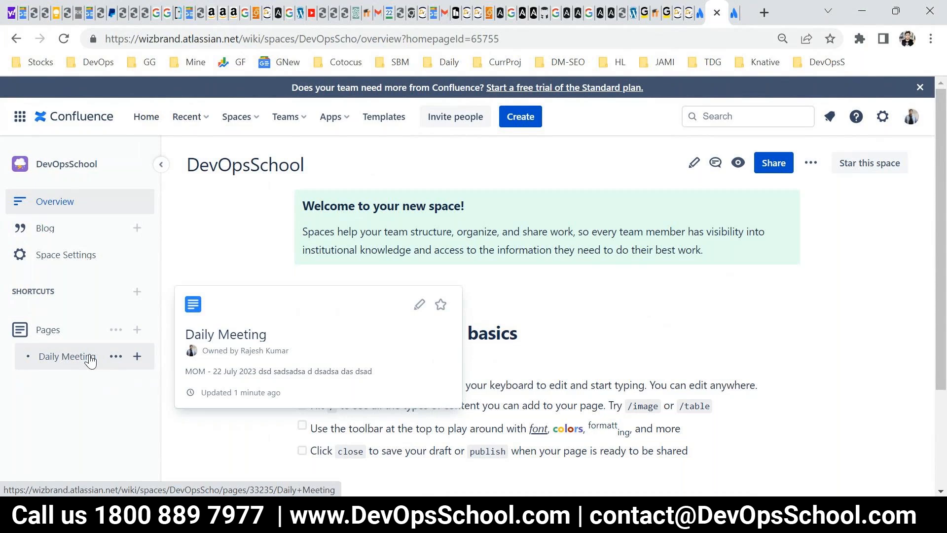
pyautogui.moveTo(302, 164); pyautogui.dragTo(187, 165)
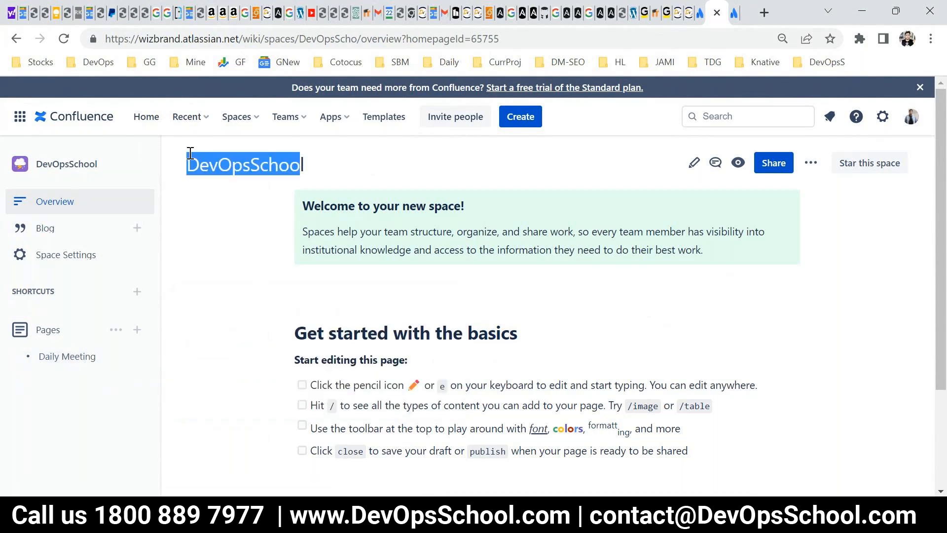
pyautogui.doubleClick(231, 158)
pyautogui.press('super+r')
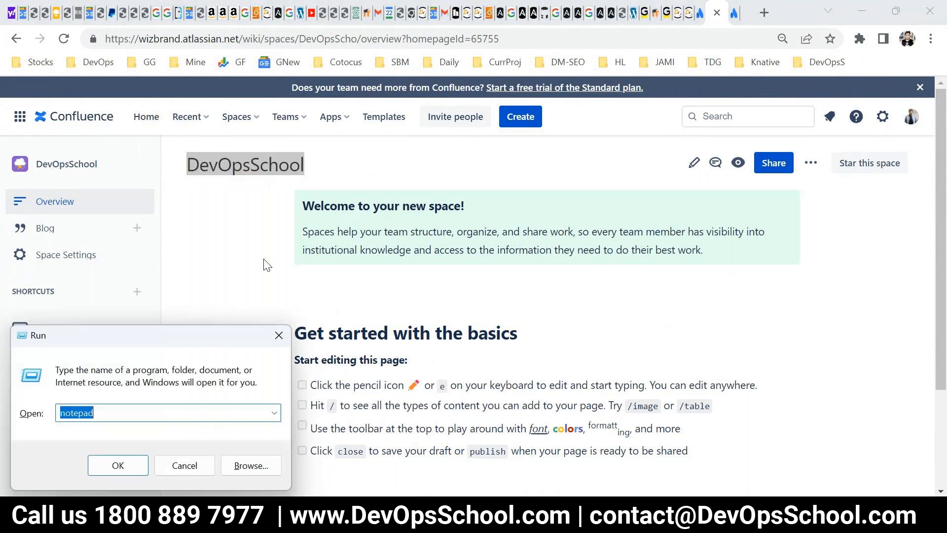
pyautogui.press('Escape')
# Switch to PowerPoint and present the Spaces and Pages slides in full screen before ending the slide show.
pyautogui.hotkey('alt', 'Tab')
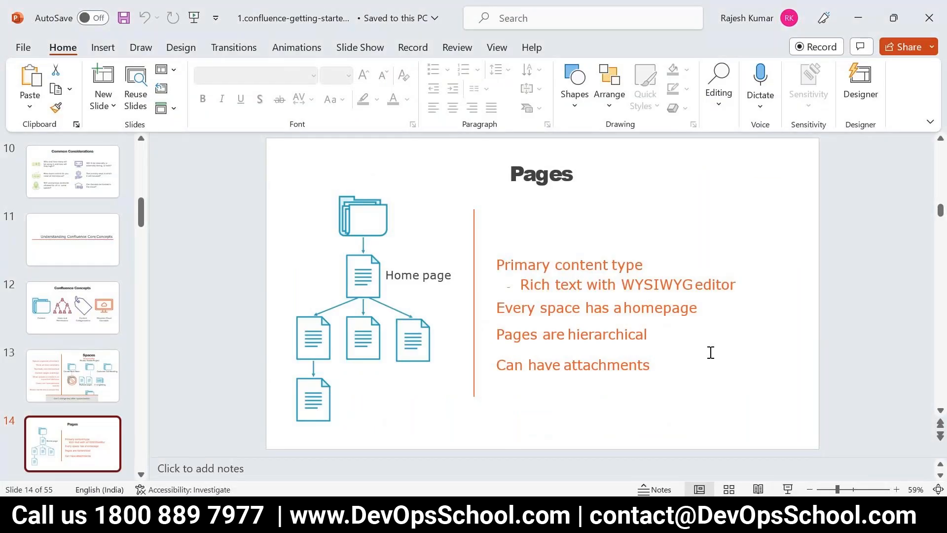
pyautogui.scroll(1, 711, 352)
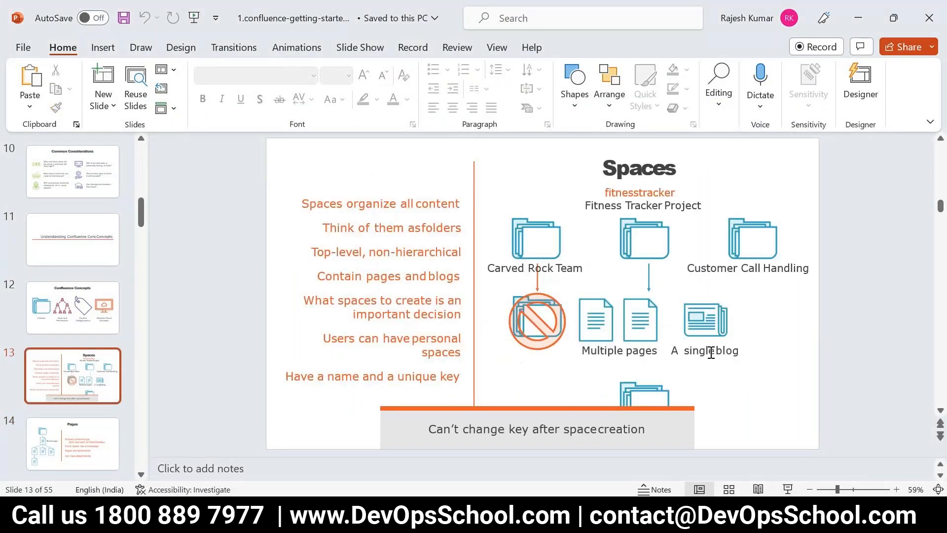
pyautogui.click(788, 489)
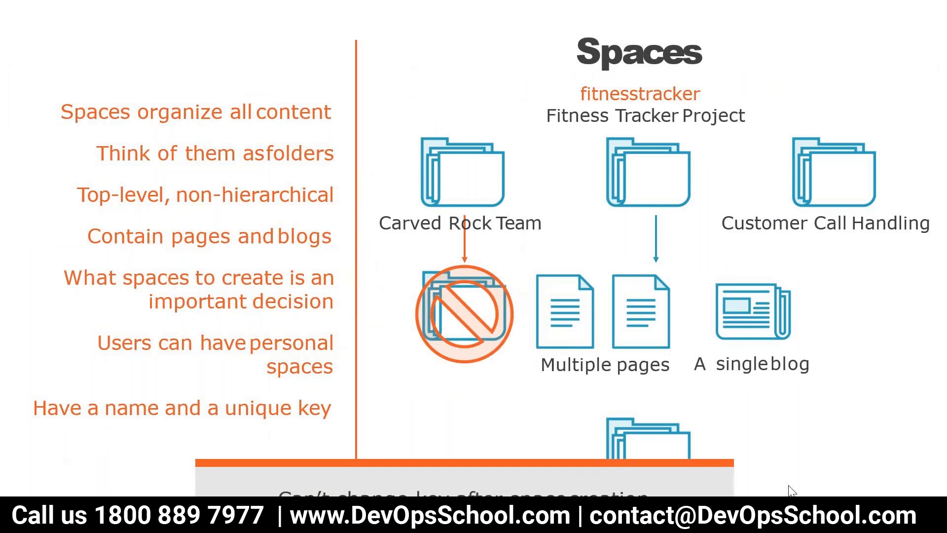
pyautogui.click(764, 424)
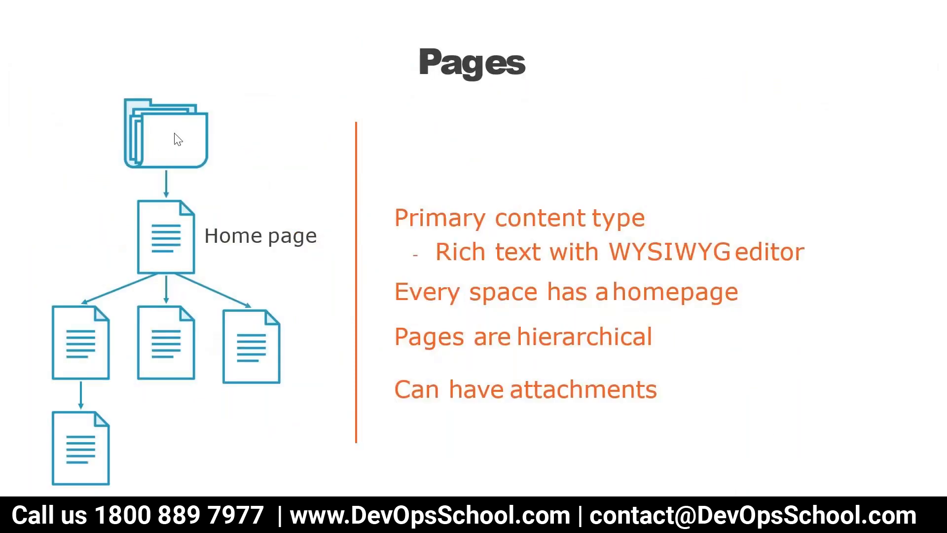
pyautogui.press('Escape')
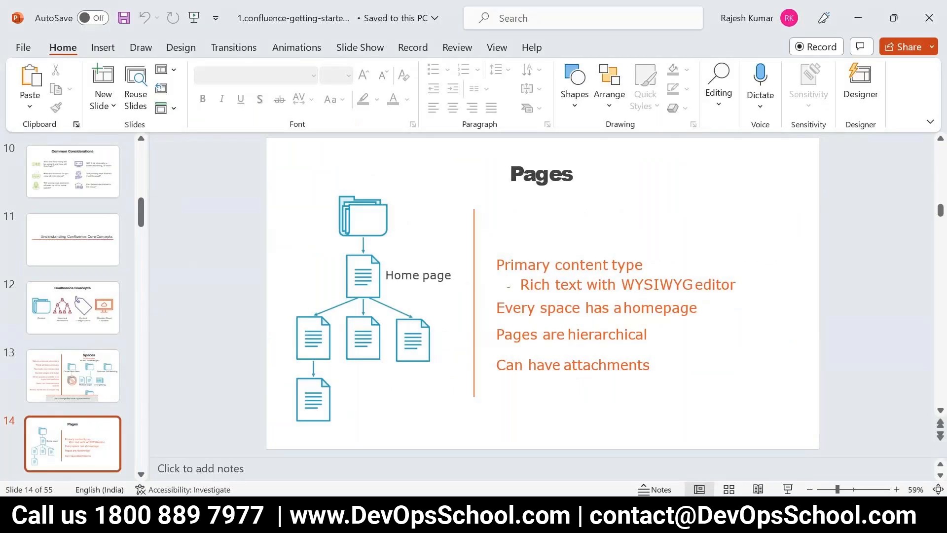
# Open the Snipping Tool and capture the Pages slide as a rectangular screenshot.
pyautogui.press('super')
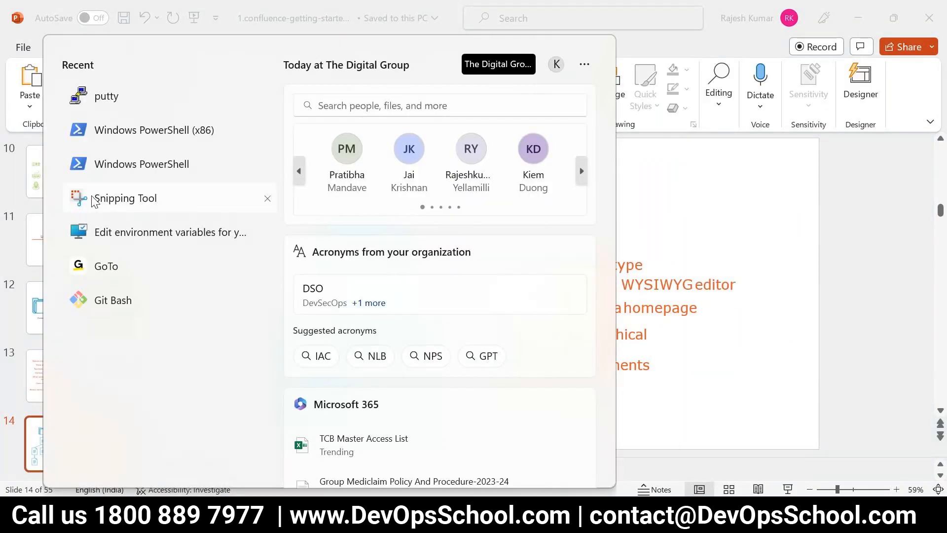
pyautogui.click(123, 197)
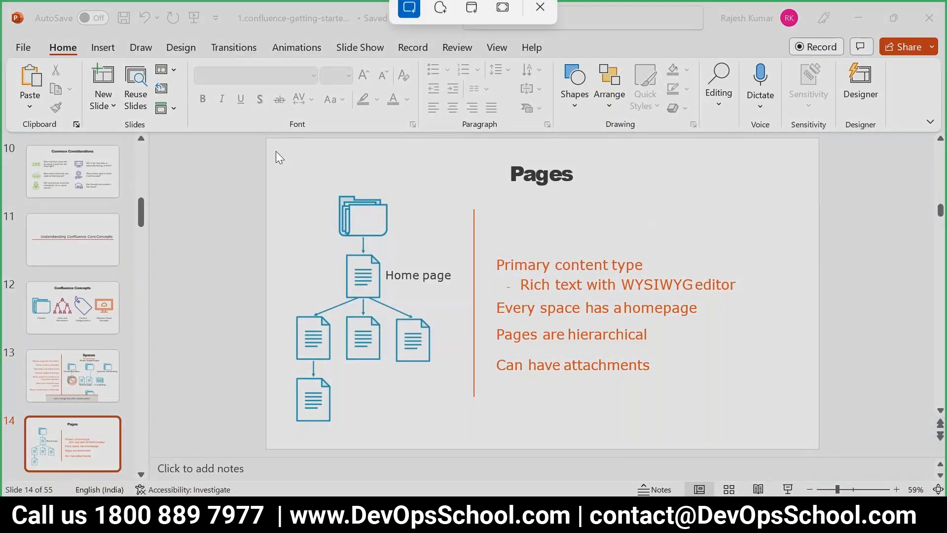
pyautogui.moveTo(275, 145); pyautogui.dragTo(779, 458)
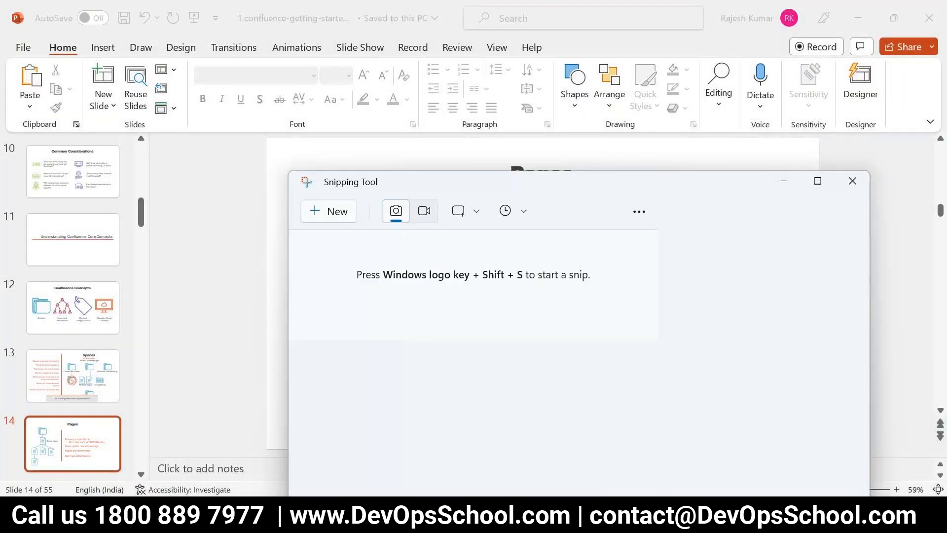
pyautogui.click(818, 181)
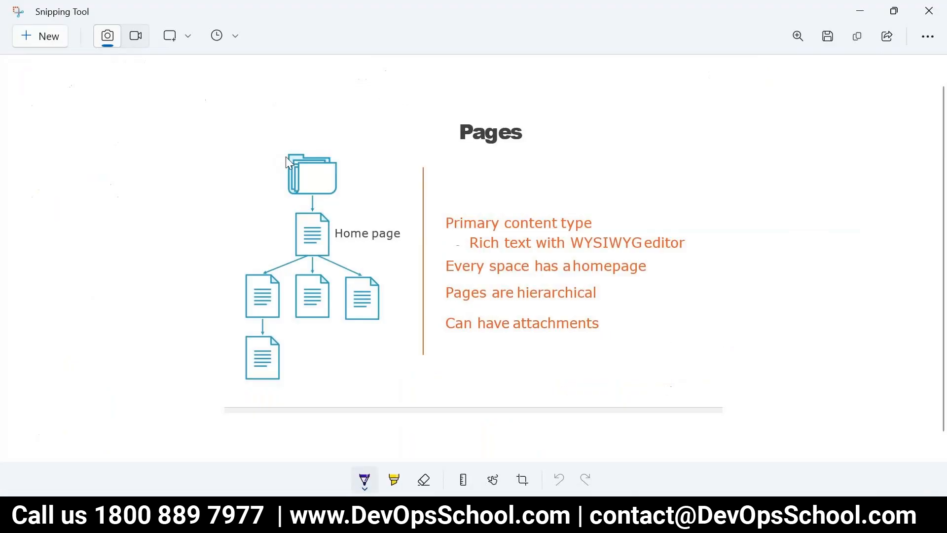
# Outline the space folder with the pen, draw four similar boxes beside it for other spaces, and circle the folder.
pyautogui.moveTo(302, 144)
pyautogui.mouseDown()
pyautogui.moveTo(282, 198)
pyautogui.moveTo(362, 194)
pyautogui.moveTo(351, 148)
pyautogui.moveTo(291, 139)
pyautogui.mouseUp()
pyautogui.moveTo(377, 151)
pyautogui.mouseDown()
pyautogui.moveTo(377, 192)
pyautogui.moveTo(437, 194)
pyautogui.moveTo(355, 150)
pyautogui.mouseUp()
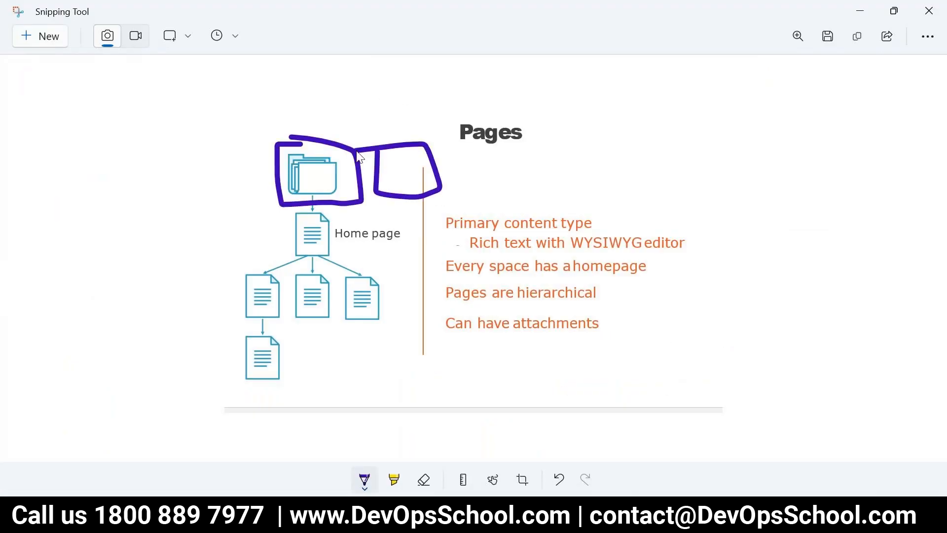
pyautogui.moveTo(217, 141)
pyautogui.mouseDown()
pyautogui.moveTo(216, 211)
pyautogui.moveTo(261, 140)
pyautogui.moveTo(194, 138)
pyautogui.moveTo(144, 207)
pyautogui.moveTo(195, 139)
pyautogui.moveTo(165, 127)
pyautogui.moveTo(131, 134)
pyautogui.mouseUp()
pyautogui.moveTo(61, 133)
pyautogui.mouseDown()
pyautogui.moveTo(57, 211)
pyautogui.moveTo(110, 214)
pyautogui.moveTo(69, 133)
pyautogui.mouseUp()
pyautogui.moveTo(297, 131)
pyautogui.mouseDown()
pyautogui.moveTo(256, 170)
pyautogui.moveTo(366, 206)
pyautogui.moveTo(299, 131)
pyautogui.mouseUp()
# Draw pen arrows and lines from the folder to the home page, its three child pages and the sub-page.
pyautogui.moveTo(314, 192)
pyautogui.mouseDown()
pyautogui.moveTo(345, 206)
pyautogui.moveTo(336, 231)
pyautogui.moveTo(349, 240)
pyautogui.mouseUp()
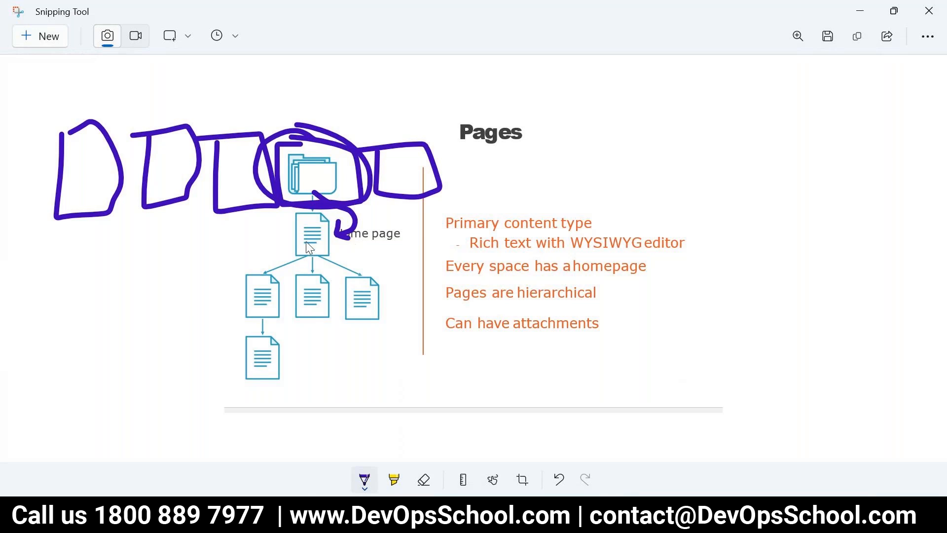
pyautogui.moveTo(311, 246); pyautogui.dragTo(257, 288)
pyautogui.moveTo(310, 247)
pyautogui.mouseDown()
pyautogui.moveTo(312, 297)
pyautogui.moveTo(391, 294)
pyautogui.mouseUp()
pyautogui.moveTo(261, 301)
pyautogui.mouseDown()
pyautogui.moveTo(260, 344)
pyautogui.moveTo(265, 333)
pyautogui.mouseUp()
# Switch to Confluence and highlight the DevOpsSchool home page title and the DevOpsScho space key in the page URL.
pyautogui.click(320, 518)
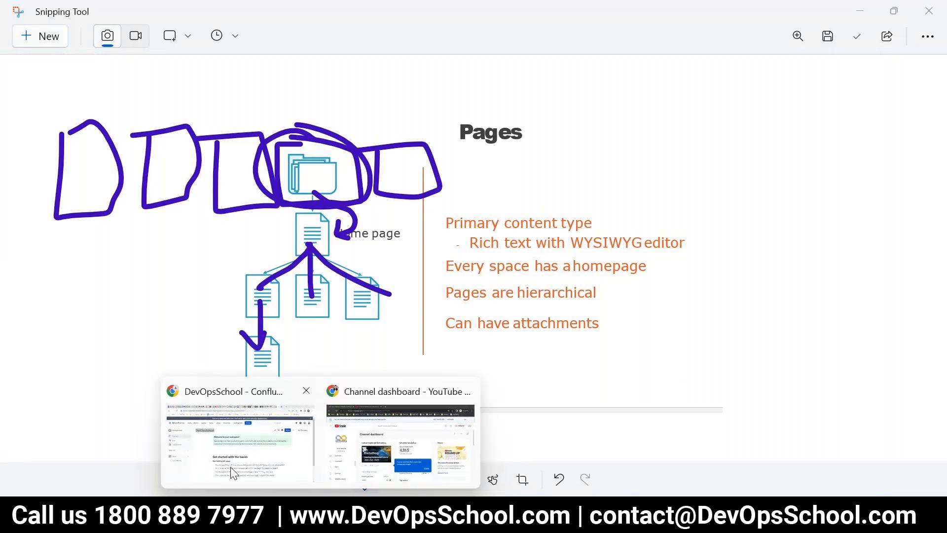
pyautogui.click(233, 473)
pyautogui.click(250, 165)
pyautogui.doubleClick(276, 163)
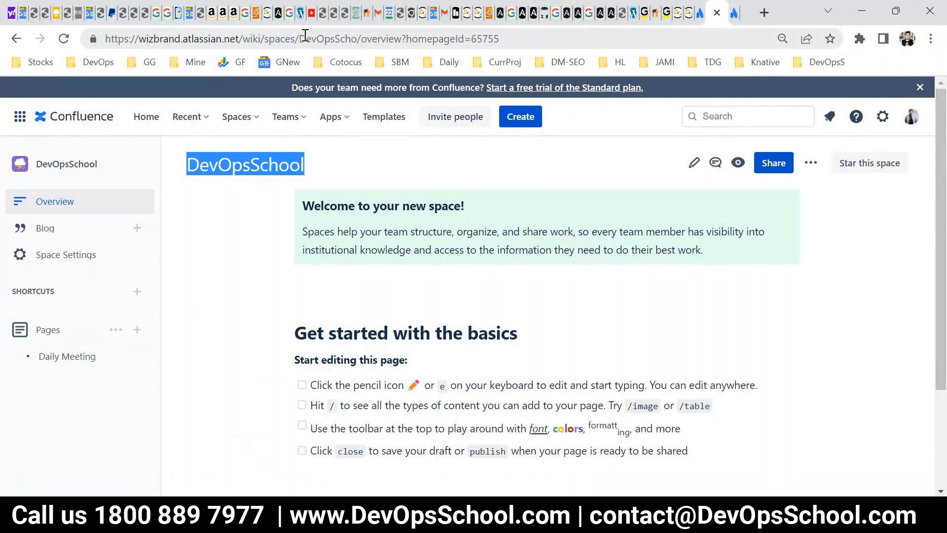
pyautogui.click(249, 163)
pyautogui.moveTo(357, 38); pyautogui.dragTo(302, 39)
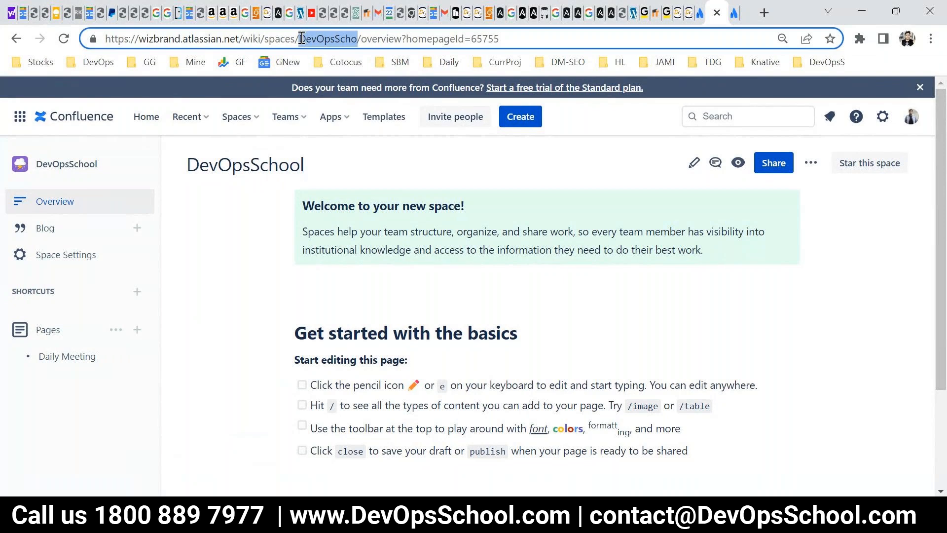
pyautogui.doubleClick(266, 164)
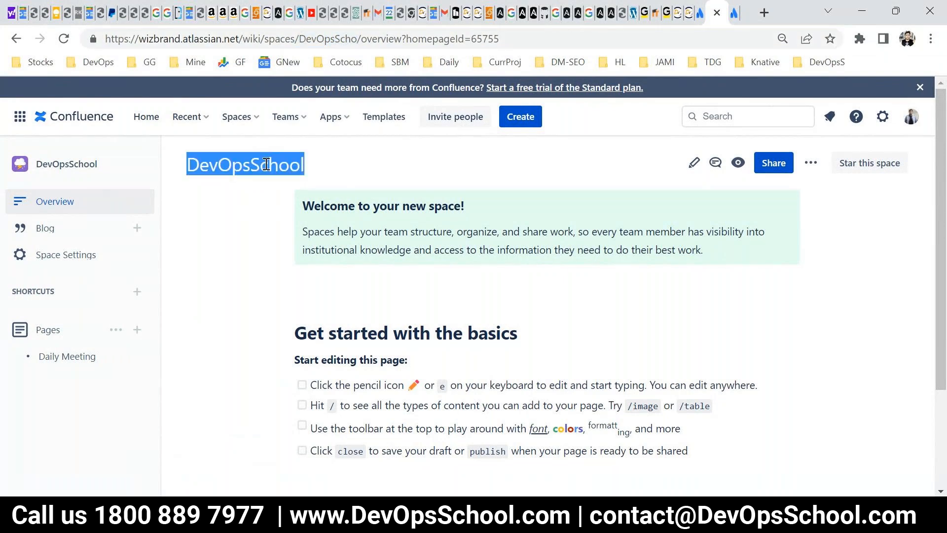
pyautogui.click(270, 194)
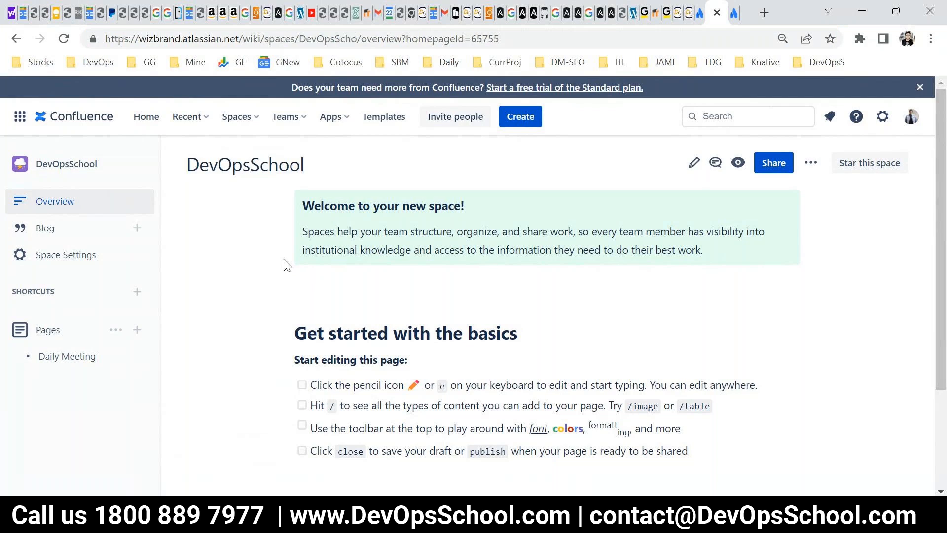
pyautogui.moveTo(207, 164); pyautogui.dragTo(327, 192)
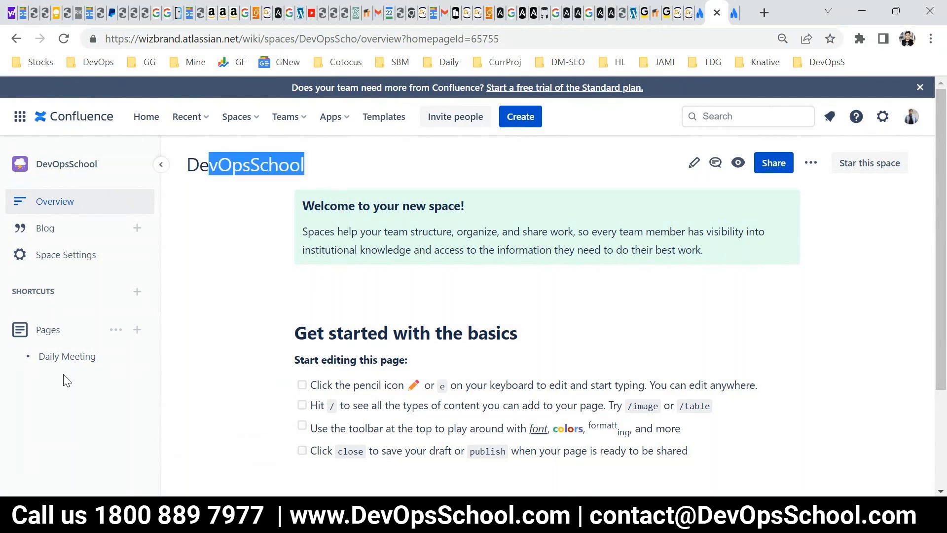
pyautogui.moveTo(58, 362)
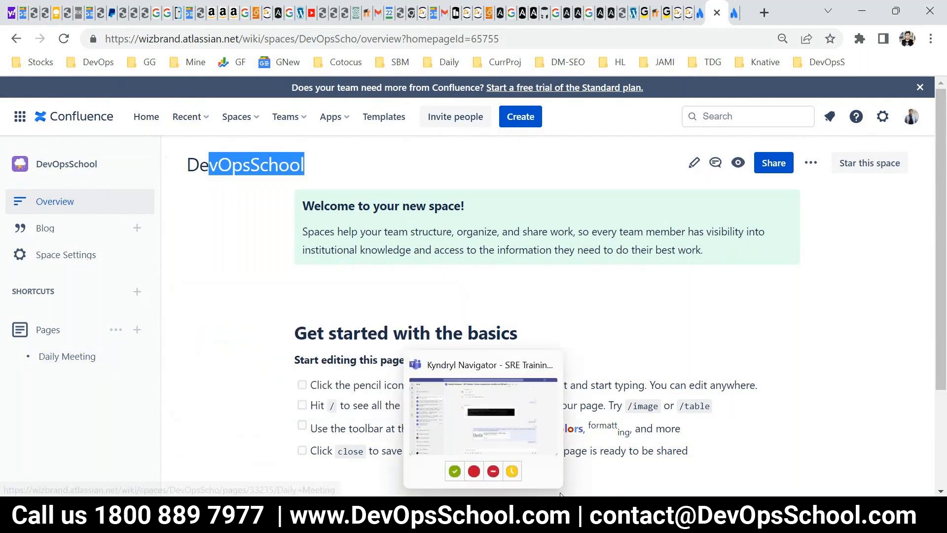
# Switch to PowerPoint, present the Pages slide in full screen, advance to the Blogs slide and end the slide show.
pyautogui.click(562, 514)
pyautogui.click(788, 489)
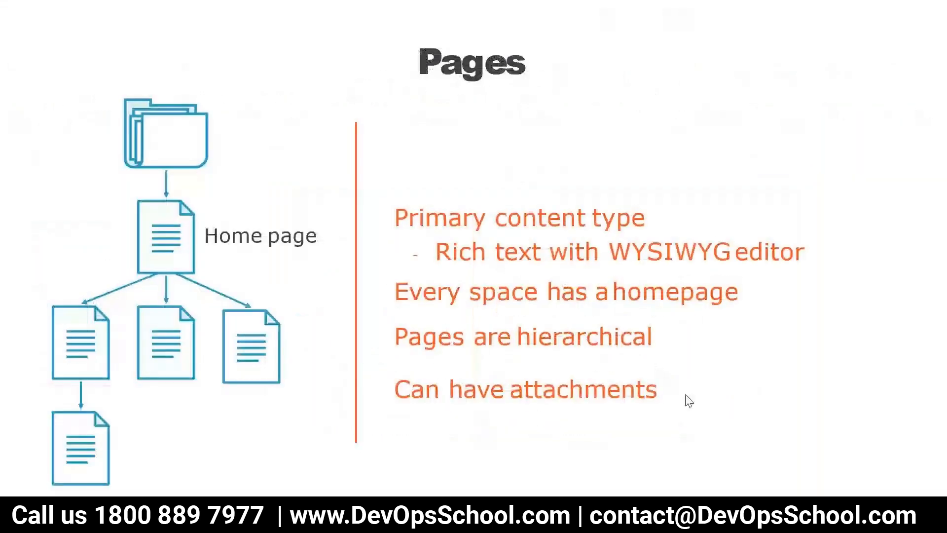
pyautogui.click(667, 369)
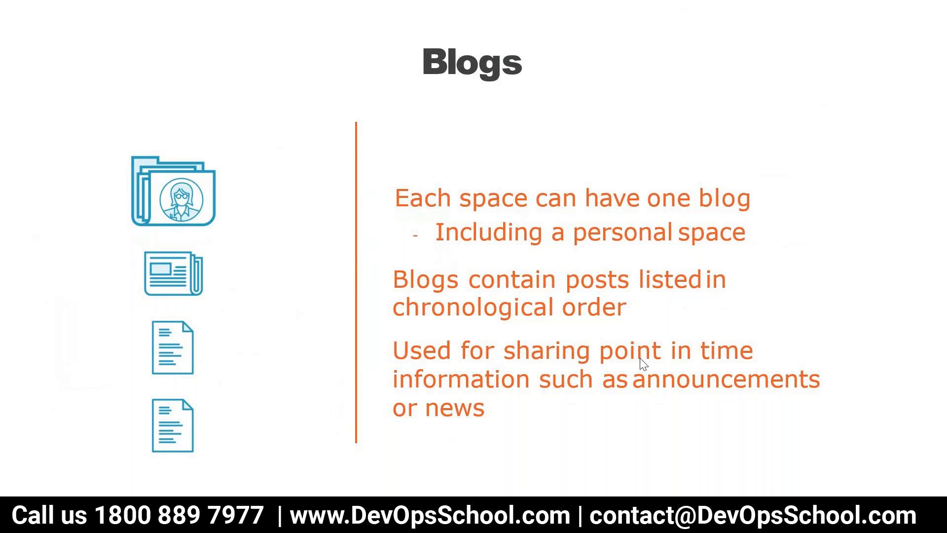
pyautogui.press('Escape')
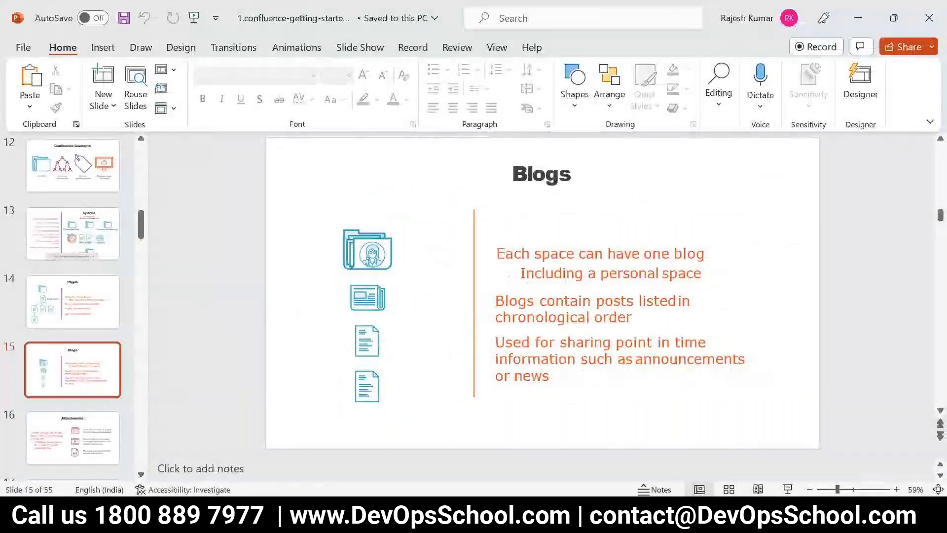
# Switch to Confluence, create a new blog post in the DevOpsSchool space and title it "Team Outing this saturday".
pyautogui.click(226, 442)
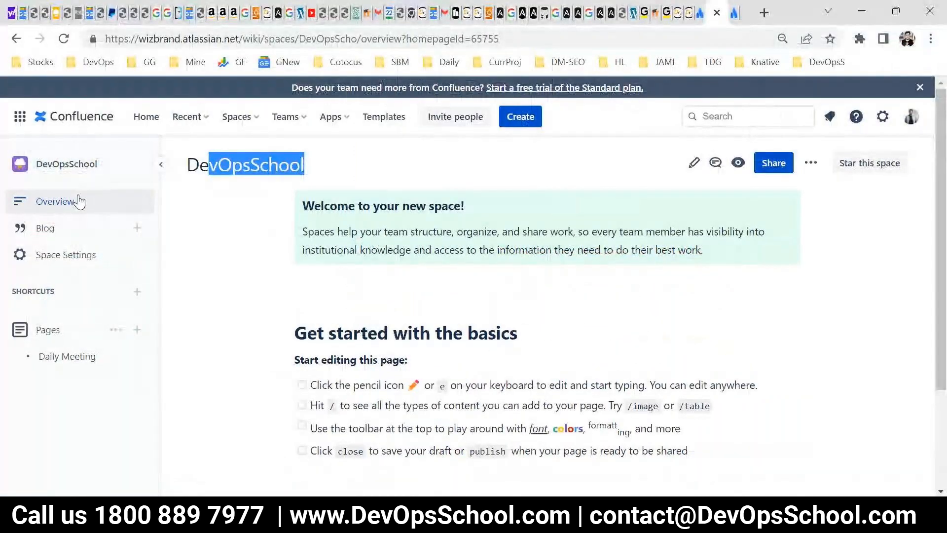
pyautogui.click(51, 231)
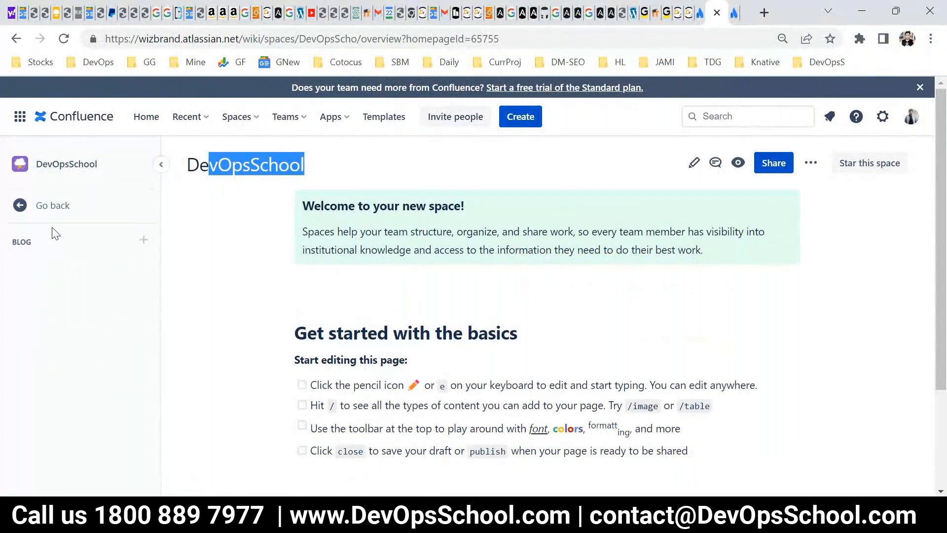
pyautogui.click(53, 206)
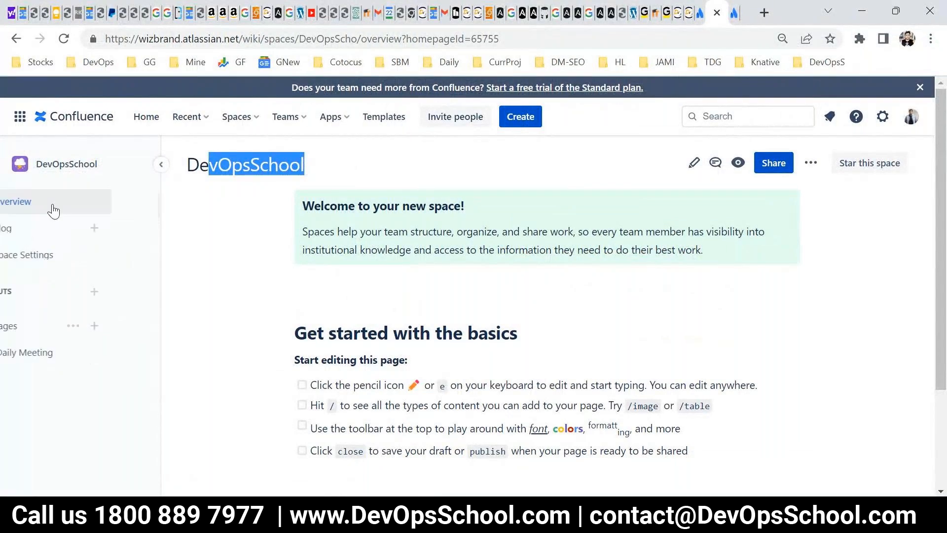
pyautogui.click(51, 232)
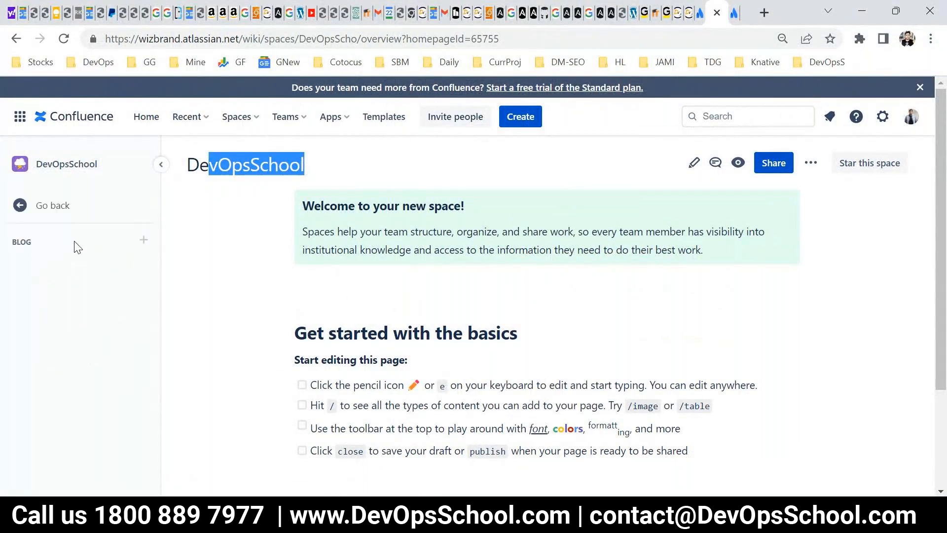
pyautogui.click(144, 241)
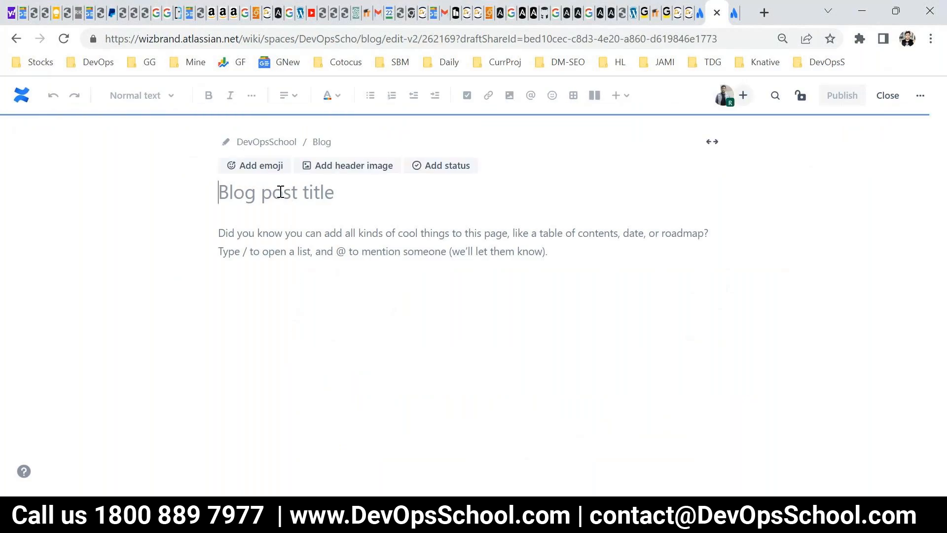
pyautogui.write('Team m')
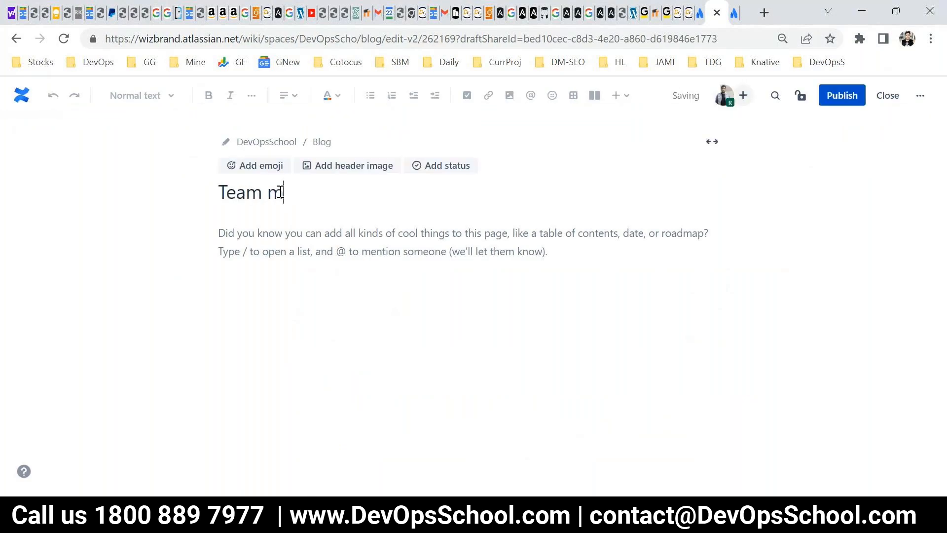
pyautogui.press('BackSpace')
pyautogui.write('Outing thi')
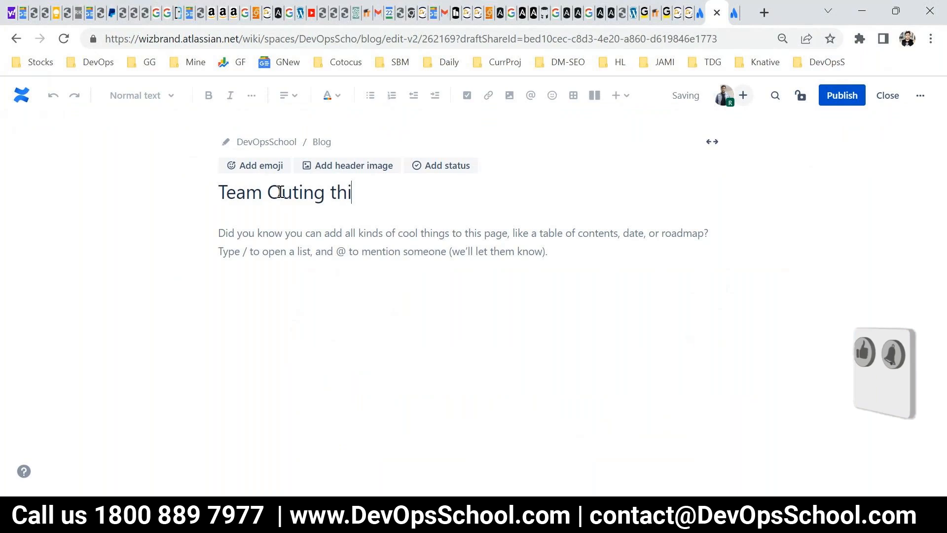
pyautogui.write('s saturday')
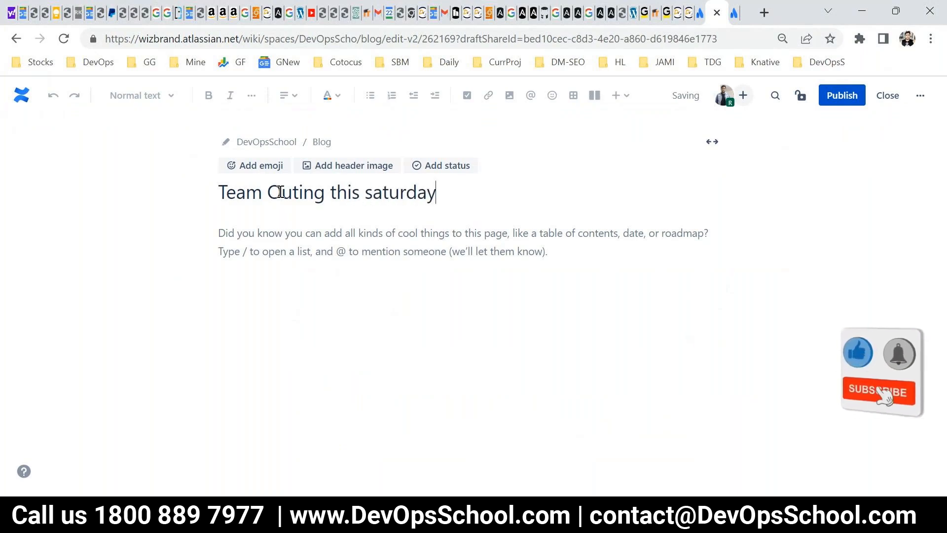
# Copy the blog post title "Team Outing this saturday" into the post body three times in a row.
pyautogui.hotkey('ctrl', 'a')
pyautogui.hotkey('ctrl', 'c')
pyautogui.click(332, 233)
pyautogui.hotkey('ctrl', 'v')
# Append further copies of "Team Outing this saturday" to the blog post body and publish the post.
pyautogui.hotkey('ctrl', 'v')
pyautogui.hotkey('ctrl', 'v')
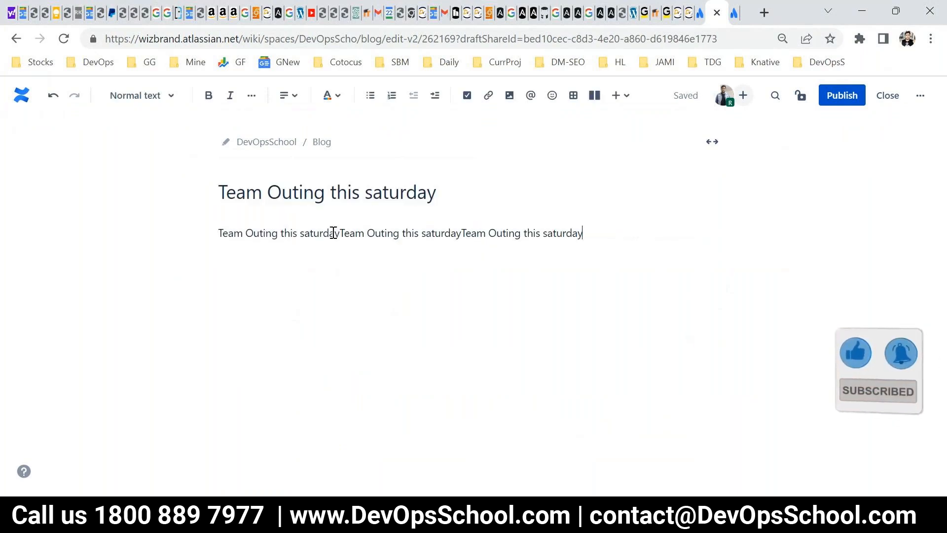
pyautogui.hotkey('ctrl', 'v')
pyautogui.hotkey('ctrl', 'v')
pyautogui.hotkey('ctrl', 'v')
pyautogui.hotkey('ctrl', 'v')
pyautogui.hotkey('ctrl', 'v')
pyautogui.hotkey('ctrl', 'v')
pyautogui.hotkey('ctrl', 'v')
pyautogui.hotkey('ctrl', 'v')
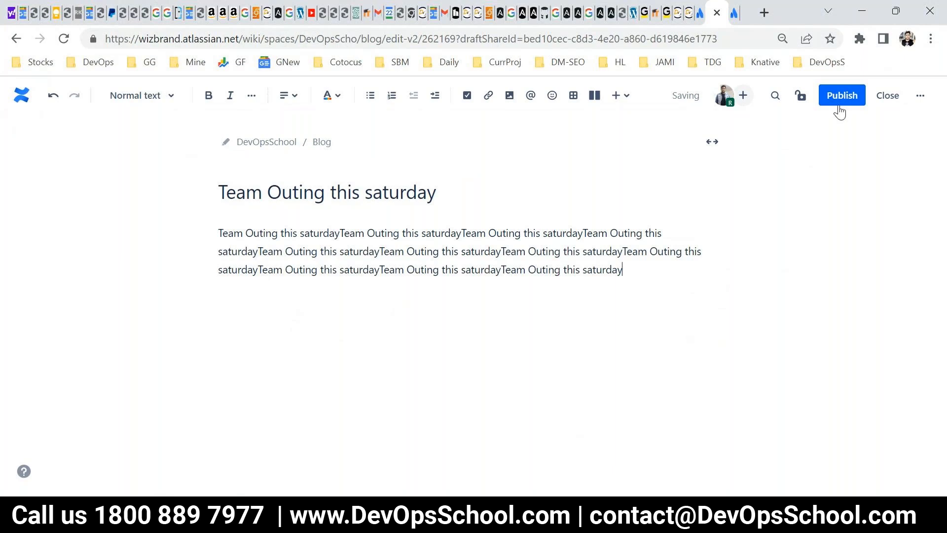
pyautogui.click(840, 96)
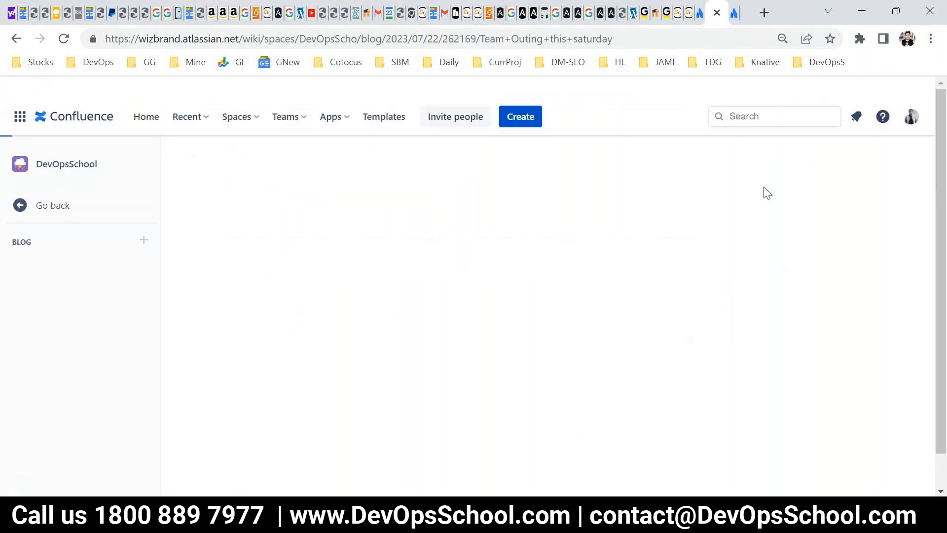
# Return to the DevOpsSchool space overview, list its blog posts and start another blog post.
pyautogui.click(75, 171)
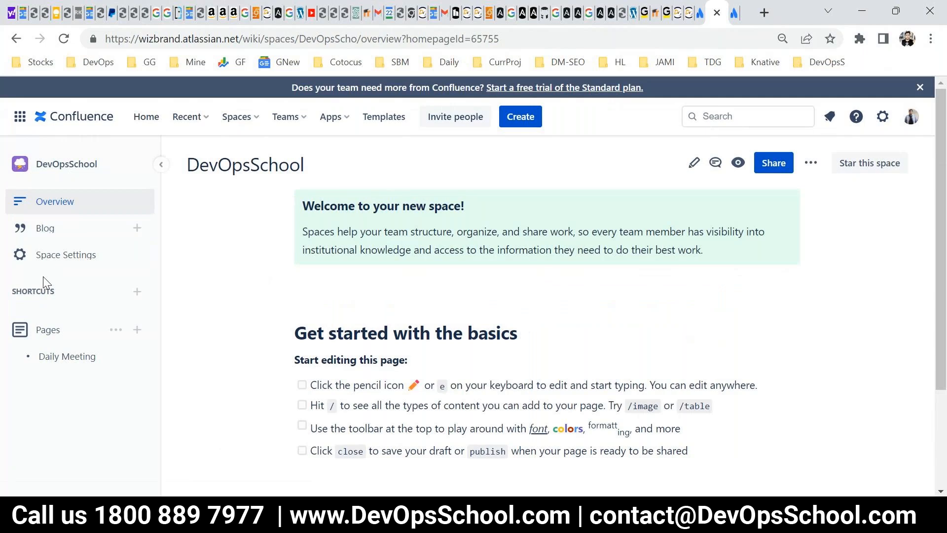
pyautogui.click(45, 232)
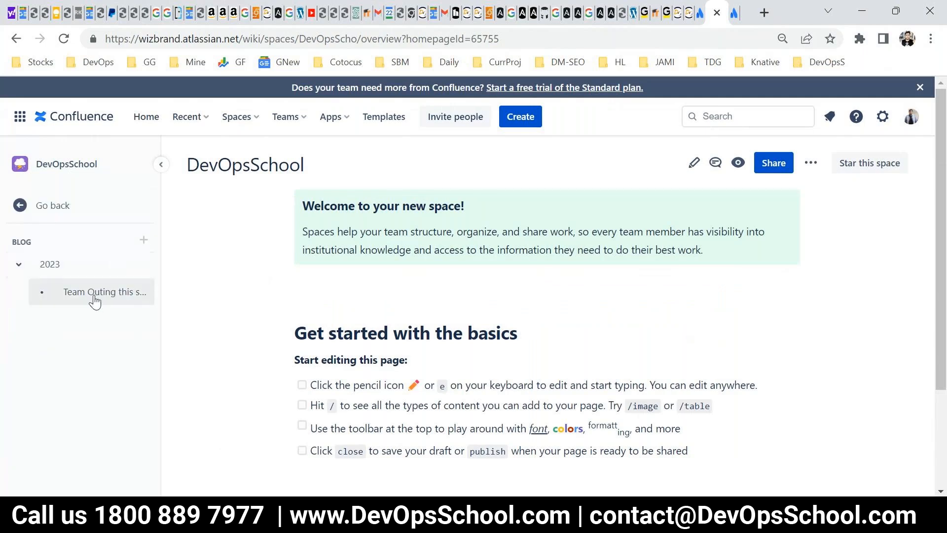
pyautogui.click(143, 240)
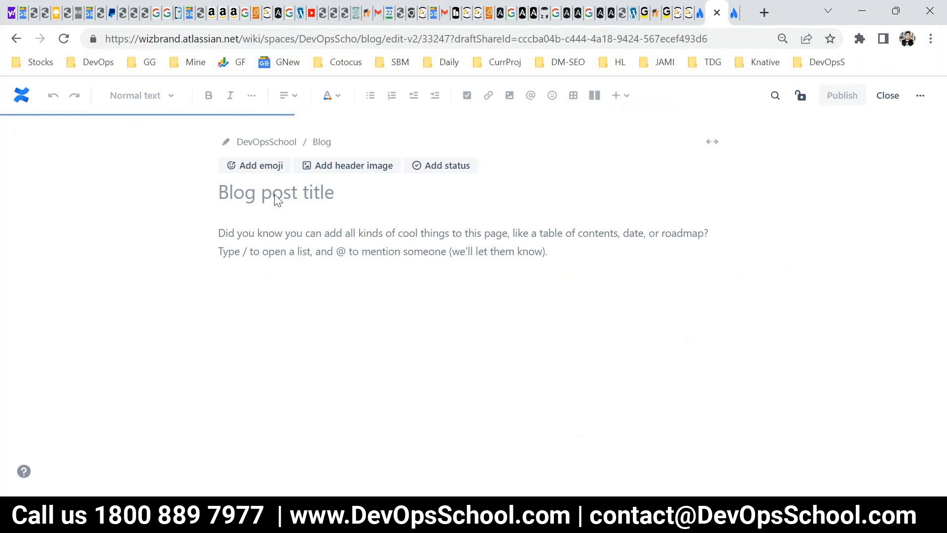
# Title the new blog post "DevOpsSchool 2.x release is tomorow".
pyautogui.click(275, 193)
pyautogui.write('DevOpsScho9c')
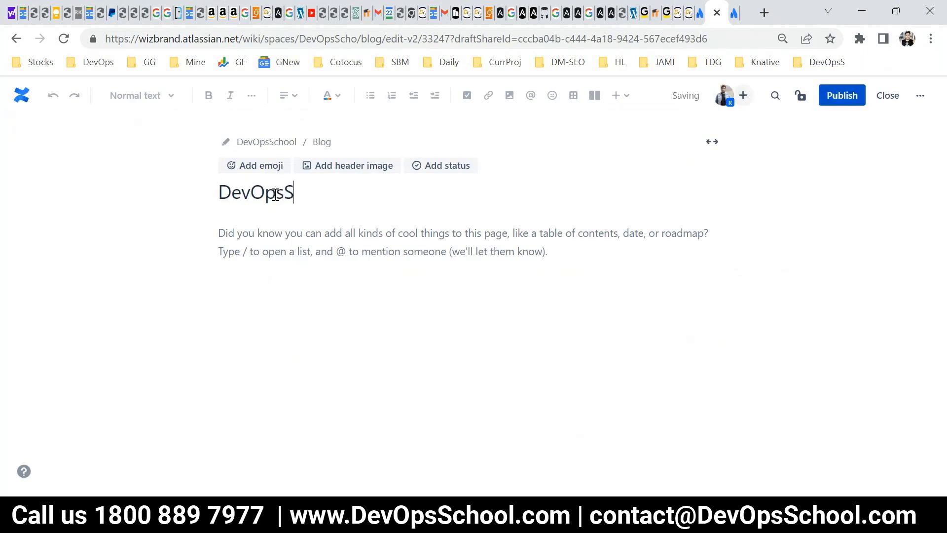
pyautogui.press('BackSpace')
pyautogui.press('BackSpace')
pyautogui.write('lo')
pyautogui.press('BackSpace')
pyautogui.press('BackSpace')
pyautogui.write('ol 2.x is')
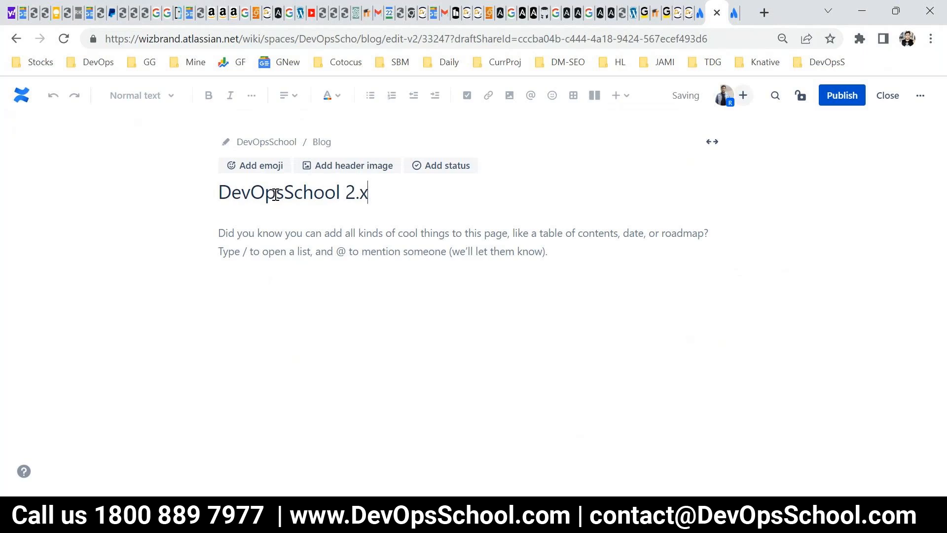
pyautogui.press('BackSpace')
pyautogui.press('BackSpace')
pyautogui.write('rleeas')
pyautogui.press('BackSpace')
pyautogui.press('BackSpace')
pyautogui.press('BackSpace')
pyautogui.press('BackSpace')
pyautogui.write('eas')
pyautogui.press('BackSpace')
pyautogui.press('BackSpace')
pyautogui.press('BackSpace')
pyautogui.press('BackSpace')
pyautogui.press('BackSpace')
pyautogui.write('release os')
pyautogui.press('BackSpace')
pyautogui.press('BackSpace')
pyautogui.write('is tm')
pyautogui.press('BackSpace')
pyautogui.write('omotpw')
pyautogui.press('BackSpace')
pyautogui.press('BackSpace')
pyautogui.press('BackSpace')
pyautogui.write('row')
# Fill the post body with repeated copies of the title "DevOpsSchool 2.x release is tomorow" and publish the blog post.
pyautogui.hotkey('ctrl', 'a')
pyautogui.hotkey('ctrl', 'c')
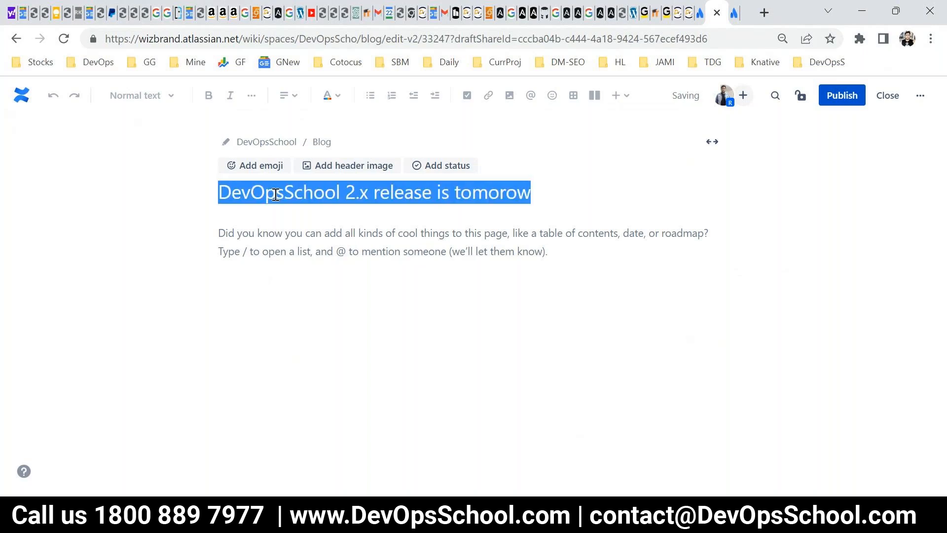
pyautogui.click(302, 251)
pyautogui.hotkey('ctrl', 'v')
pyautogui.hotkey('ctrl', 'v')
pyautogui.hotkey('ctrl', 'v')
pyautogui.hotkey('ctrl', 'v')
pyautogui.hotkey('ctrl', 'v')
pyautogui.hotkey('ctrl', 'v')
pyautogui.hotkey('ctrl', 'v')
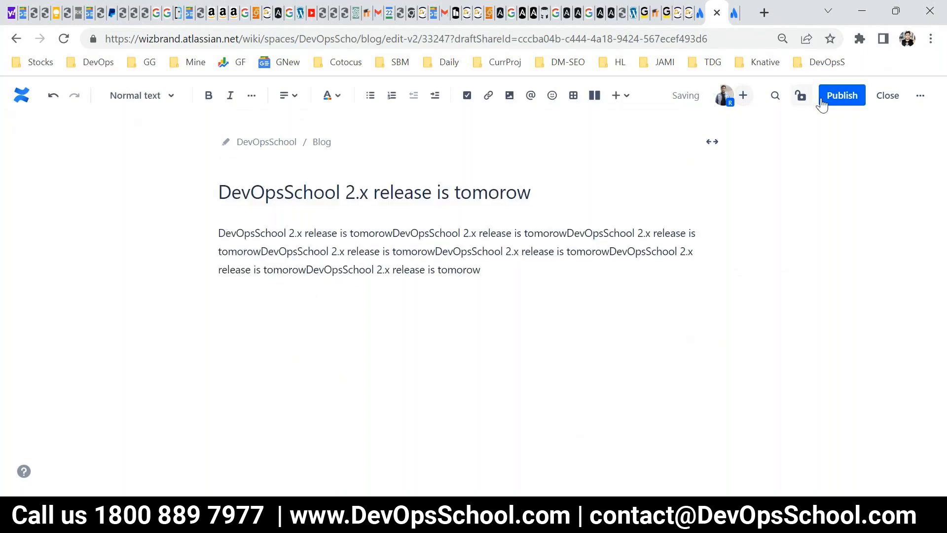
pyautogui.click(840, 90)
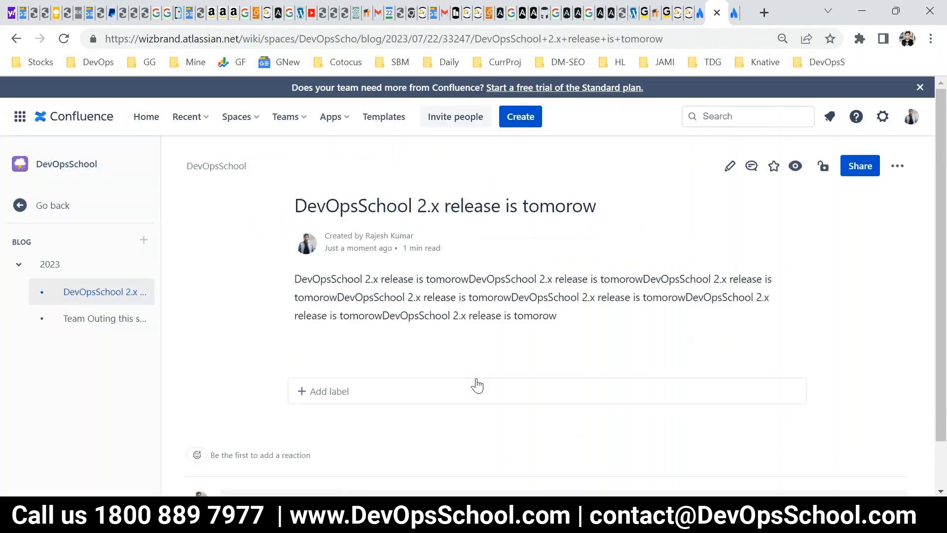
# Switch to PowerPoint and present the Blogs slide in full screen.
pyautogui.click(650, 515)
pyautogui.click(785, 490)
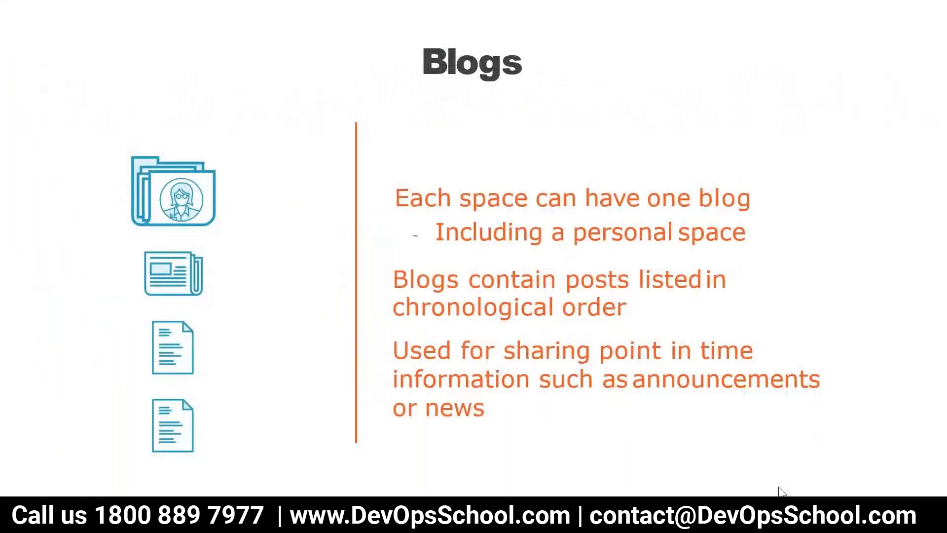
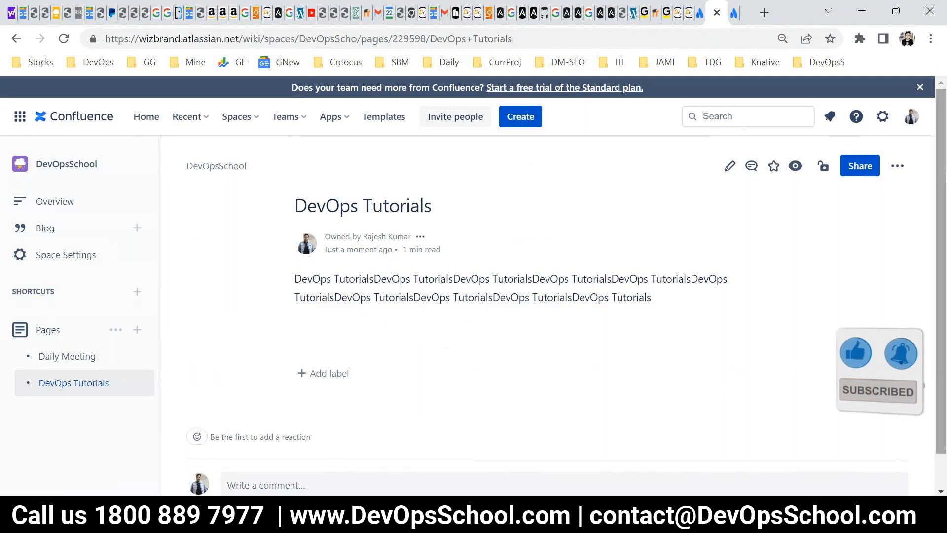
# Open the attached files list of the DevOps Tutorials page.
pyautogui.click(897, 166)
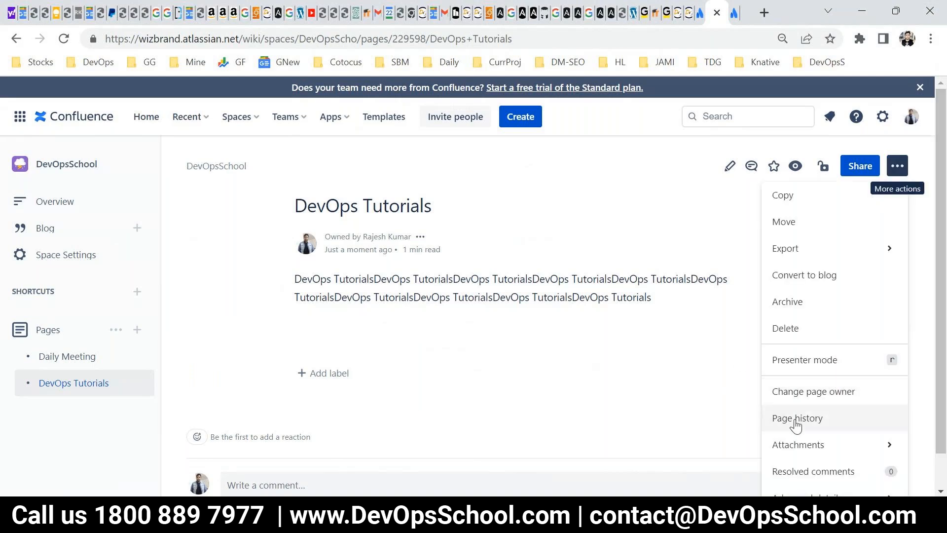
pyautogui.moveTo(829, 445)
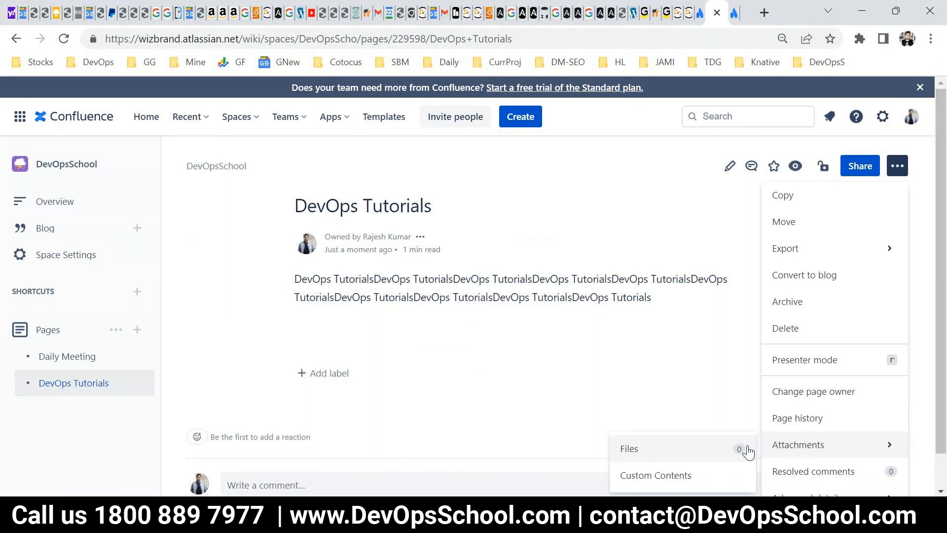
pyautogui.click(657, 446)
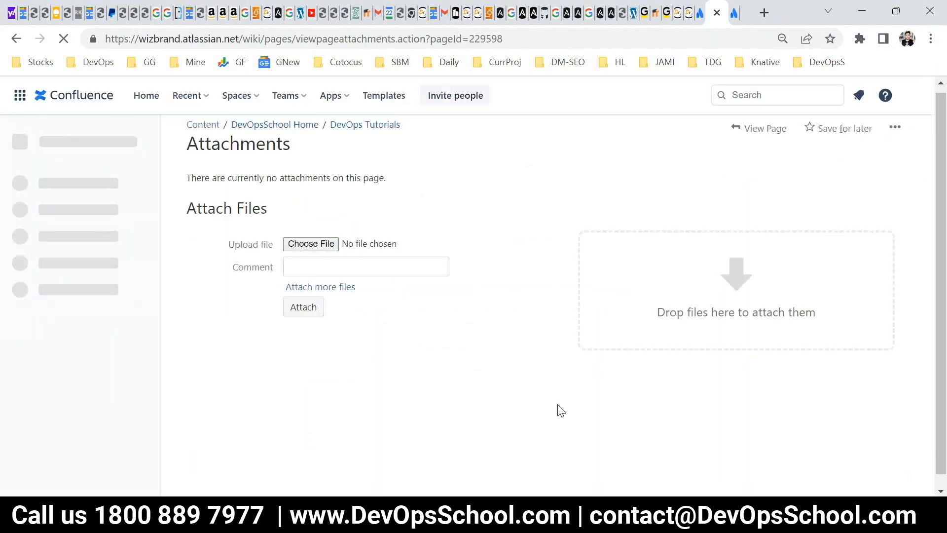
# Attach OnlineMutation.pdf from the Documents folder inside Downloads to the DevOps Tutorials page.
pyautogui.click(298, 243)
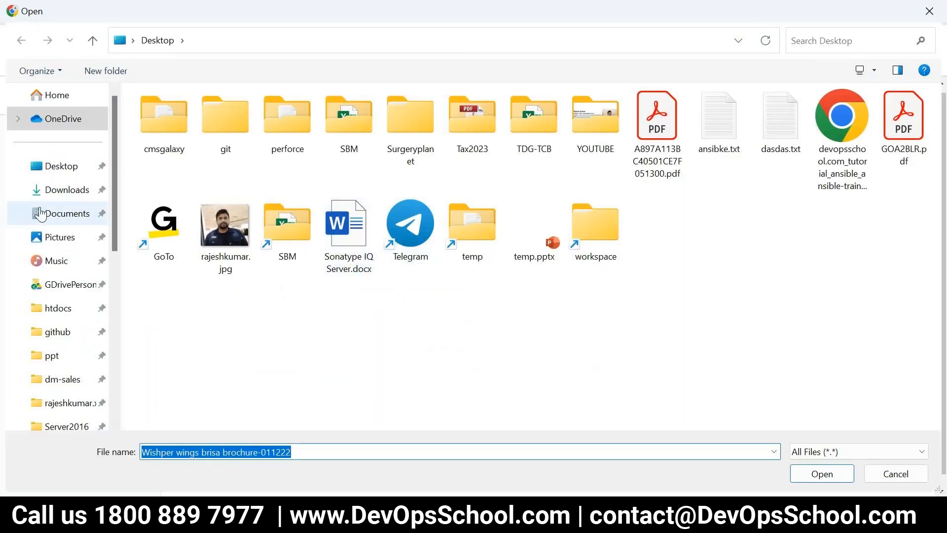
pyautogui.click(658, 142)
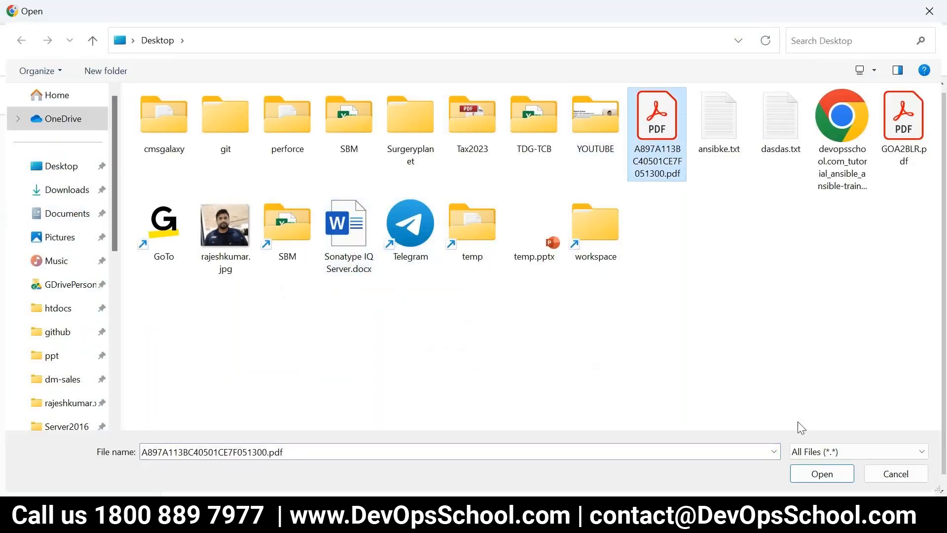
pyautogui.click(66, 189)
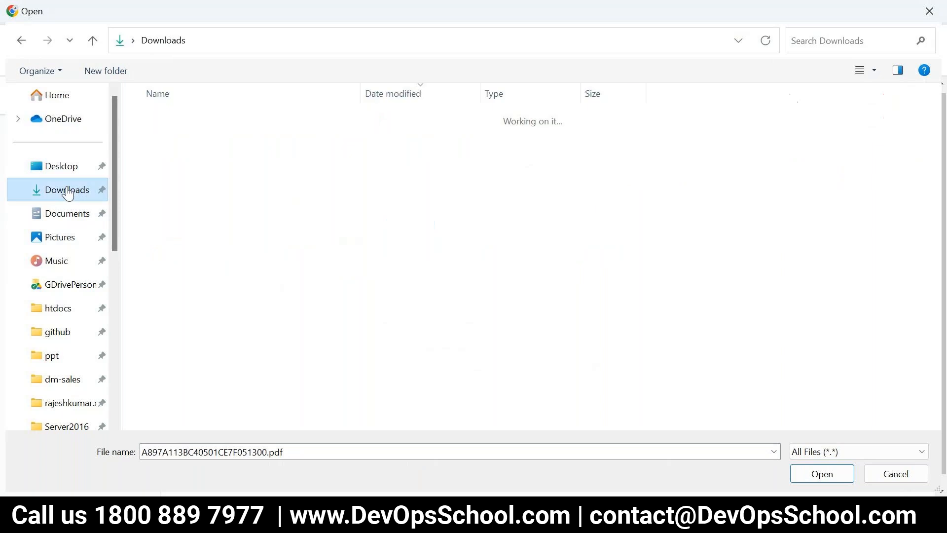
pyautogui.scroll(-7, 266, 299)
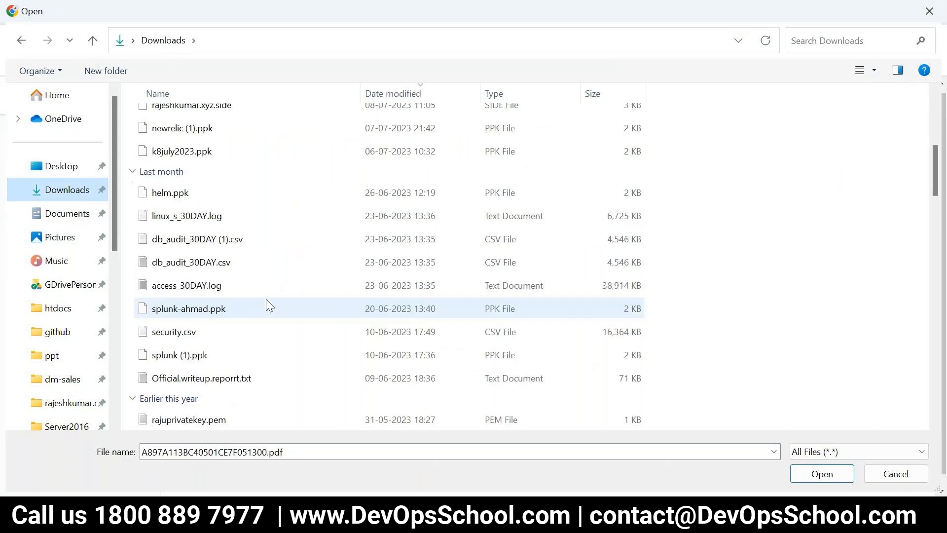
pyautogui.scroll(2, 265, 319)
pyautogui.scroll(5, 264, 320)
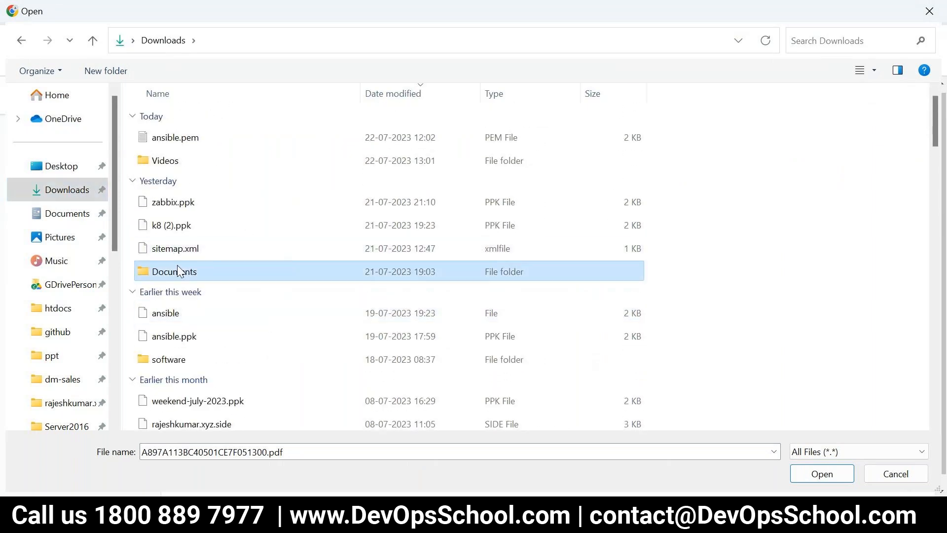
pyautogui.doubleClick(176, 265)
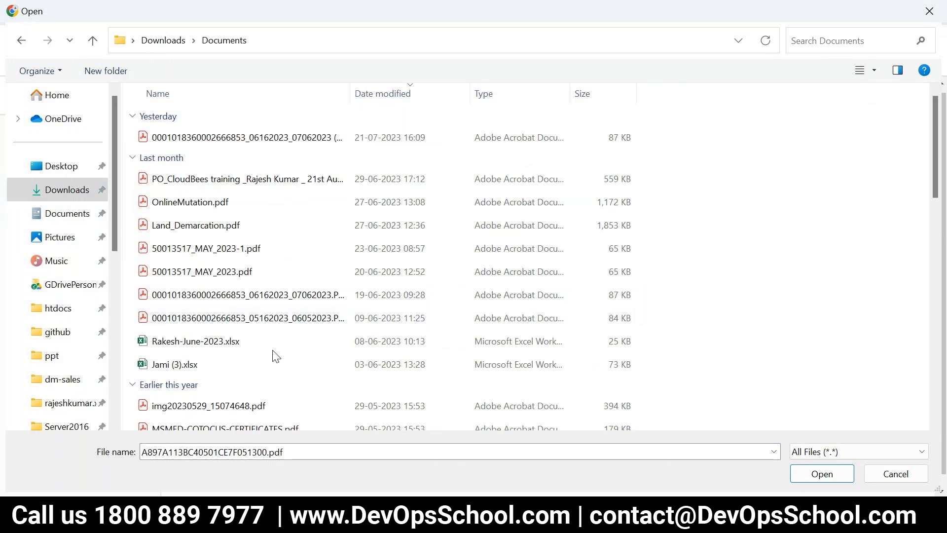
pyautogui.click(186, 204)
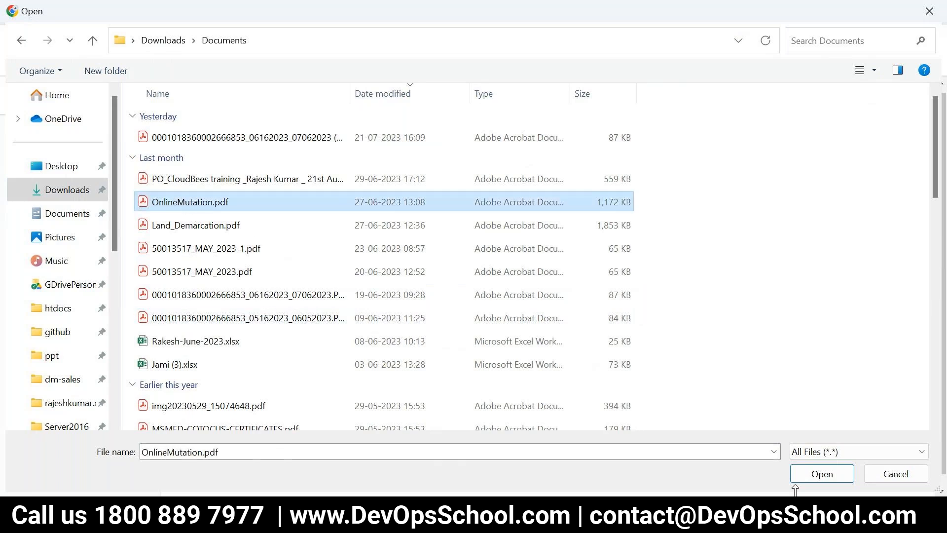
pyautogui.click(819, 476)
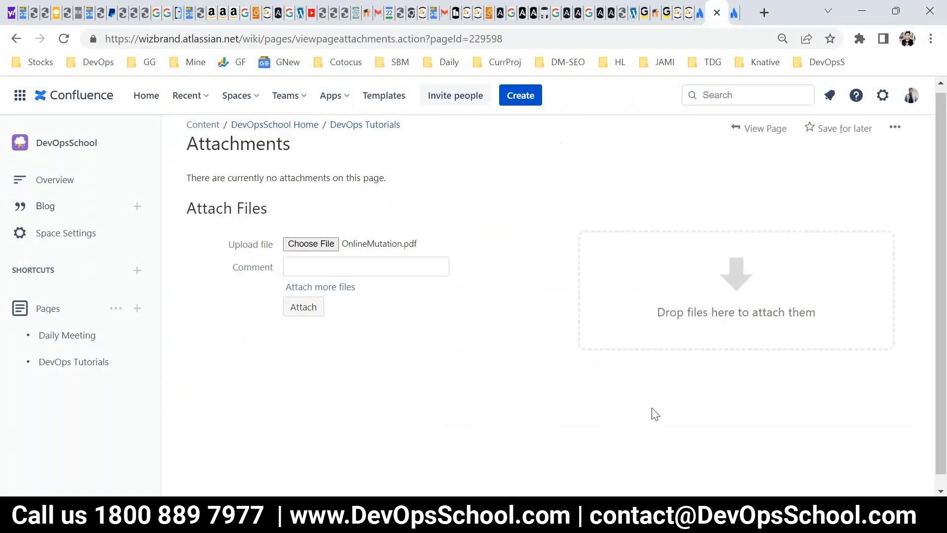
pyautogui.click(292, 310)
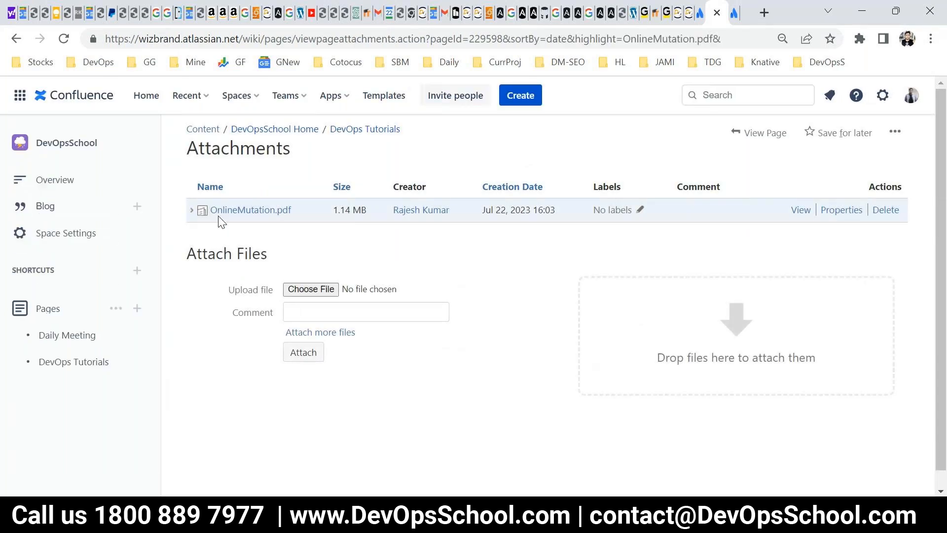
# Attach ImgToPDF.pdf from the same Documents folder to the DevOps Tutorials page.
pyautogui.click(300, 289)
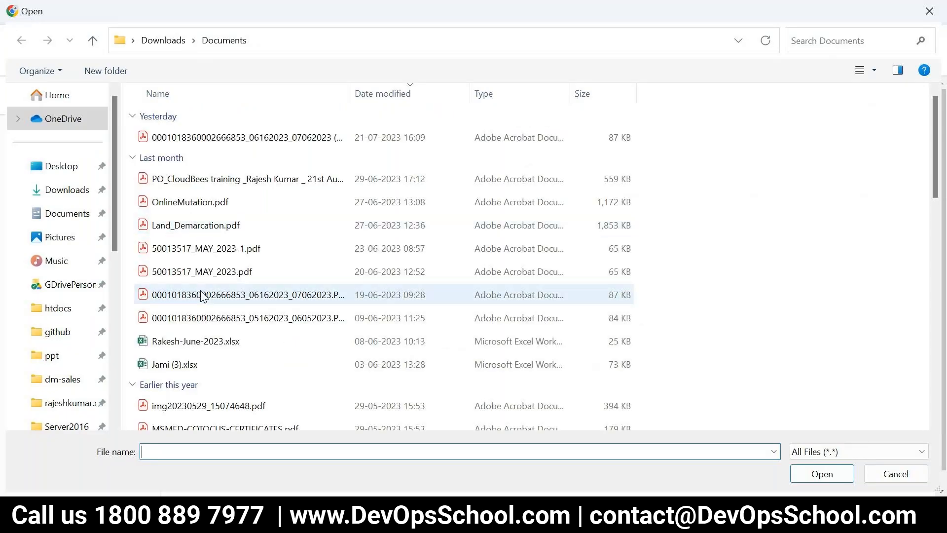
pyautogui.scroll(-2, 202, 296)
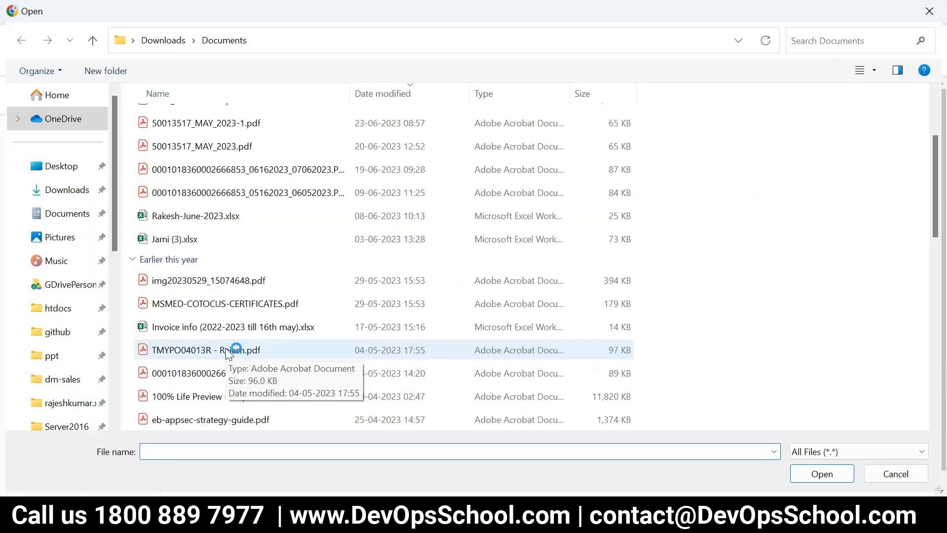
pyautogui.click(200, 286)
pyautogui.scroll(-4, 188, 371)
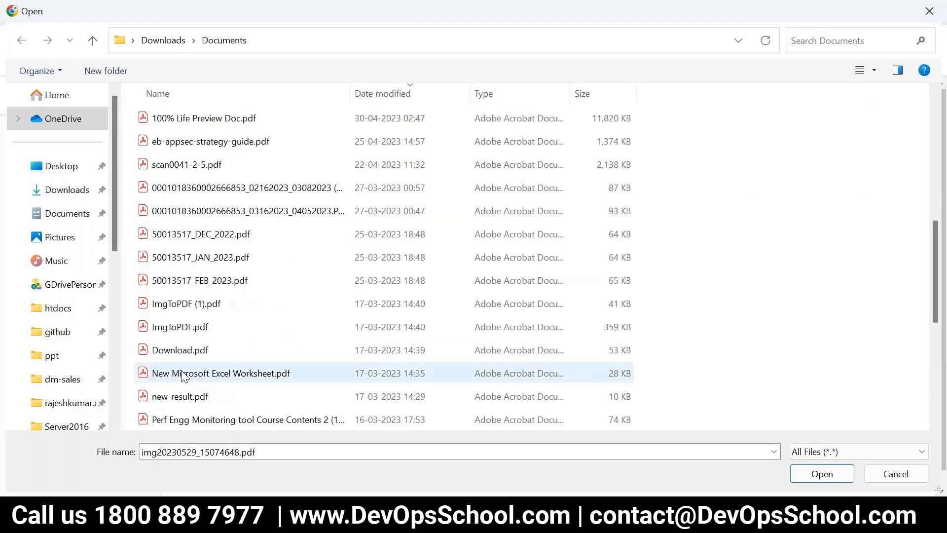
pyautogui.click(181, 329)
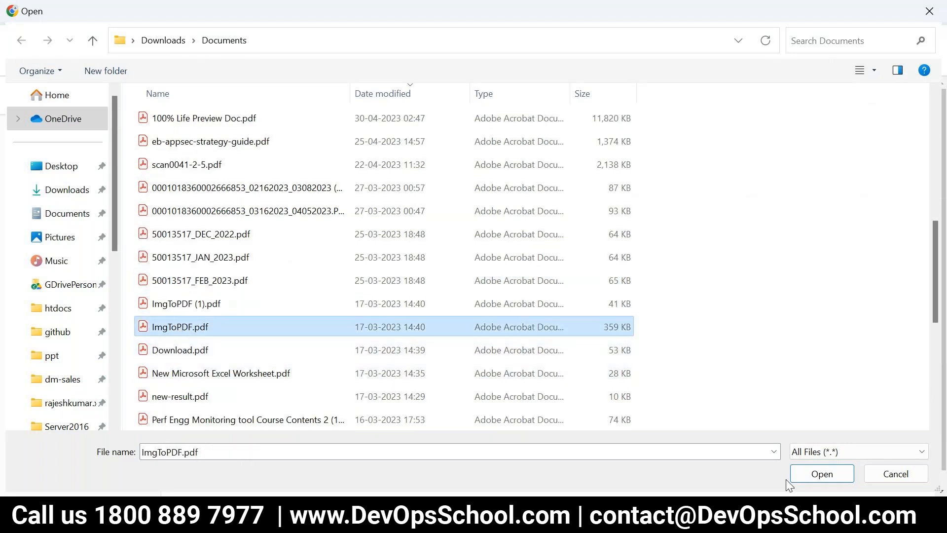
pyautogui.click(820, 474)
pyautogui.click(302, 354)
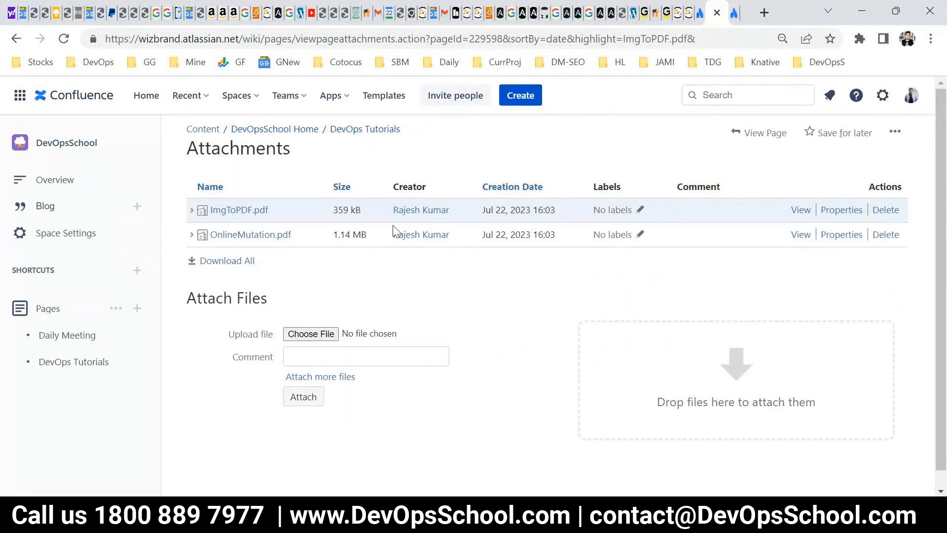
# Return to the DevOps Tutorials page and check its number of attached files among the page actions.
pyautogui.click(357, 134)
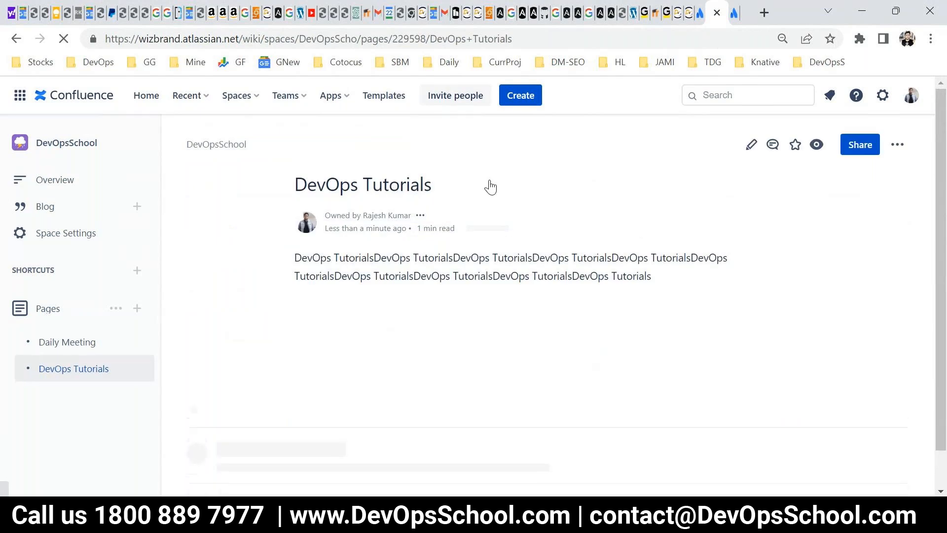
pyautogui.click(897, 165)
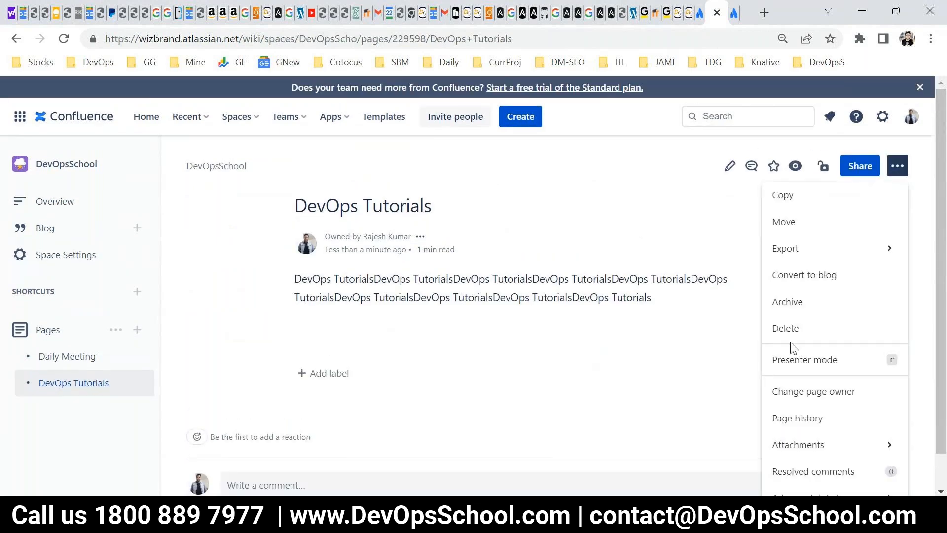
pyautogui.scroll(-1, 808, 406)
pyautogui.moveTo(809, 406)
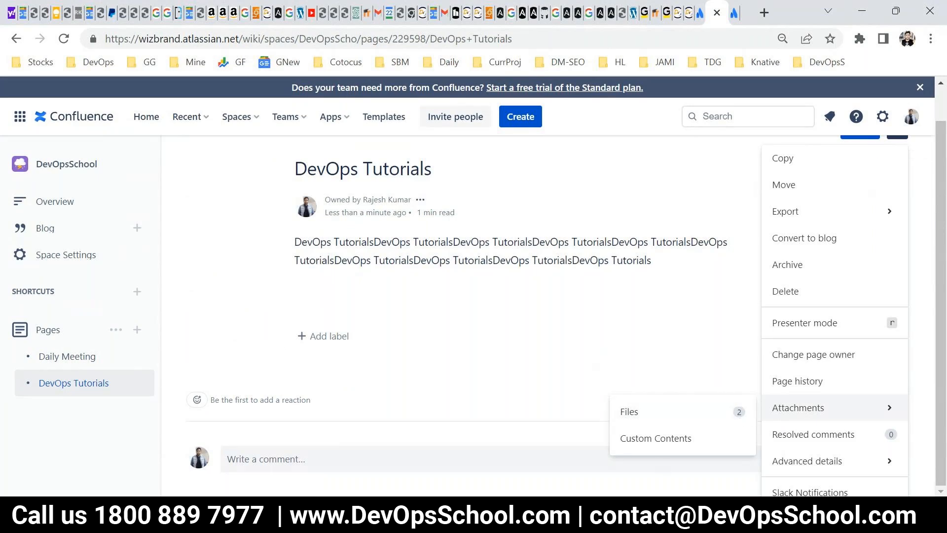
# Switch to PowerPoint, present the Attachments slide in full screen and advance to the Permissions and Users slide.
pyautogui.click(609, 513)
pyautogui.click(788, 488)
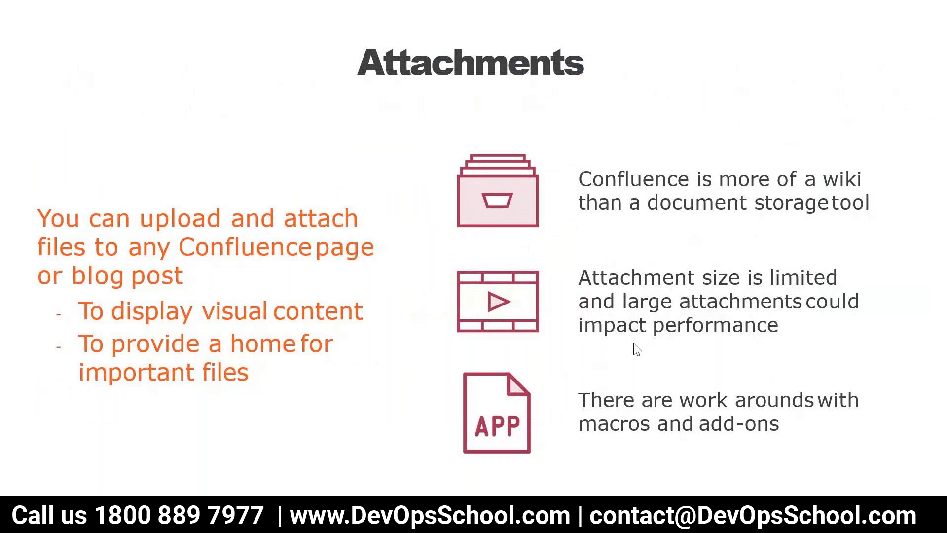
pyautogui.click(637, 349)
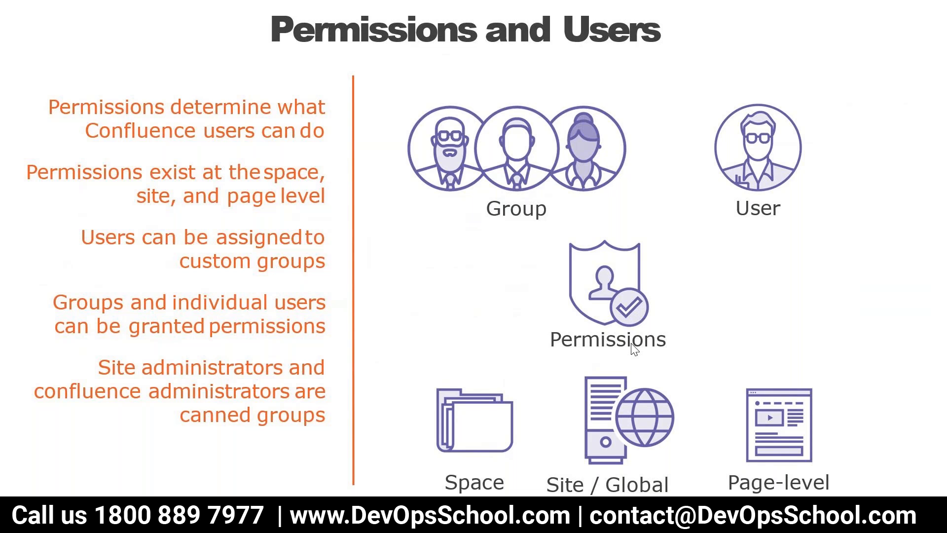
# End the slide show, return to Confluence, highlight "wizbrand" and "DevOpsScho" in the page address, and open the DevOpsSchool space overview.
pyautogui.press('Escape')
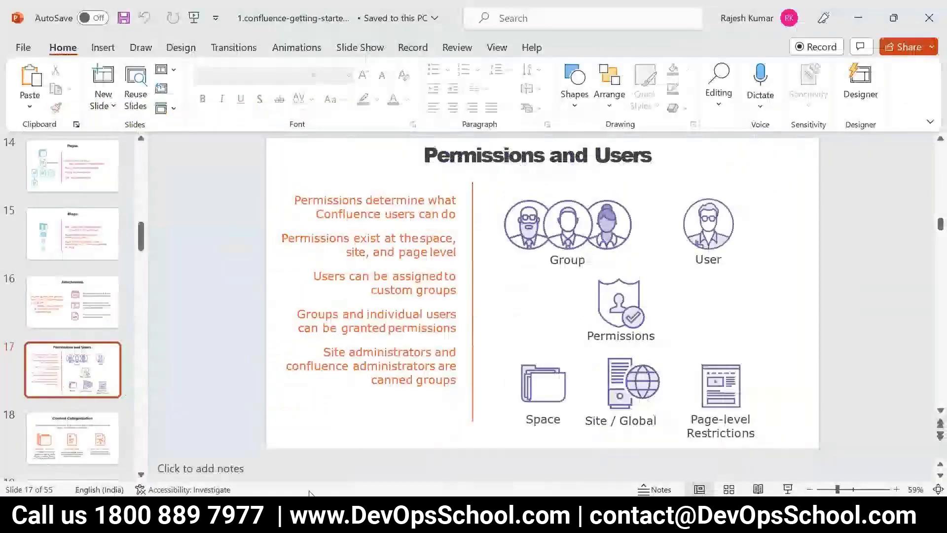
pyautogui.moveTo(315, 520)
pyautogui.click(232, 426)
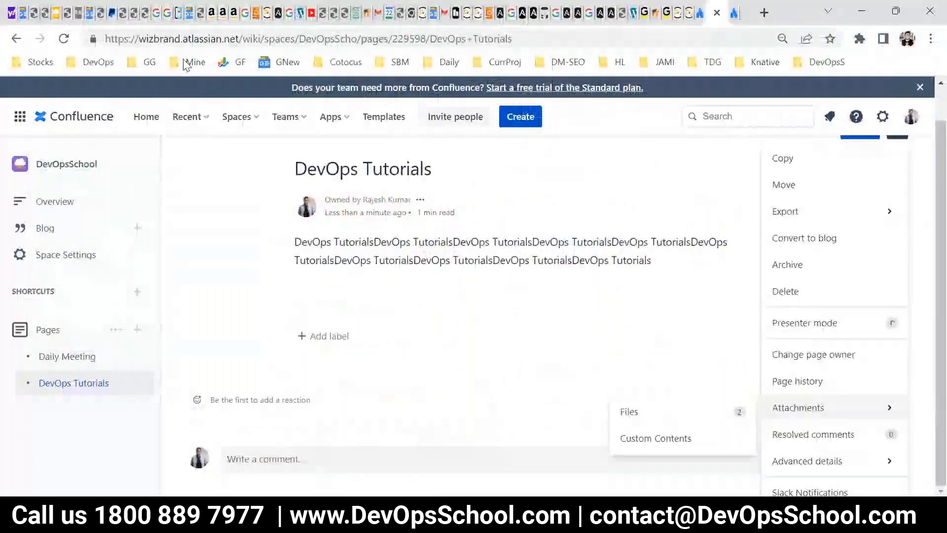
pyautogui.doubleClick(161, 39)
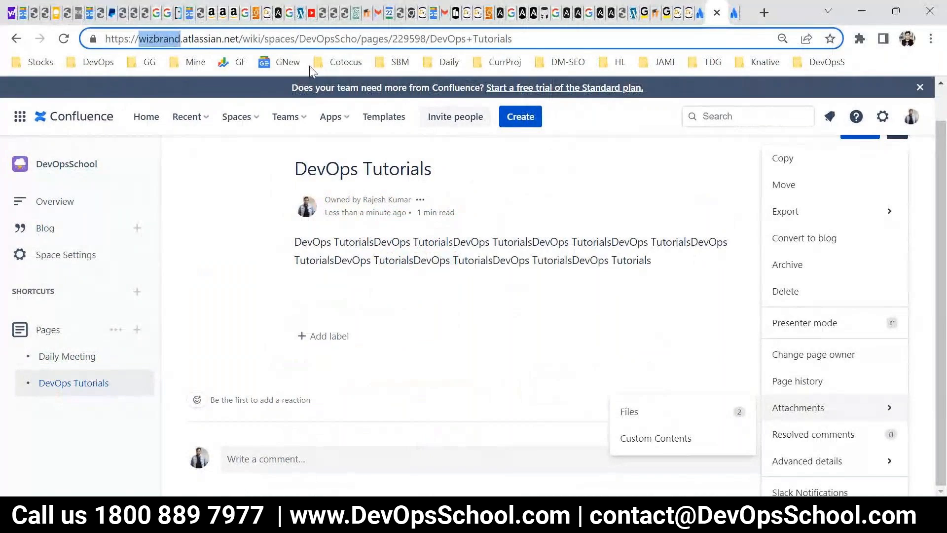
pyautogui.doubleClick(313, 39)
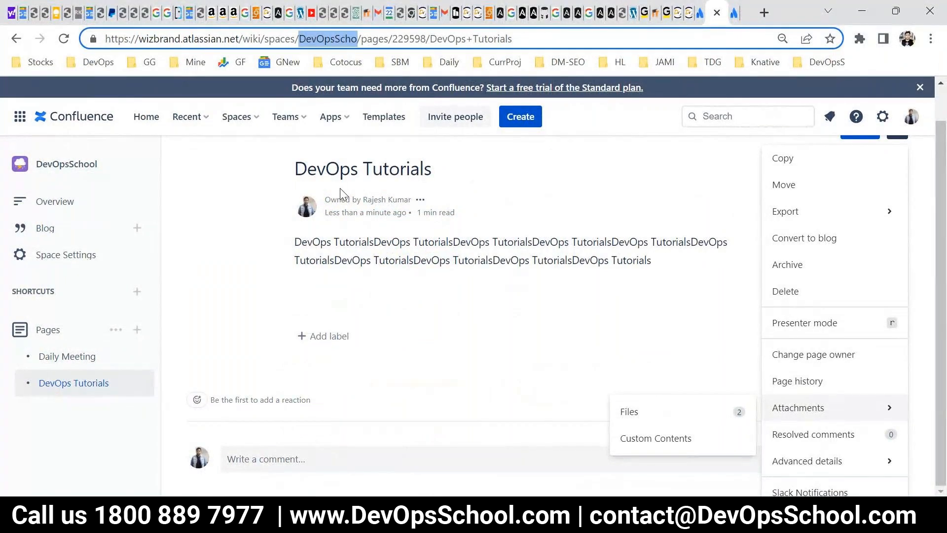
pyautogui.click(104, 165)
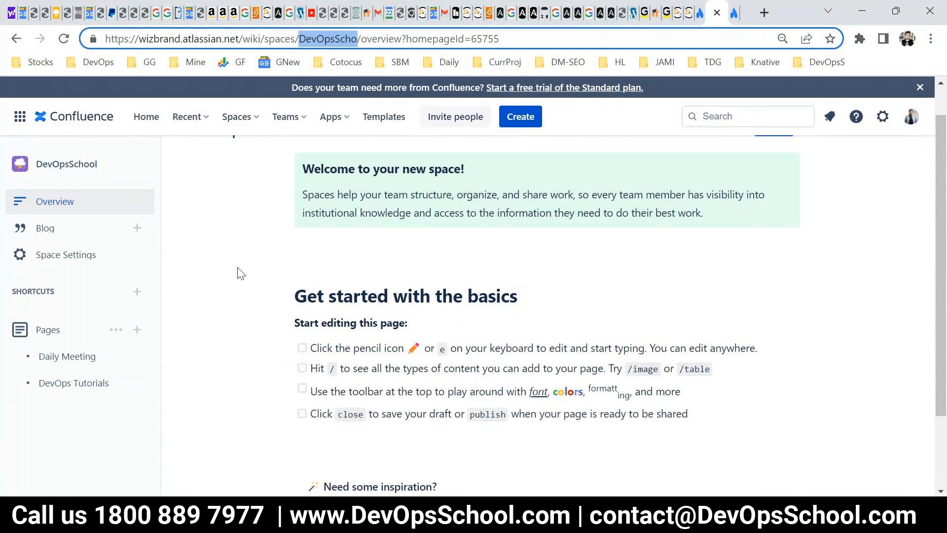
# Switch to PowerPoint and briefly present the Permissions and Users slide in full screen.
pyautogui.hotkey('alt', 'Tab')
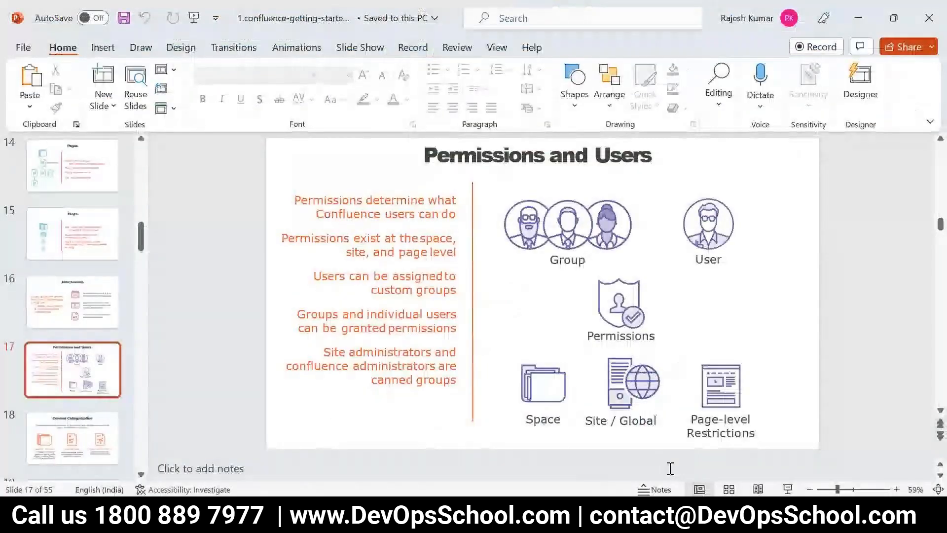
pyautogui.hotkey('shift', 'F5')
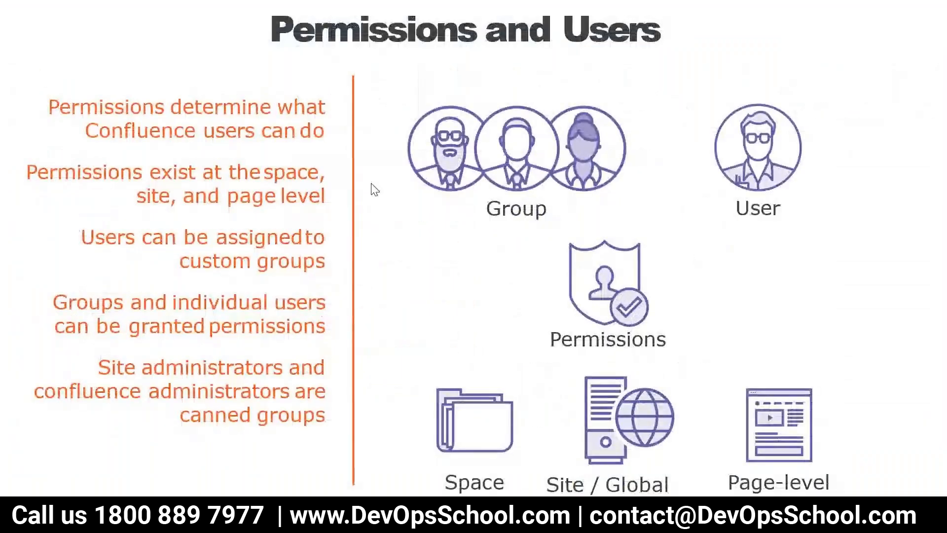
pyautogui.press('Escape')
# Switch back to Confluence and open the site administration's General Configuration settings in a new browser tab.
pyautogui.hotkey('alt', 'Tab')
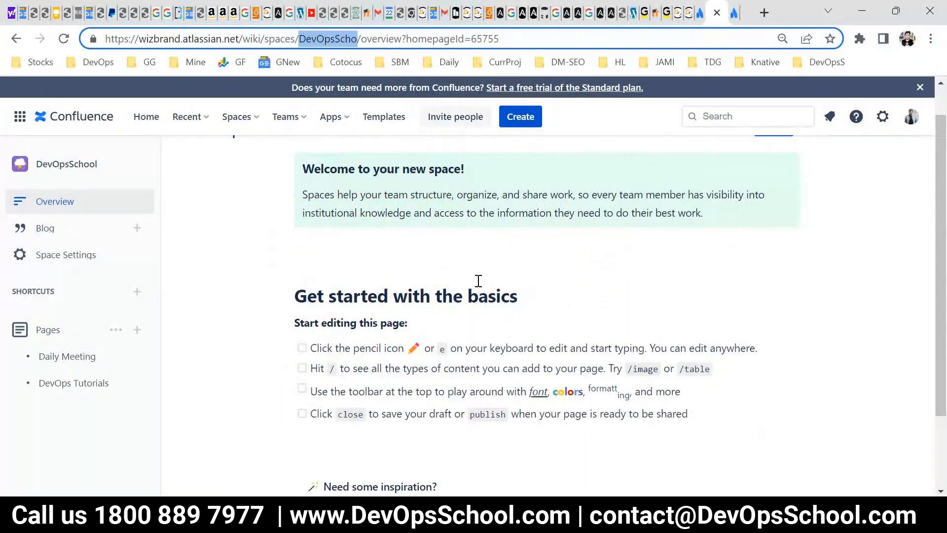
pyautogui.click(882, 117)
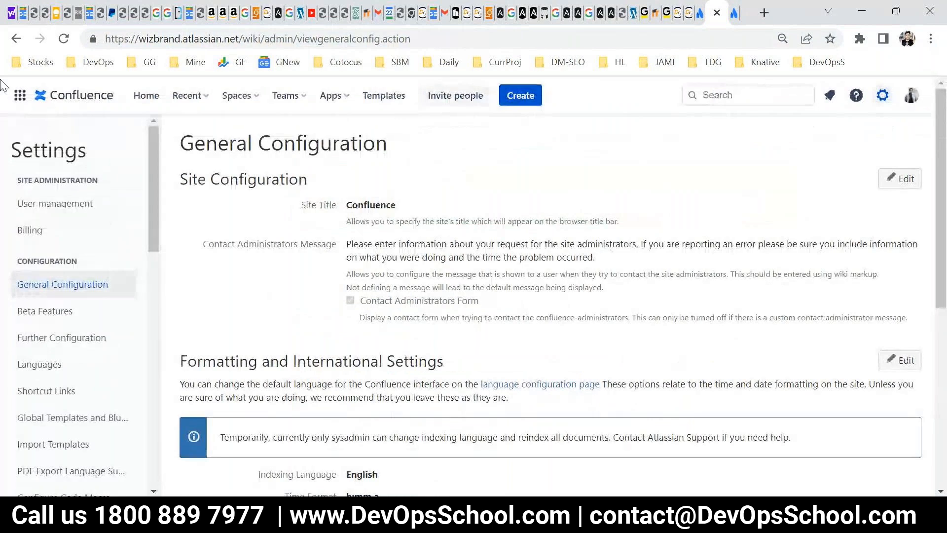
pyautogui.click(17, 39)
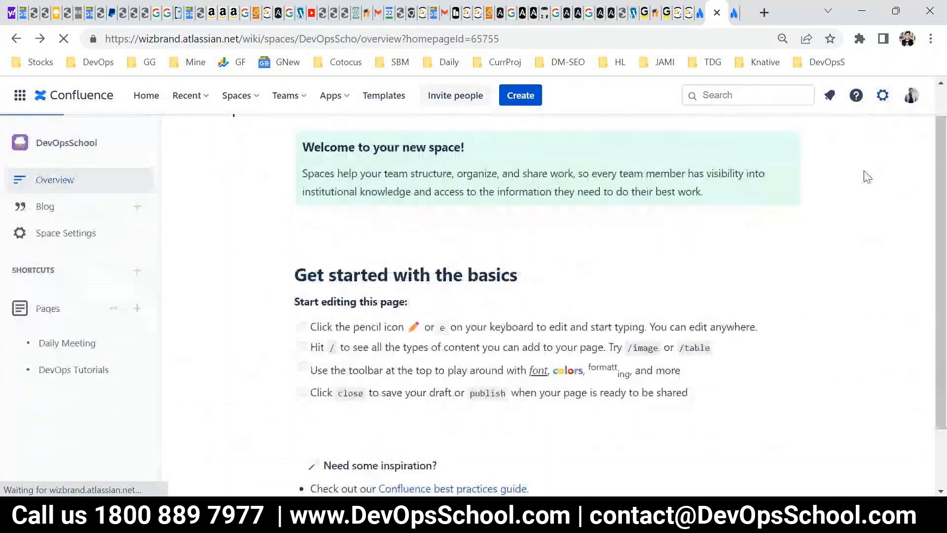
pyautogui.click(882, 96)
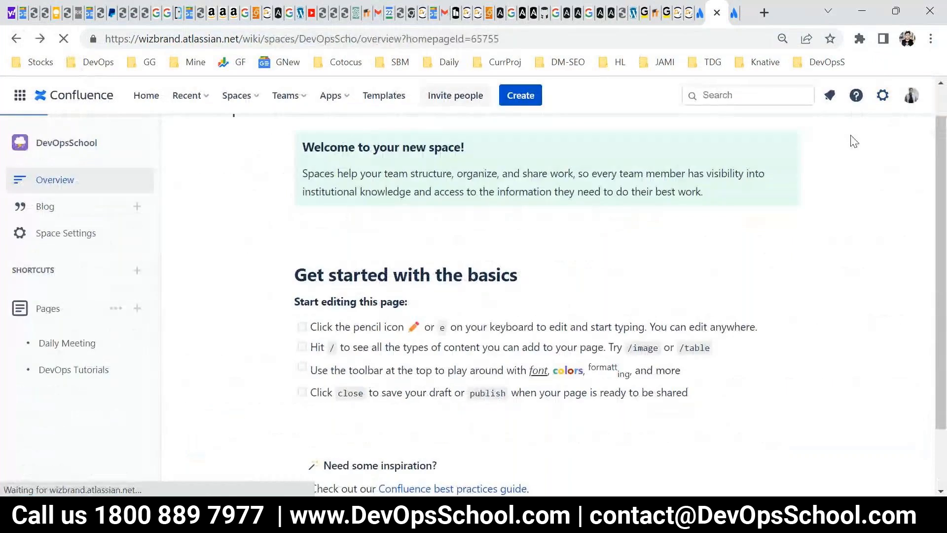
pyautogui.rightClick(863, 105)
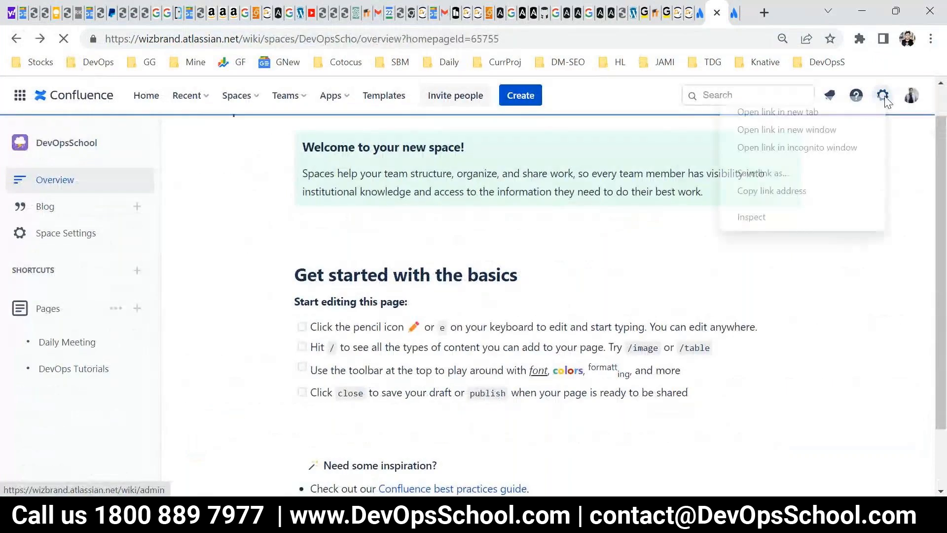
pyautogui.click(828, 110)
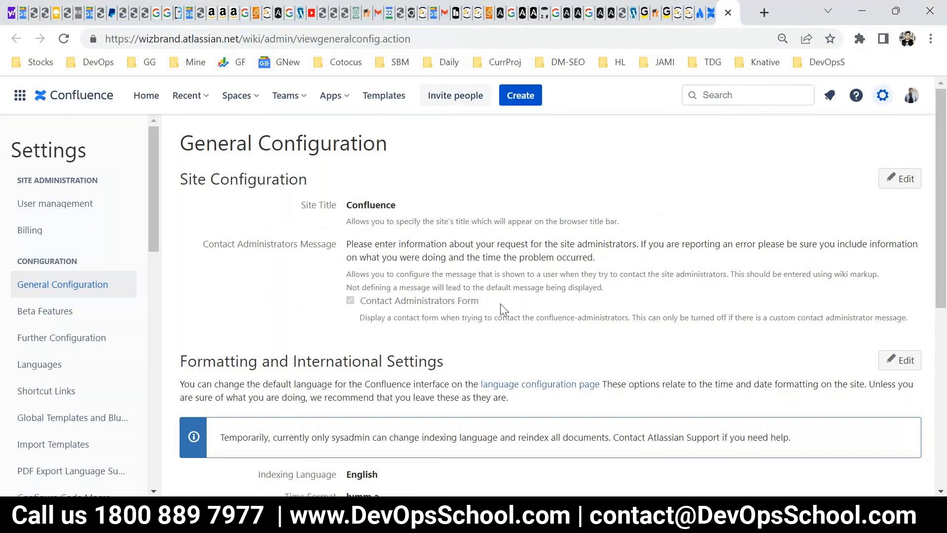
# Open user management for the wizbrand site and point out the e-mail fields for adding team members.
pyautogui.click(64, 203)
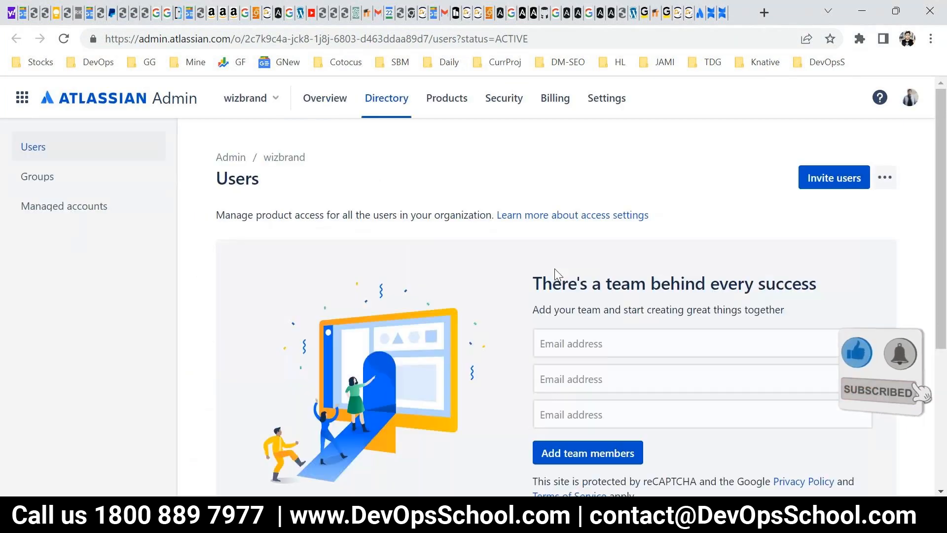
pyautogui.click(581, 378)
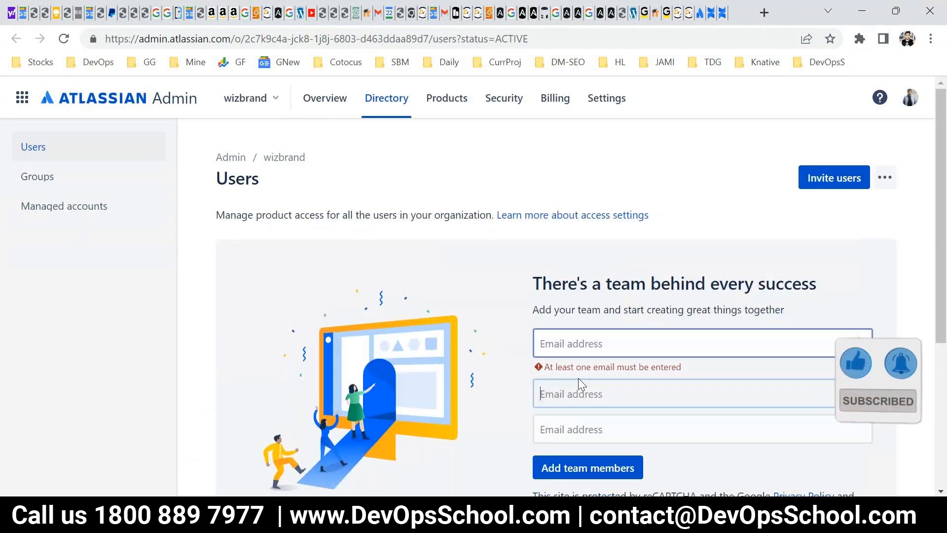
pyautogui.click(585, 420)
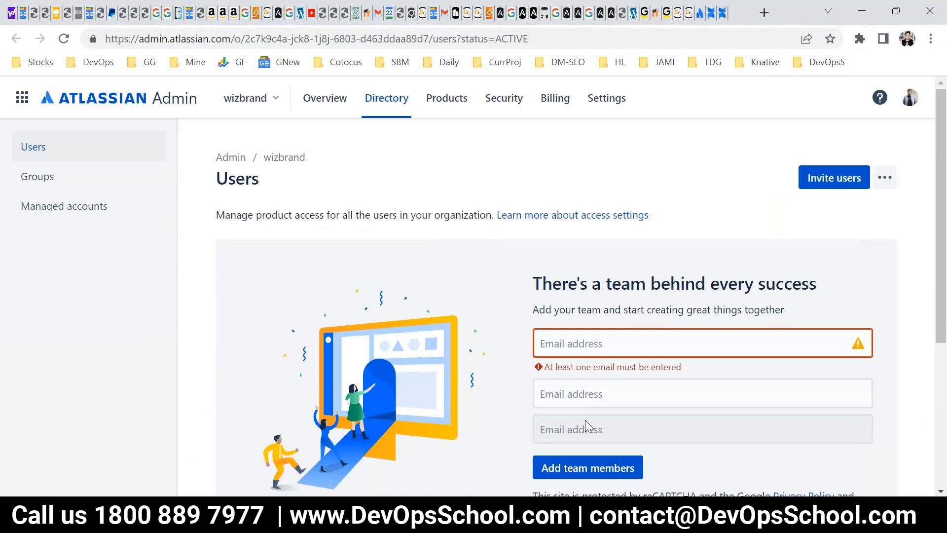
# Open the organization's Groups directory, review the listed groups and highlight the entries from confluence-admins-wizbrand through DevOps Engineer.
pyautogui.click(48, 181)
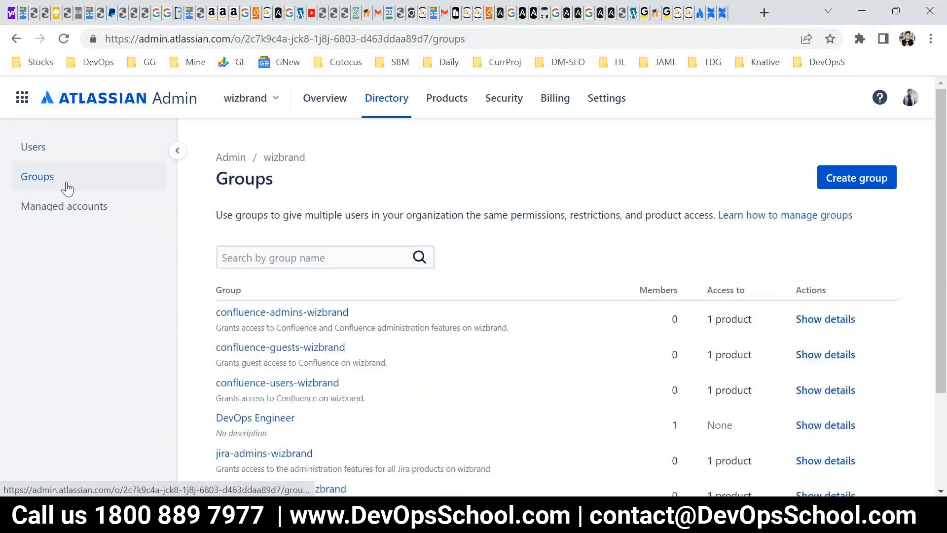
pyautogui.scroll(-3, 324, 319)
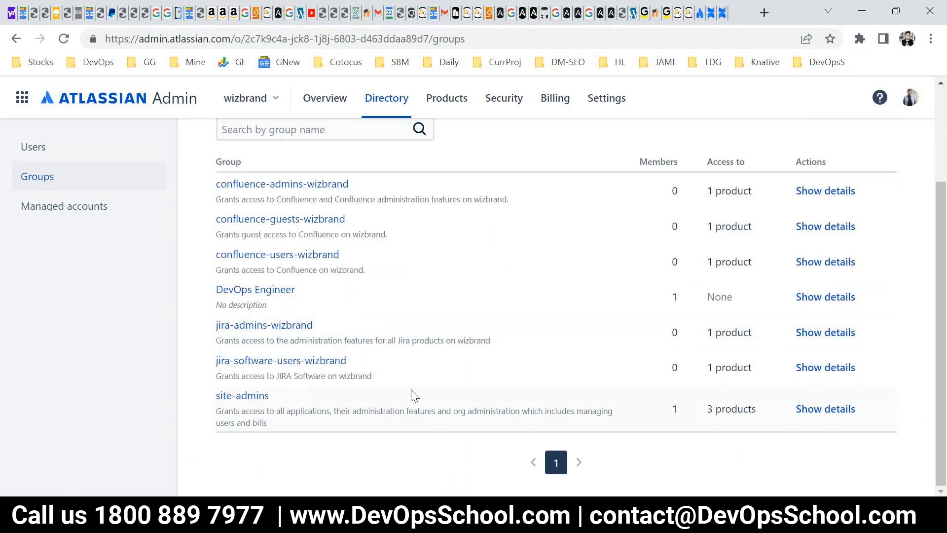
pyautogui.scroll(3, 413, 392)
pyautogui.scroll(-2, 412, 392)
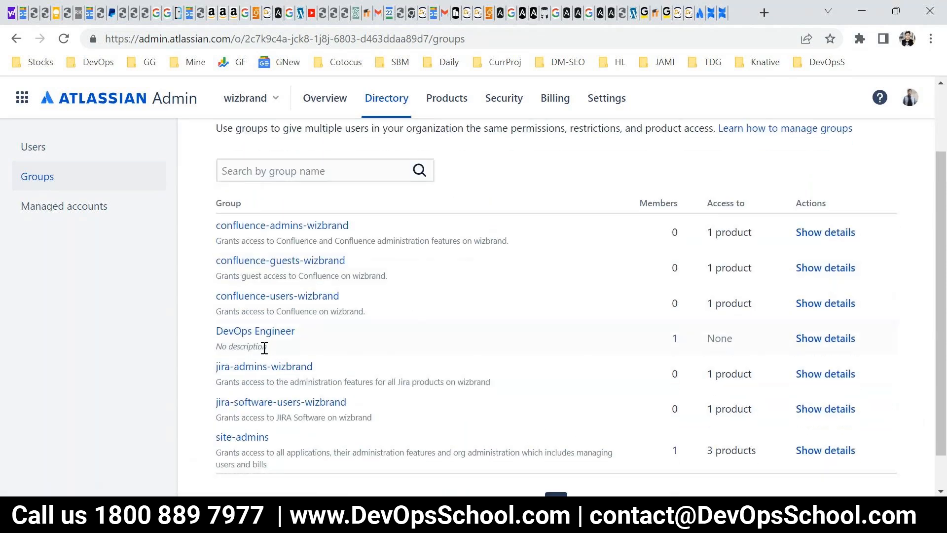
pyautogui.scroll(-1, 265, 348)
pyautogui.scroll(2, 258, 395)
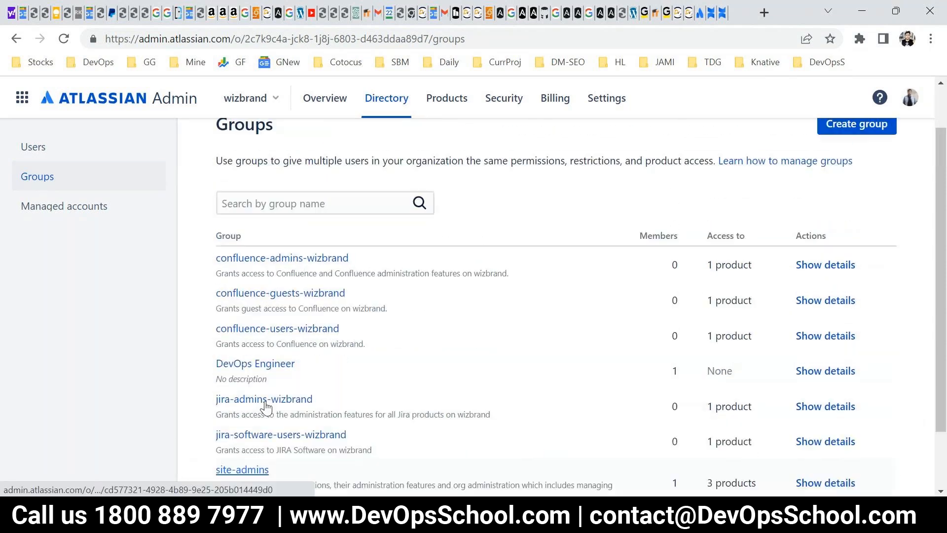
pyautogui.moveTo(214, 232); pyautogui.dragTo(331, 333)
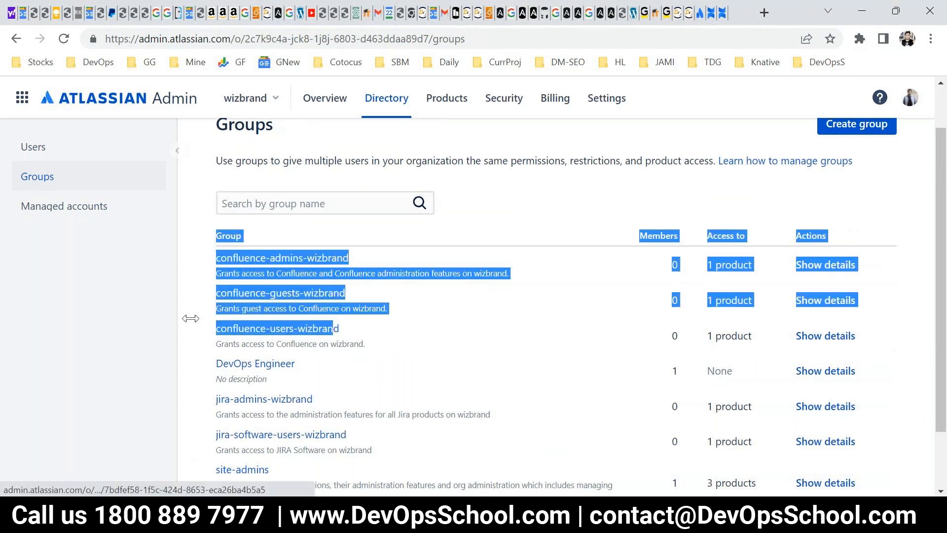
pyautogui.moveTo(190, 318); pyautogui.dragTo(300, 375)
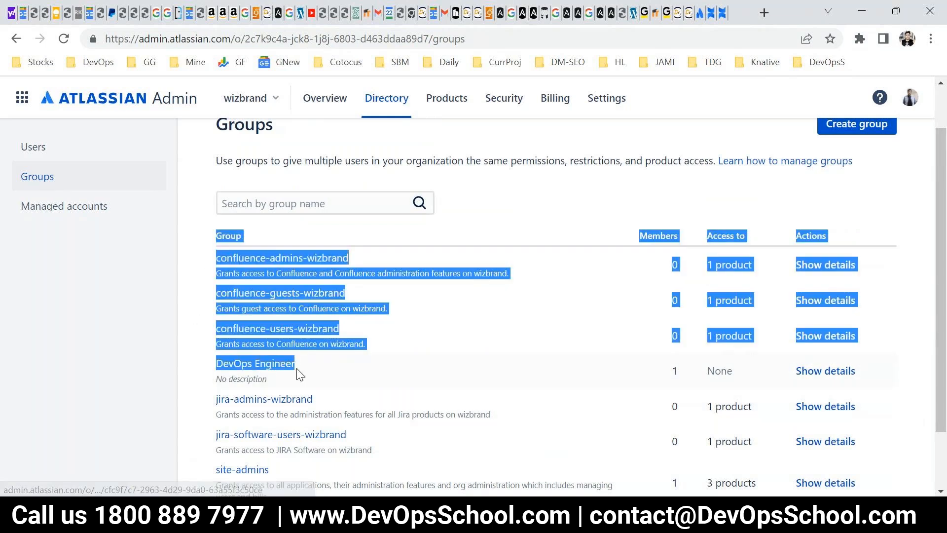
pyautogui.click(195, 376)
pyautogui.scroll(1, 838, 212)
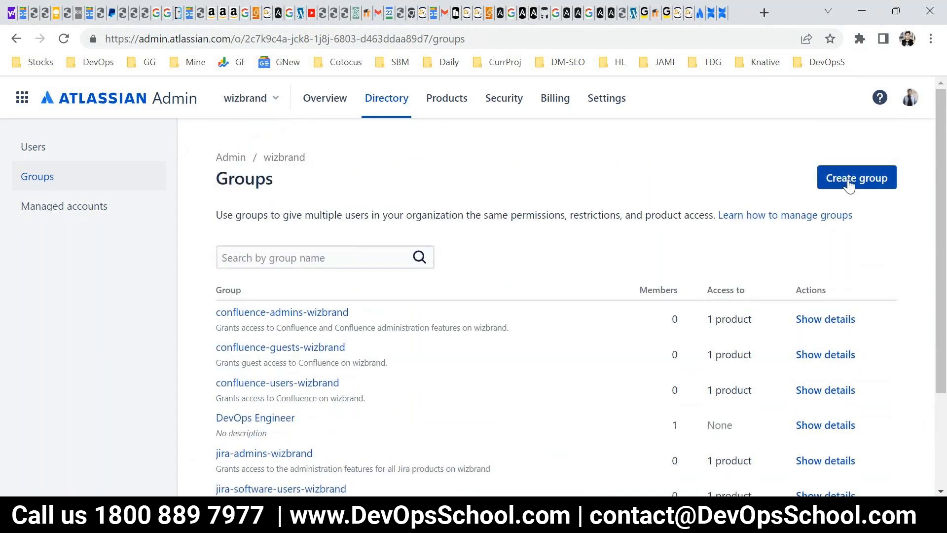
# Start creating a group and enter "Confluence4DevOpsSchool" as its name.
pyautogui.click(856, 179)
pyautogui.write('Cond')
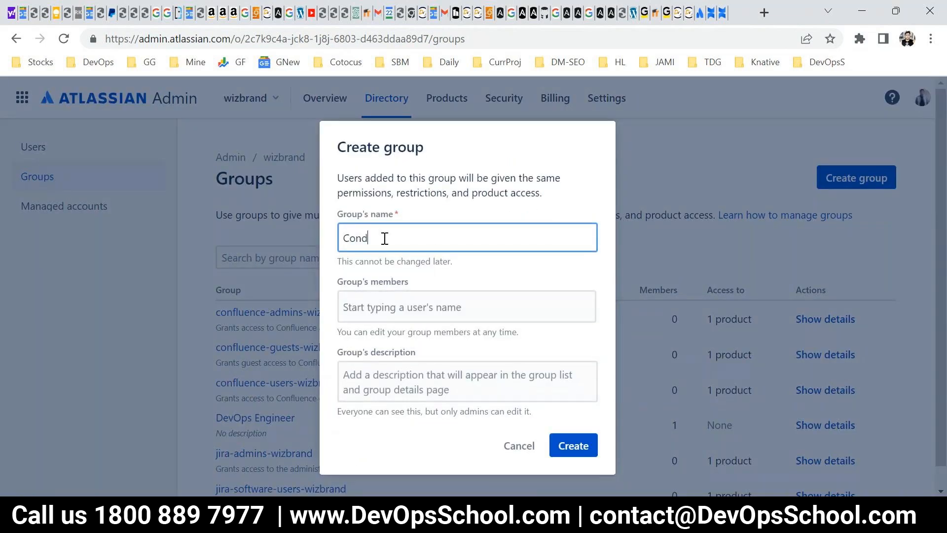
pyautogui.press('BackSpace')
pyautogui.write('flu')
pyautogui.write('encefo')
pyautogui.press('BackSpace')
pyautogui.press('BackSpace')
pyautogui.write('4DevOpsScj')
pyautogui.press('BackSpace')
pyautogui.press('BackSpace')
pyautogui.write('chool')
pyautogui.doubleClick(385, 239)
# Add the suggested organization user as a group member and create the group.
pyautogui.click(375, 308)
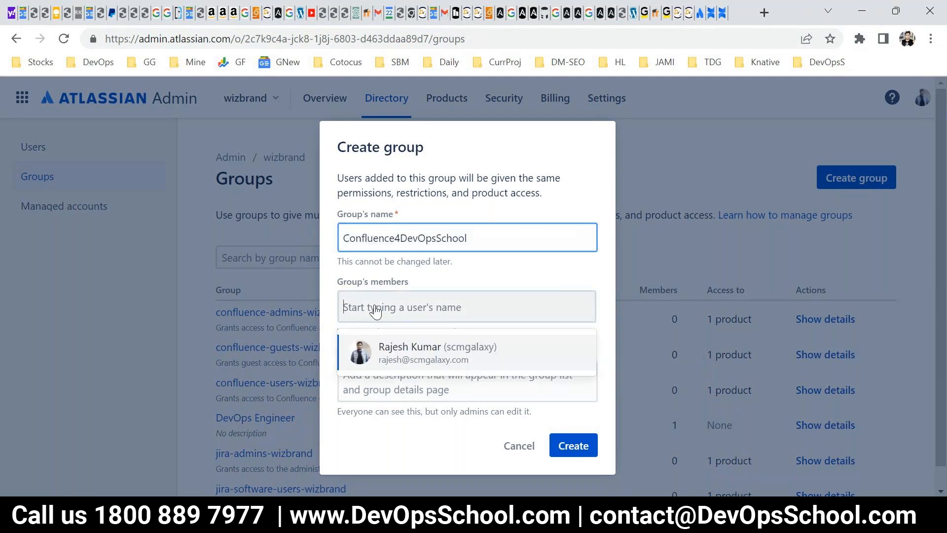
pyautogui.click(415, 350)
pyautogui.click(432, 395)
pyautogui.click(572, 446)
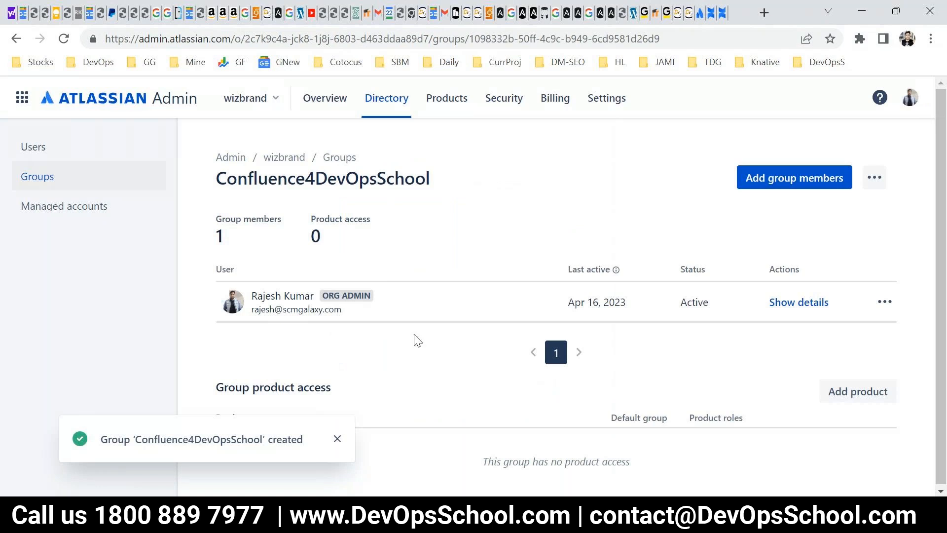
# Look through the new group's details and its additional actions, and open the wizbrand organization overview.
pyautogui.scroll(-2, 415, 337)
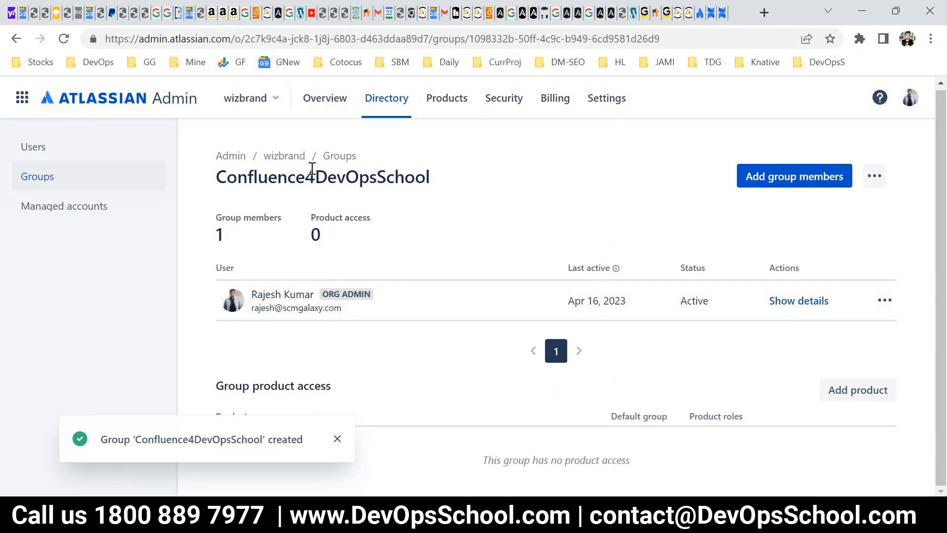
pyautogui.click(877, 185)
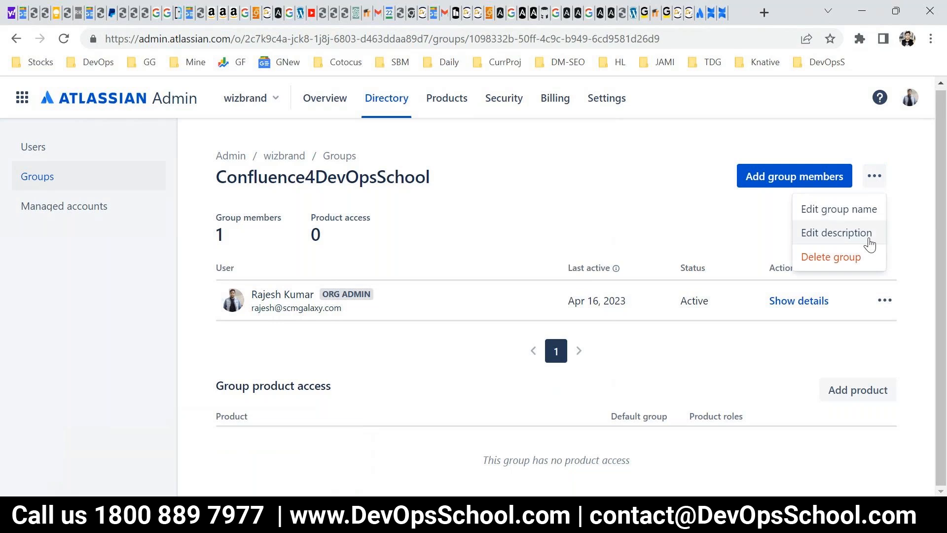
pyautogui.click(291, 157)
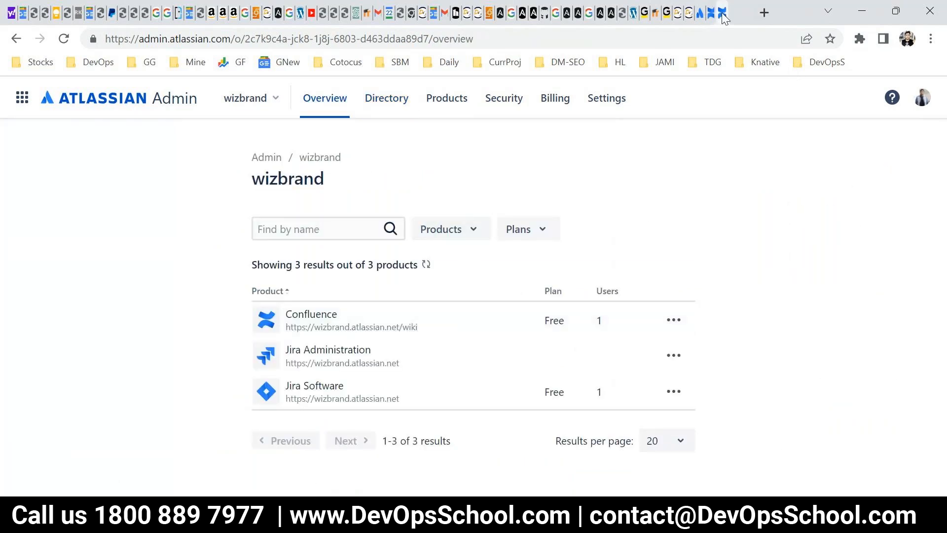
# Close a series of unneeded browser tabs, including the AWS EC2 instances and Ansible documentation pages.
pyautogui.click(470, 16)
pyautogui.click(474, 16)
pyautogui.click(473, 16)
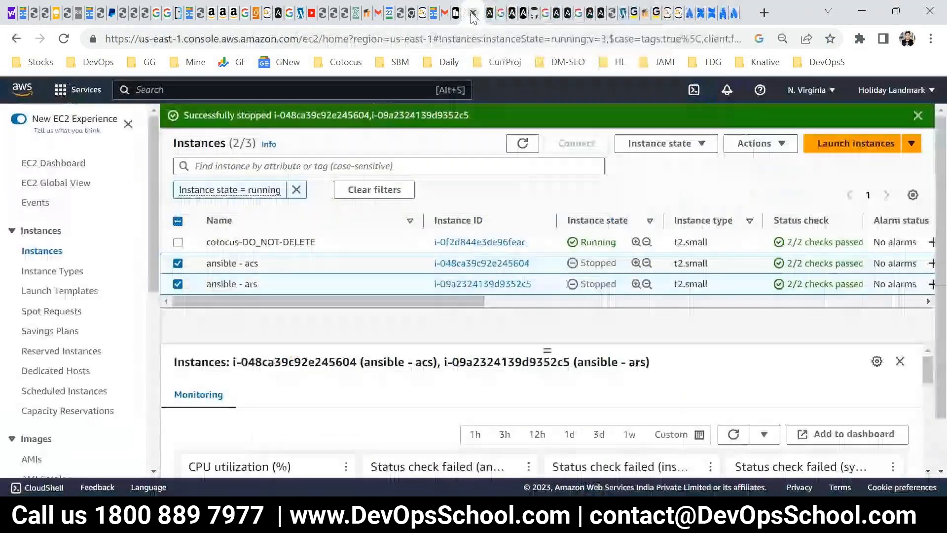
pyautogui.click(473, 16)
pyautogui.click(473, 17)
pyautogui.click(472, 13)
pyautogui.click(472, 13)
pyautogui.click(472, 13)
pyautogui.click(472, 13)
pyautogui.click(473, 13)
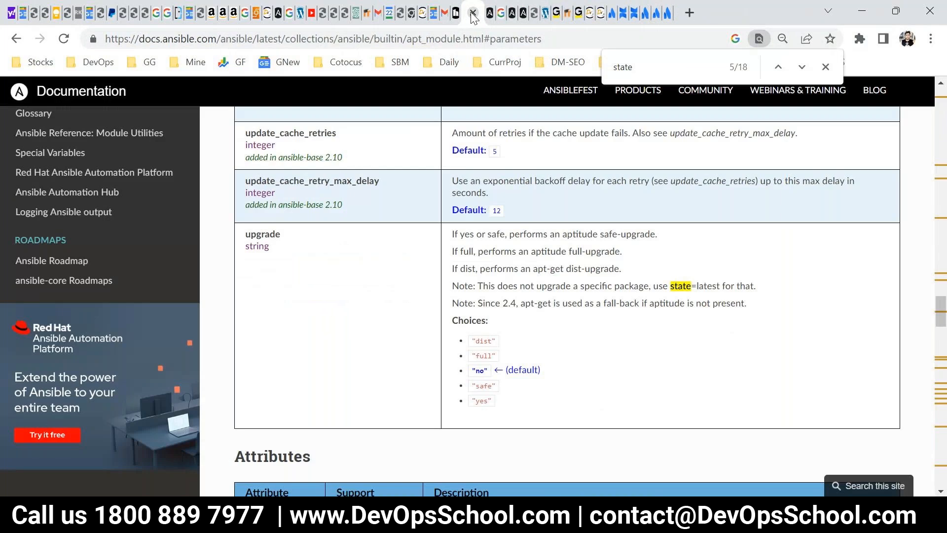
pyautogui.click(472, 13)
pyautogui.click(472, 13)
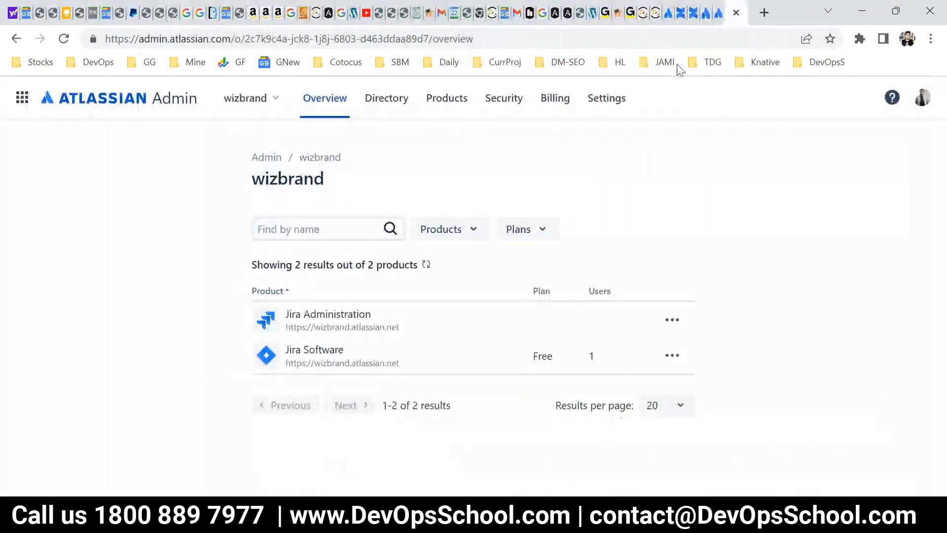
# Return to the Confluence settings browser tab and open the Space Permissions settings.
pyautogui.click(718, 15)
pyautogui.click(706, 20)
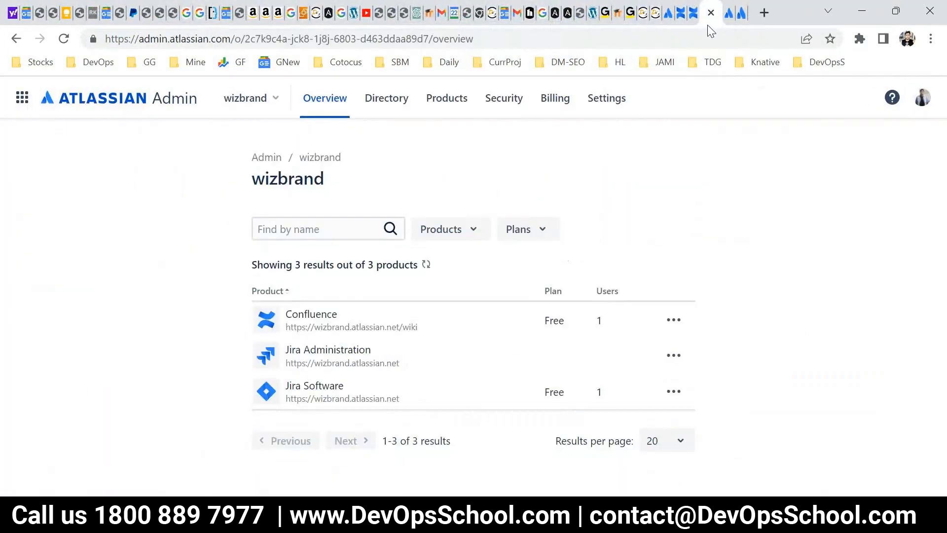
pyautogui.click(695, 15)
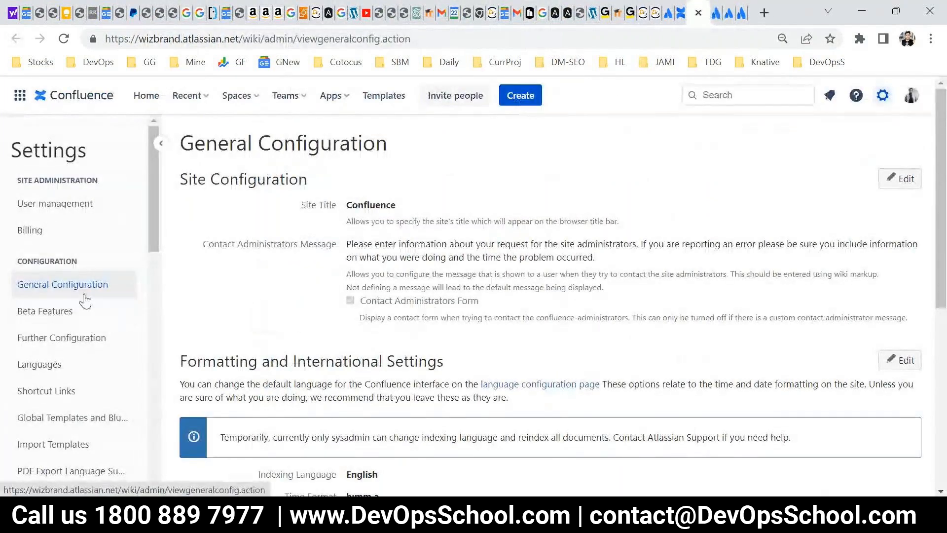
pyautogui.scroll(-4, 132, 268)
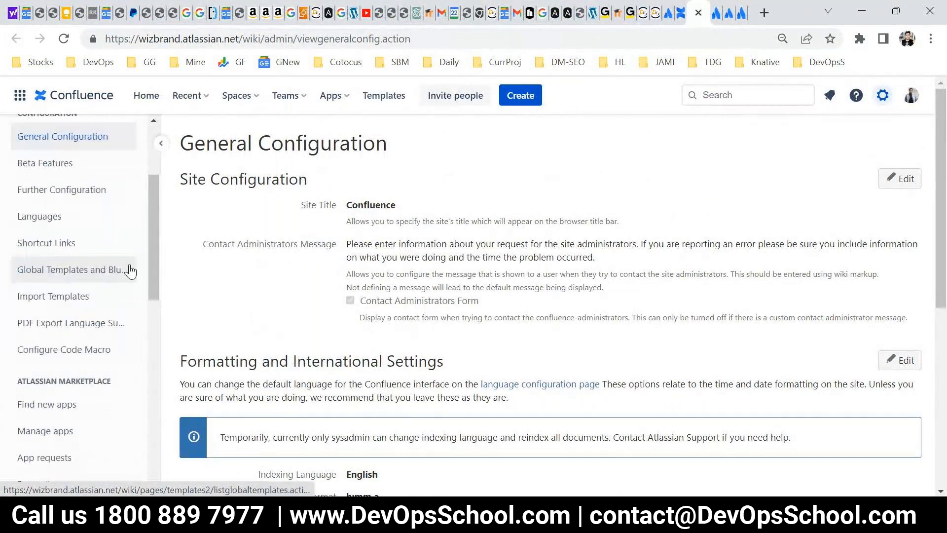
pyautogui.scroll(-6, 135, 306)
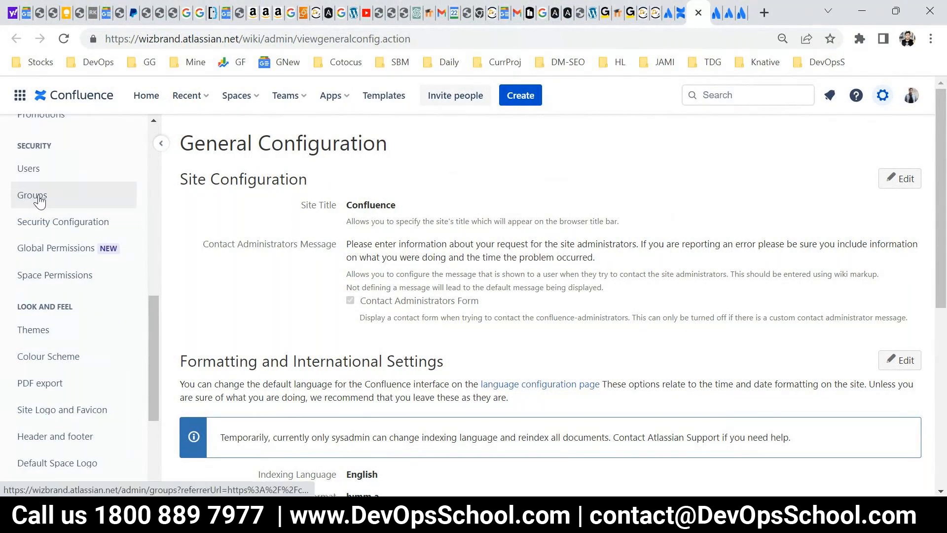
pyautogui.scroll(2, 68, 266)
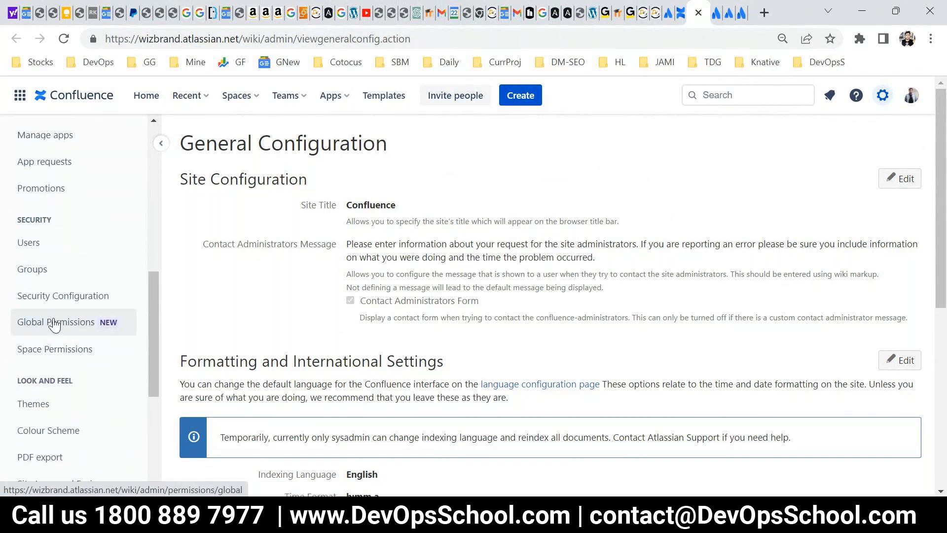
pyautogui.click(55, 353)
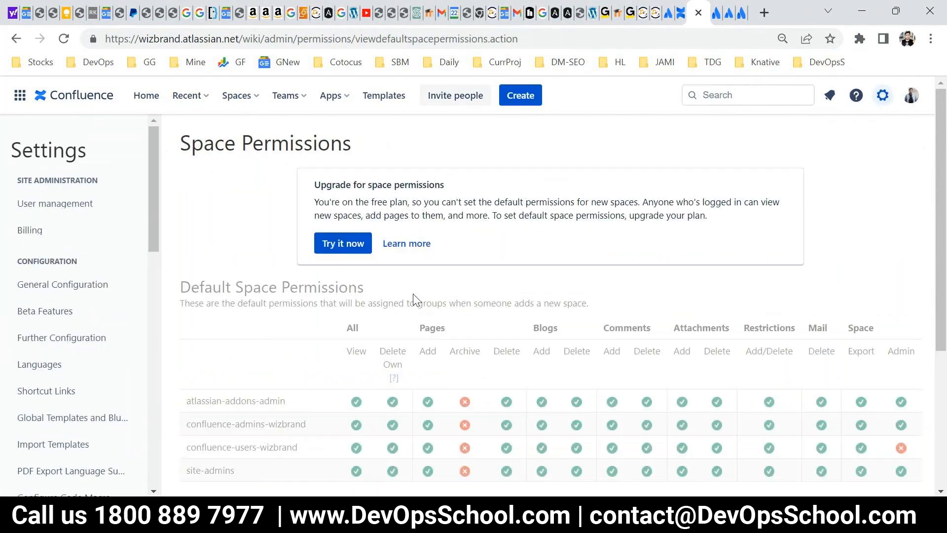
# Highlight the free-plan notice about default space permissions and review the default permissions table and individual spaces.
pyautogui.moveTo(341, 185); pyautogui.dragTo(382, 200)
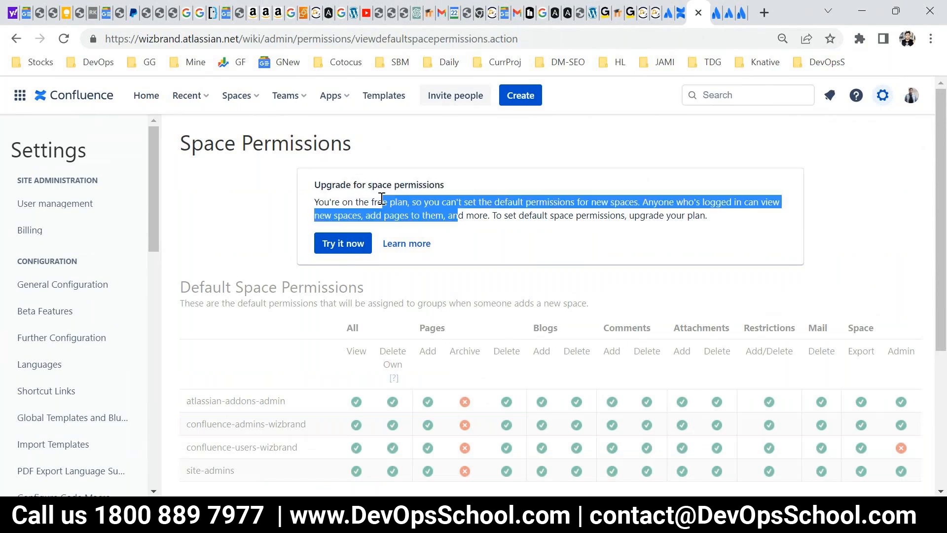
pyautogui.click(494, 220)
pyautogui.moveTo(603, 224); pyautogui.dragTo(429, 185)
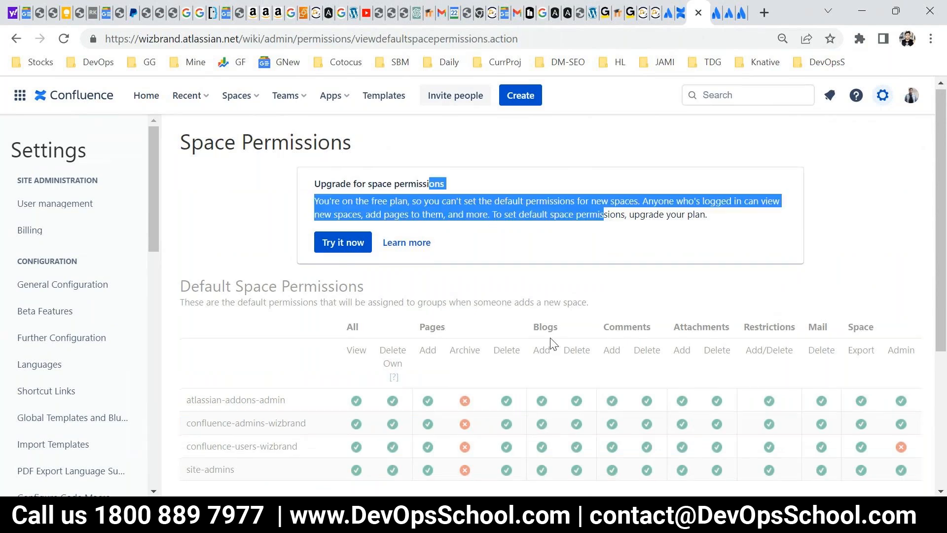
pyautogui.scroll(-4, 552, 340)
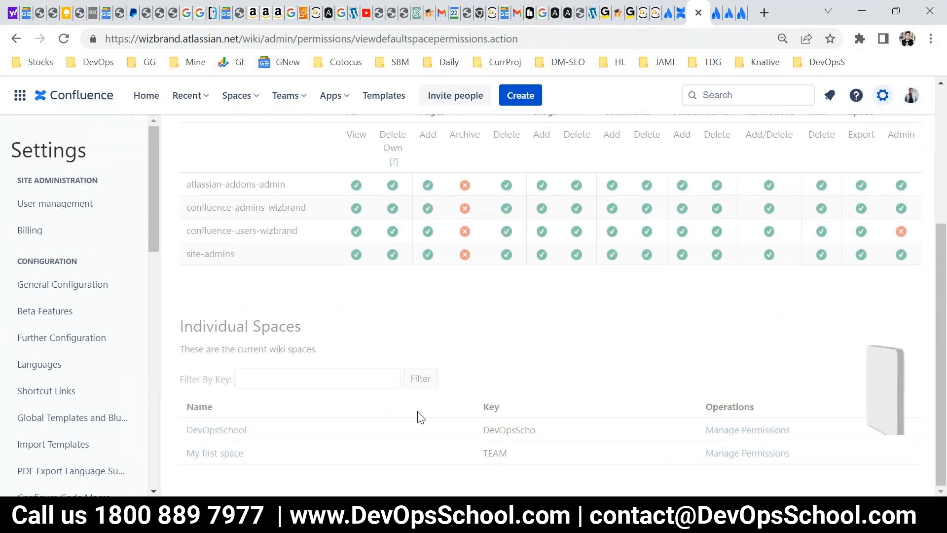
pyautogui.scroll(5, 495, 395)
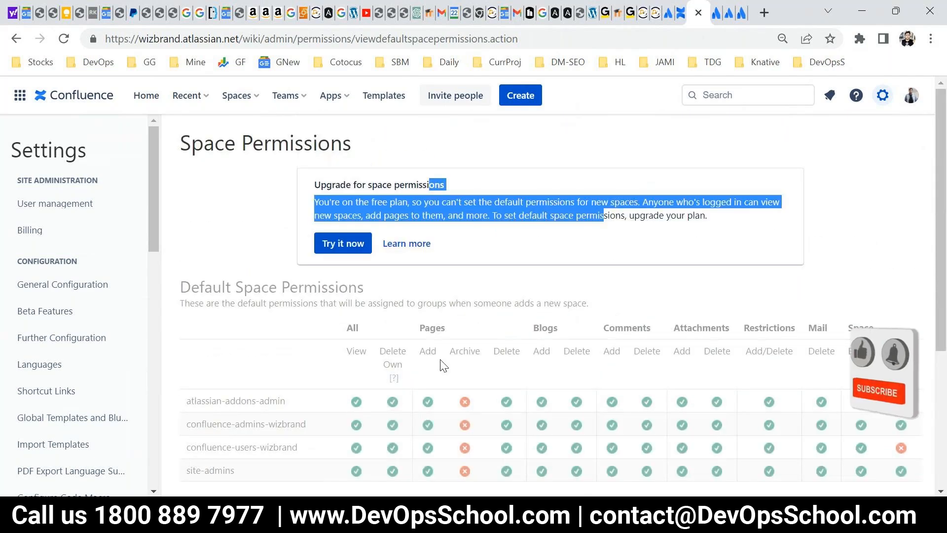
# Switch to PowerPoint, briefly present the Permissions and Users and Content Categorization slides in full screen, and end the show.
pyautogui.moveTo(548, 516)
pyautogui.click(597, 515)
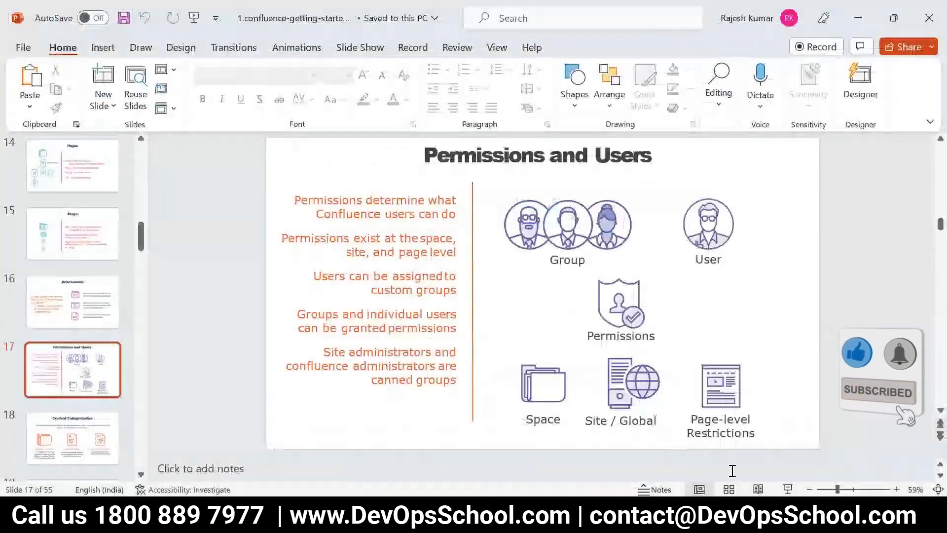
pyautogui.click(781, 491)
pyautogui.press('Right')
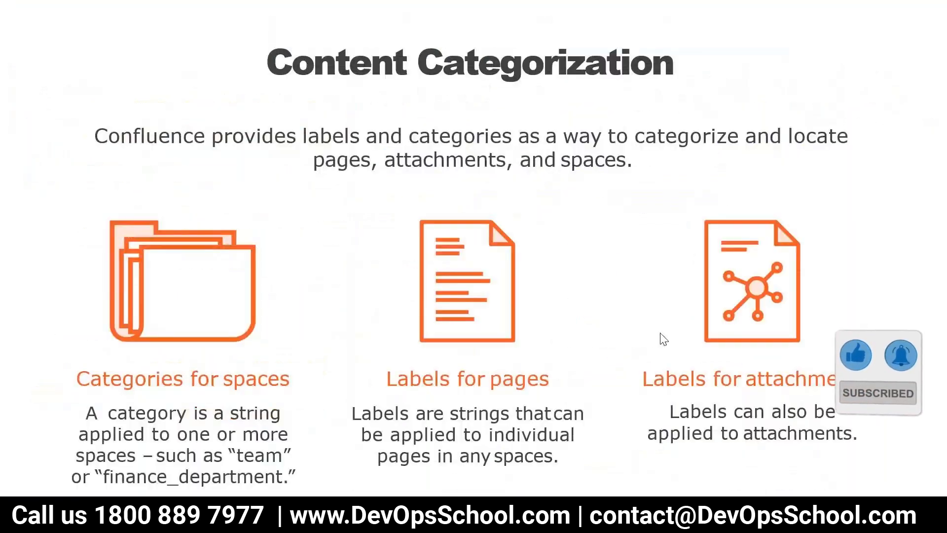
pyautogui.press('Left')
pyautogui.press('Escape')
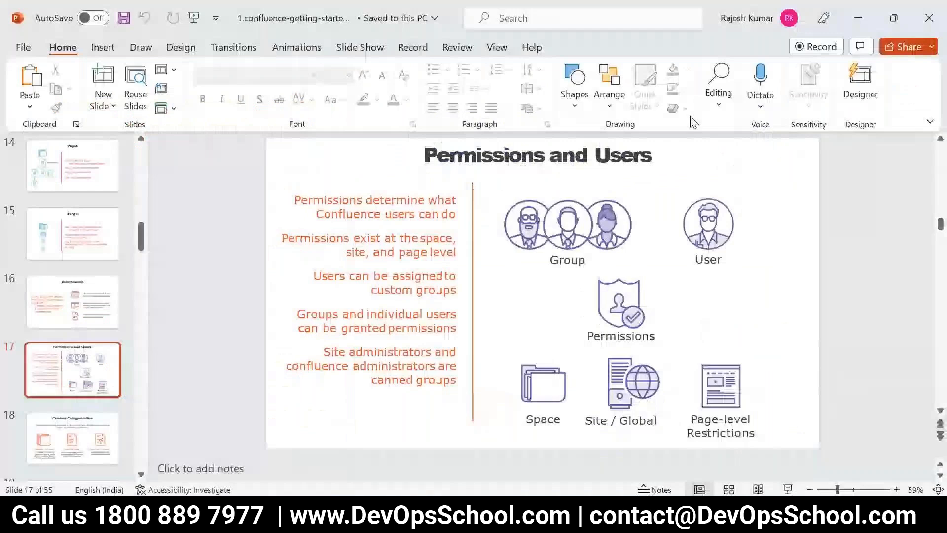
# Switch back to the Confluence browser window and look over the Space Permissions page again.
pyautogui.click(321, 515)
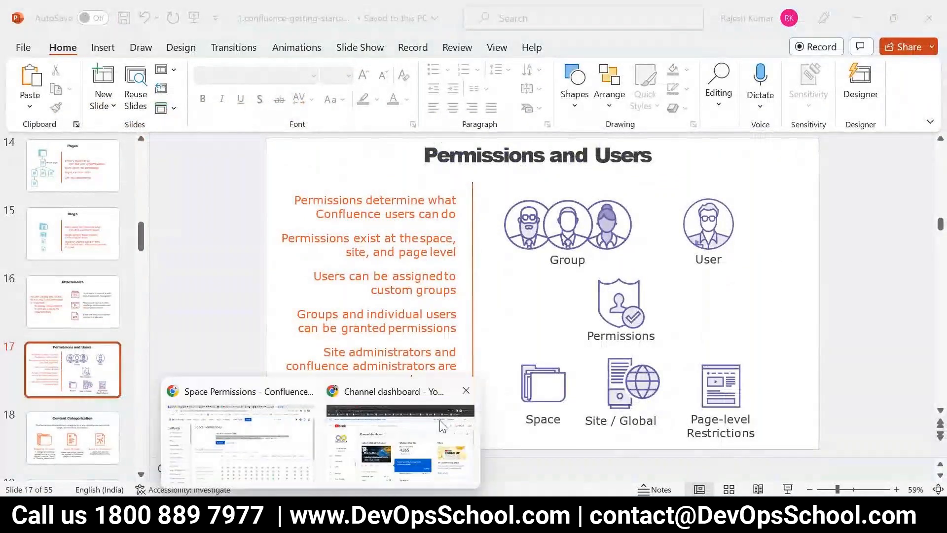
pyautogui.click(241, 434)
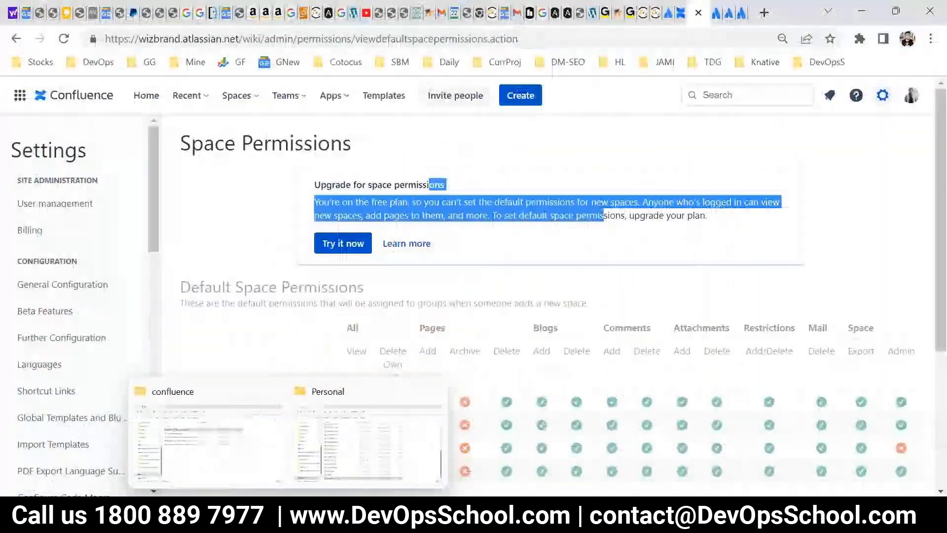
pyautogui.scroll(-3, 222, 314)
pyautogui.scroll(3, 367, 334)
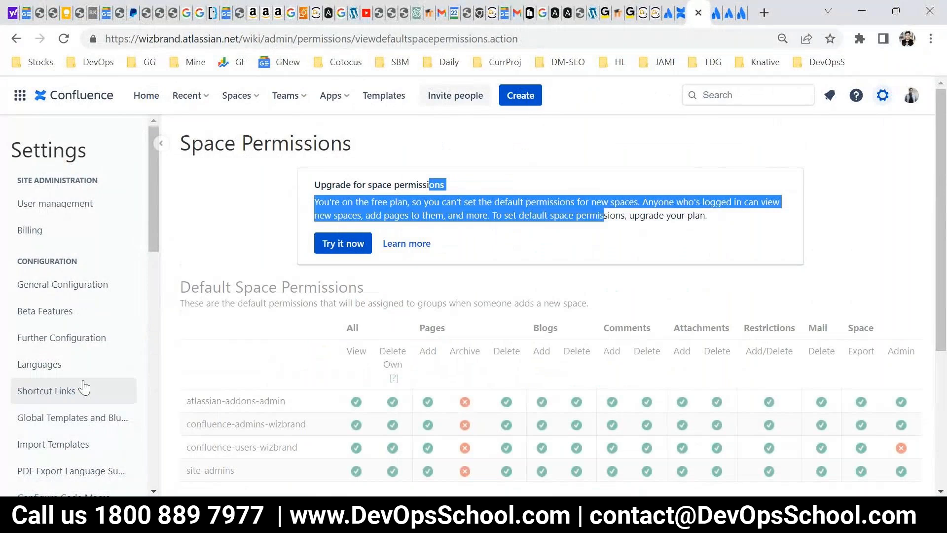
# Open the Global permissions page in the Confluence settings.
pyautogui.scroll(-3, 84, 387)
pyautogui.scroll(2, 81, 296)
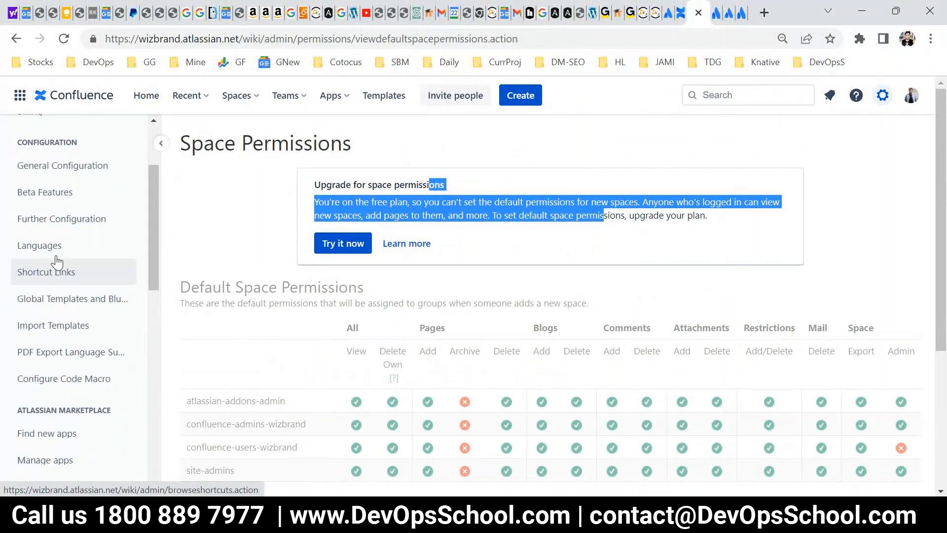
pyautogui.scroll(-5, 112, 379)
pyautogui.scroll(-5, 112, 378)
pyautogui.click(52, 249)
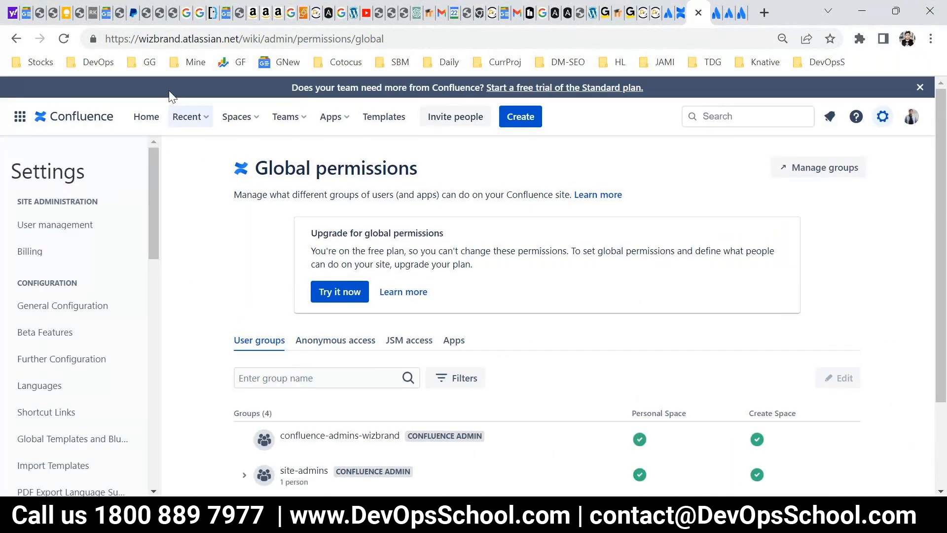
# Go back to the Space Permissions page in the Confluence settings.
pyautogui.scroll(-3, 121, 390)
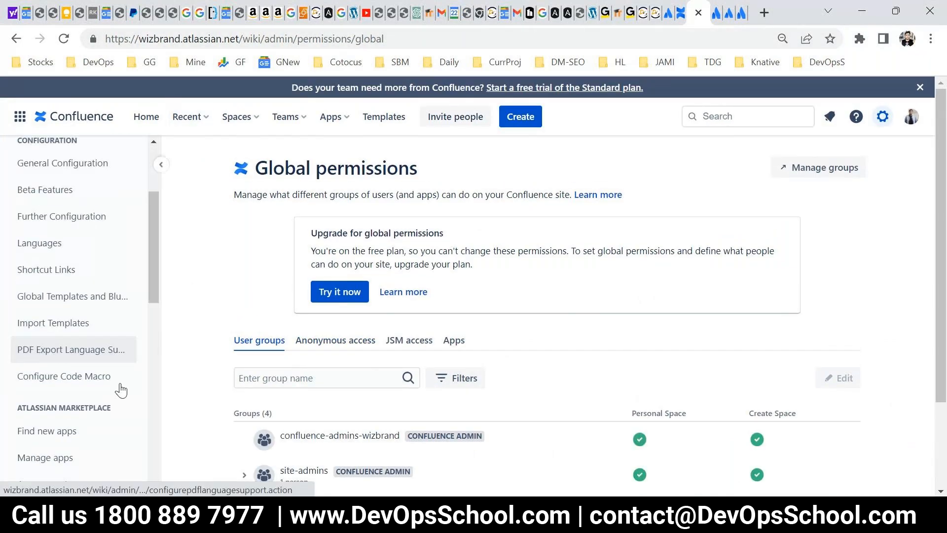
pyautogui.scroll(-8, 121, 389)
pyautogui.click(54, 297)
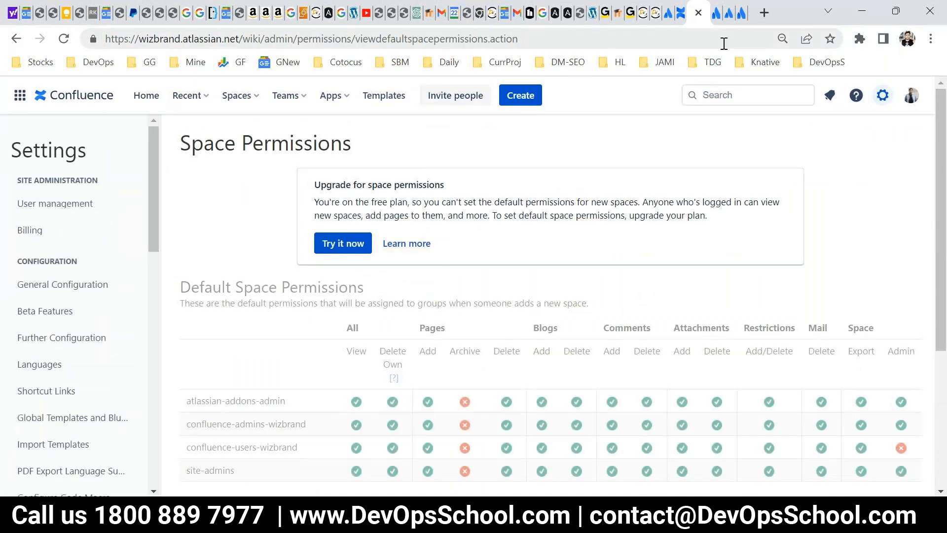
# Switch to the DevOpsSchool space's browser tab, open the DevOps Tutorials page and check its restrictions.
pyautogui.click(668, 13)
pyautogui.scroll(1, 463, 185)
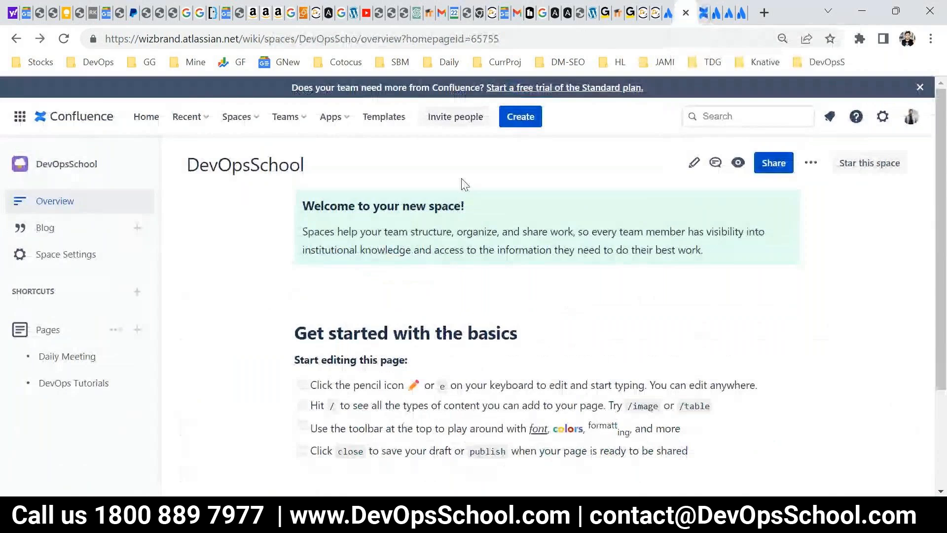
pyautogui.click(89, 388)
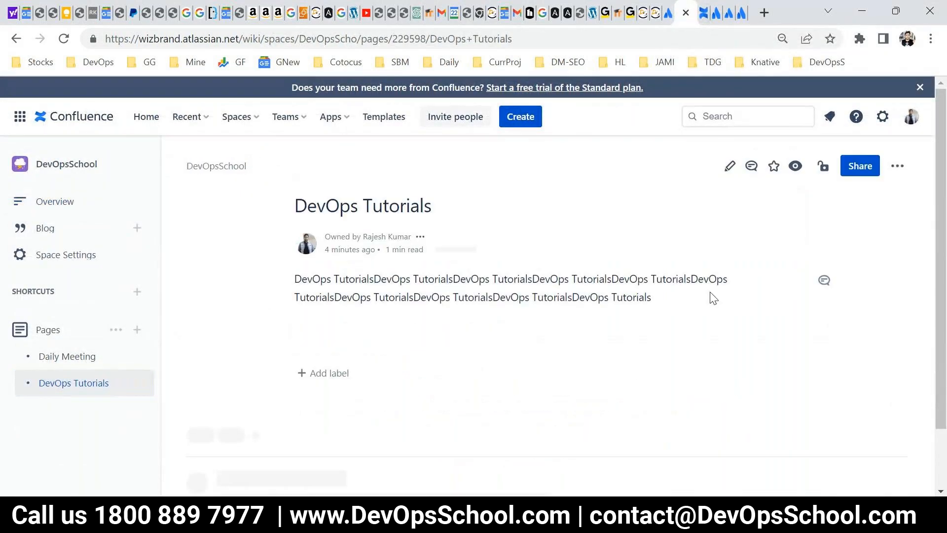
pyautogui.click(822, 168)
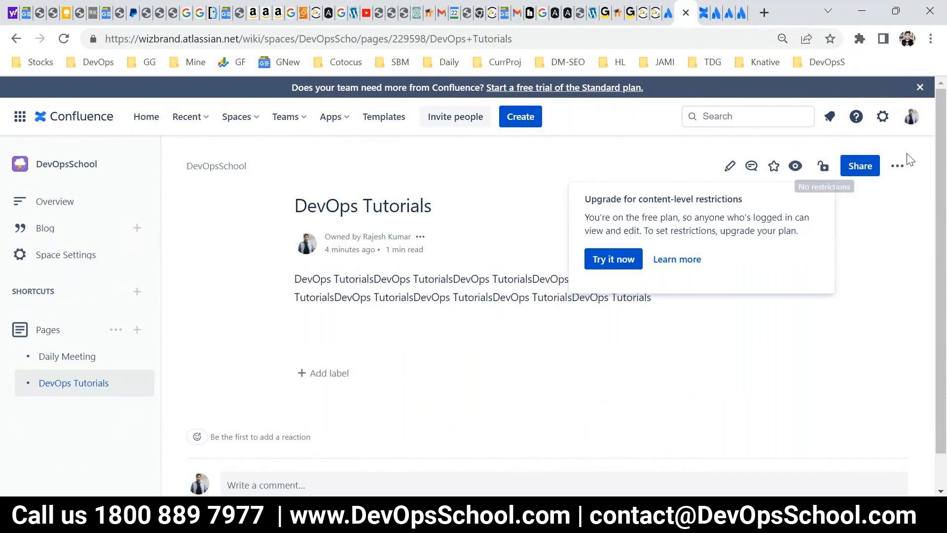
# Review the DevOps Tutorials page's additional actions and Advanced details options, reduce the browser zoom and dismiss the options.
pyautogui.click(897, 166)
pyautogui.scroll(-1, 828, 449)
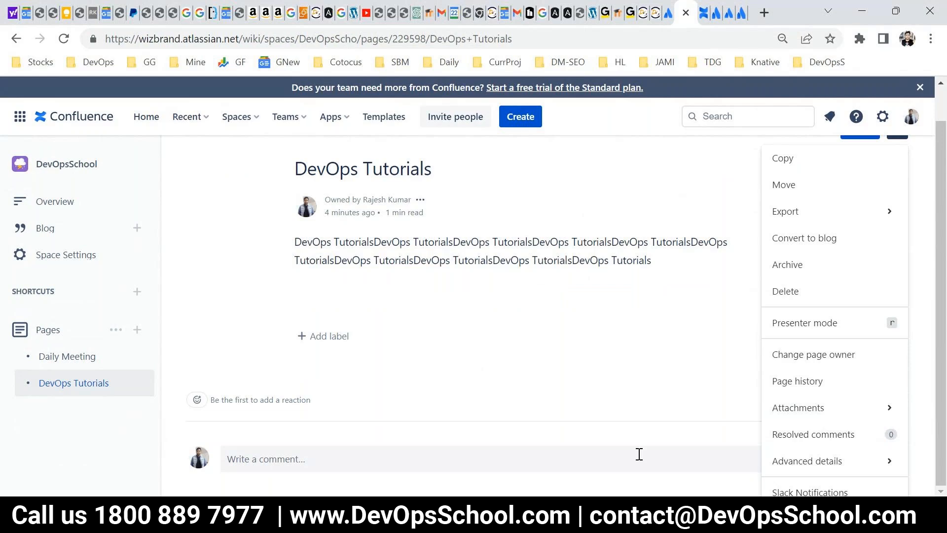
pyautogui.click(807, 461)
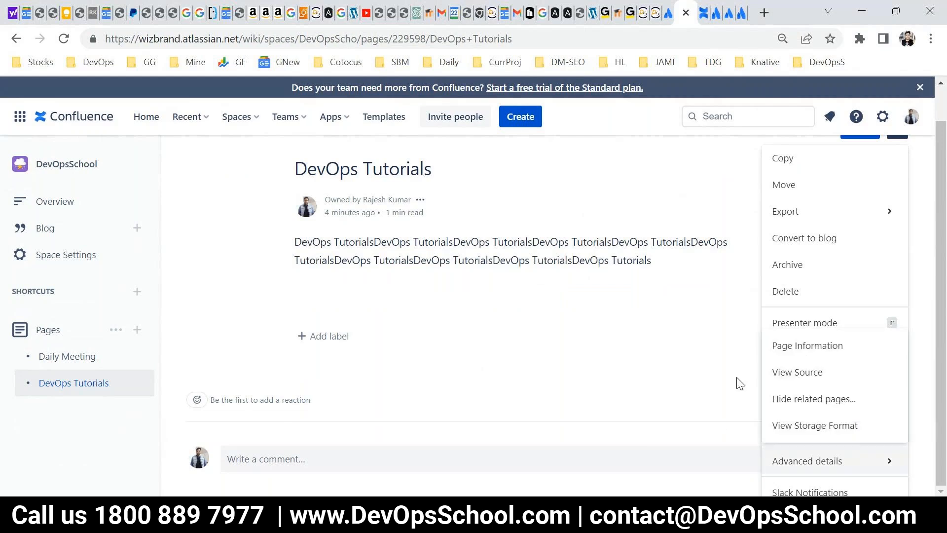
pyautogui.hotkey('ctrl', '-')
pyautogui.click(708, 383)
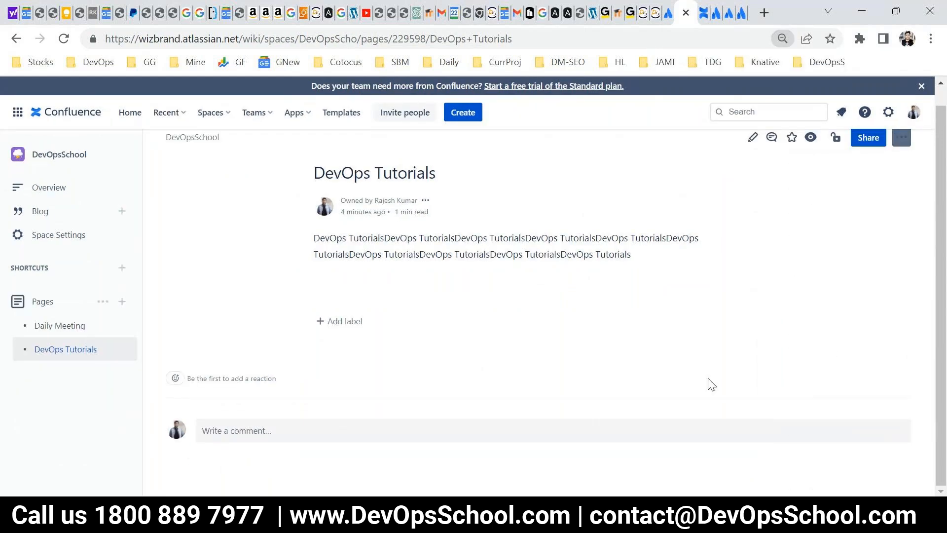
# Reopen the DevOps Tutorials page's restrictions, highlight the free-plan upgrade notice, and switch to the Permissions and Users slide in PowerPoint.
pyautogui.scroll(1, 834, 161)
pyautogui.click(834, 155)
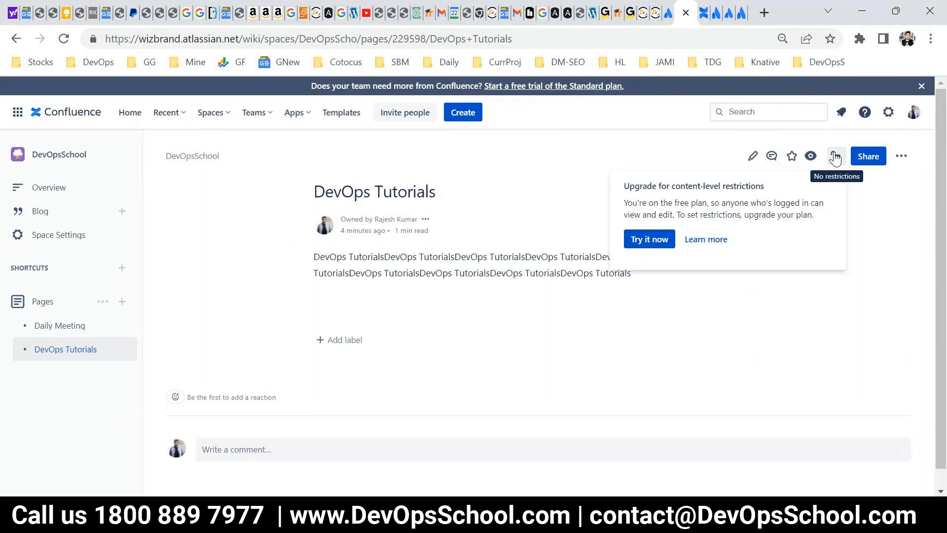
pyautogui.moveTo(629, 186); pyautogui.dragTo(737, 215)
pyautogui.hotkey('alt', 'Tab')
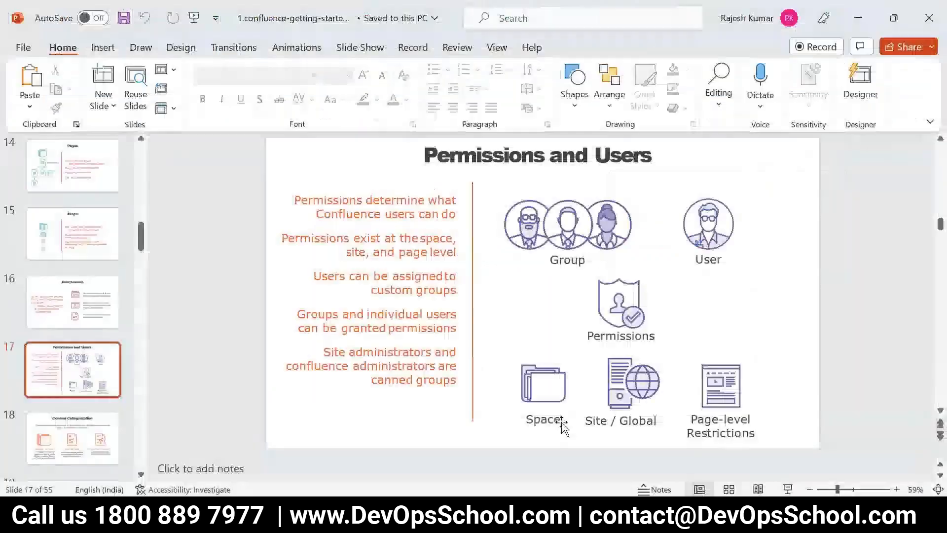
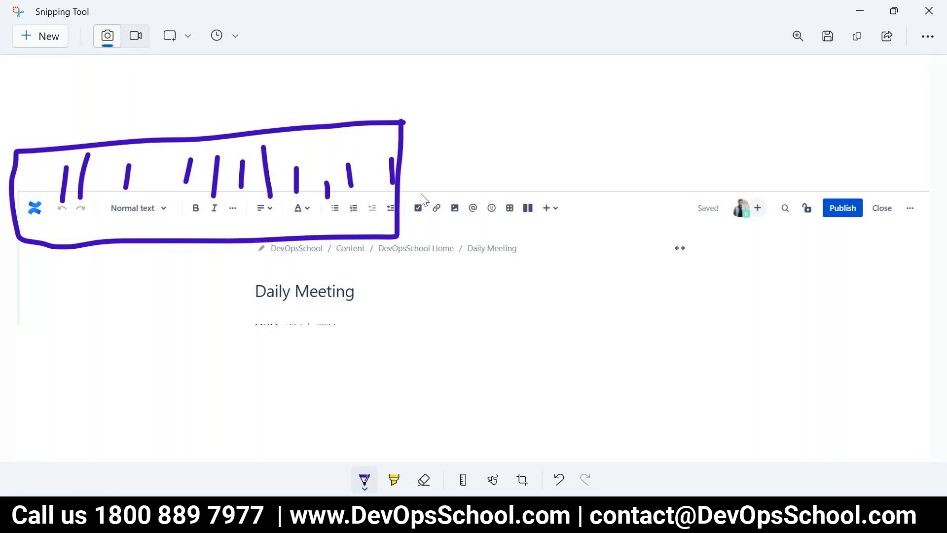
# Annotate the Daily Meeting toolbar screenshot with an arrow to the circled insert control and a second arrow leading to a handwritten note.
pyautogui.moveTo(408, 186)
pyautogui.mouseDown()
pyautogui.moveTo(528, 182)
pyautogui.moveTo(543, 200)
pyautogui.moveTo(540, 224)
pyautogui.moveTo(566, 185)
pyautogui.moveTo(553, 183)
pyautogui.mouseUp()
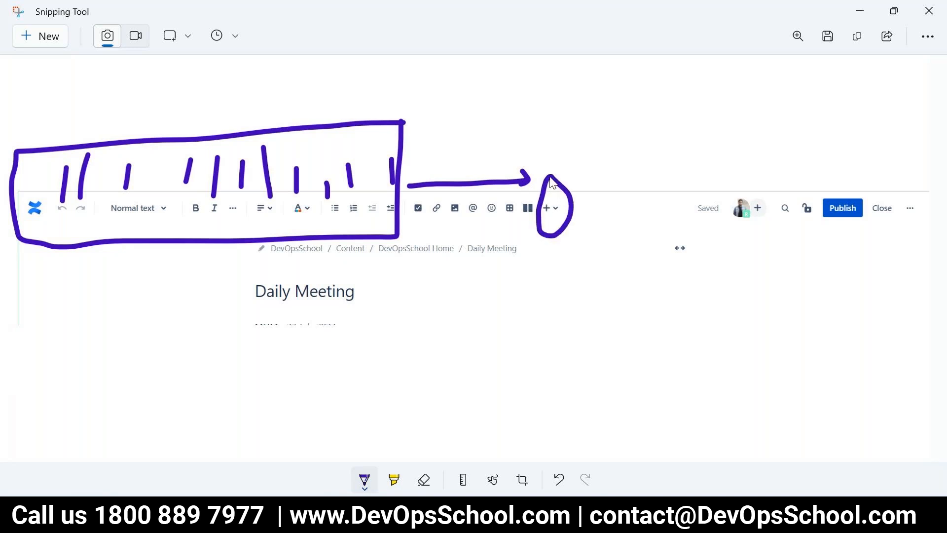
pyautogui.moveTo(488, 157)
pyautogui.mouseDown()
pyautogui.moveTo(563, 117)
pyautogui.moveTo(550, 139)
pyautogui.mouseUp()
pyautogui.moveTo(575, 98); pyautogui.dragTo(592, 116)
pyautogui.moveTo(585, 76)
pyautogui.mouseDown()
pyautogui.moveTo(611, 103)
pyautogui.moveTo(641, 91)
pyautogui.mouseUp()
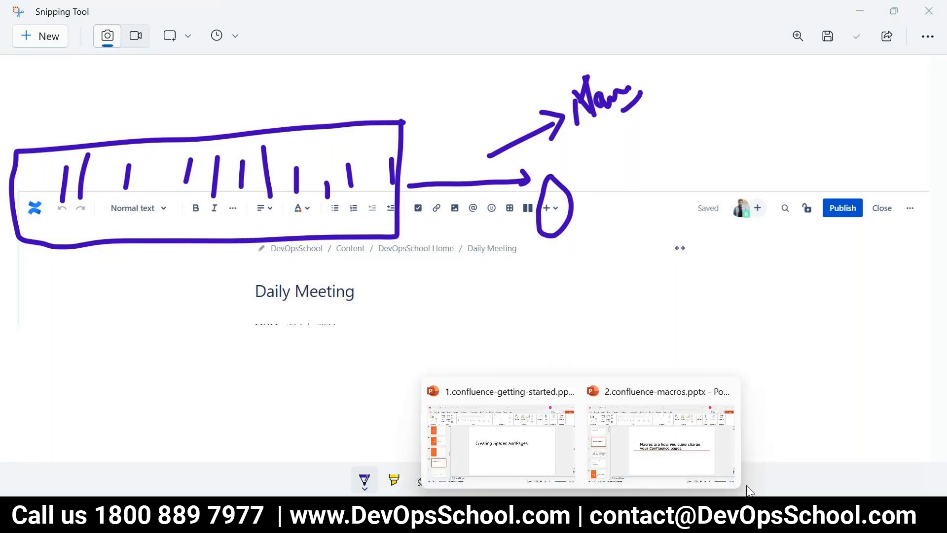
# Switch to the 2.confluence-macros.pptx presentation, start the slide show and advance from the macro uses slide to the Anchor Macro slide.
pyautogui.click(712, 456)
pyautogui.click(787, 489)
pyautogui.click(618, 314)
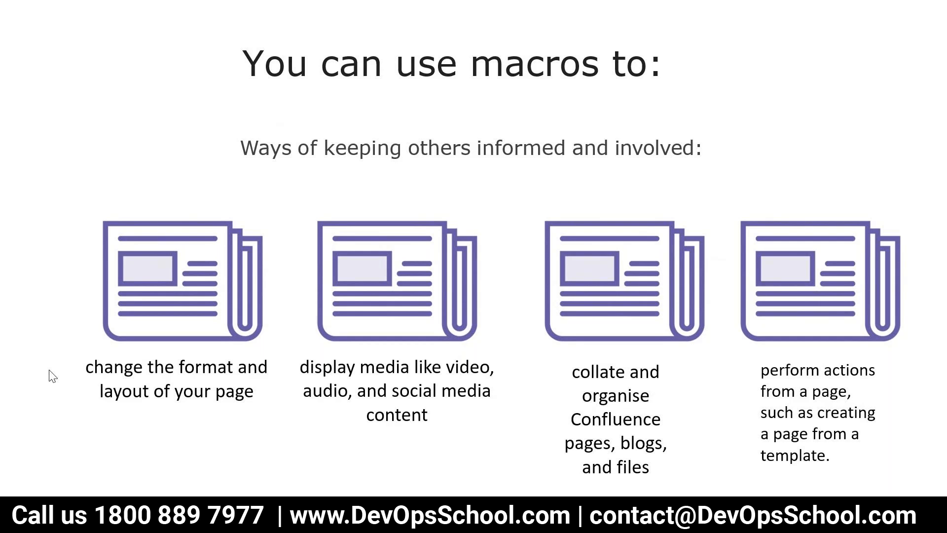
pyautogui.press('Right')
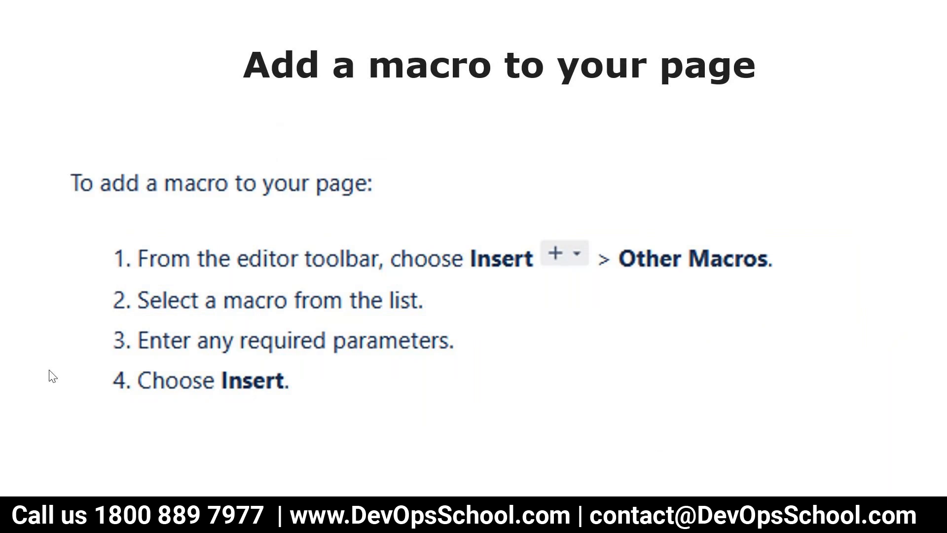
pyautogui.press('Right')
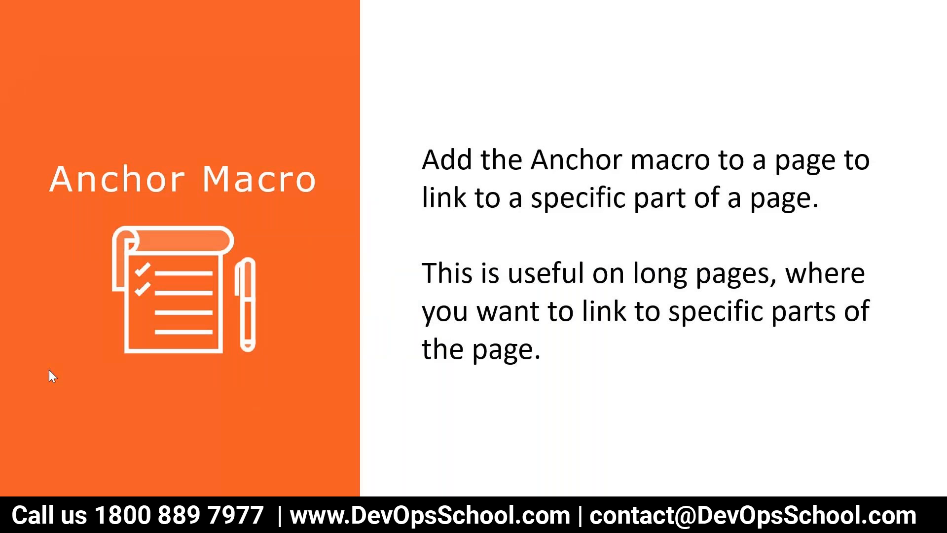
# Leave the slide show and look through the individual macro slides up to the Contributors Macro slide.
pyautogui.press('Escape')
pyautogui.scroll(-7, 57, 321)
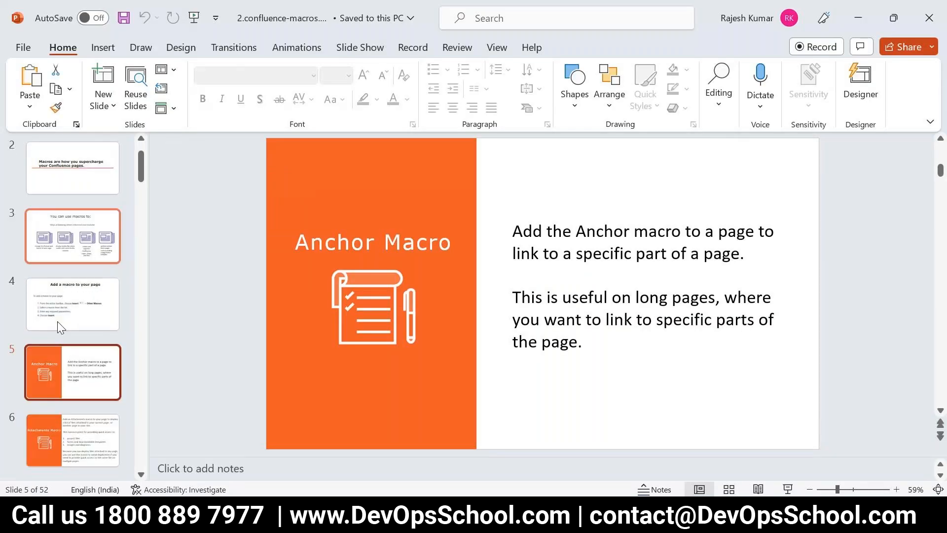
pyautogui.click(76, 275)
pyautogui.click(67, 336)
pyautogui.scroll(-1, 66, 340)
pyautogui.click(66, 371)
pyautogui.click(77, 412)
pyautogui.scroll(-2, 77, 410)
pyautogui.click(78, 382)
pyautogui.click(83, 418)
pyautogui.scroll(-1, 84, 424)
pyautogui.click(84, 426)
pyautogui.scroll(-1, 84, 426)
pyautogui.click(85, 426)
pyautogui.scroll(-2, 45, 424)
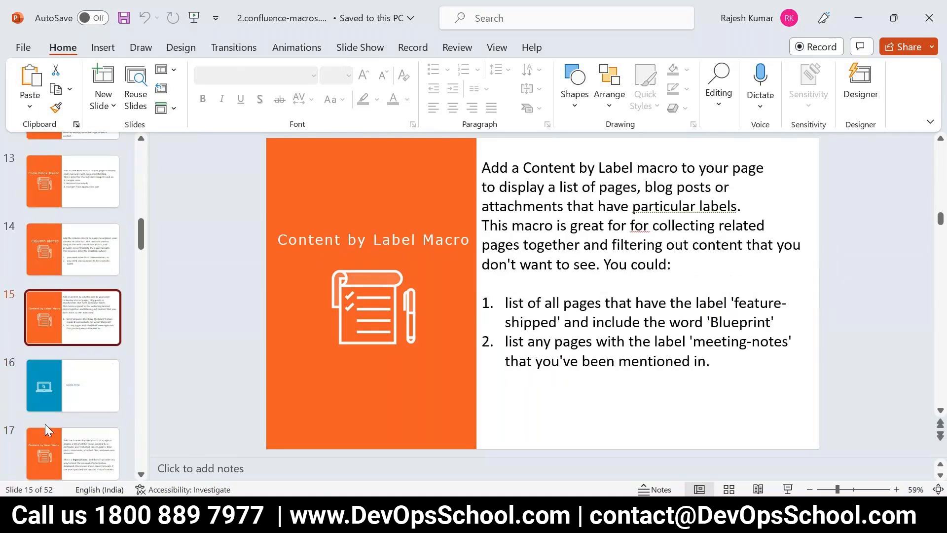
pyautogui.click(46, 428)
pyautogui.scroll(-2, 171, 411)
# Switch to the Daily Meeting page editor in Chrome and delete all of the page's body content.
pyautogui.moveTo(321, 513)
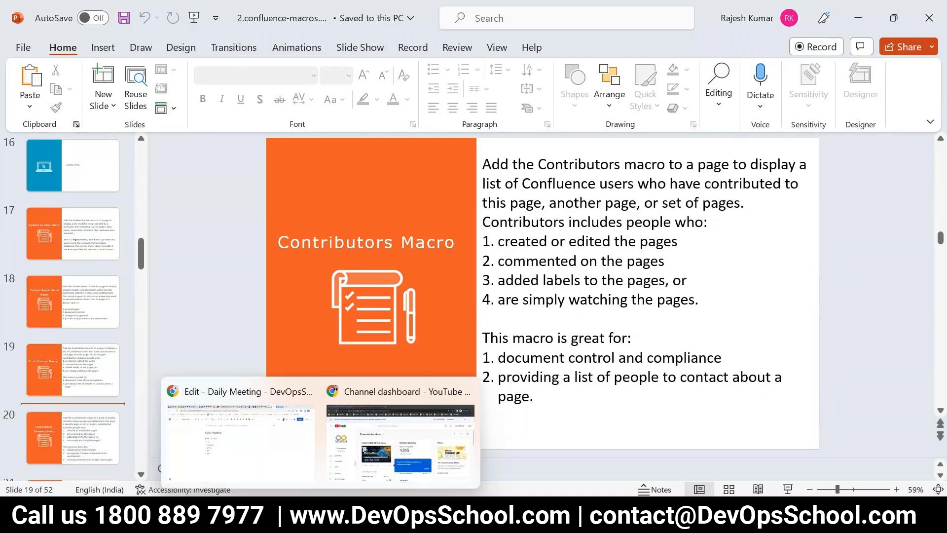
pyautogui.click(296, 418)
pyautogui.click(393, 288)
pyautogui.hotkey('ctrl', 'a')
pyautogui.press('BackSpace')
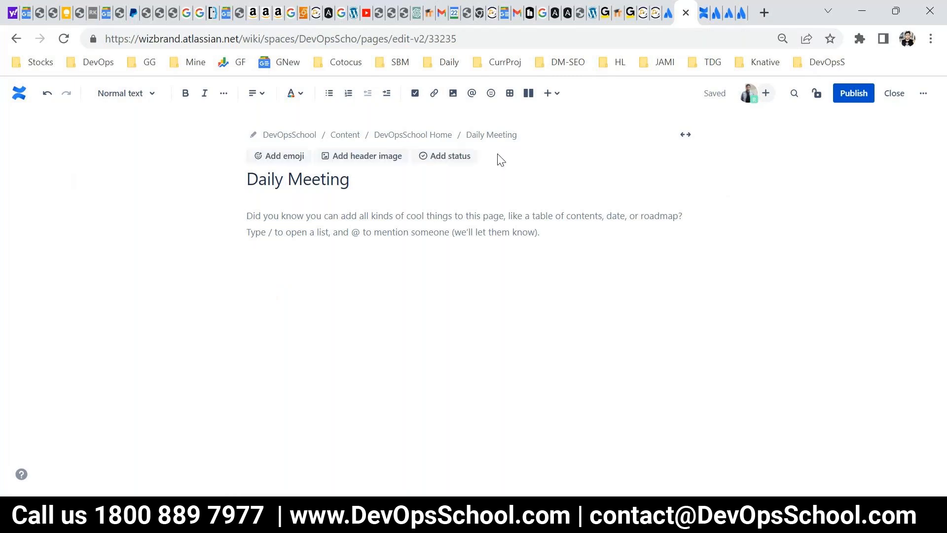
# Insert an equal two-column layout and, below it, a second layout with a wide left and a narrow right column.
pyautogui.click(529, 94)
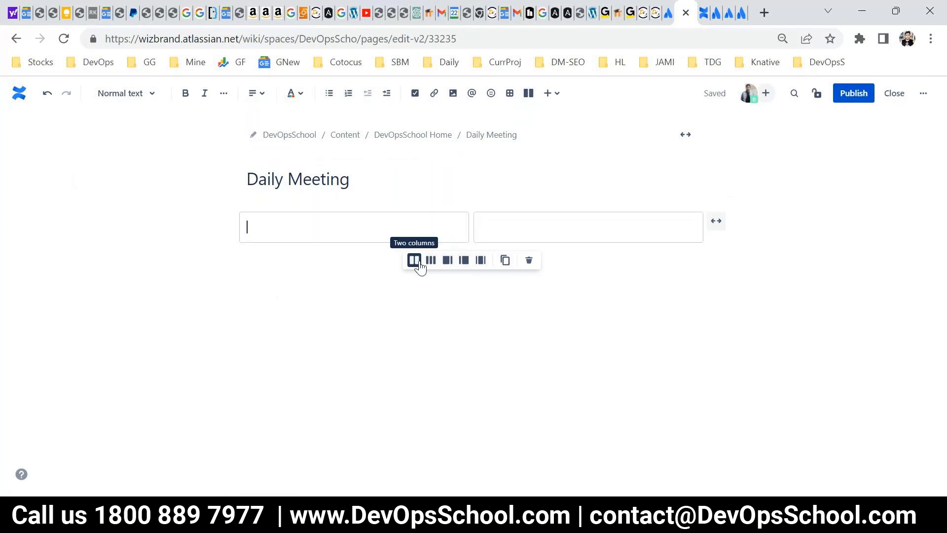
pyautogui.click(341, 261)
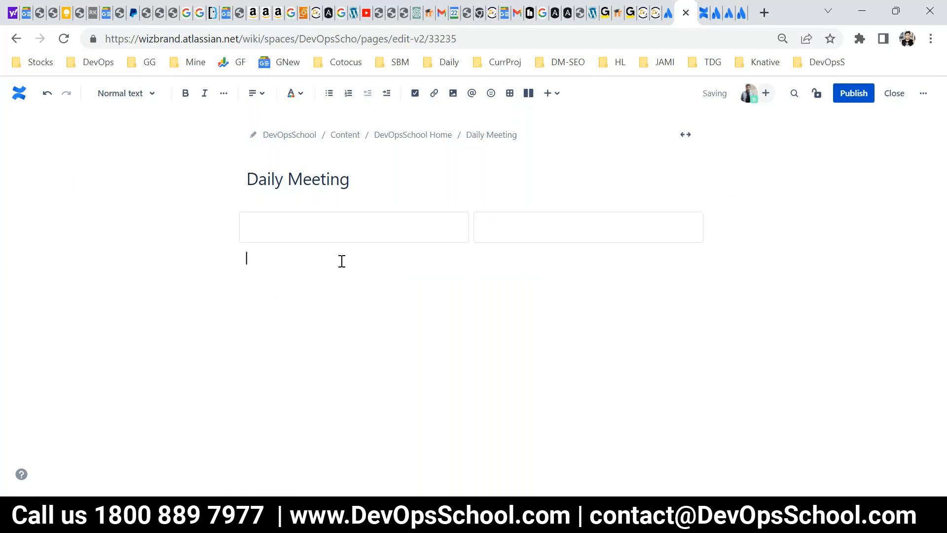
pyautogui.click(528, 94)
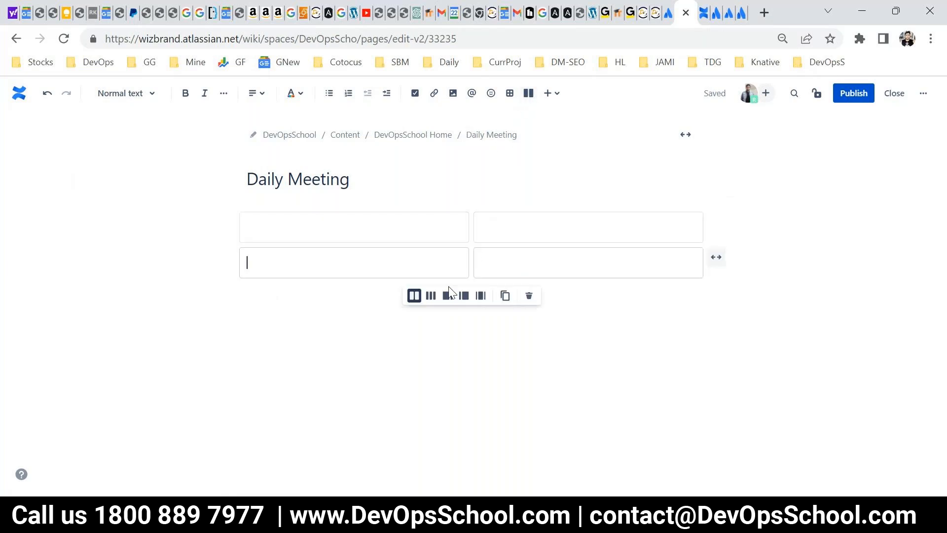
pyautogui.click(447, 295)
pyautogui.click(317, 309)
# Add two more layout rows below, each with a wide middle column between two narrow side columns.
pyautogui.click(528, 93)
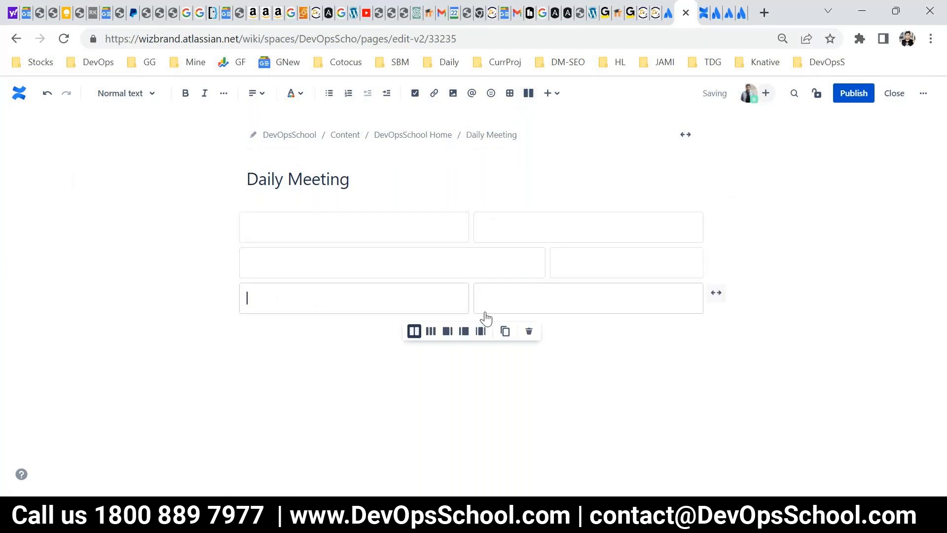
pyautogui.click(479, 331)
pyautogui.click(315, 353)
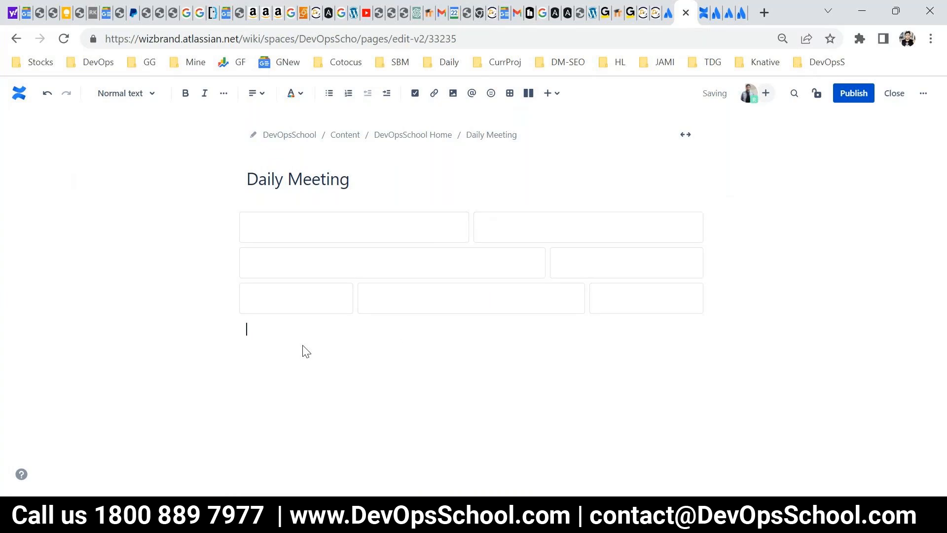
pyautogui.click(528, 93)
pyautogui.click(481, 367)
pyautogui.click(319, 380)
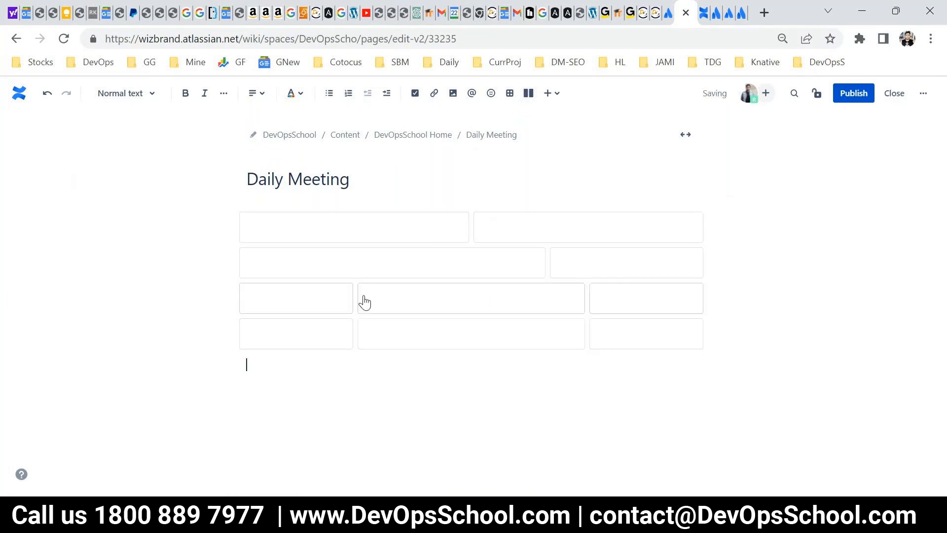
# Enter MOM in the left column of the first layout row and format it as Heading 2.
pyautogui.hotkey('ctrl', '+')
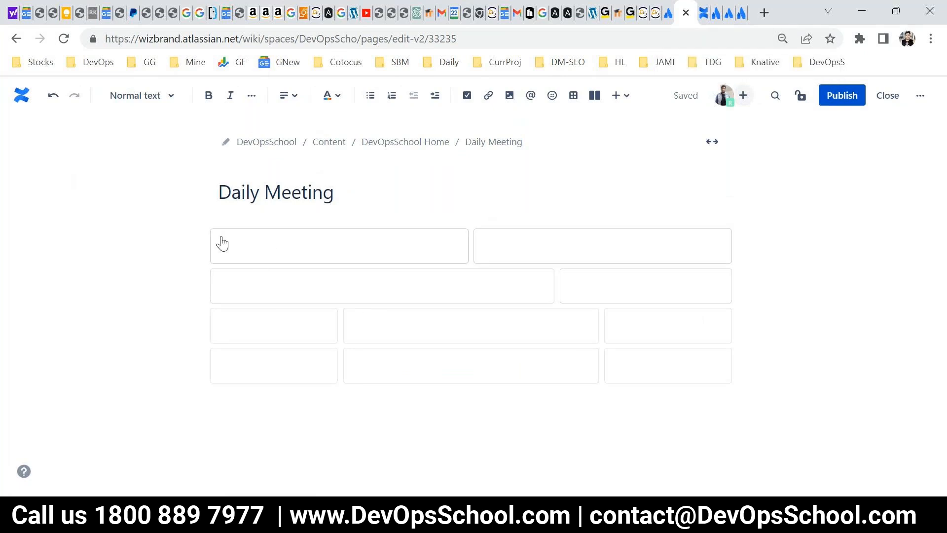
pyautogui.click(329, 248)
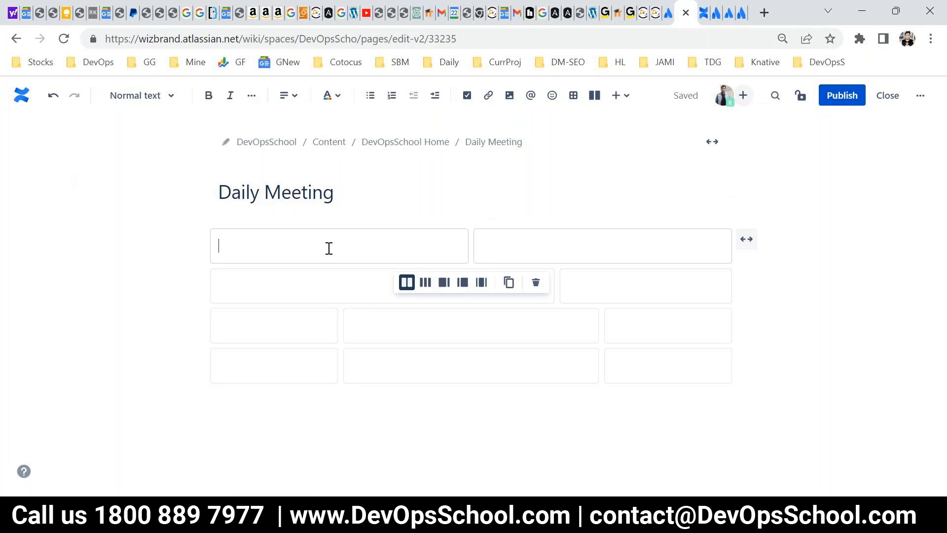
pyautogui.write('MOM')
pyautogui.moveTo(329, 248); pyautogui.dragTo(205, 243)
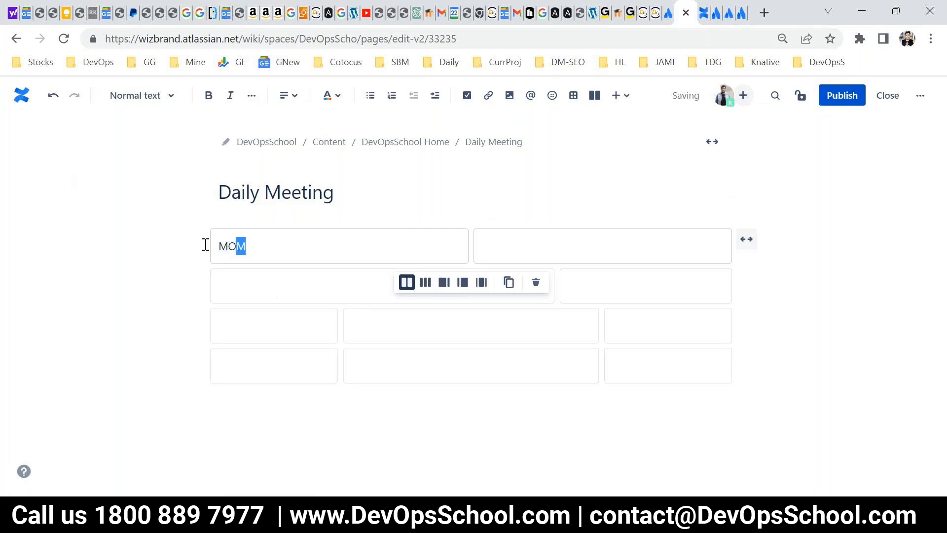
pyautogui.click(141, 96)
pyautogui.click(134, 197)
pyautogui.click(275, 244)
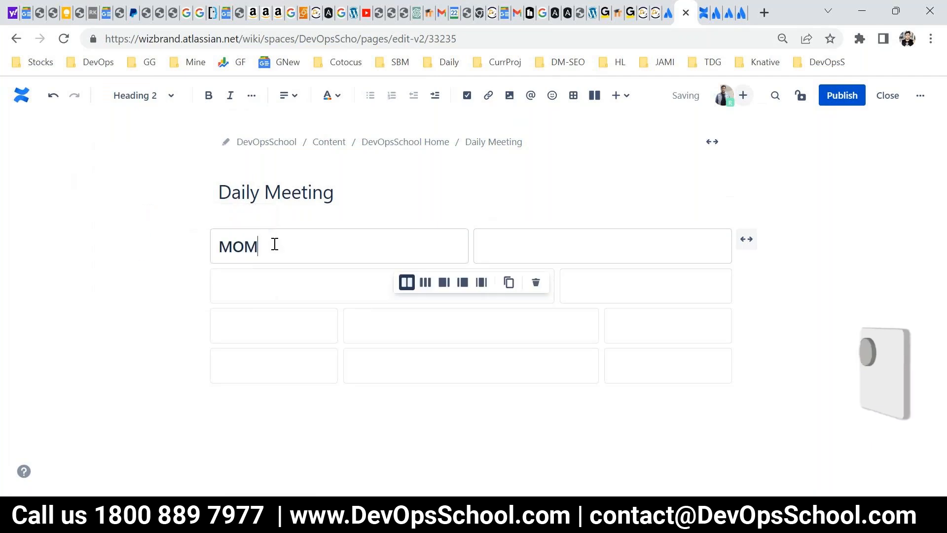
# Add the action items Do task1, Do task2 and Do Task3 below the MOM heading.
pyautogui.press('Return')
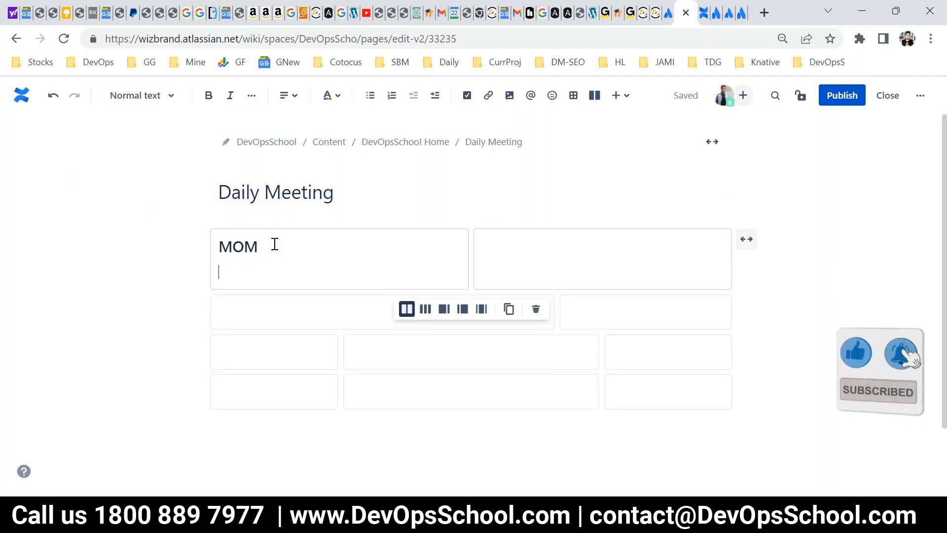
pyautogui.click(470, 98)
pyautogui.write('Do task1')
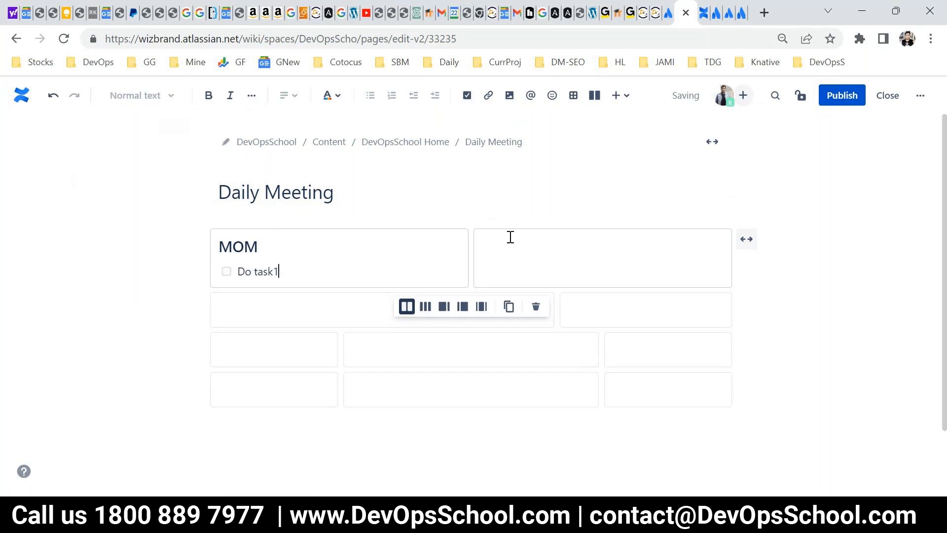
pyautogui.press('Return')
pyautogui.write('Do task')
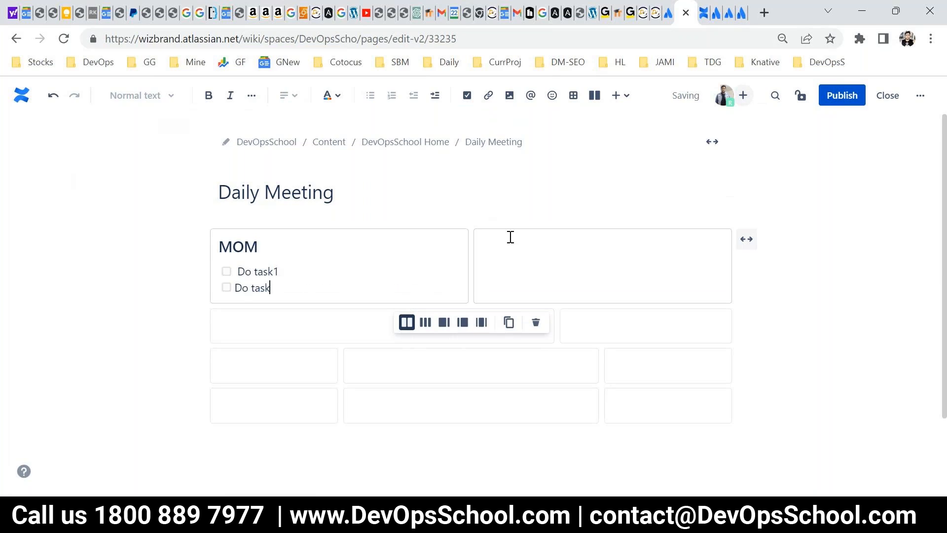
pyautogui.write('2')
pyautogui.press('Return')
pyautogui.write('Do')
pyautogui.press('BackSpace')
pyautogui.write('p')
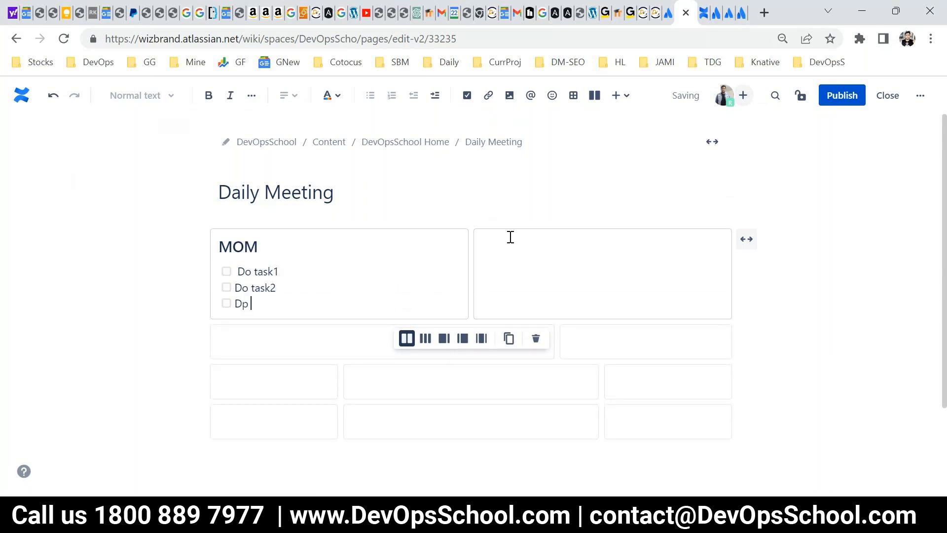
pyautogui.press('BackSpace')
pyautogui.press('BackSpace')
pyautogui.write('o Task3')
pyautogui.press('Return')
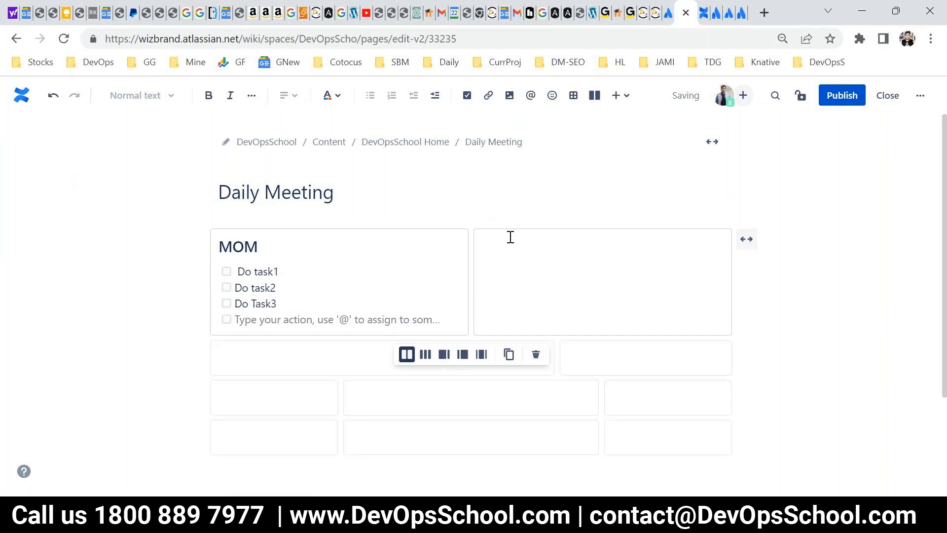
pyautogui.click(534, 257)
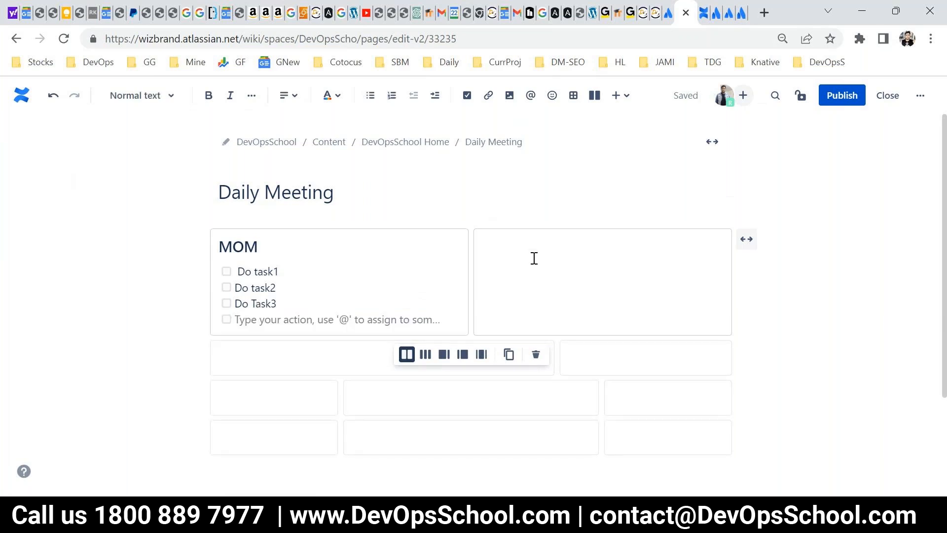
# Assign all three action items to the site user by mentioning the person's name after each task.
pyautogui.click(310, 268)
pyautogui.moveTo(283, 271); pyautogui.dragTo(234, 271)
pyautogui.click(306, 274)
pyautogui.write('@raj')
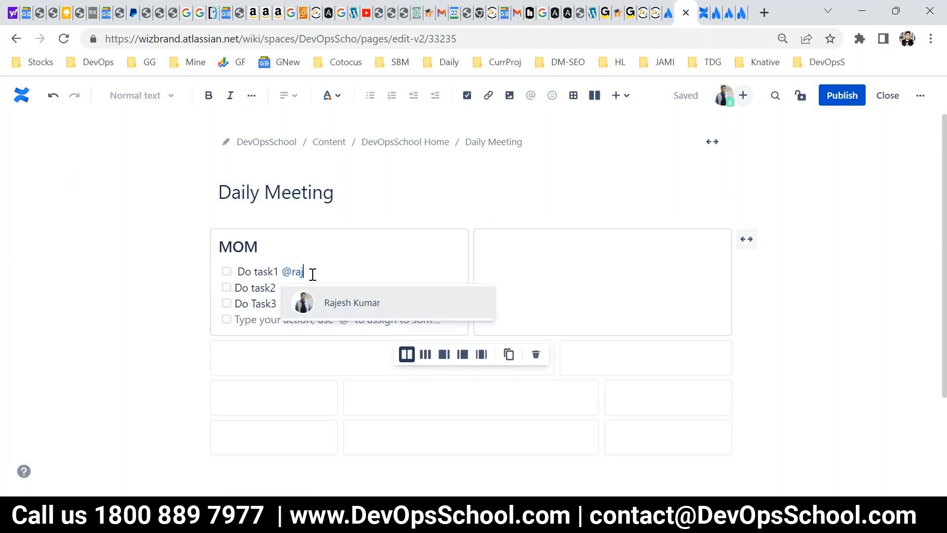
pyautogui.press('Return')
pyautogui.press('Down')
pyautogui.write('@')
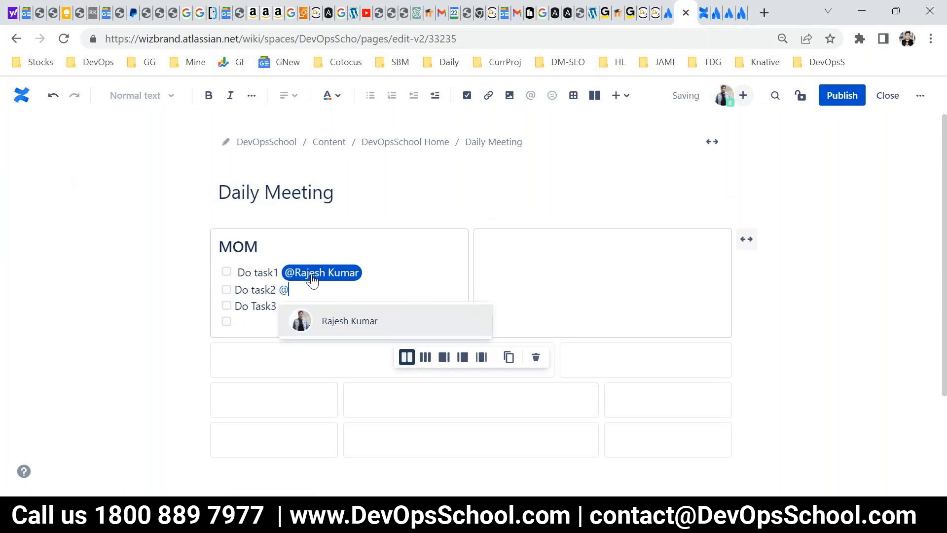
pyautogui.press('Return')
pyautogui.press('Down')
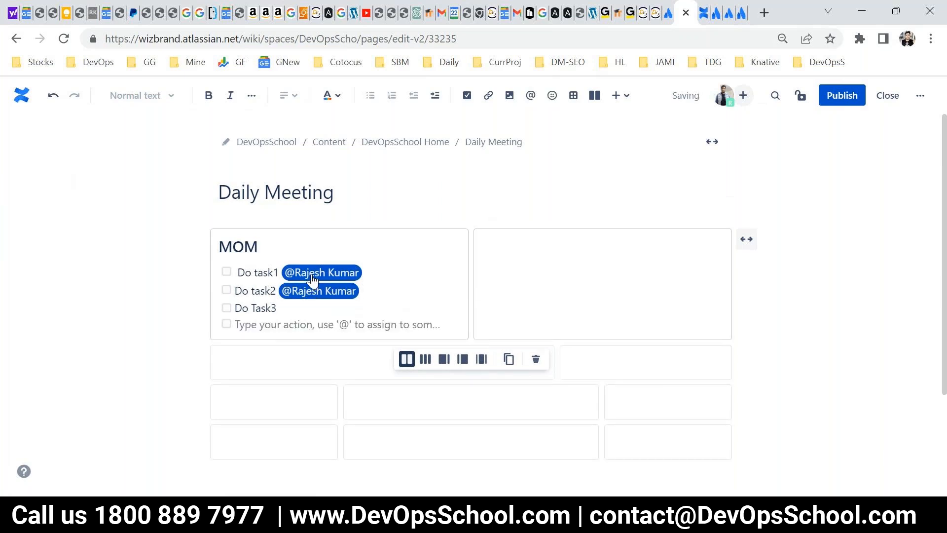
pyautogui.write('@raj')
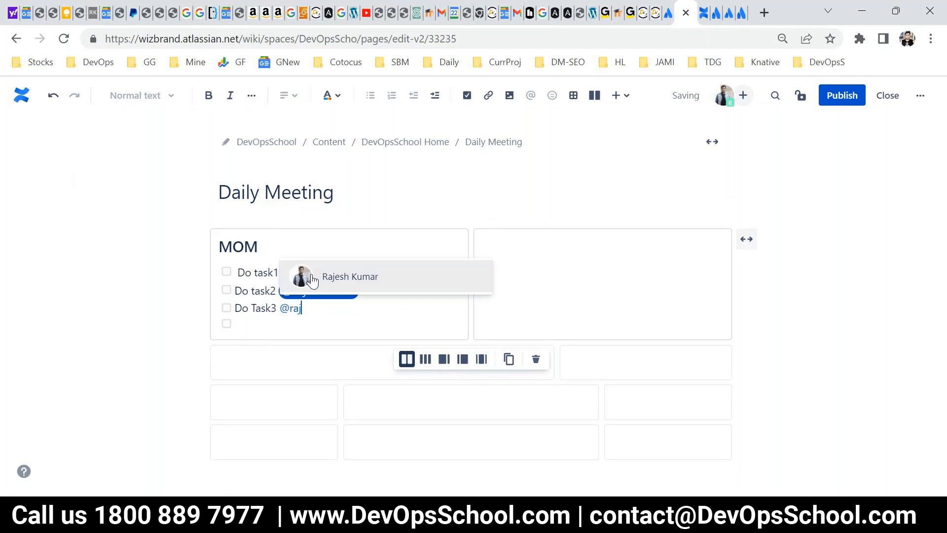
pyautogui.press('Return')
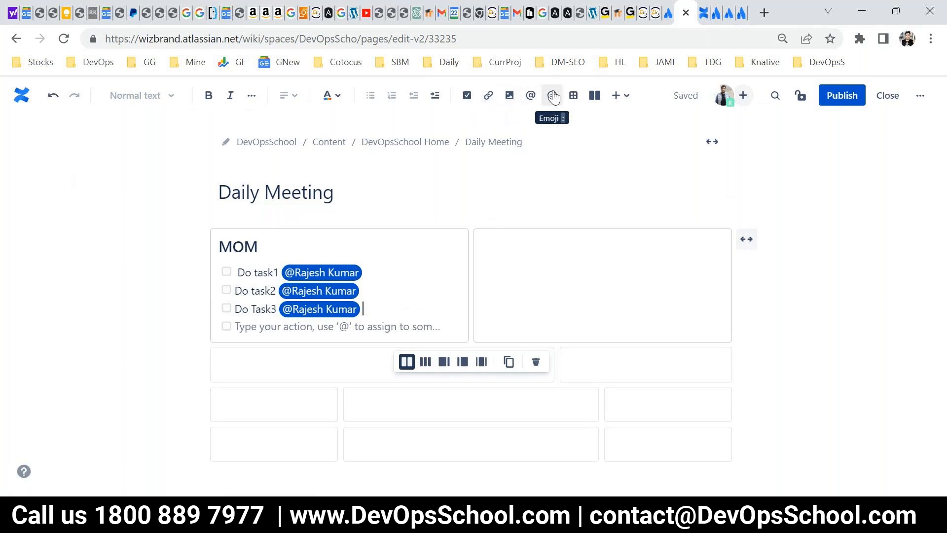
# Insert a table in the right column of the first layout row.
pyautogui.click(514, 272)
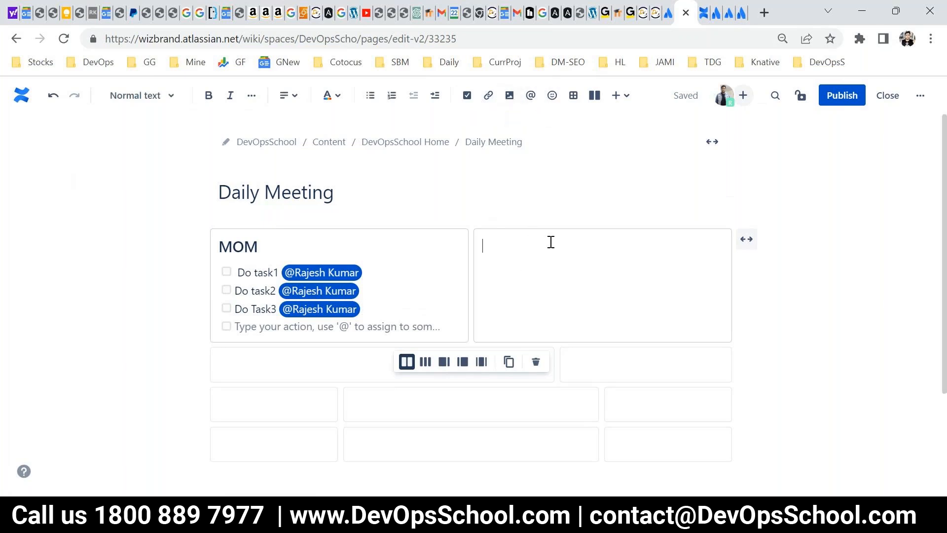
pyautogui.click(574, 95)
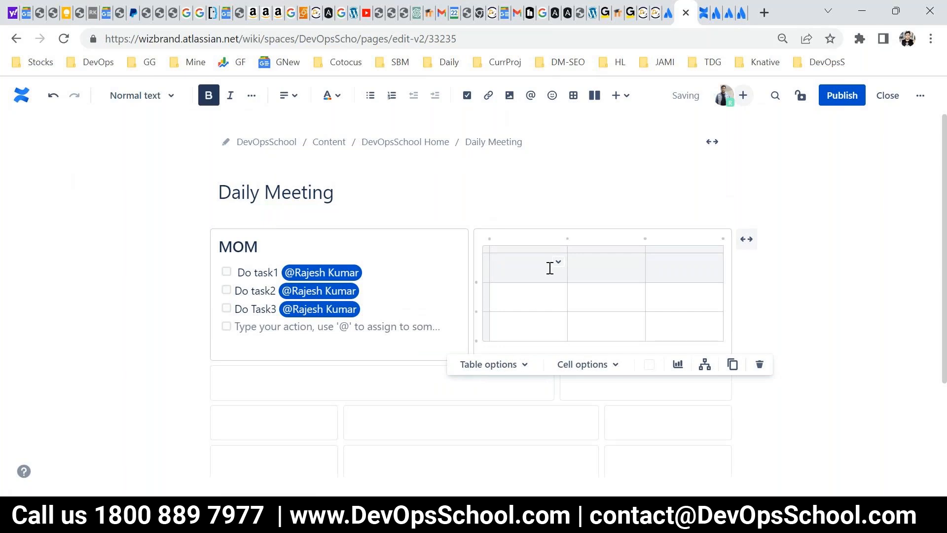
pyautogui.click(513, 262)
# Browse the complete list of insertable elements from the left cell of the second layout row.
pyautogui.scroll(-2, 513, 262)
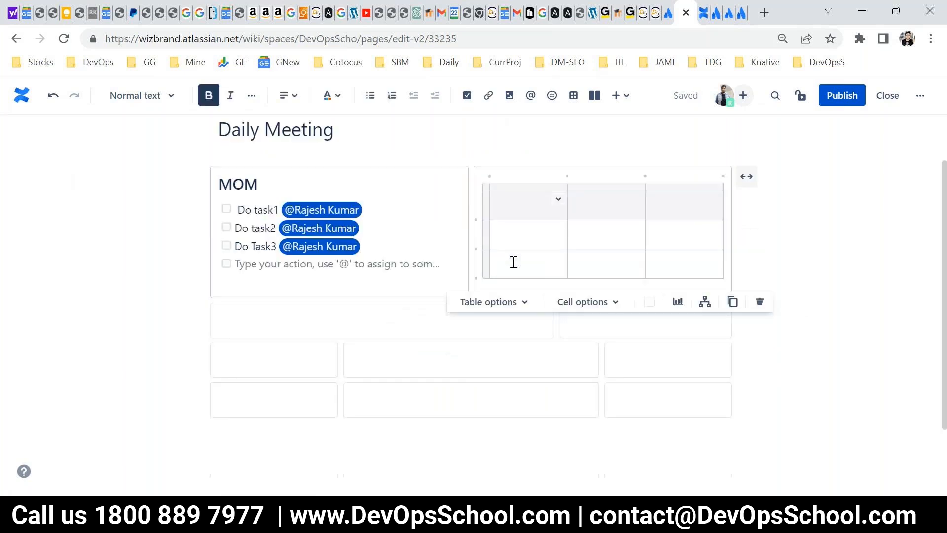
pyautogui.click(360, 300)
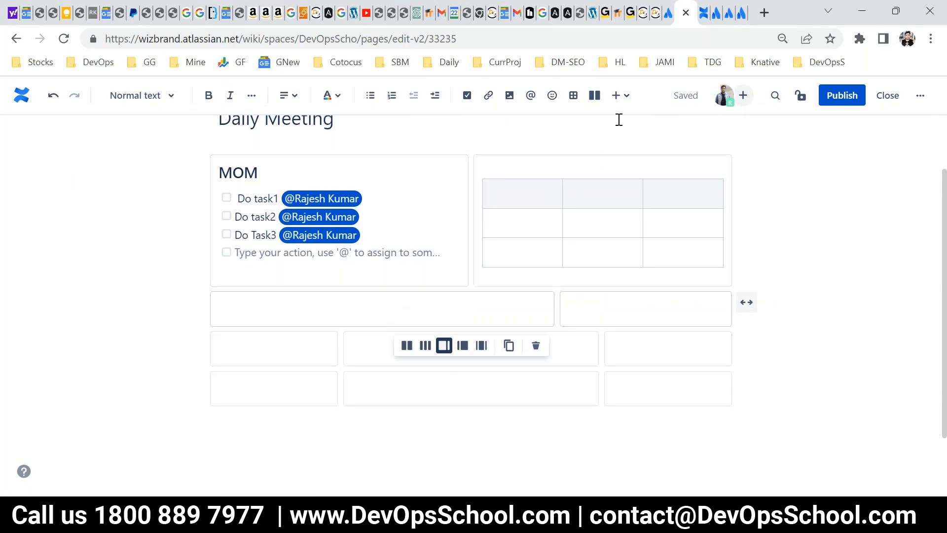
pyautogui.click(619, 102)
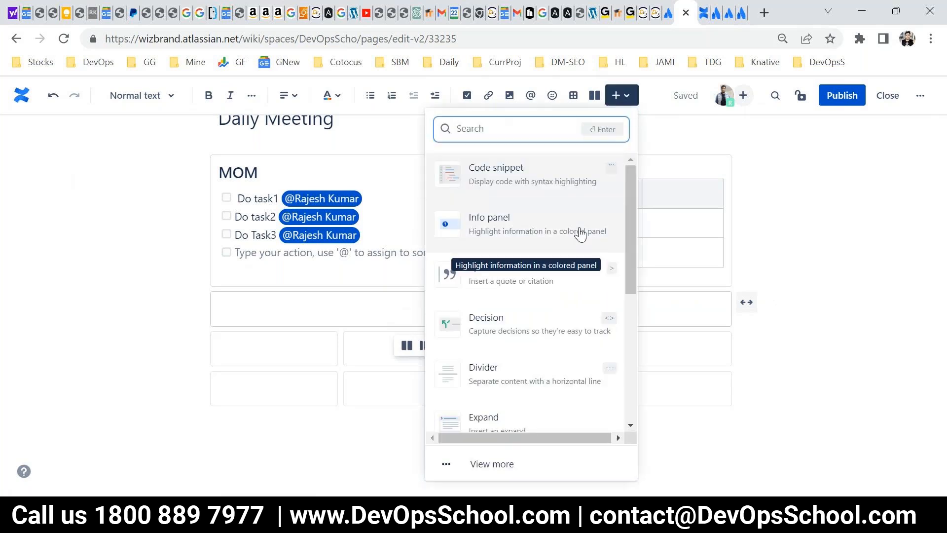
pyautogui.scroll(-5, 596, 268)
pyautogui.scroll(-1, 597, 268)
pyautogui.click(492, 464)
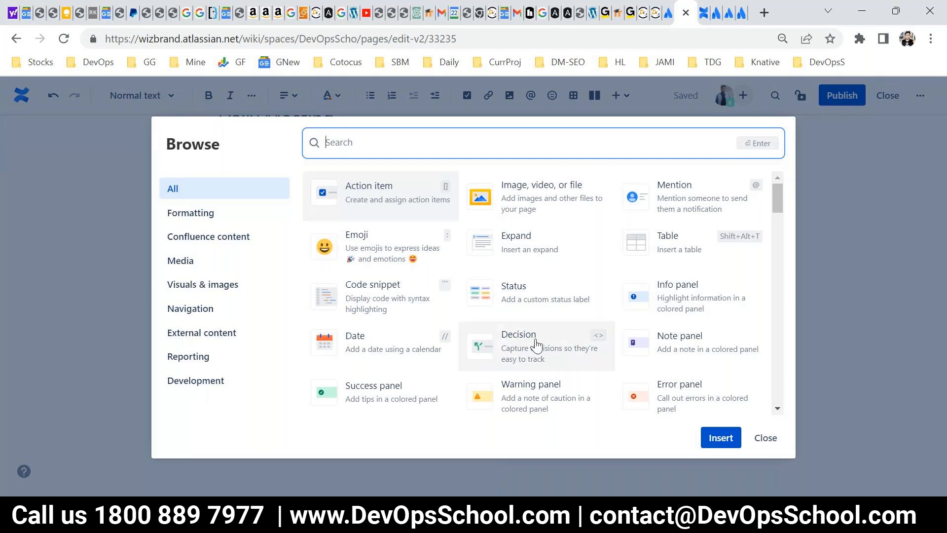
pyautogui.scroll(-12, 536, 345)
pyautogui.scroll(-12, 536, 344)
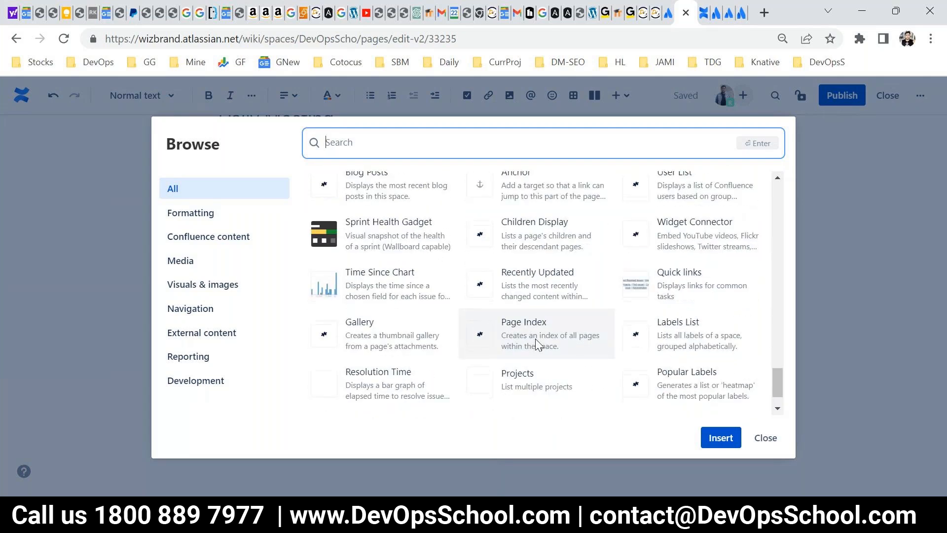
pyautogui.scroll(-1, 536, 344)
pyautogui.scroll(5, 533, 343)
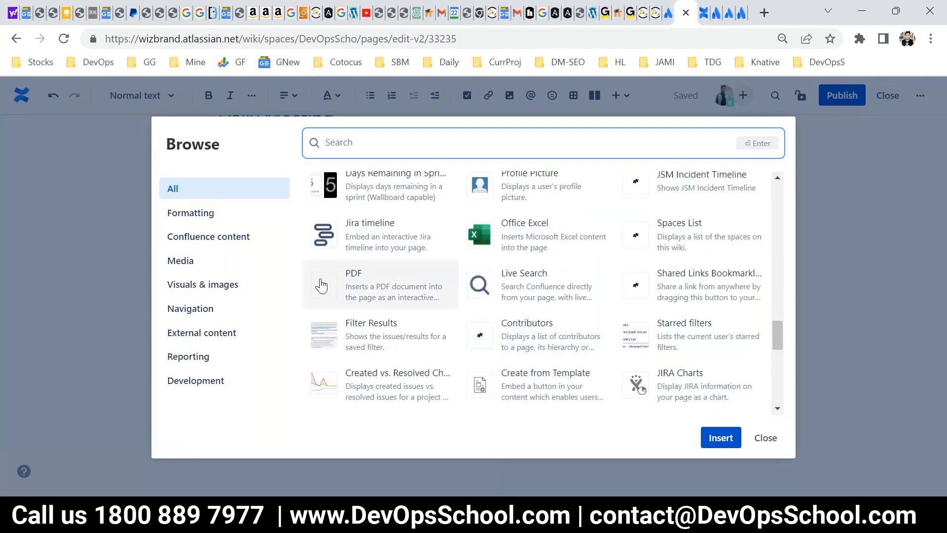
# Review the Formatting, Confluence content, Media, Visuals & images and Navigation element categories, return to All and leave the browser without inserting anything.
pyautogui.click(179, 216)
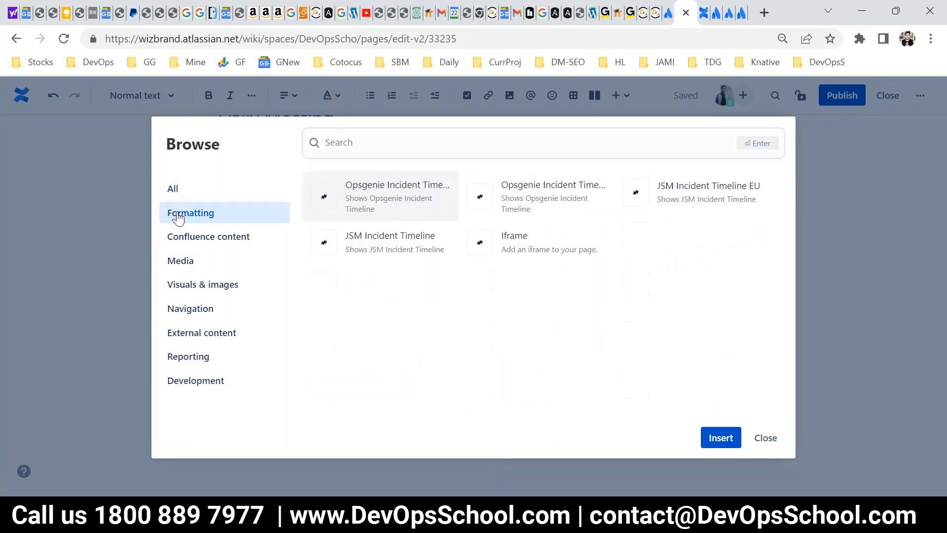
pyautogui.click(198, 241)
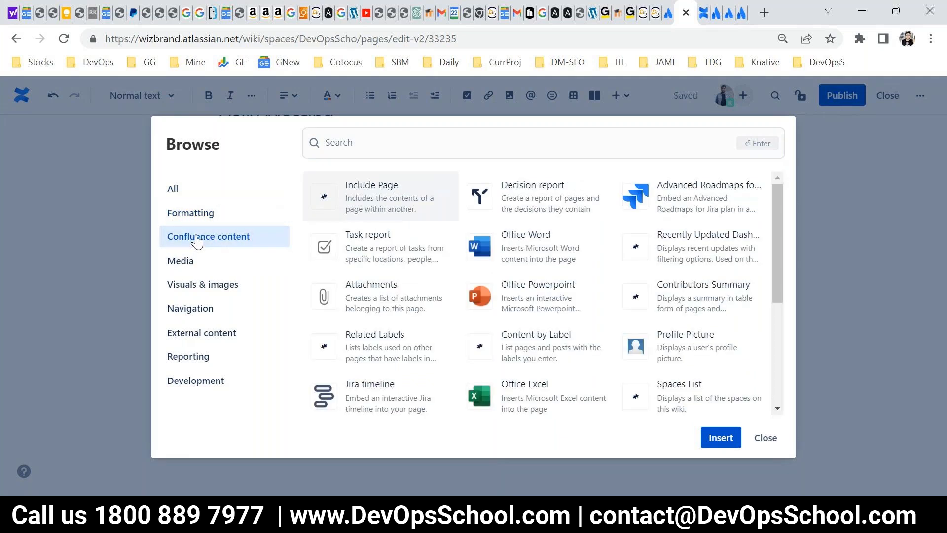
pyautogui.click(191, 261)
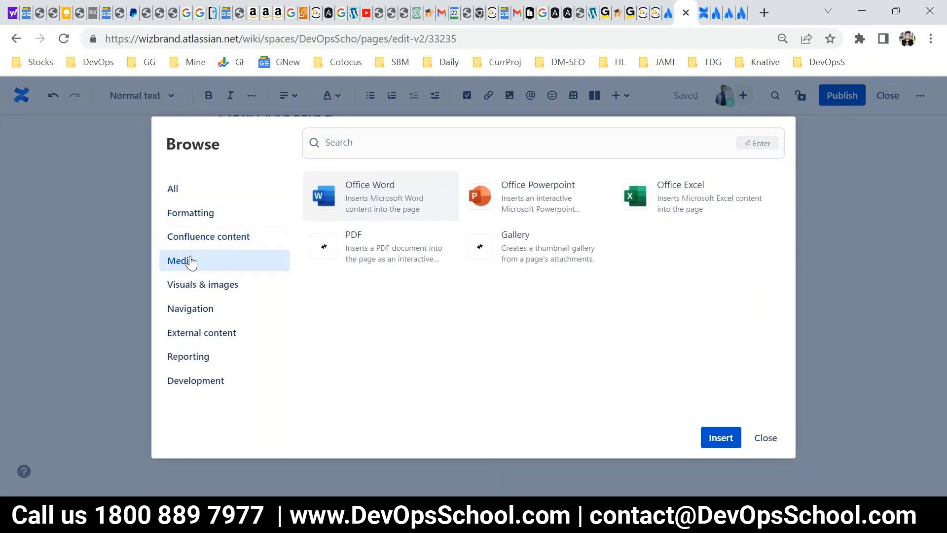
pyautogui.click(204, 291)
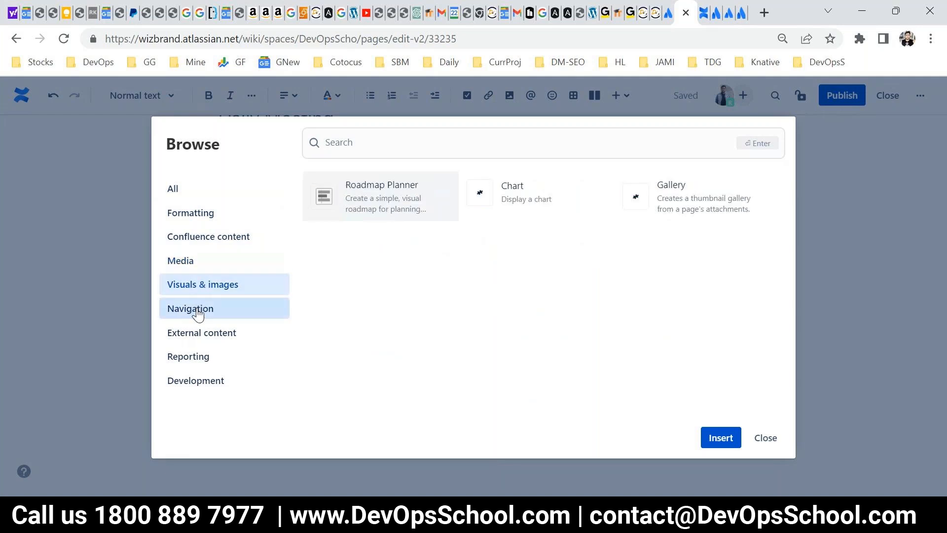
pyautogui.click(198, 313)
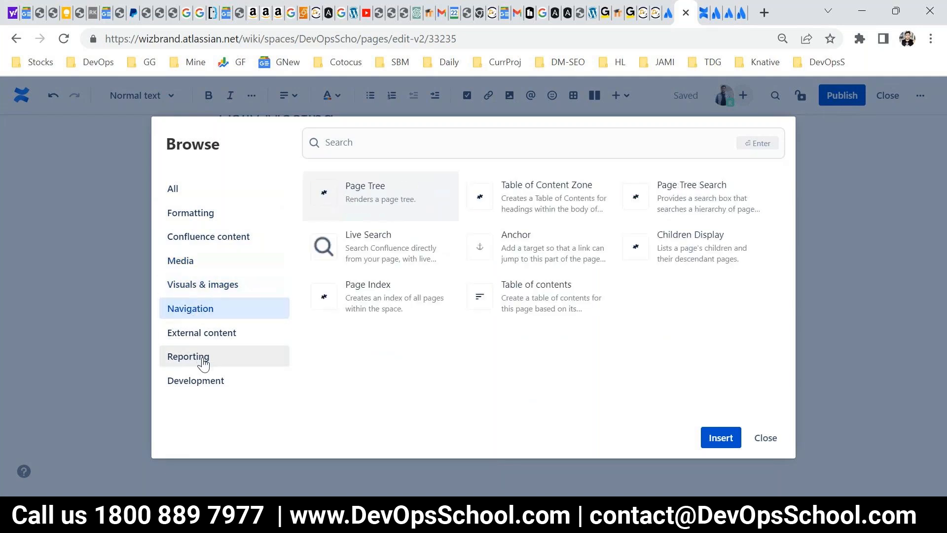
pyautogui.click(191, 197)
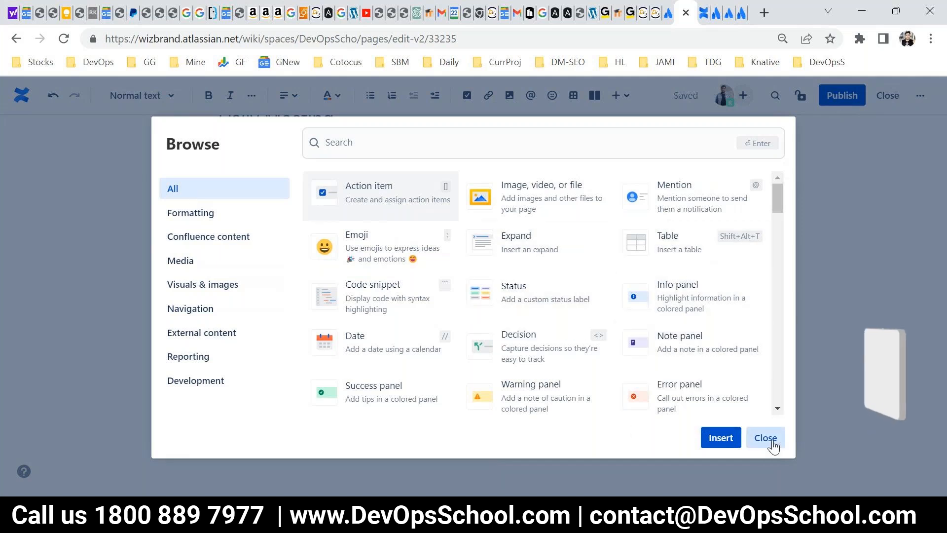
pyautogui.click(765, 437)
# Publish the Daily Meeting page.
pyautogui.scroll(-1, 550, 338)
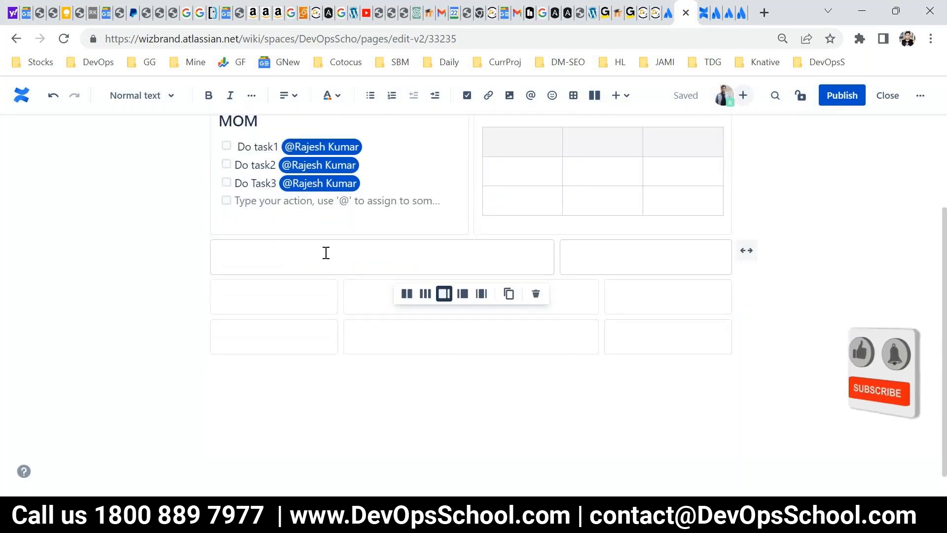
pyautogui.scroll(3, 333, 289)
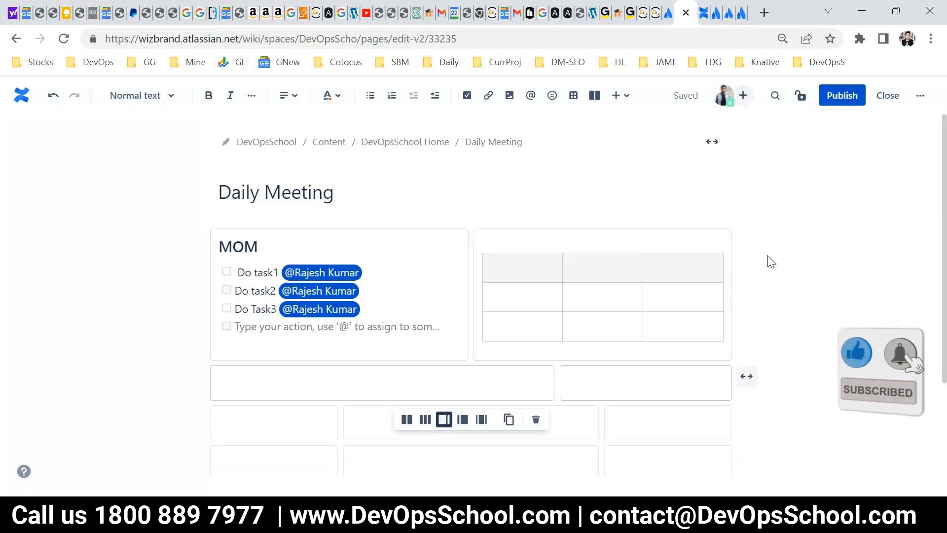
pyautogui.moveTo(335, 193); pyautogui.dragTo(206, 200)
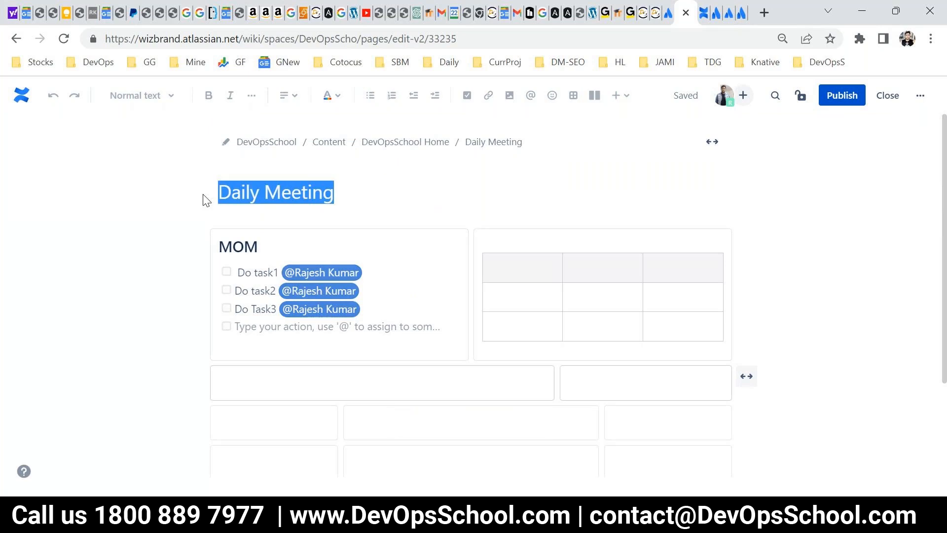
pyautogui.click(836, 98)
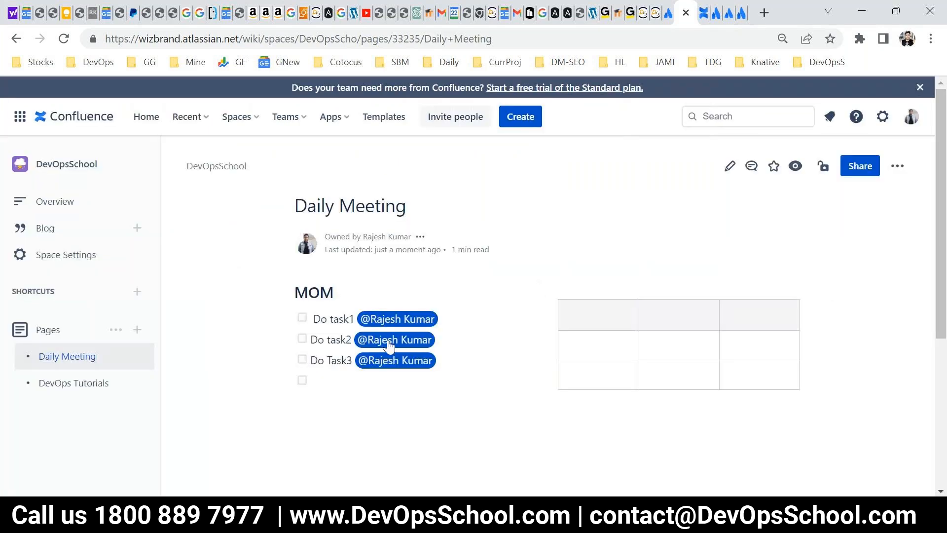
# Examine the additional page actions for Daily Meeting, including the Attachments options.
pyautogui.click(897, 166)
pyautogui.scroll(-3, 872, 342)
pyautogui.moveTo(821, 295)
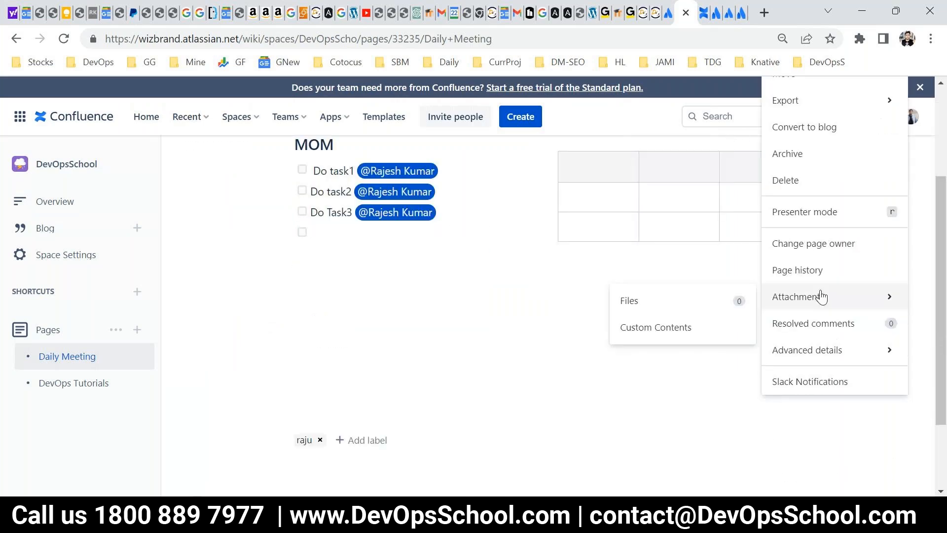
pyautogui.scroll(3, 222, 360)
# Open the DevOps Tutorials page for editing and insert an Attachments macro below its text.
pyautogui.click(68, 384)
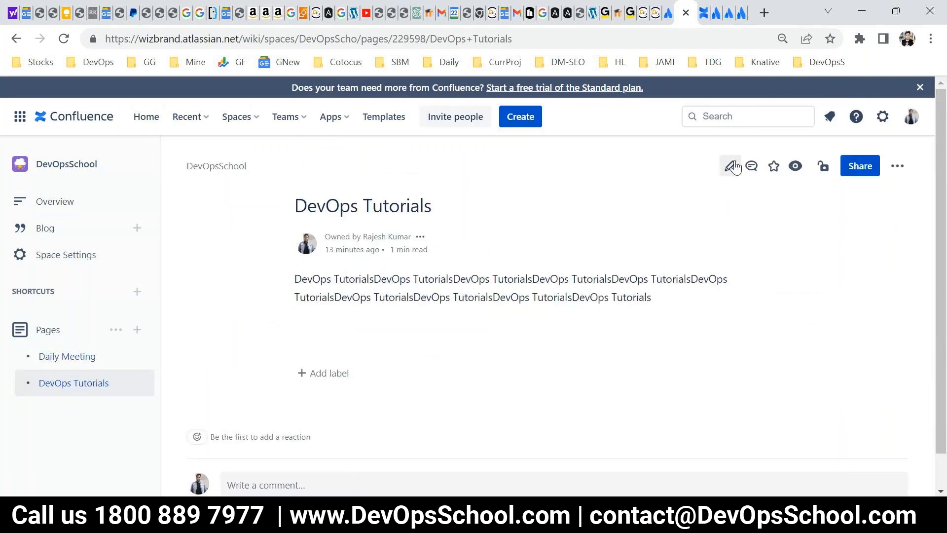
pyautogui.click(730, 166)
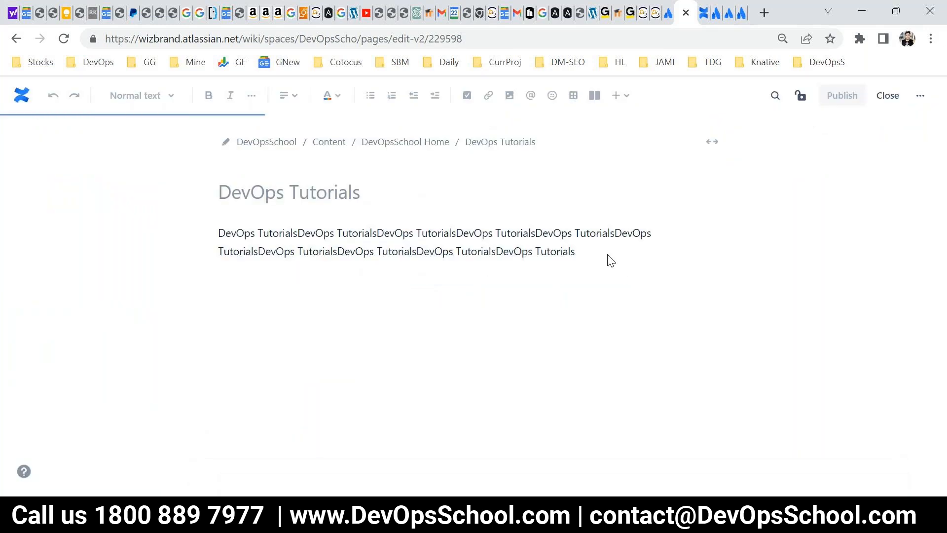
pyautogui.click(607, 276)
pyautogui.press('Return')
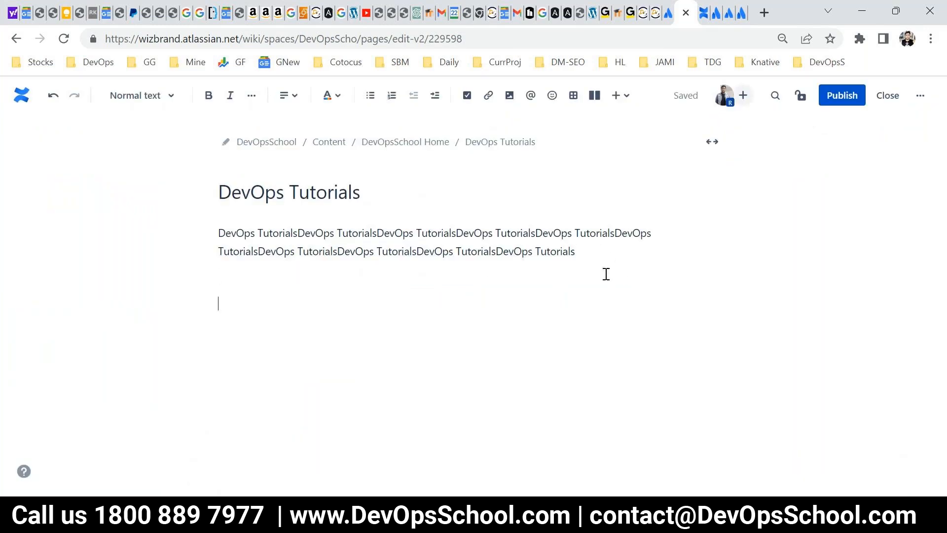
pyautogui.click(619, 97)
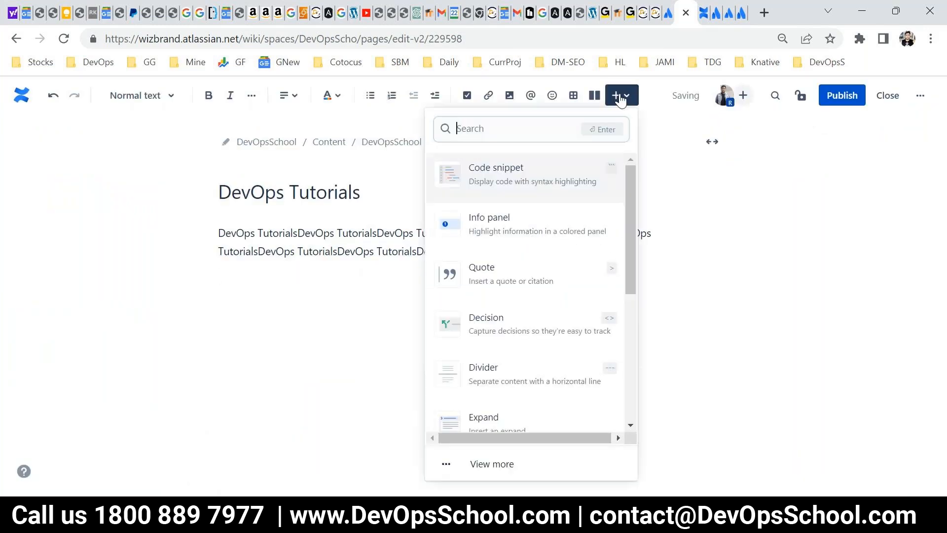
pyautogui.write('atta')
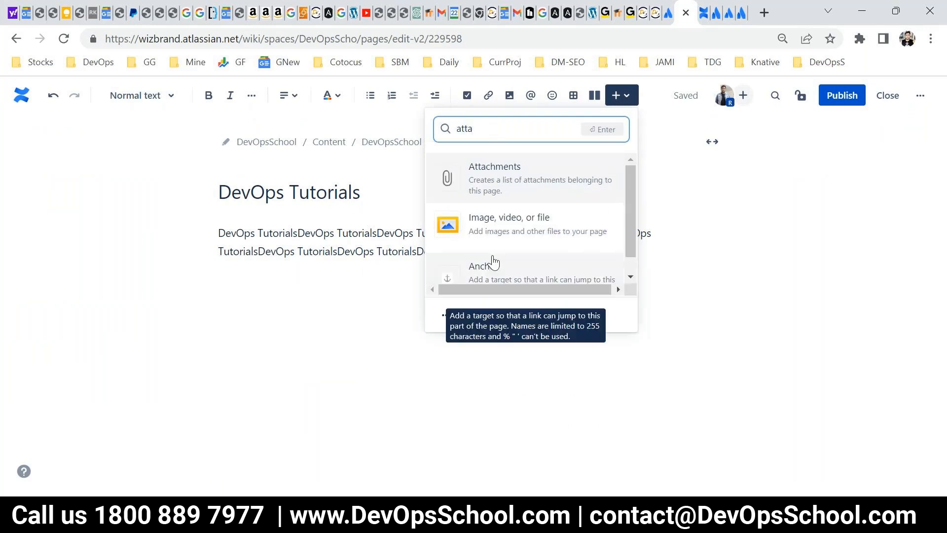
pyautogui.click(505, 176)
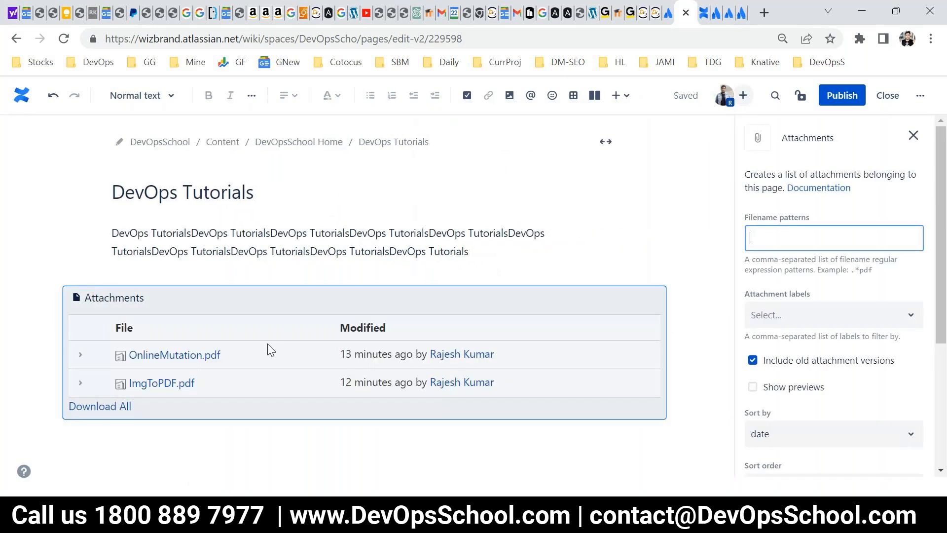
# Publish the DevOps Tutorials page and review its attachments list.
pyautogui.click(841, 96)
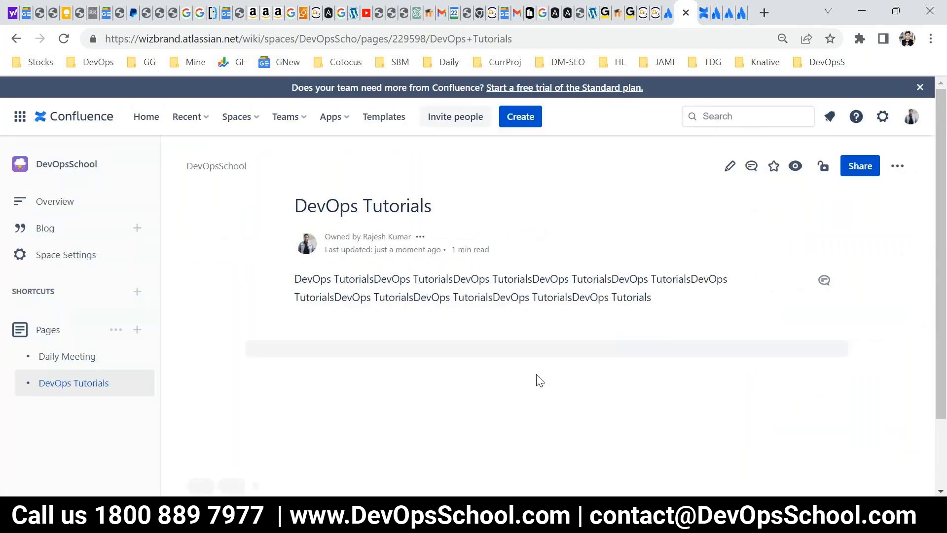
pyautogui.scroll(-2, 655, 352)
pyautogui.scroll(-3, 656, 355)
pyautogui.scroll(4, 249, 306)
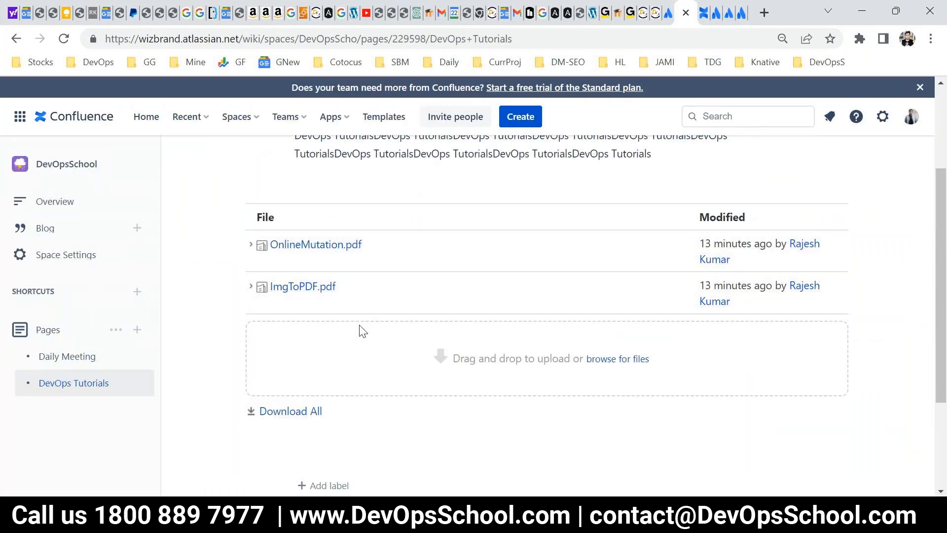
pyautogui.scroll(3, 362, 329)
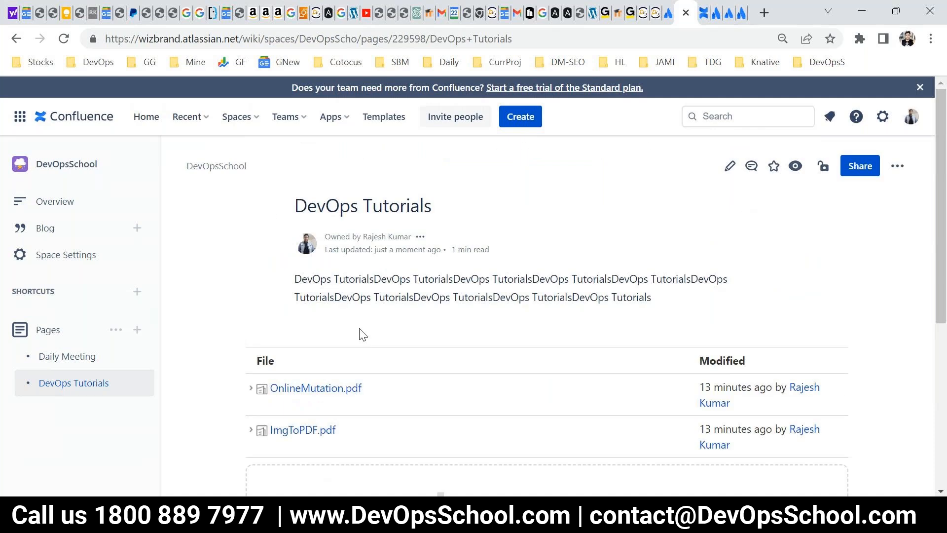
# Edit the DevOps Tutorials page again and insert a Children Display macro between the text and the attachments list.
pyautogui.click(729, 167)
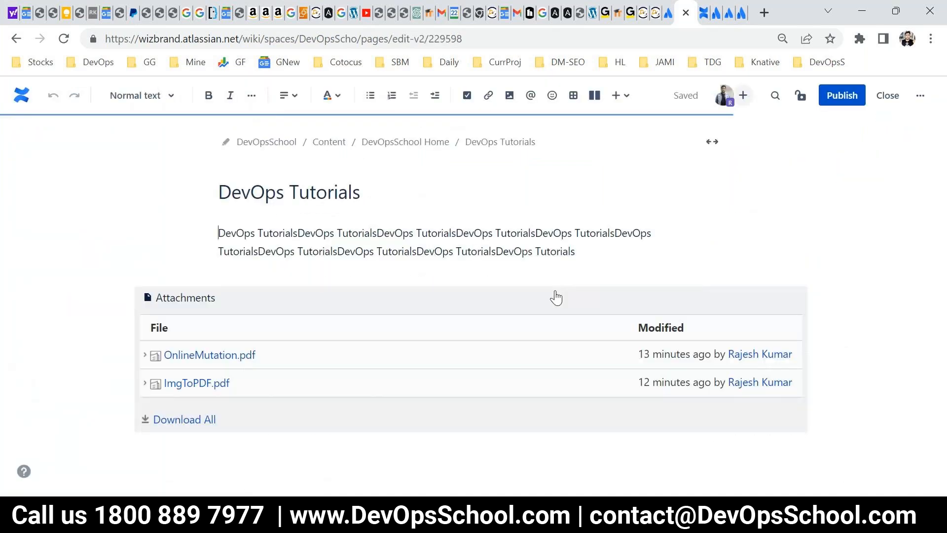
pyautogui.click(602, 261)
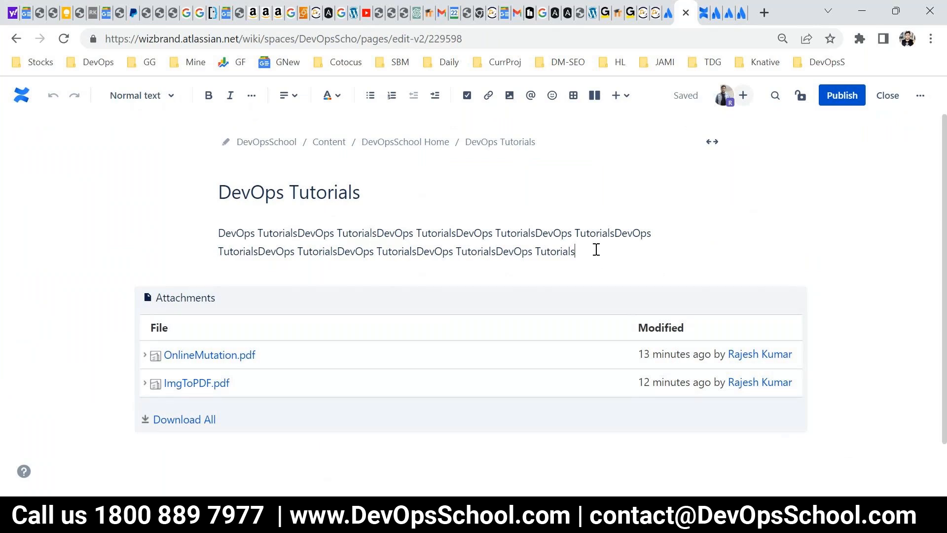
pyautogui.press('Return')
pyautogui.press('Return')
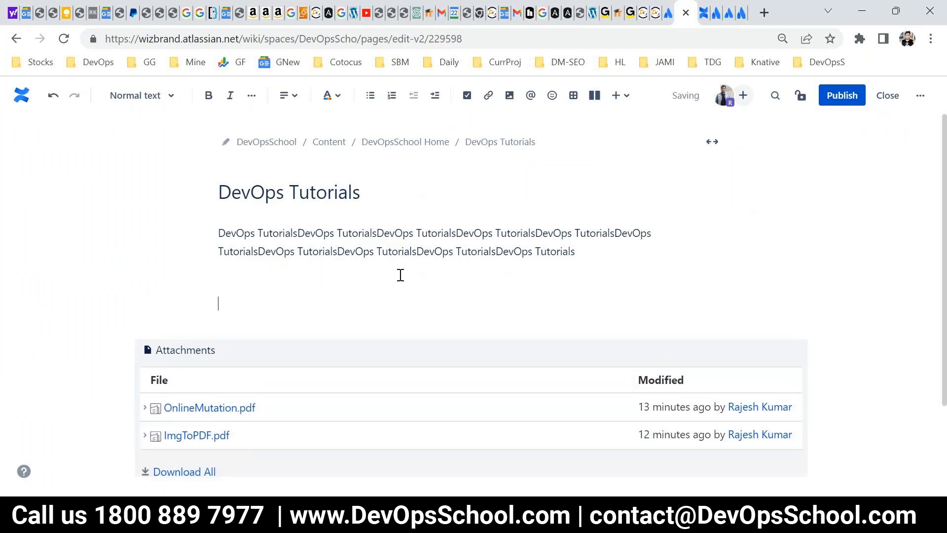
pyautogui.click(624, 96)
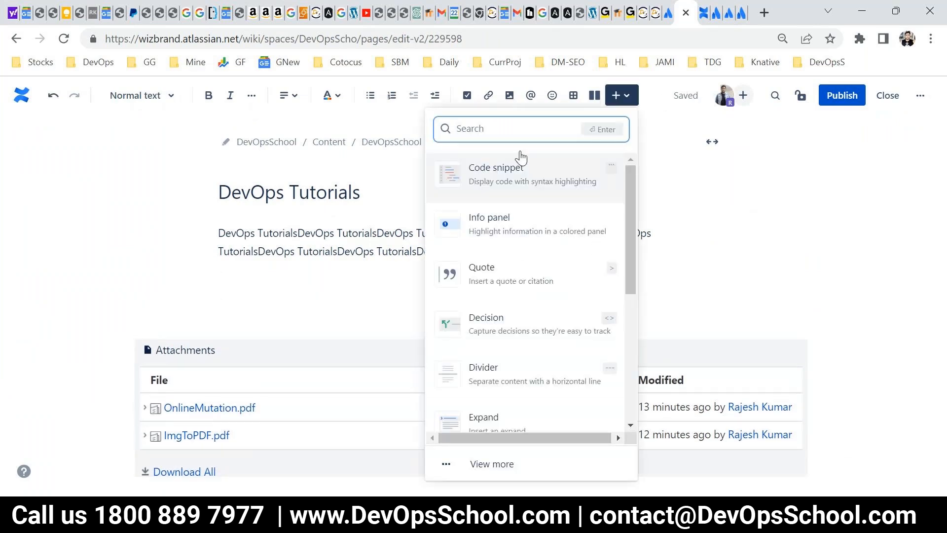
pyautogui.write('ch')
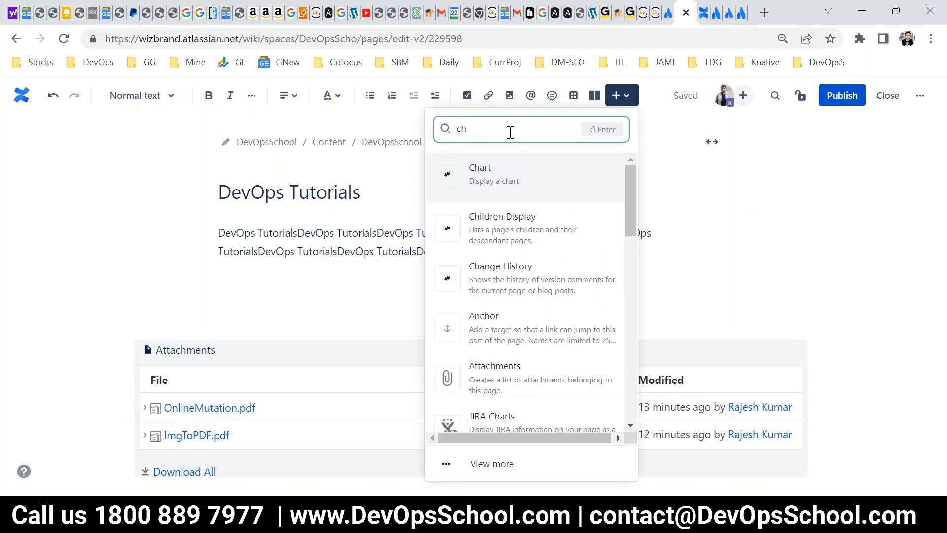
pyautogui.click(500, 225)
# Publish DevOps Tutorials with the Children Display macro and look over the published page.
pyautogui.click(842, 96)
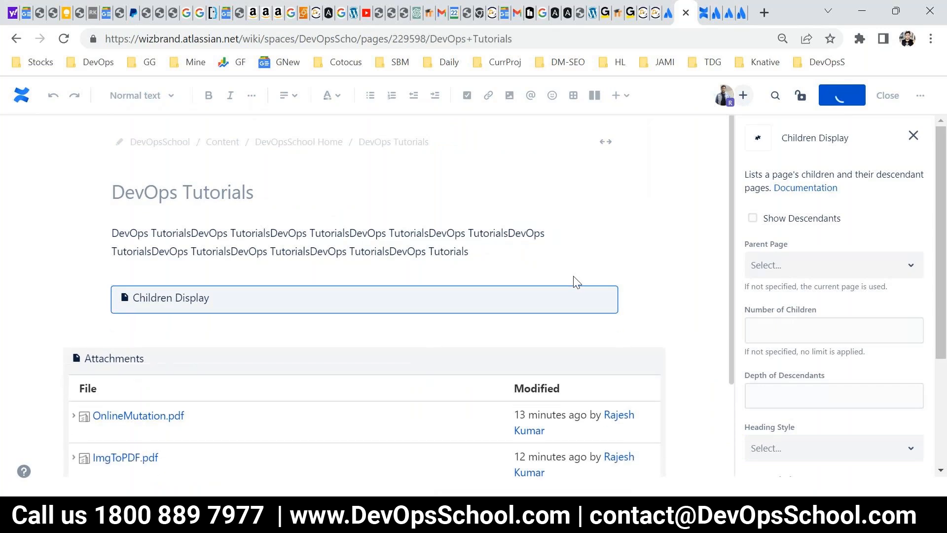
pyautogui.scroll(-3, 403, 252)
pyautogui.scroll(2, 404, 253)
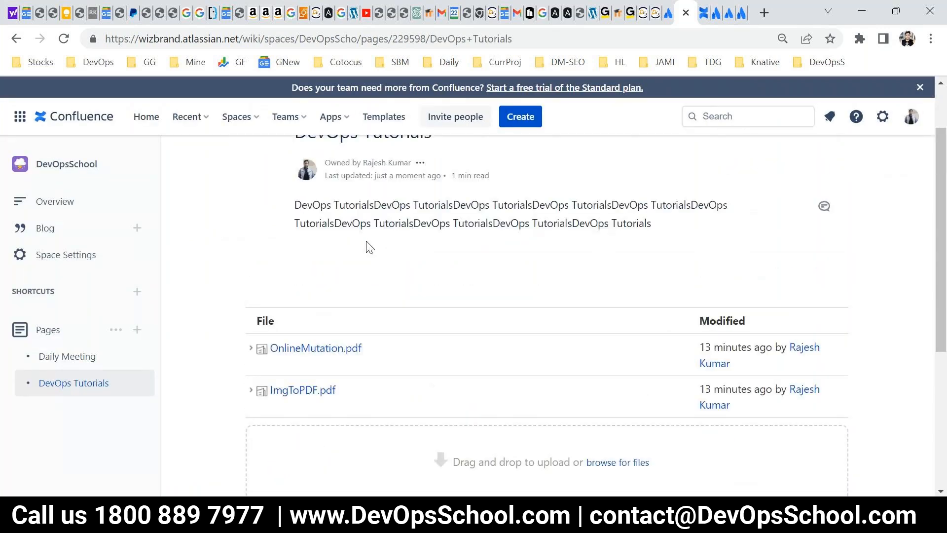
# Create a page titled "Child 1 Page" under DevOps Tutorials and publish it.
pyautogui.click(527, 121)
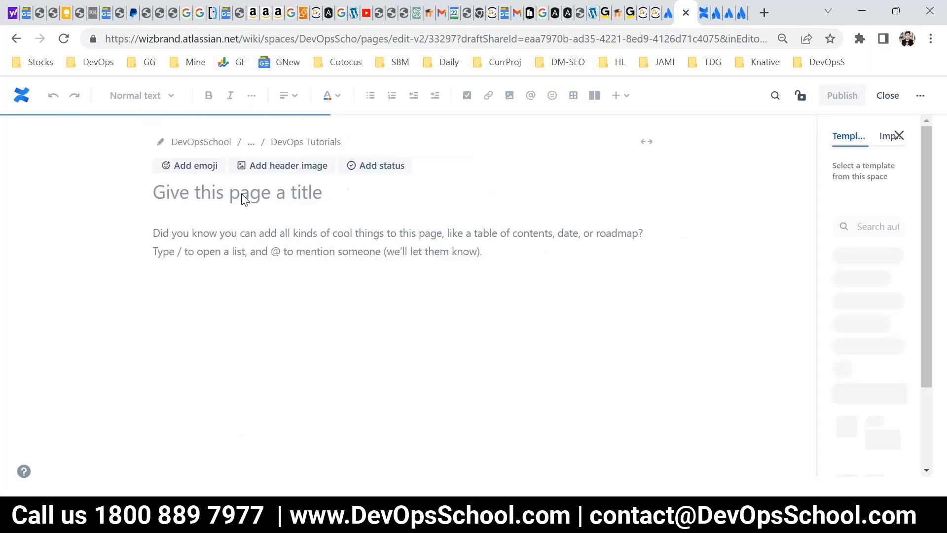
pyautogui.write('Child')
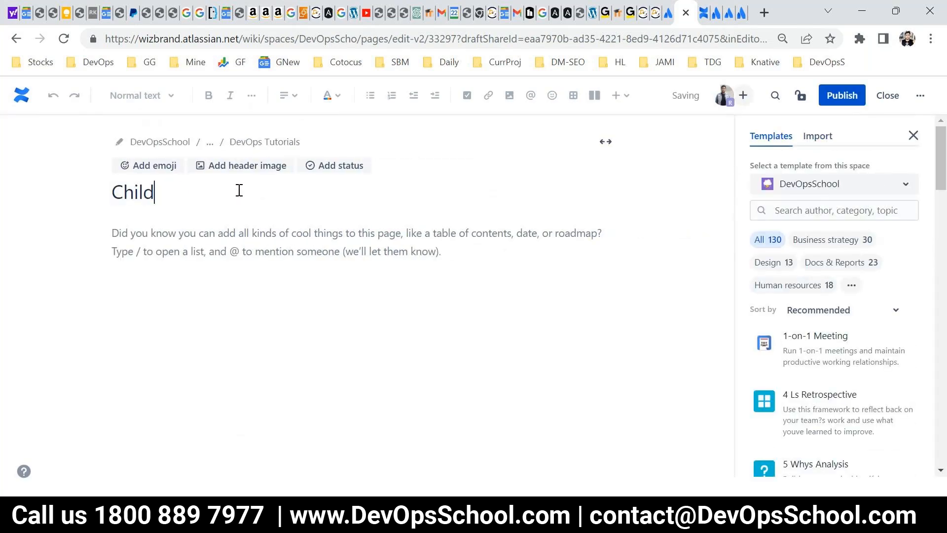
pyautogui.write(' 1 Pagw')
pyautogui.press('BackSpace')
pyautogui.write('e')
pyautogui.hotkey('ctrl', 'a')
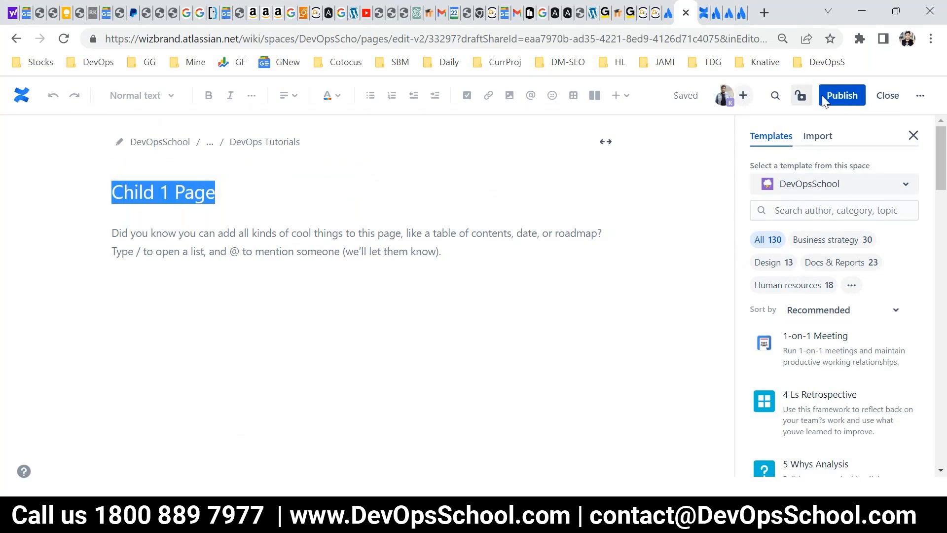
pyautogui.click(828, 98)
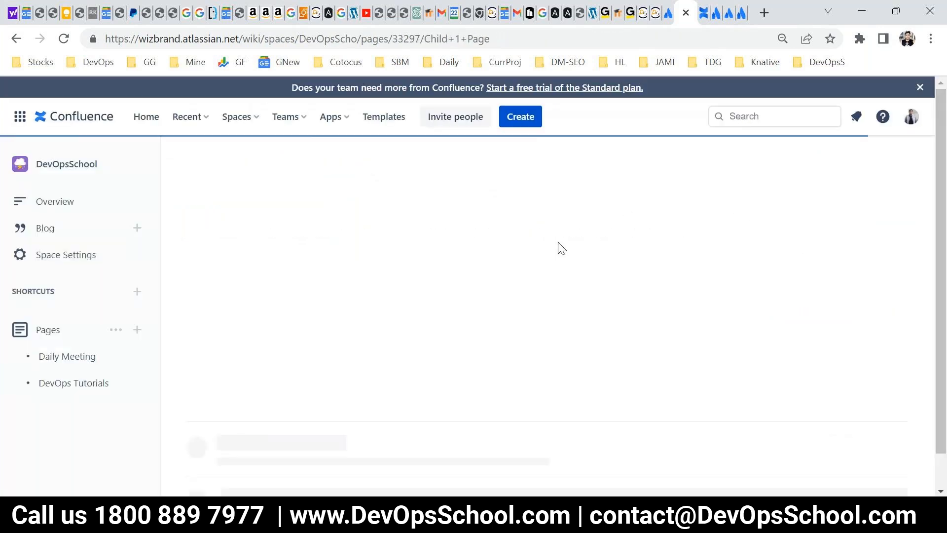
# Create and publish a second child page under DevOps Tutorials titled "Child 2 Page".
pyautogui.click(71, 386)
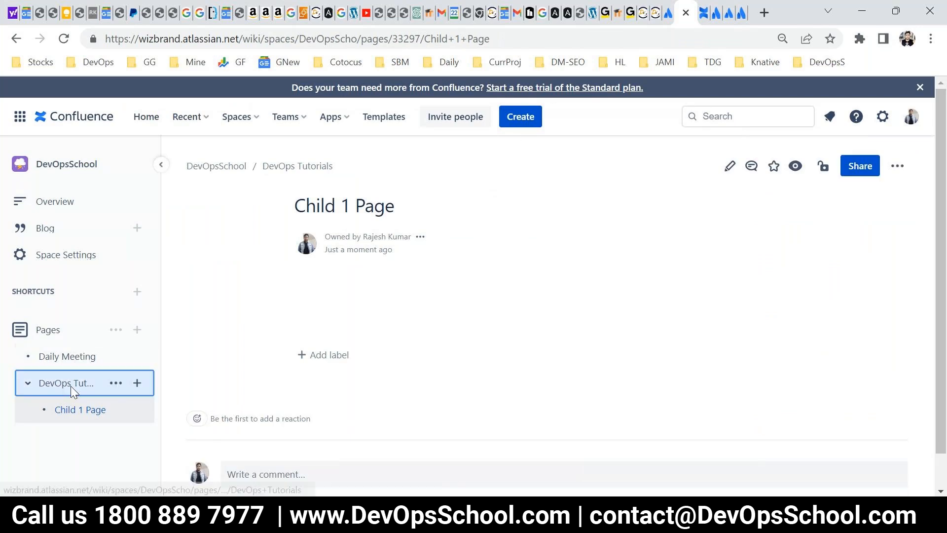
pyautogui.click(521, 118)
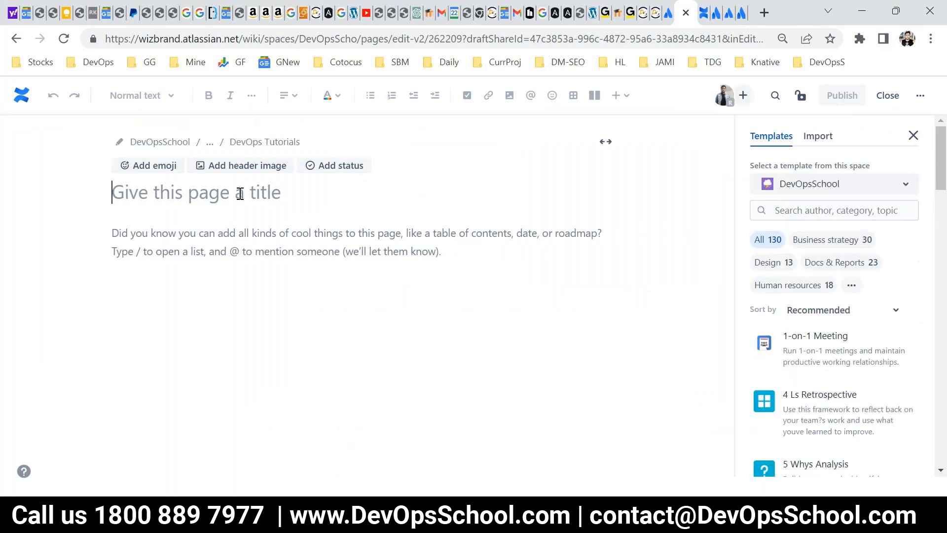
pyautogui.write('Child 1 Page')
pyautogui.press('Left')
pyautogui.press('Left')
pyautogui.press('Left')
pyautogui.press('Left')
pyautogui.press('Left')
pyautogui.press('BackSpace')
pyautogui.write('2')
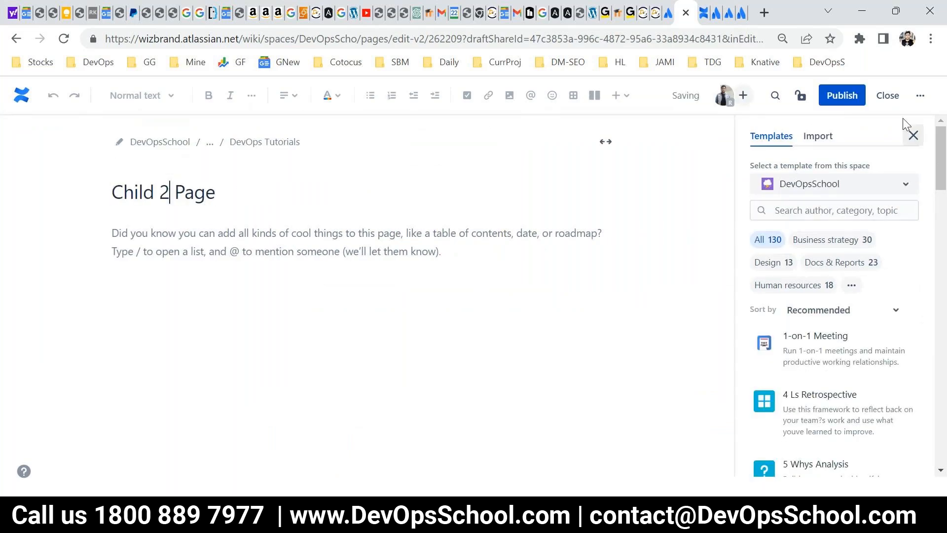
pyautogui.click(842, 95)
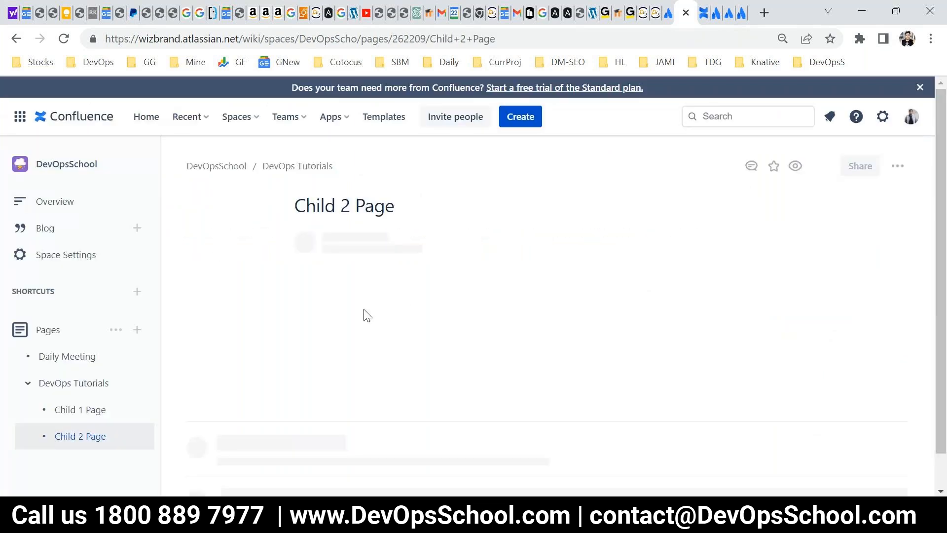
# Return to the DevOps Tutorials page and reload it to check the Children Display list.
pyautogui.click(287, 167)
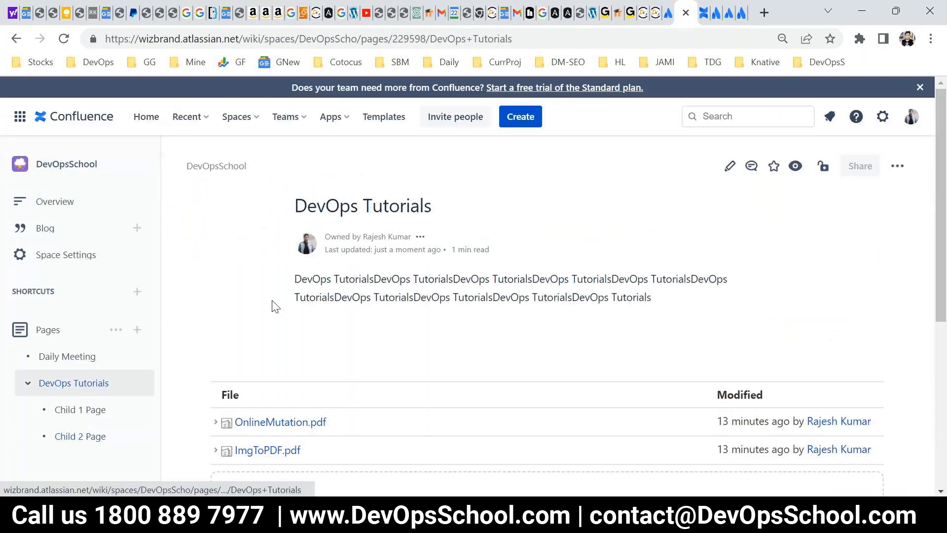
pyautogui.scroll(-5, 321, 335)
pyautogui.scroll(5, 324, 337)
pyautogui.click(63, 38)
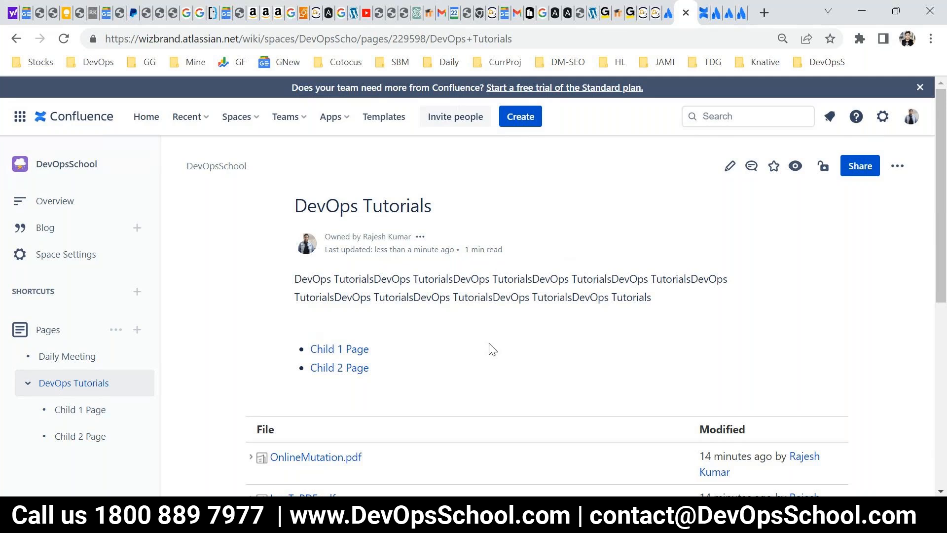
# View the page history of DevOps Tutorials, then return to the page.
pyautogui.click(896, 167)
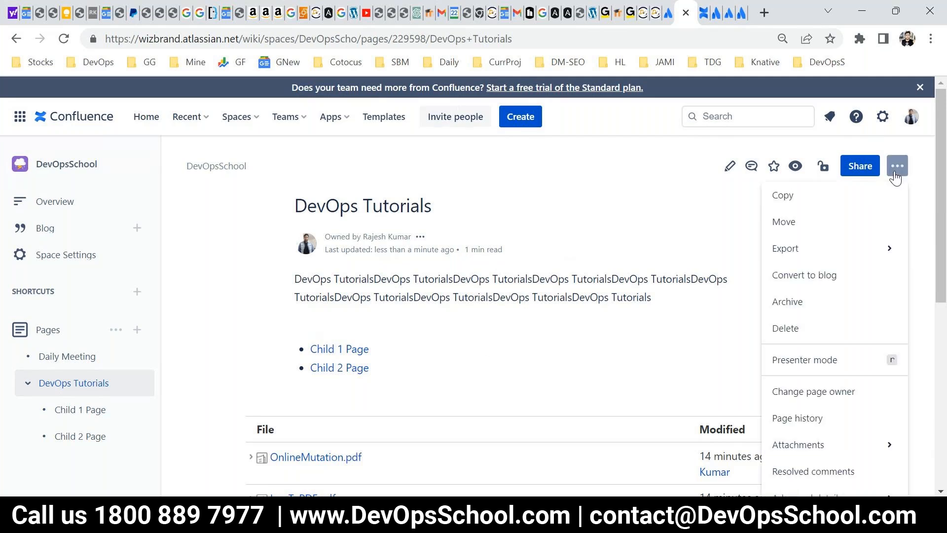
pyautogui.scroll(-2, 753, 310)
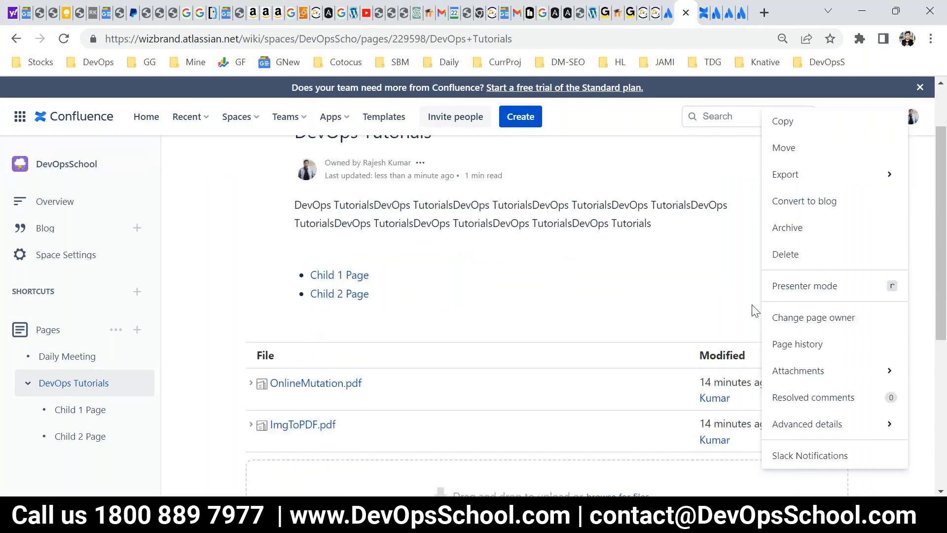
pyautogui.click(804, 346)
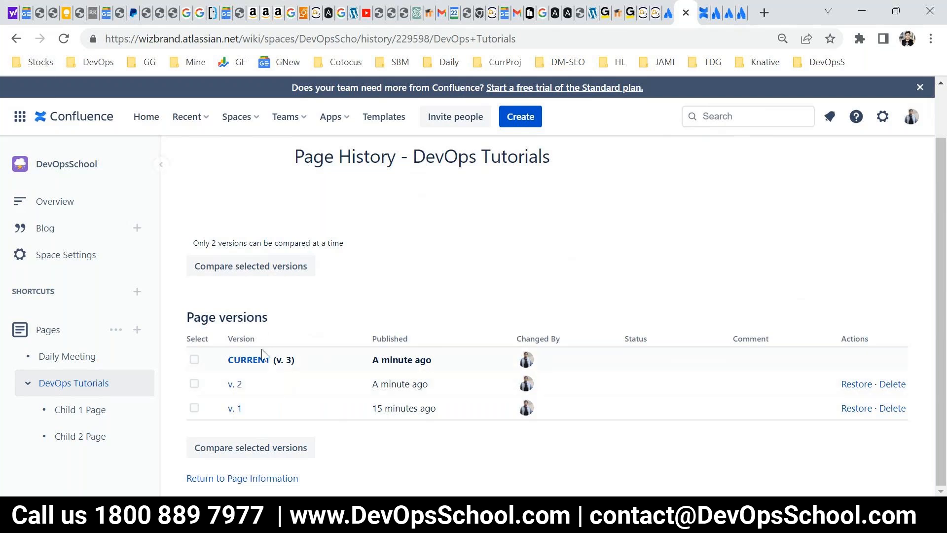
pyautogui.click(16, 38)
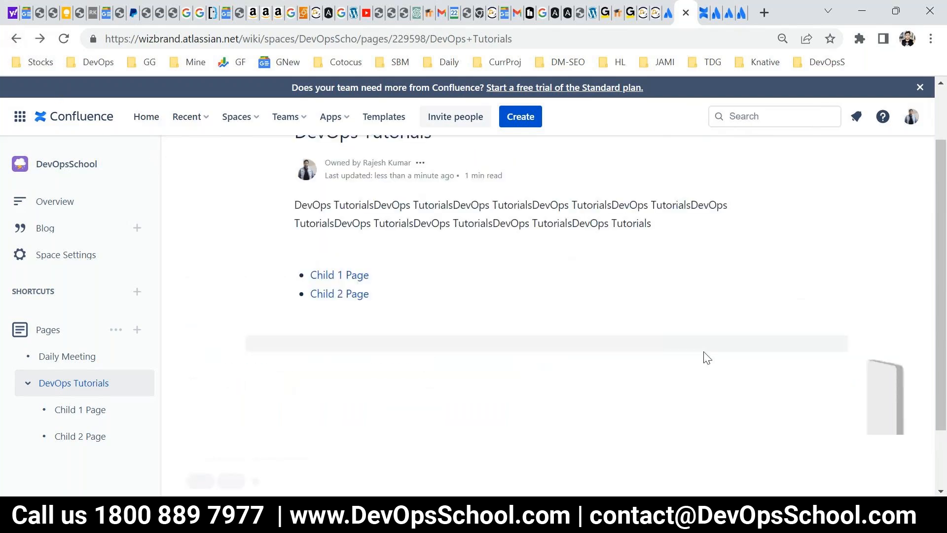
# Open DevOps Tutorials for editing and place the cursor between the Children Display and Attachments macros.
pyautogui.click(730, 166)
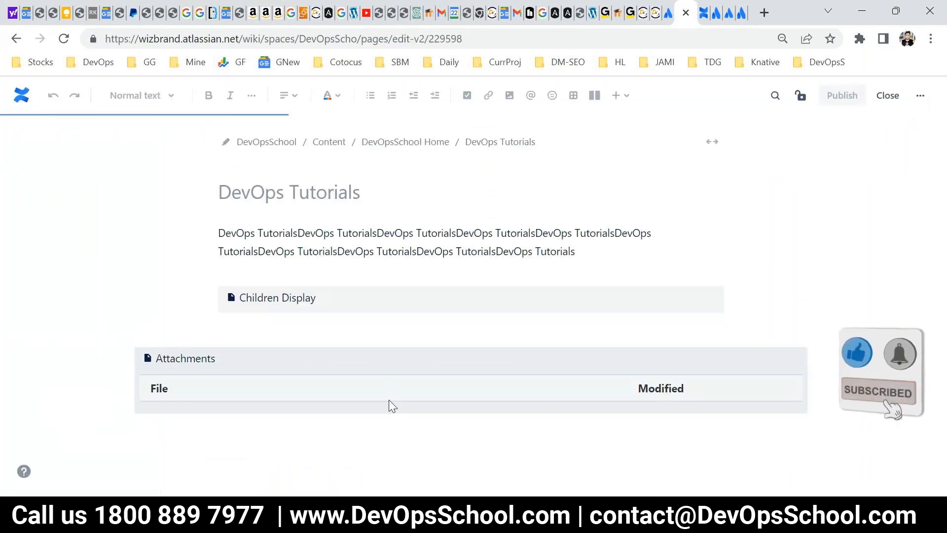
pyautogui.click(296, 371)
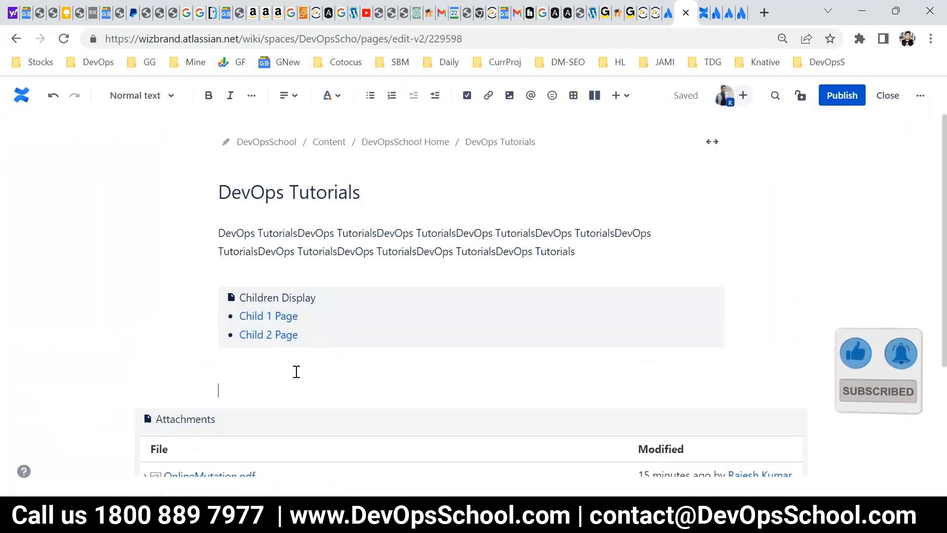
pyautogui.click(602, 98)
pyautogui.click(617, 96)
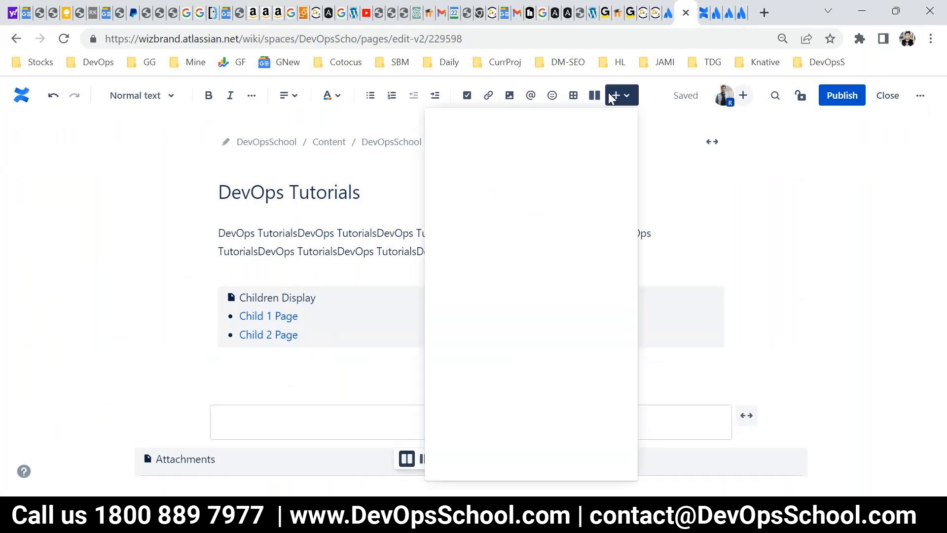
pyautogui.click(231, 383)
pyautogui.click(232, 382)
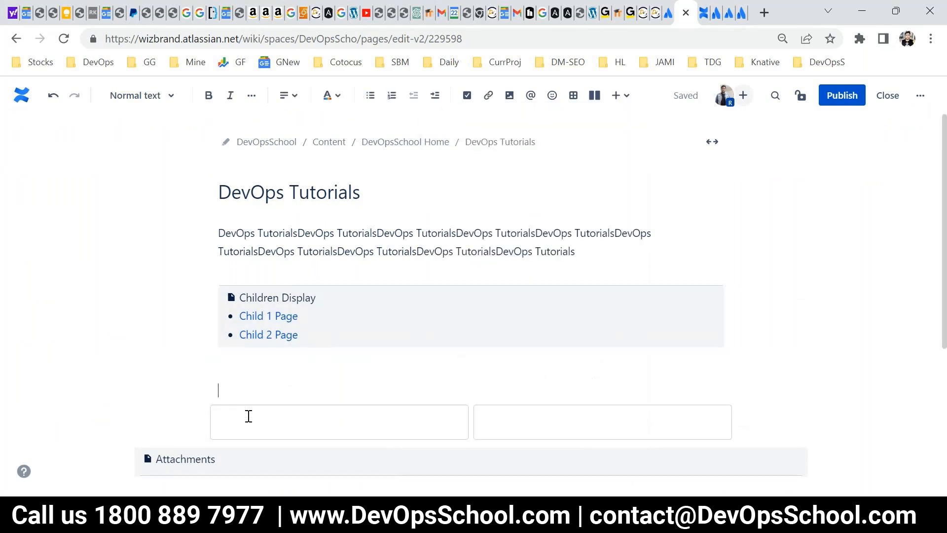
pyautogui.click(249, 417)
pyautogui.click(243, 389)
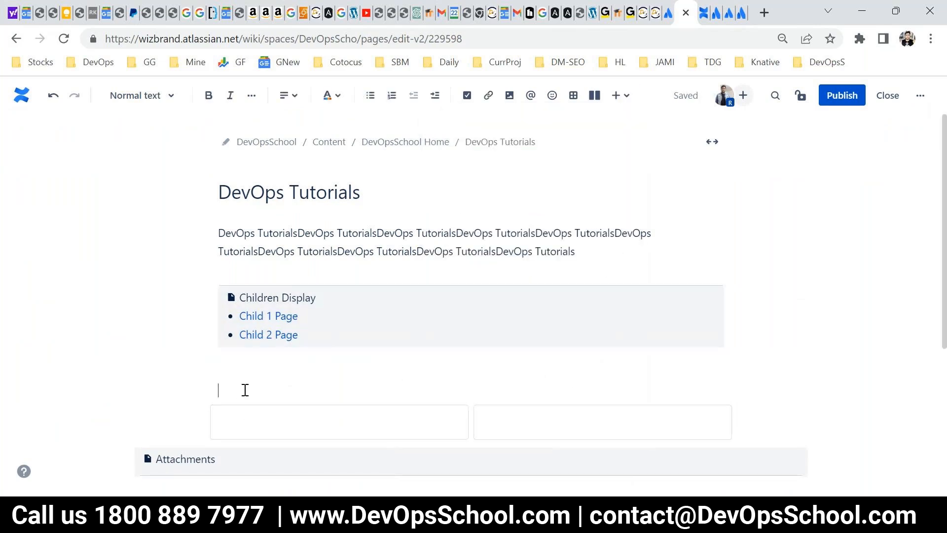
pyautogui.click(338, 427)
pyautogui.click(535, 459)
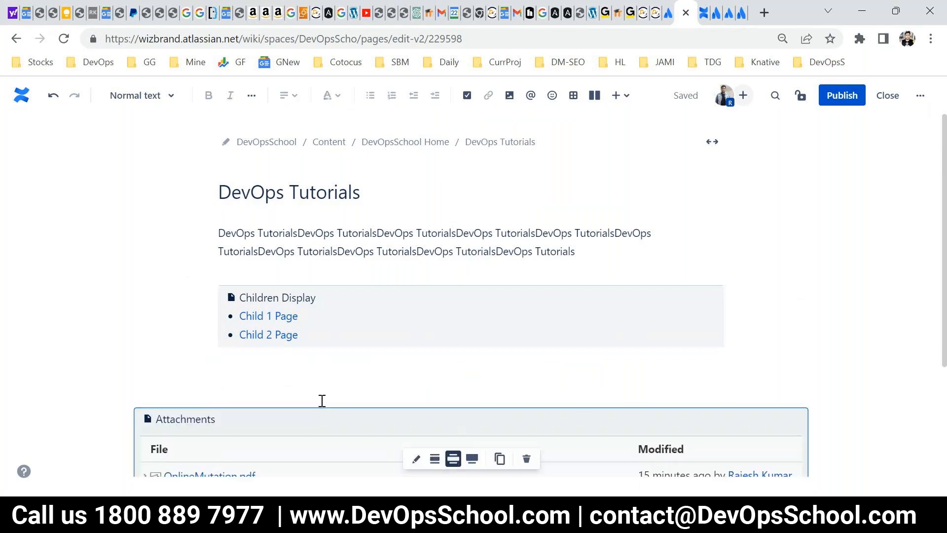
# Search the insertable elements for "version" and insert a Change History macro between the Children Display and Attachments macros.
pyautogui.click(620, 95)
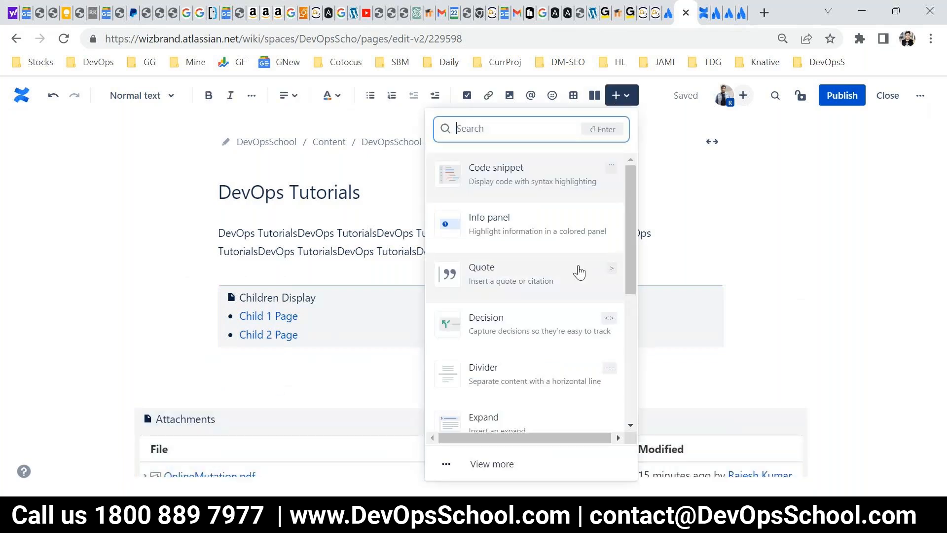
pyautogui.write('rev')
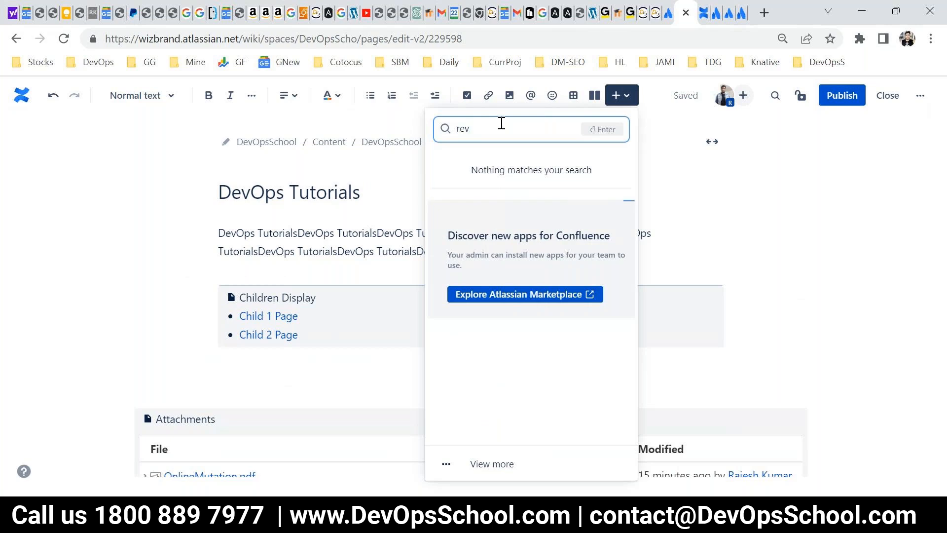
pyautogui.press('BackSpace')
pyautogui.hotkey('ctrl', 'a')
pyautogui.write('vers')
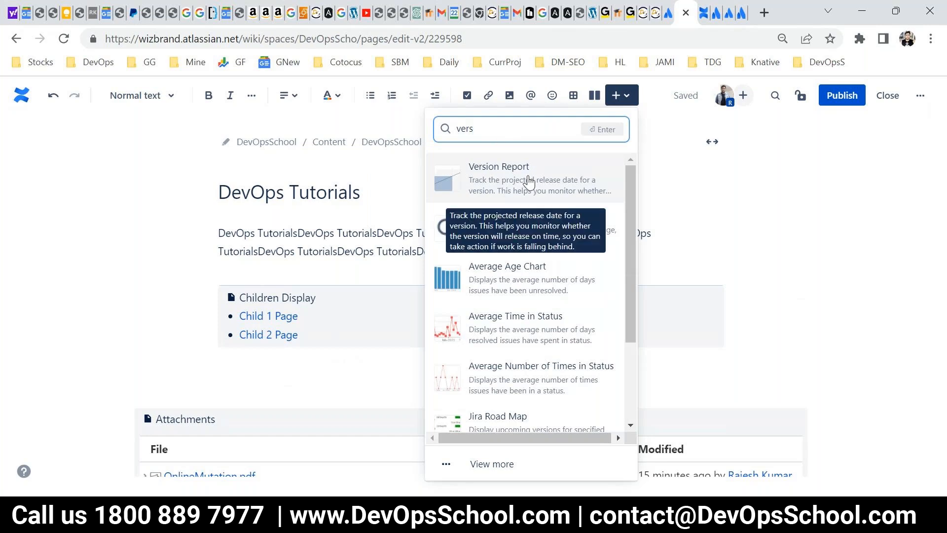
pyautogui.write('ion')
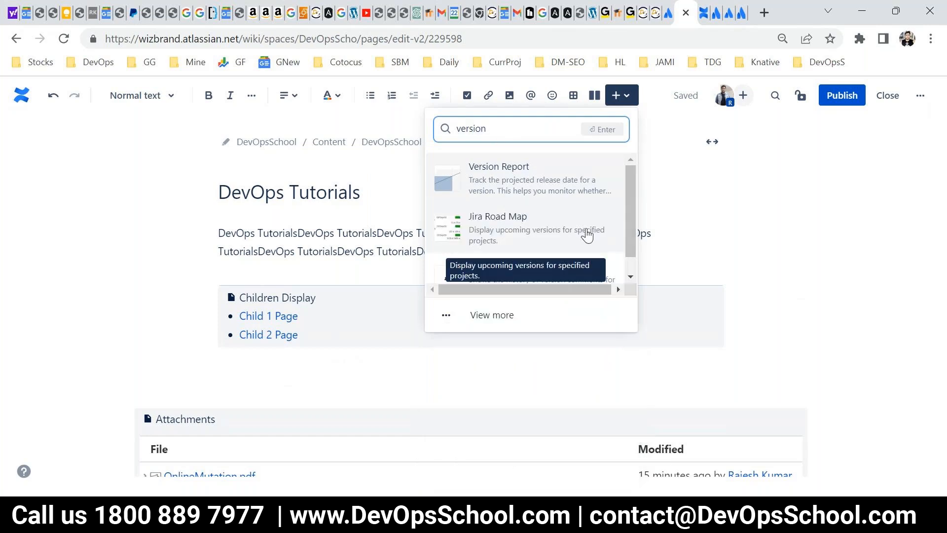
pyautogui.click(500, 271)
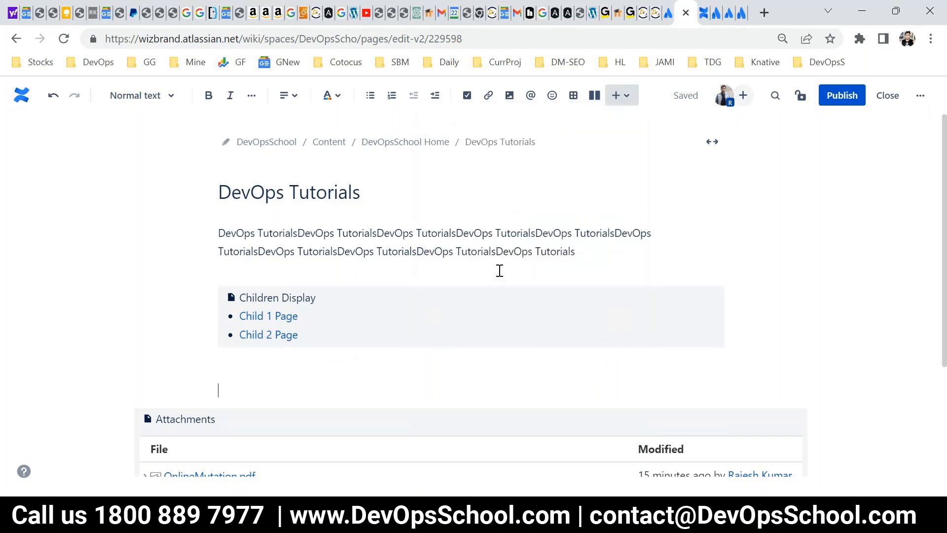
# Publish DevOps Tutorials and review its version history table.
pyautogui.click(837, 98)
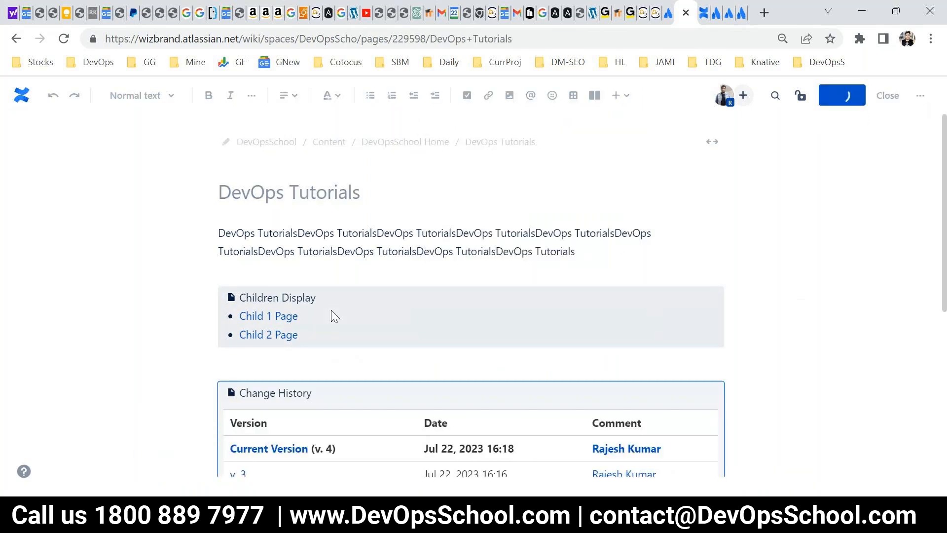
pyautogui.scroll(-5, 331, 313)
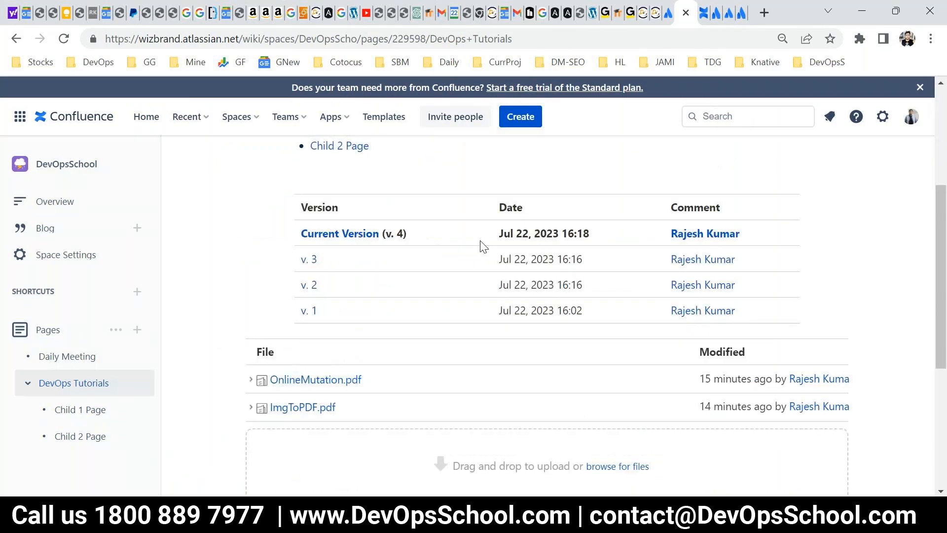
pyautogui.scroll(5, 419, 308)
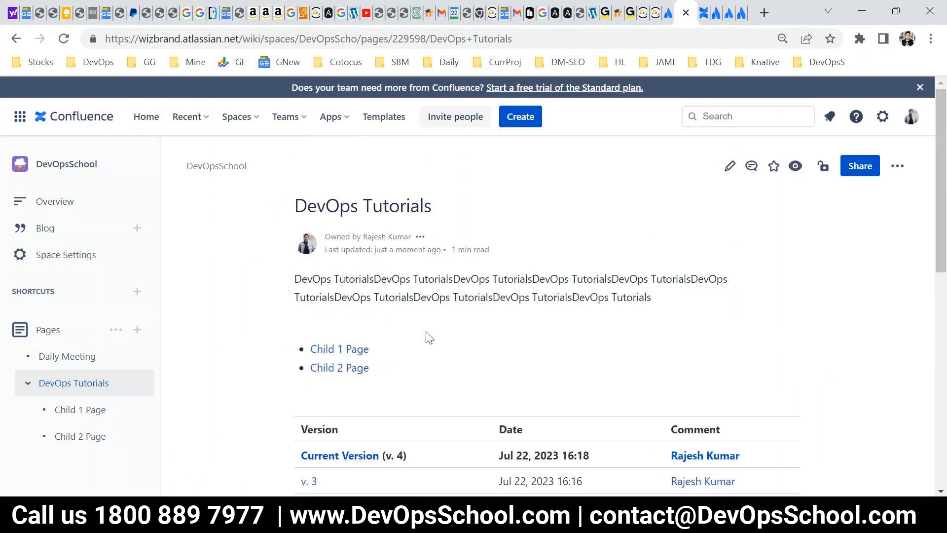
# Edit DevOps Tutorials again and insert the date Jul 22, 2023 at the start of its text.
pyautogui.click(729, 166)
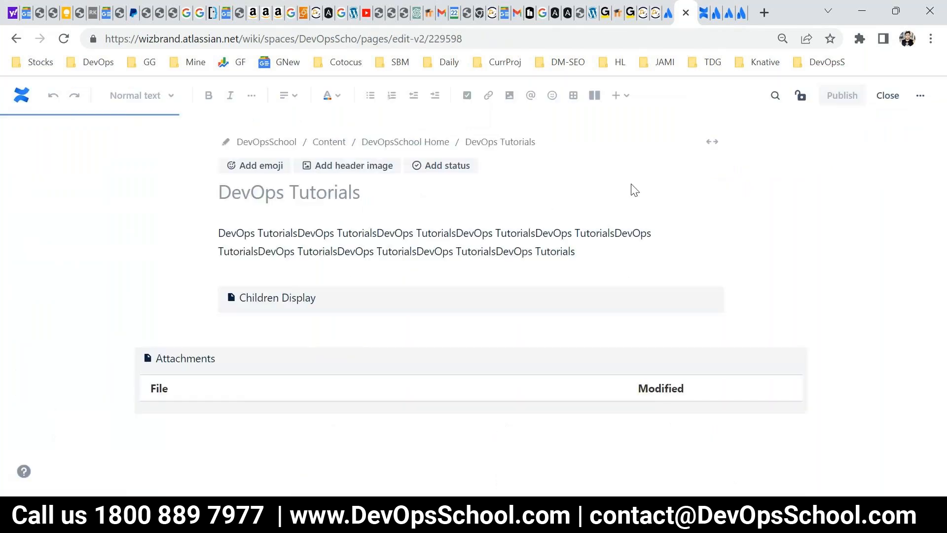
pyautogui.click(614, 101)
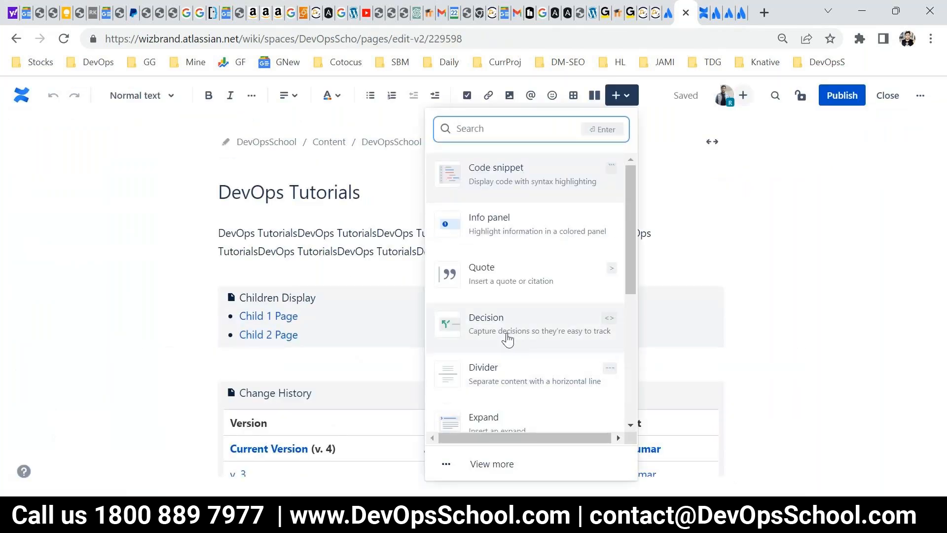
pyautogui.scroll(-3, 508, 339)
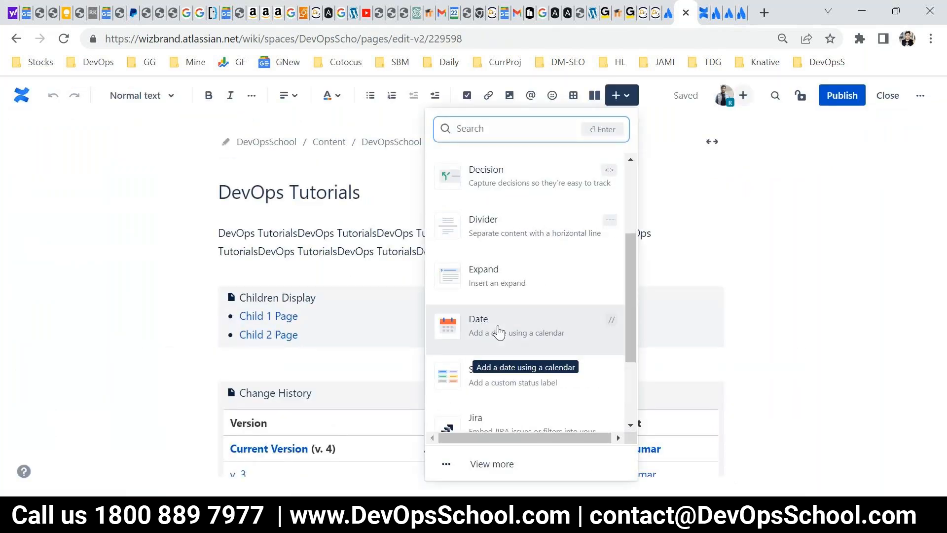
pyautogui.click(499, 331)
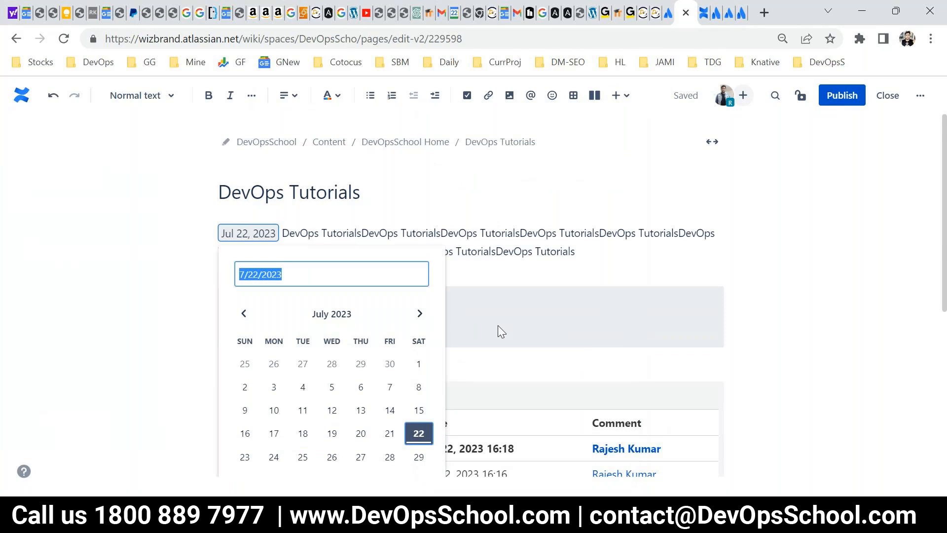
# Publish DevOps Tutorials with the inserted date and check the date on the published page.
pyautogui.click(828, 104)
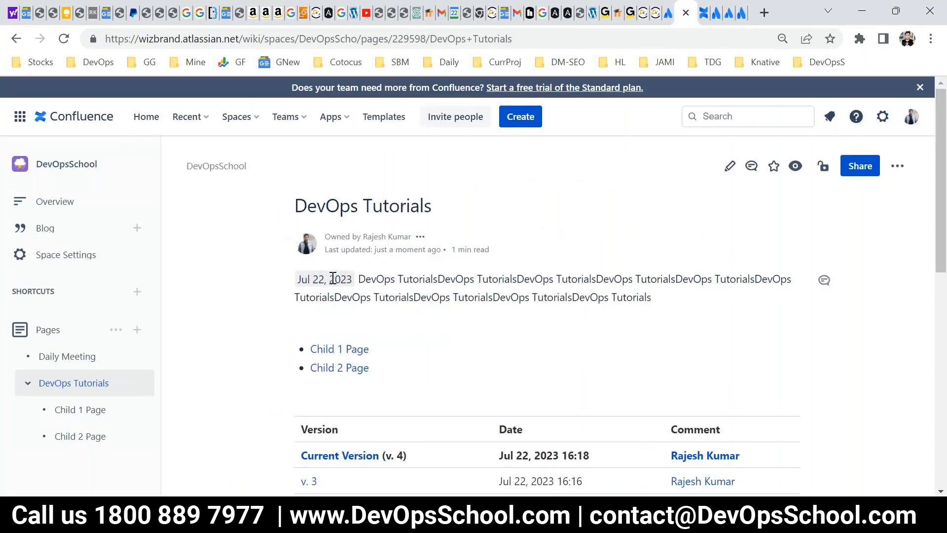
pyautogui.doubleClick(331, 278)
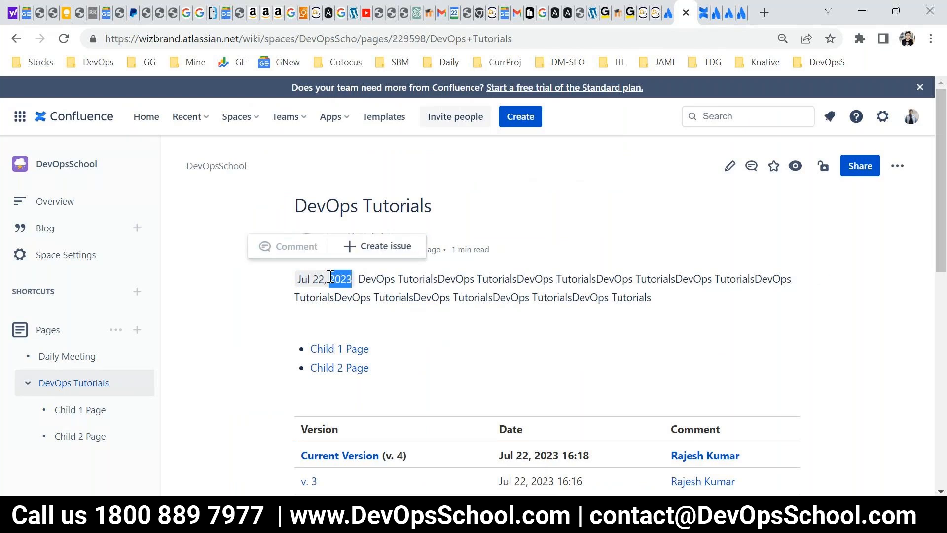
pyautogui.click(386, 321)
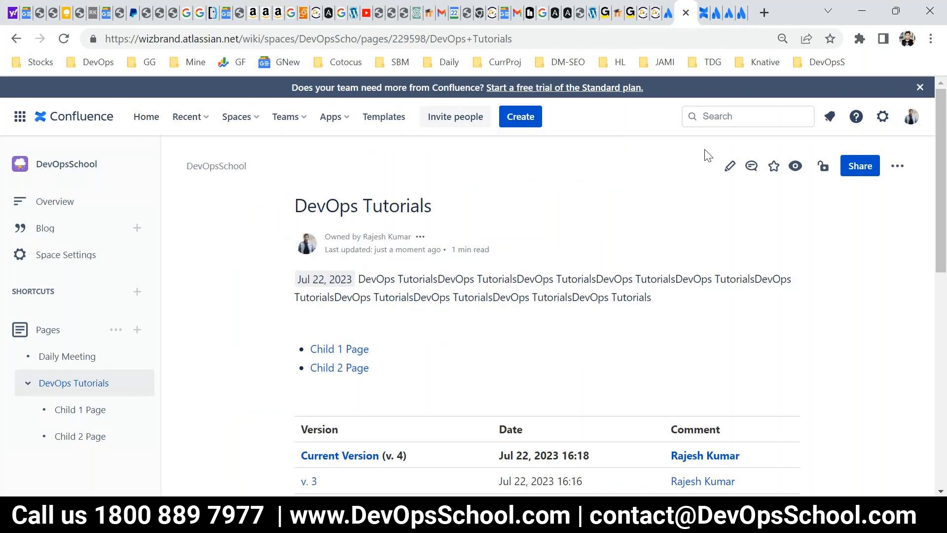
# Edit DevOps Tutorials and insert an Expand element above Children Display, titled "fdsfd'sdfsdfl;skd;flksd';fsdffdslkfjsdffdsfdslfjhsdfkjdshf".
pyautogui.click(739, 169)
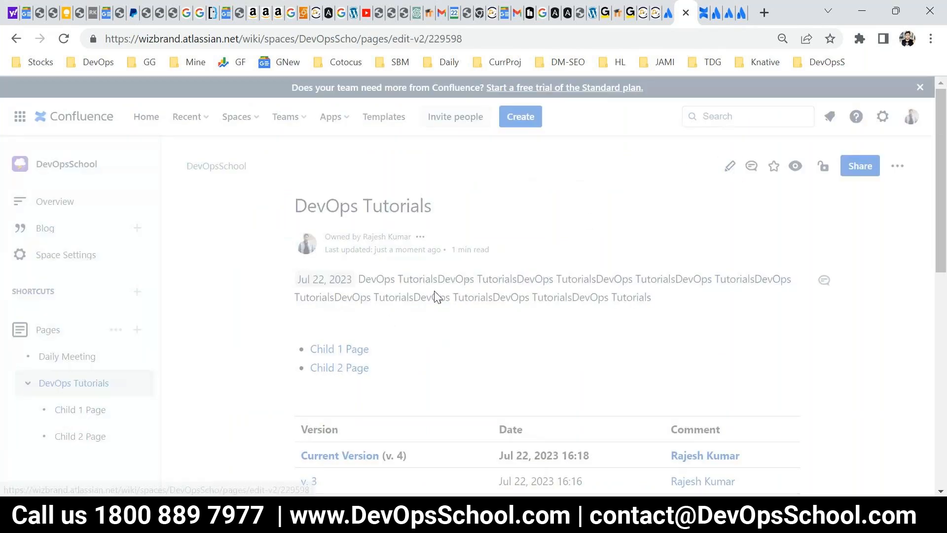
pyautogui.click(331, 271)
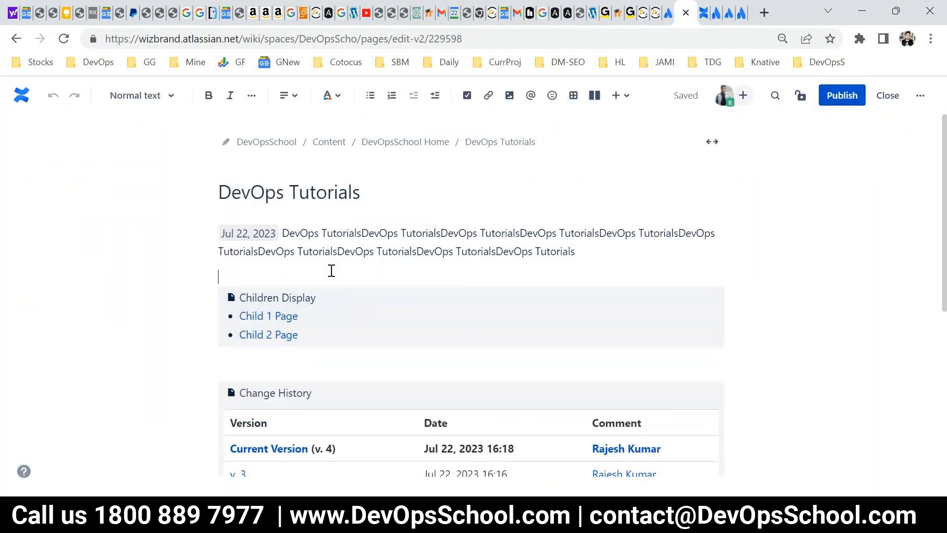
pyautogui.press('Return')
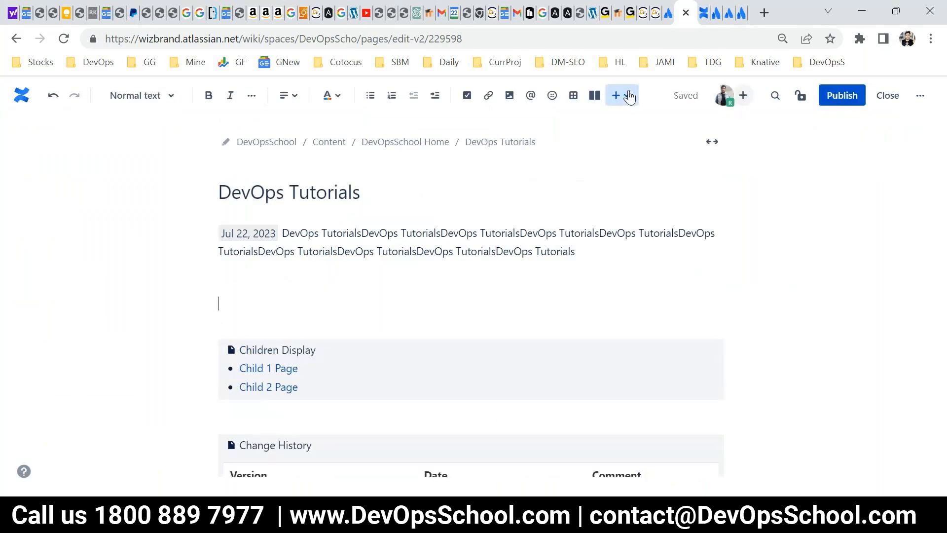
pyautogui.click(622, 95)
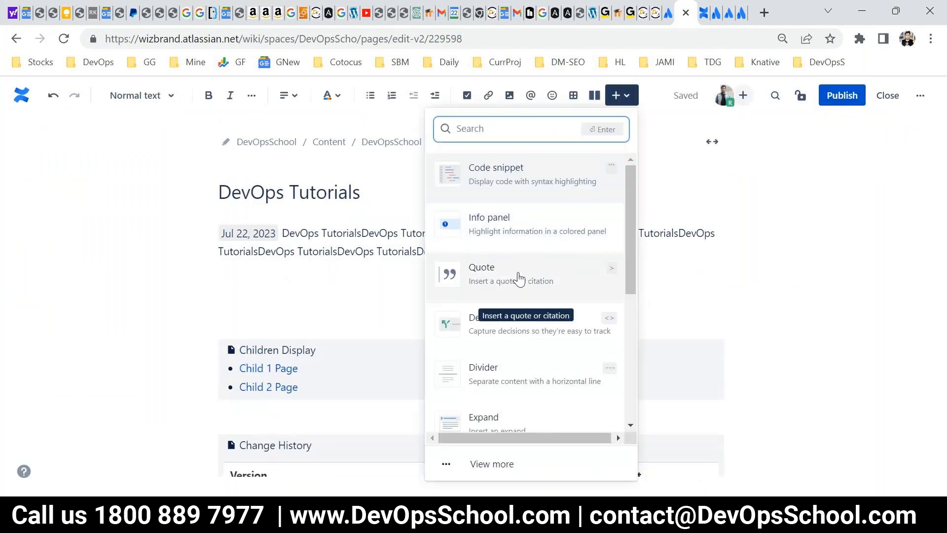
pyautogui.scroll(-1, 559, 303)
pyautogui.click(491, 464)
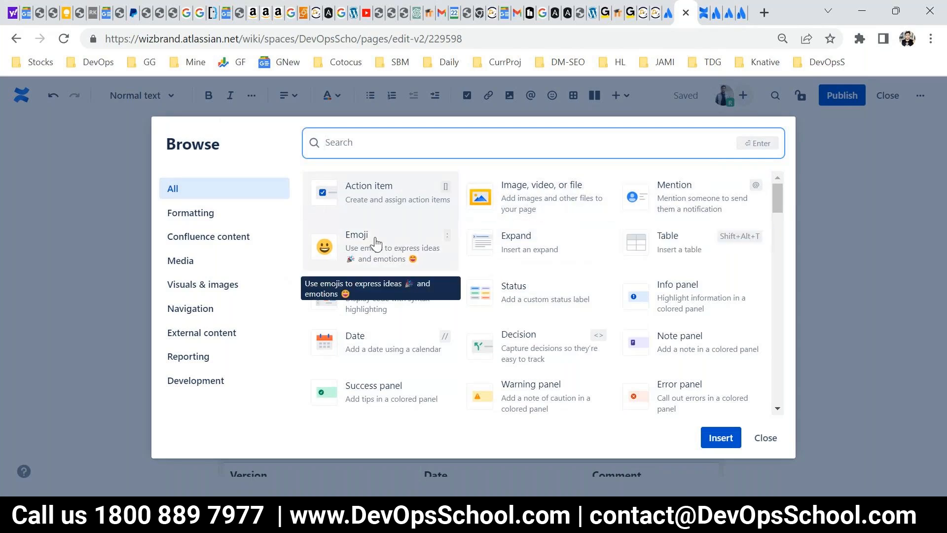
pyautogui.click(512, 247)
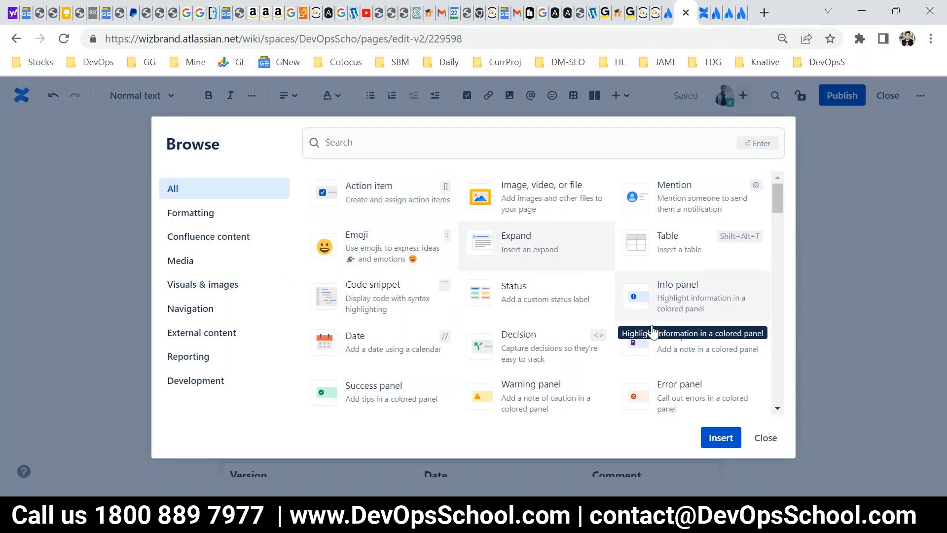
pyautogui.click(718, 444)
pyautogui.write("fdsfd'sdfsdflskd;flksd';fsdffdslkfjsdffdsfdslfjhsdfkjdshf")
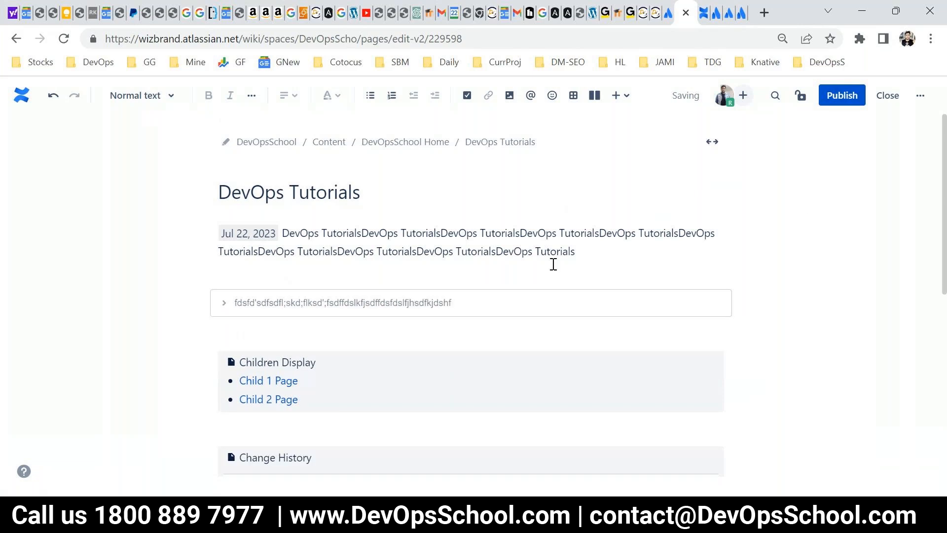
# Publish DevOps Tutorials and try expanding and collapsing the new expand section on the published page.
pyautogui.click(840, 98)
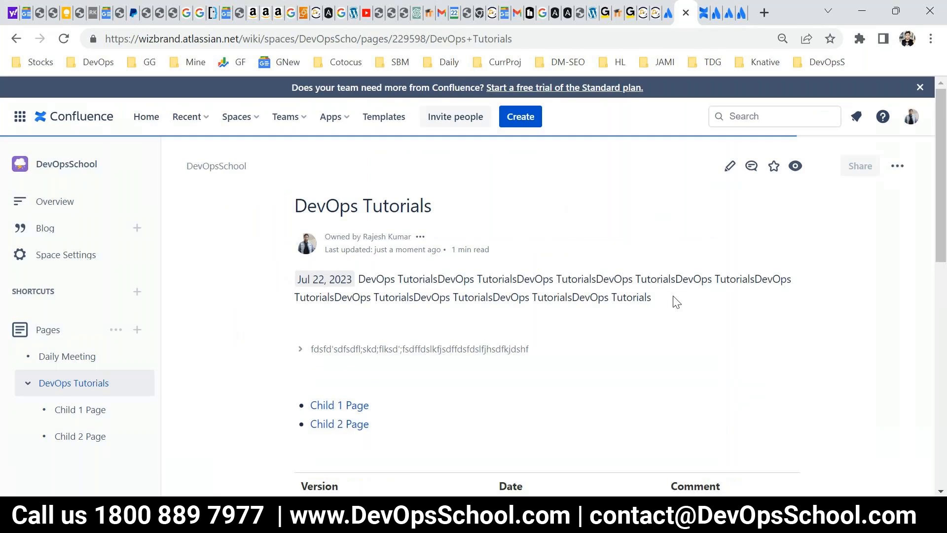
pyautogui.scroll(-3, 342, 295)
pyautogui.click(297, 200)
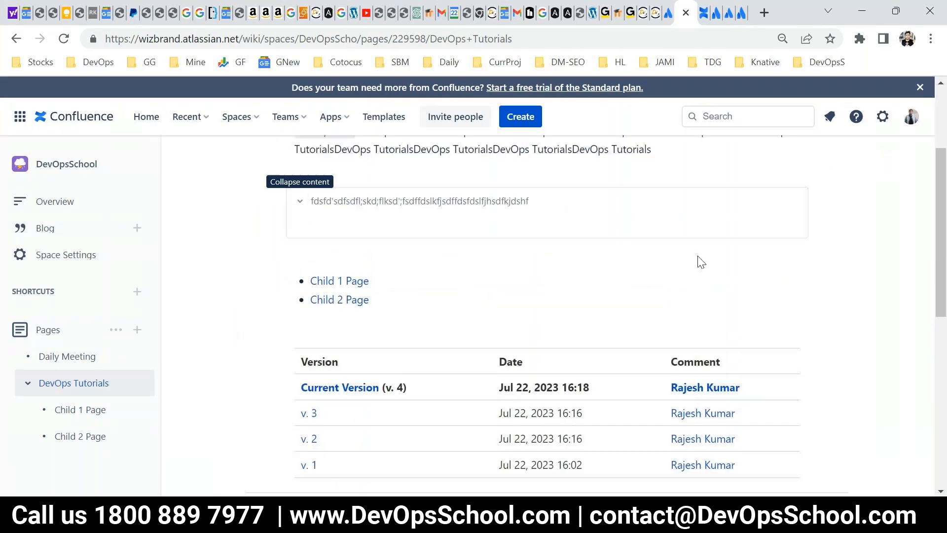
pyautogui.click(295, 203)
pyautogui.click(297, 202)
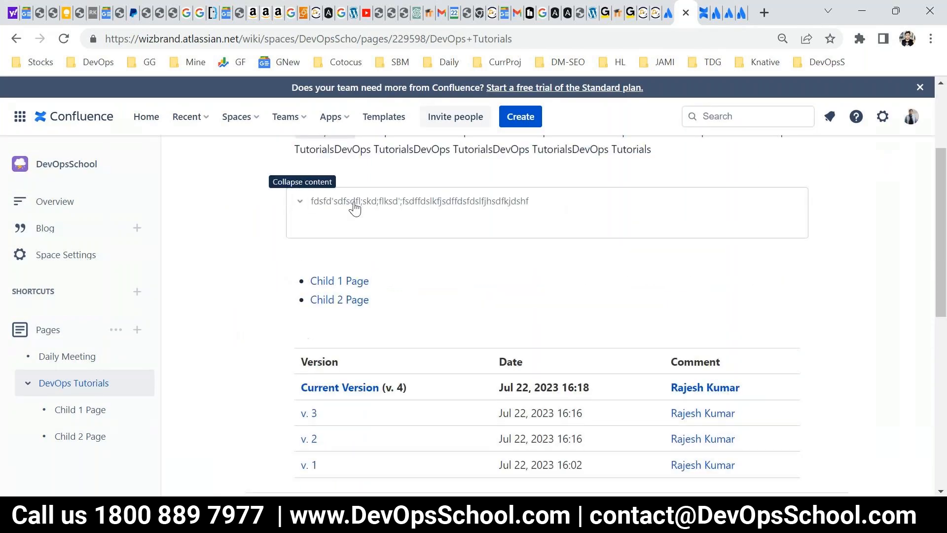
# Edit DevOps Tutorials again, add an empty line below its introductory text and open the full browser of insertable elements.
pyautogui.scroll(3, 734, 202)
pyautogui.click(729, 166)
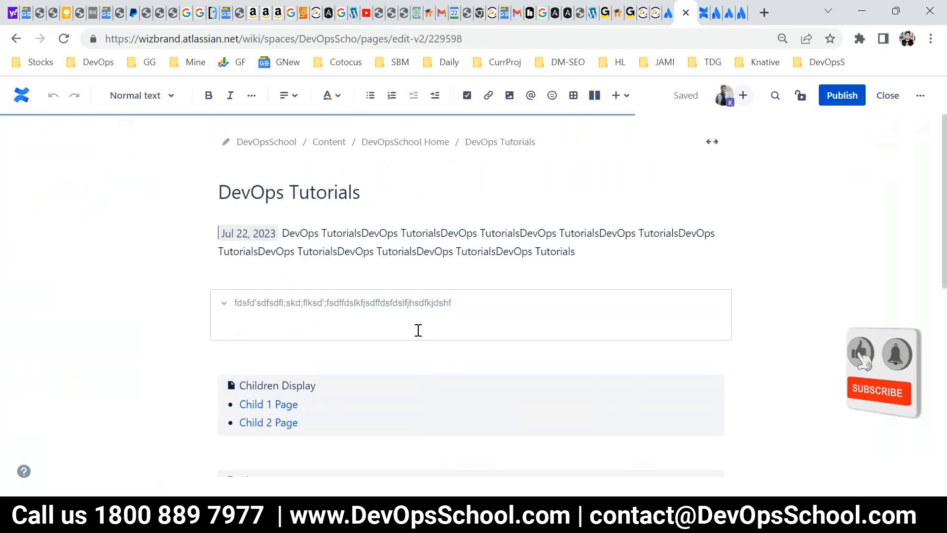
pyautogui.click(608, 254)
pyautogui.press('Return')
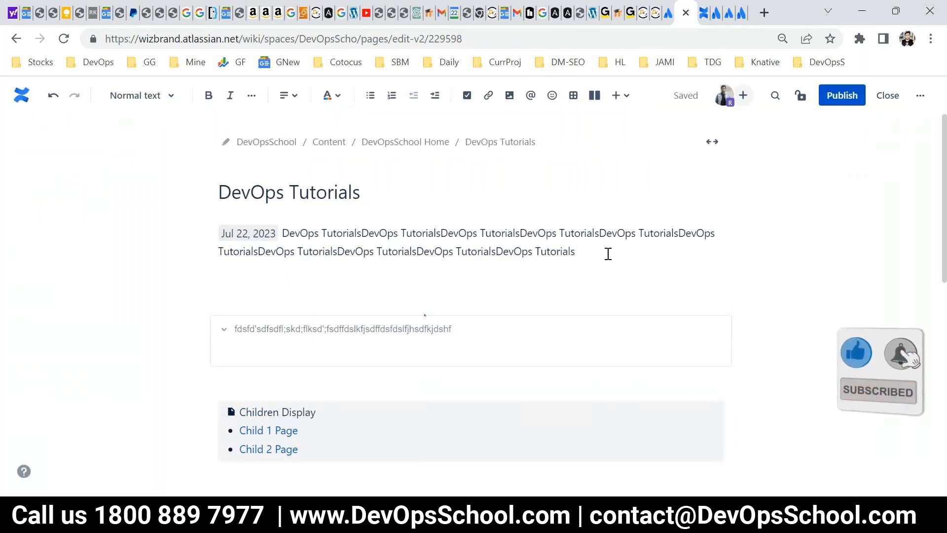
pyautogui.click(615, 96)
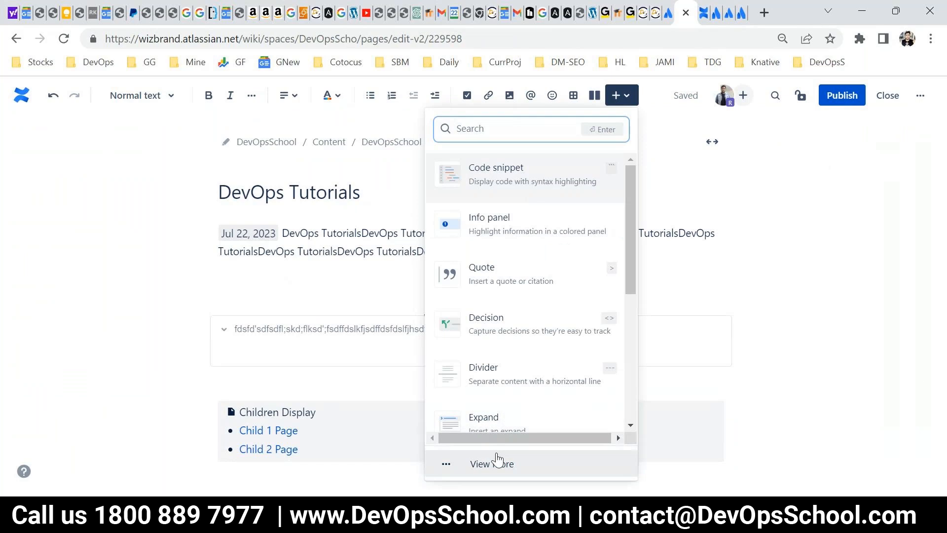
pyautogui.click(496, 458)
# Look through the full list of insertable elements, from the panels and headings down to Table of contents and Dropbox.
pyautogui.scroll(-2, 681, 217)
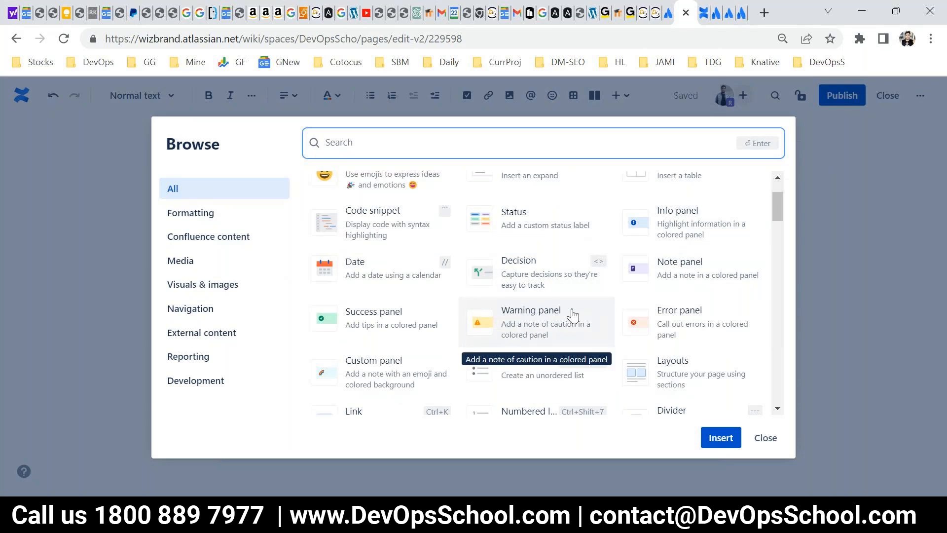
pyautogui.scroll(-2, 606, 314)
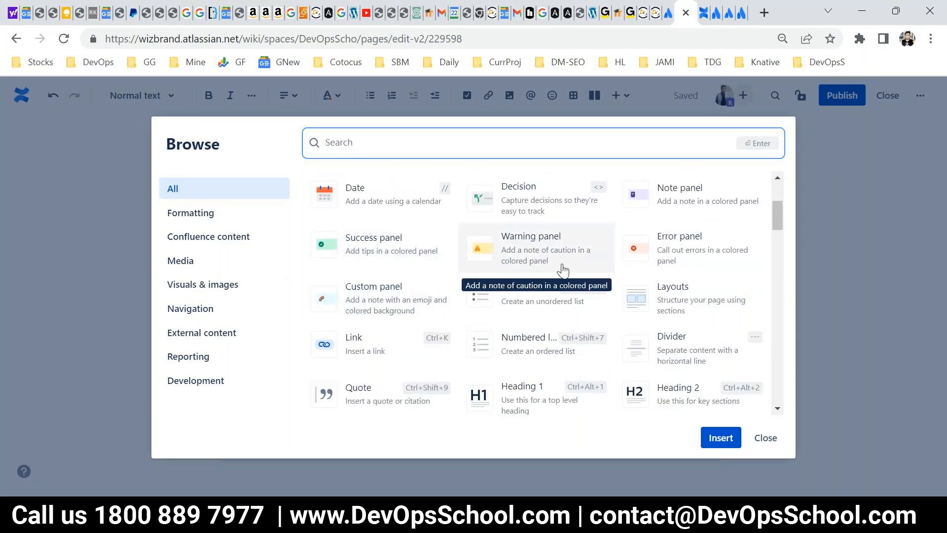
pyautogui.scroll(-2, 615, 301)
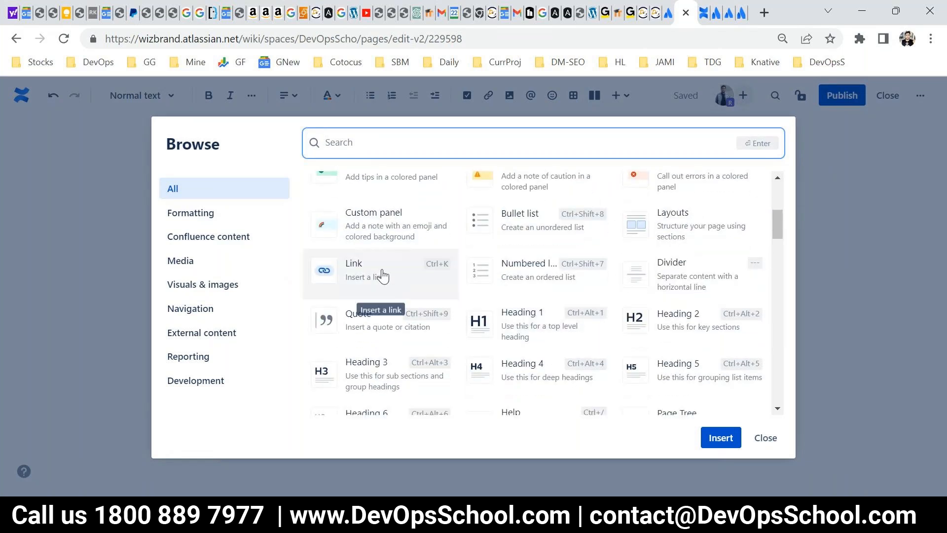
pyautogui.scroll(-4, 452, 298)
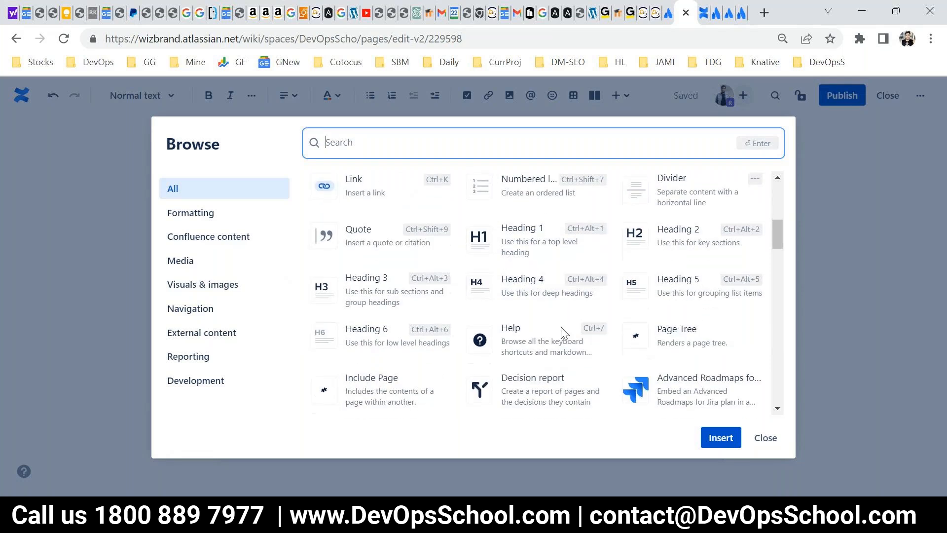
pyautogui.scroll(-4, 501, 289)
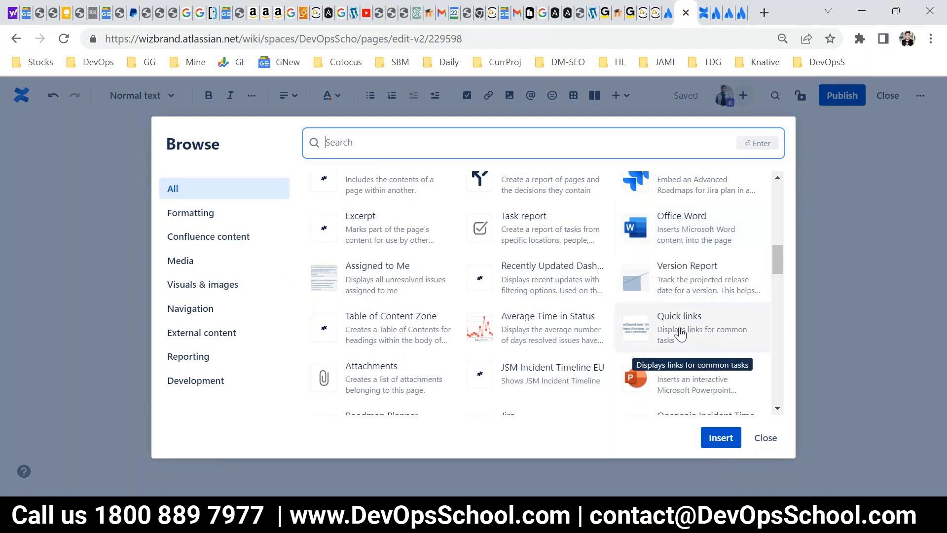
pyautogui.scroll(-2, 695, 396)
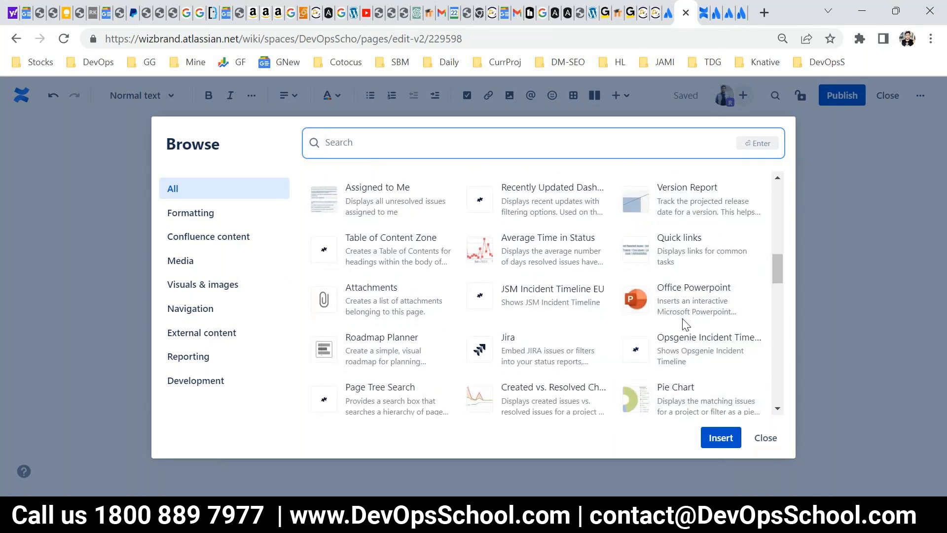
pyautogui.scroll(-2, 641, 323)
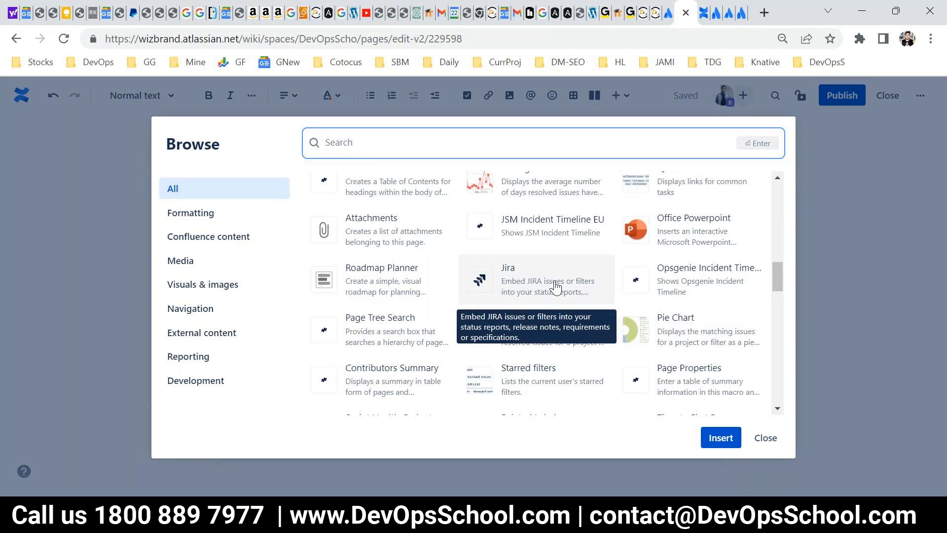
pyautogui.scroll(-2, 636, 311)
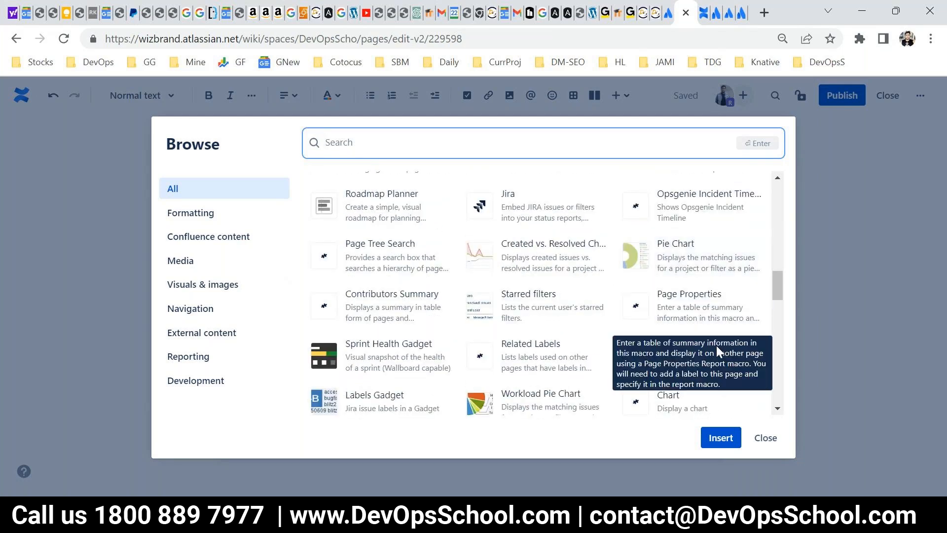
pyautogui.scroll(-2, 701, 326)
pyautogui.scroll(-2, 647, 331)
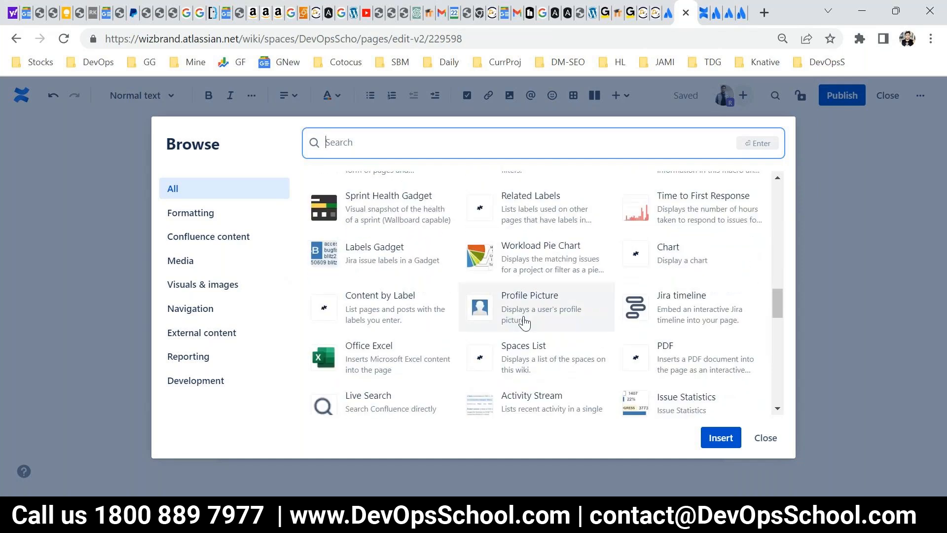
pyautogui.scroll(-2, 493, 305)
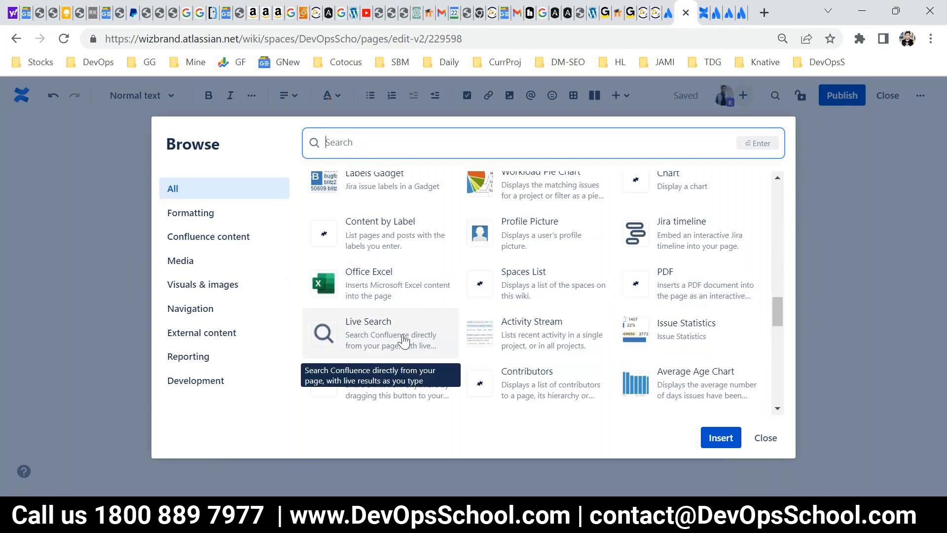
pyautogui.scroll(-2, 403, 340)
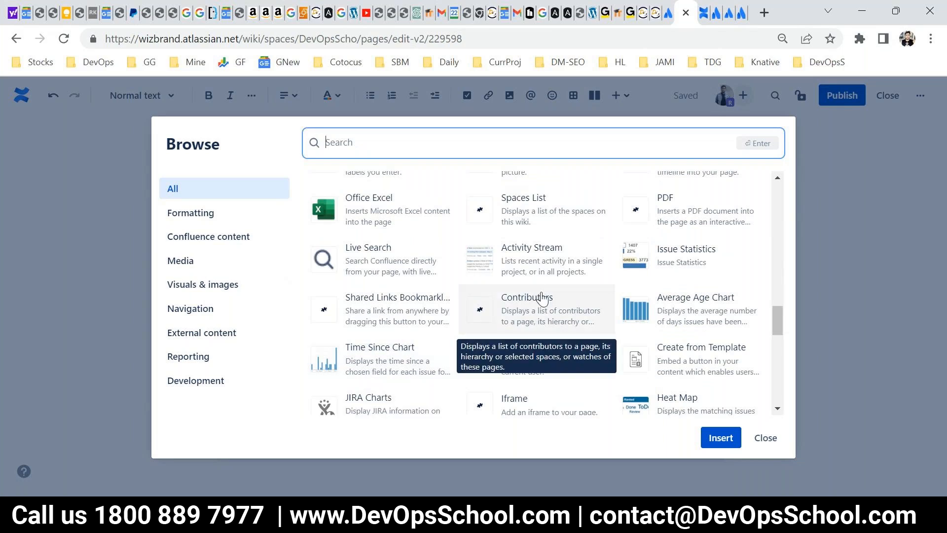
pyautogui.scroll(-2, 542, 298)
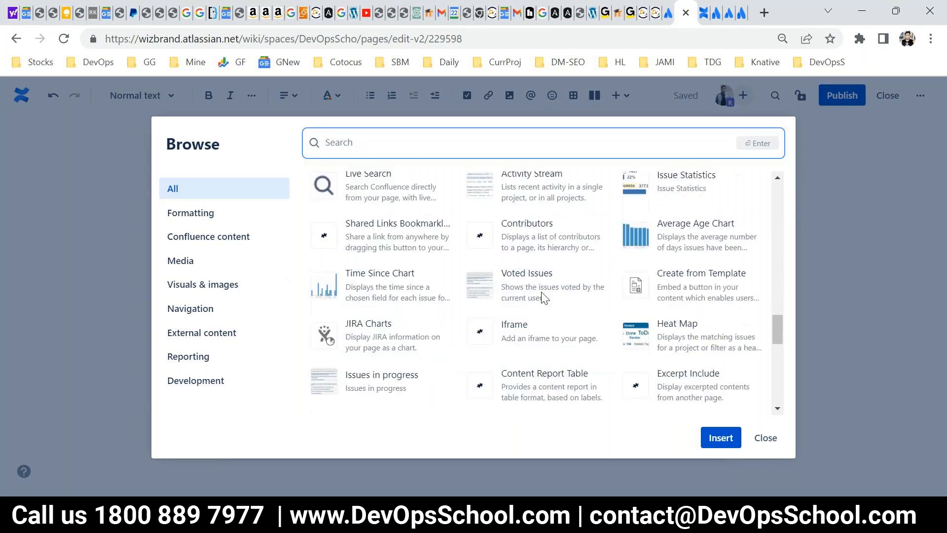
pyautogui.scroll(-2, 543, 298)
pyautogui.scroll(-2, 541, 298)
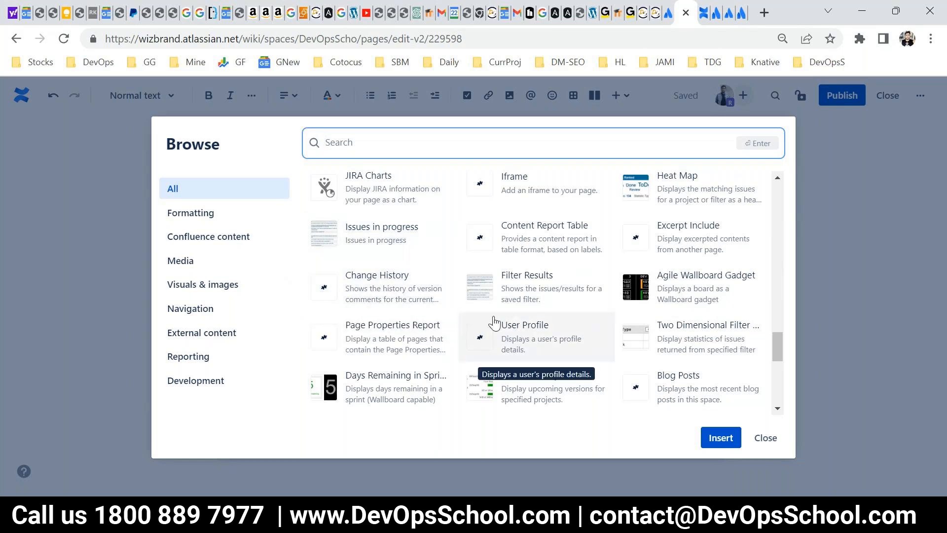
pyautogui.scroll(-2, 584, 363)
pyautogui.scroll(-1, 584, 364)
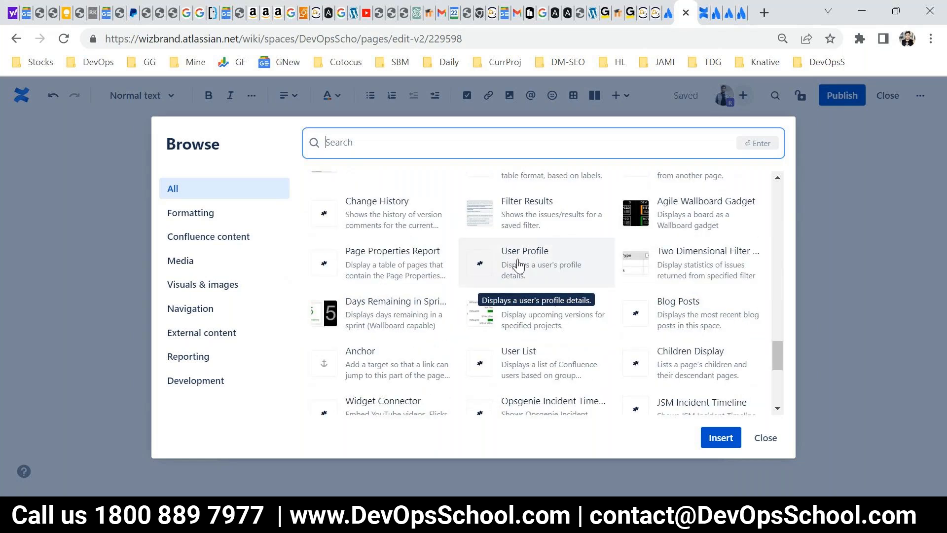
pyautogui.scroll(-2, 518, 264)
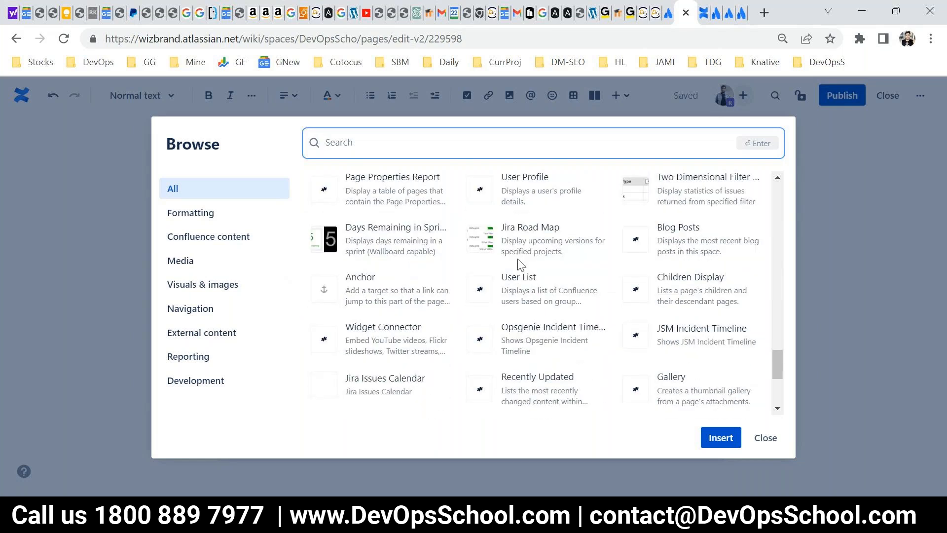
pyautogui.scroll(-2, 558, 380)
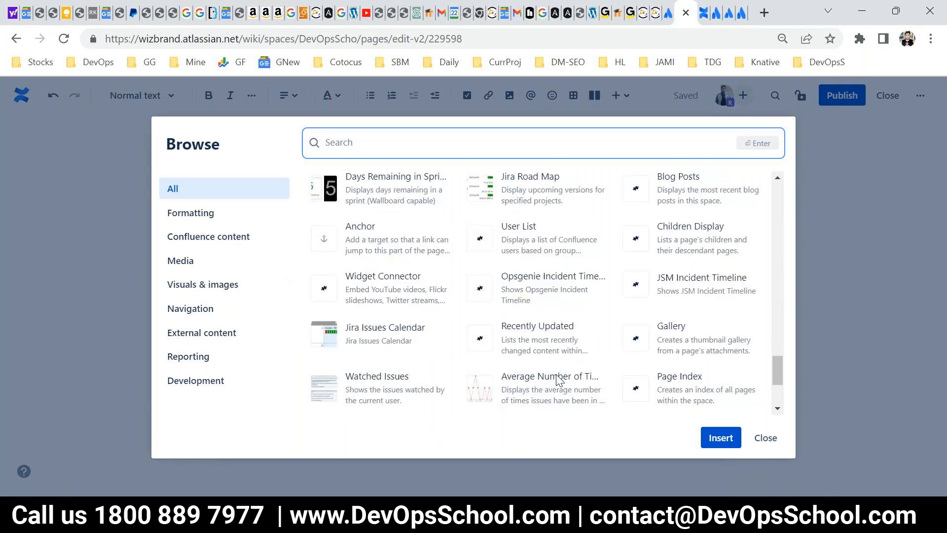
pyautogui.scroll(-2, 559, 380)
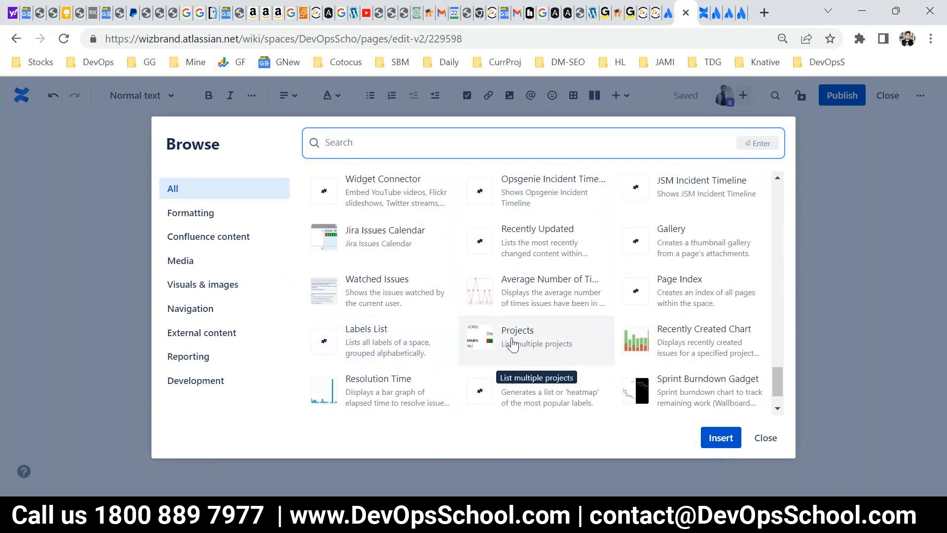
pyautogui.scroll(-1, 546, 393)
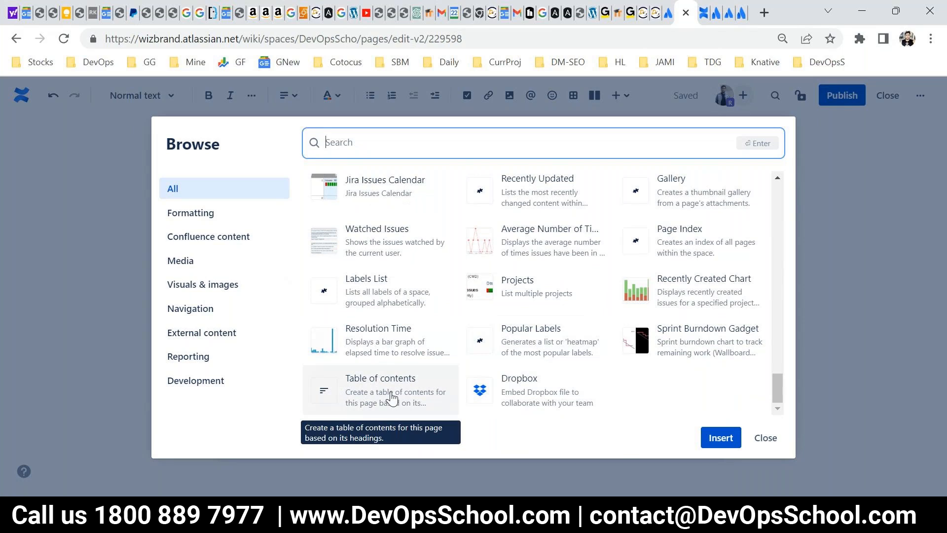
# Insert an empty action item below the introductory text and publish DevOps Tutorials.
pyautogui.click(720, 437)
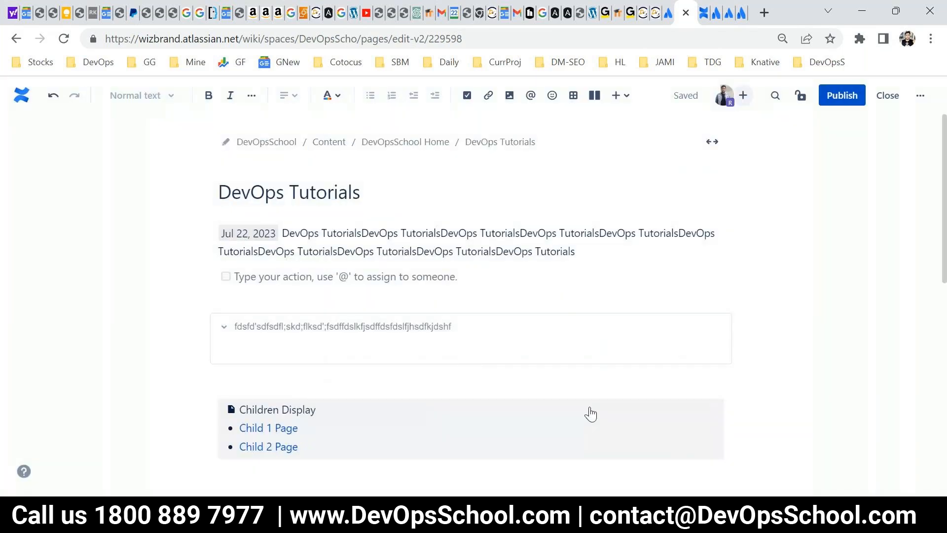
pyautogui.click(845, 97)
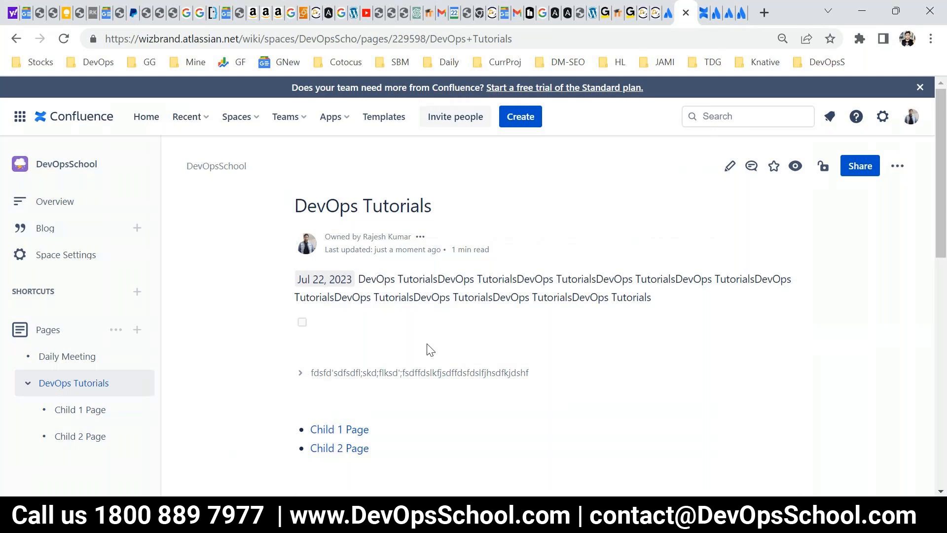
# Edit the Daily Meeting page and insert an Excerpt macro below its last layout section.
pyautogui.click(71, 363)
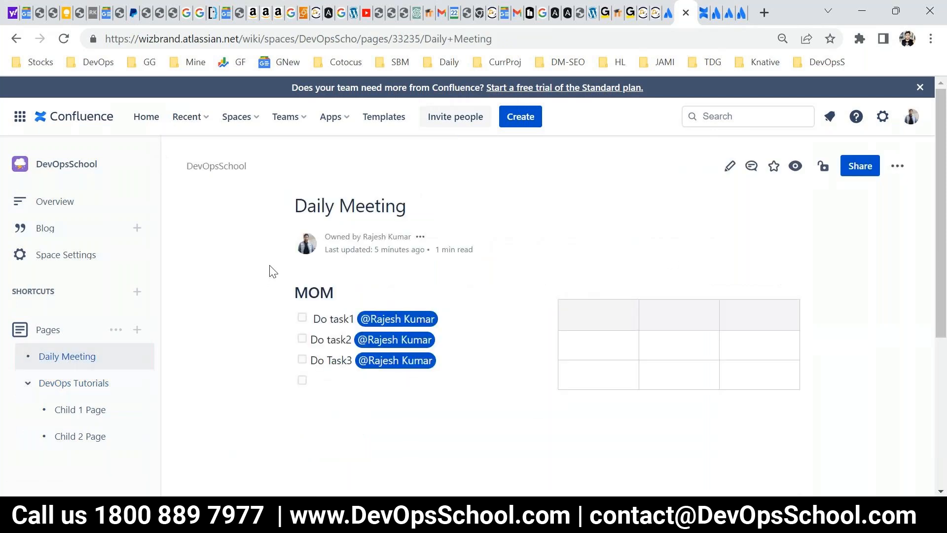
pyautogui.click(730, 168)
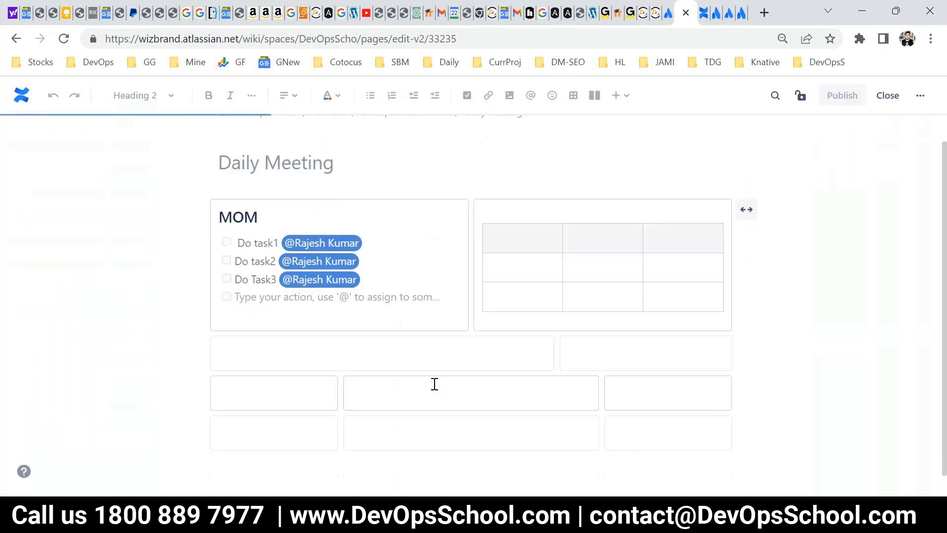
pyautogui.click(299, 437)
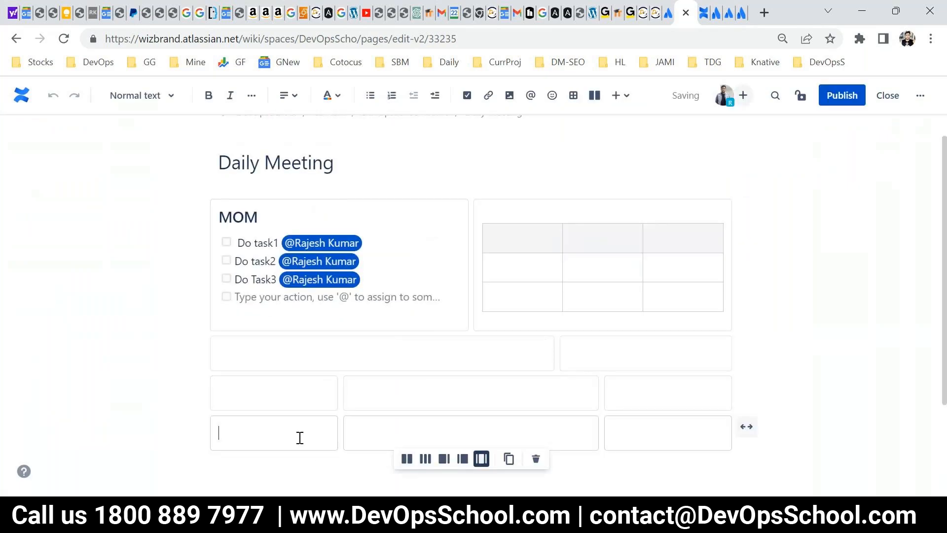
pyautogui.click(291, 455)
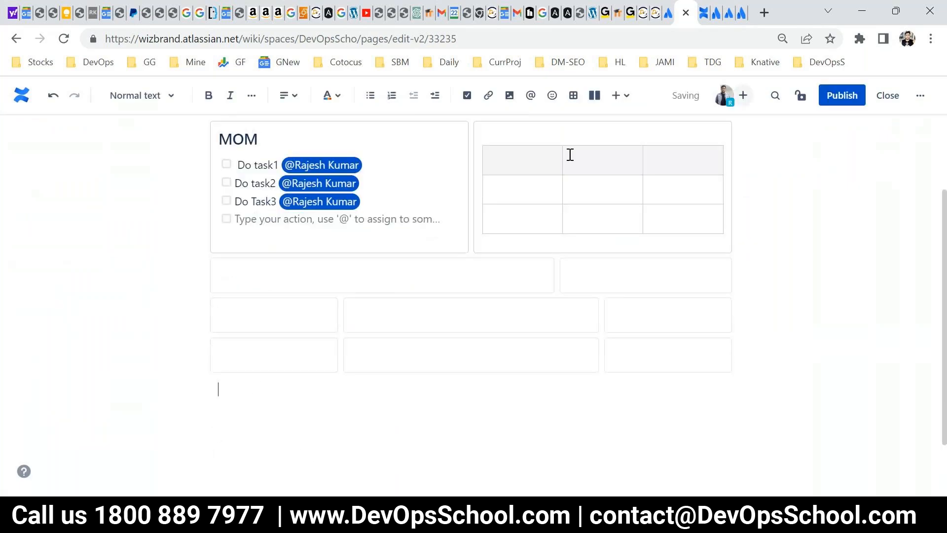
pyautogui.click(615, 95)
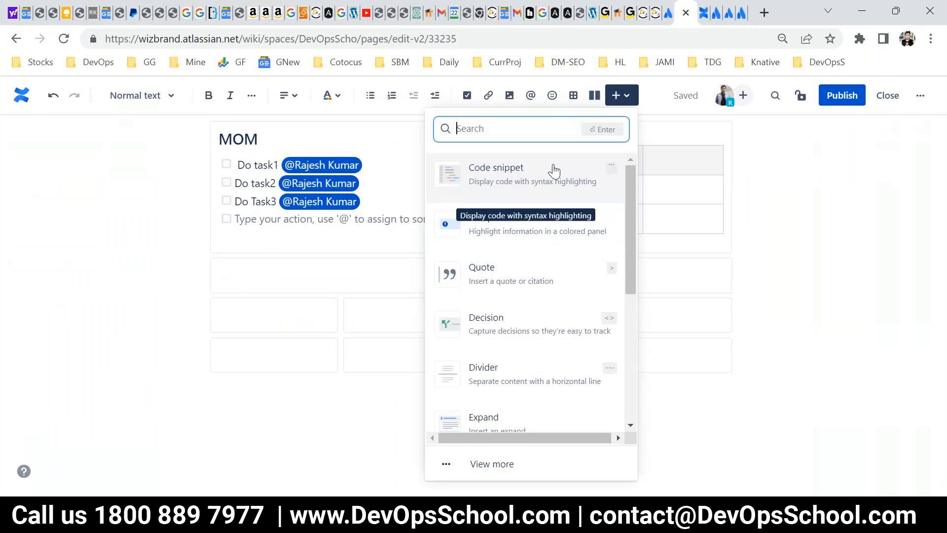
pyautogui.write('ex')
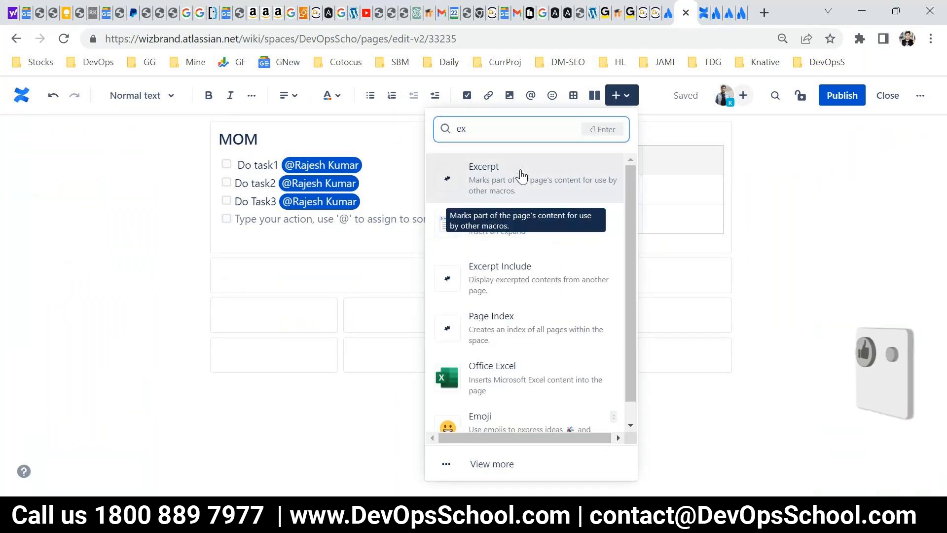
pyautogui.click(521, 175)
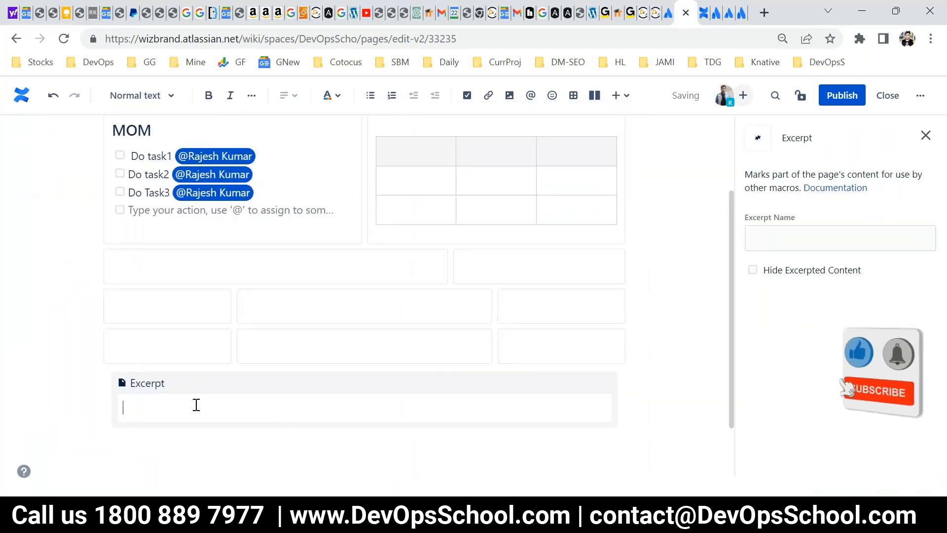
# Enter "My Name is" followed by the person's full name in the excerpt, leaving the excerpt name empty.
pyautogui.click(167, 388)
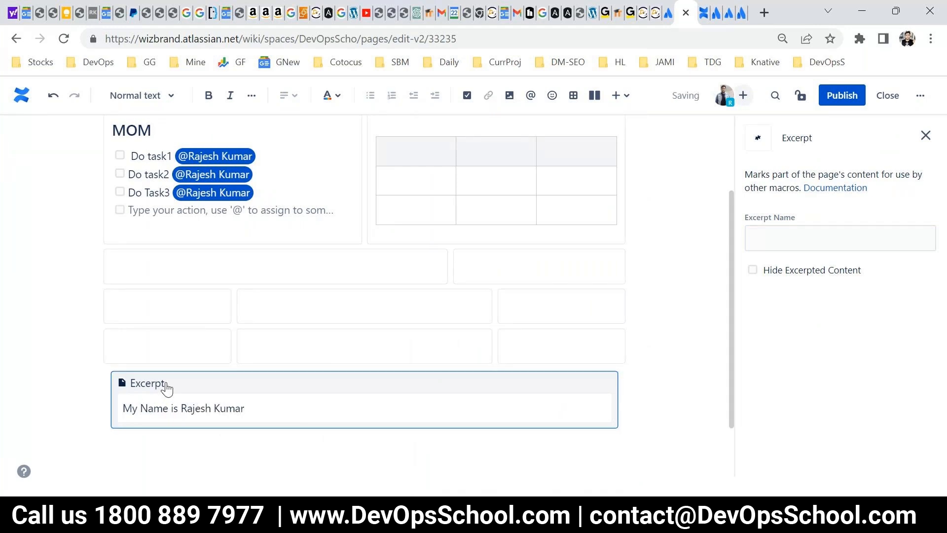
pyautogui.click(770, 238)
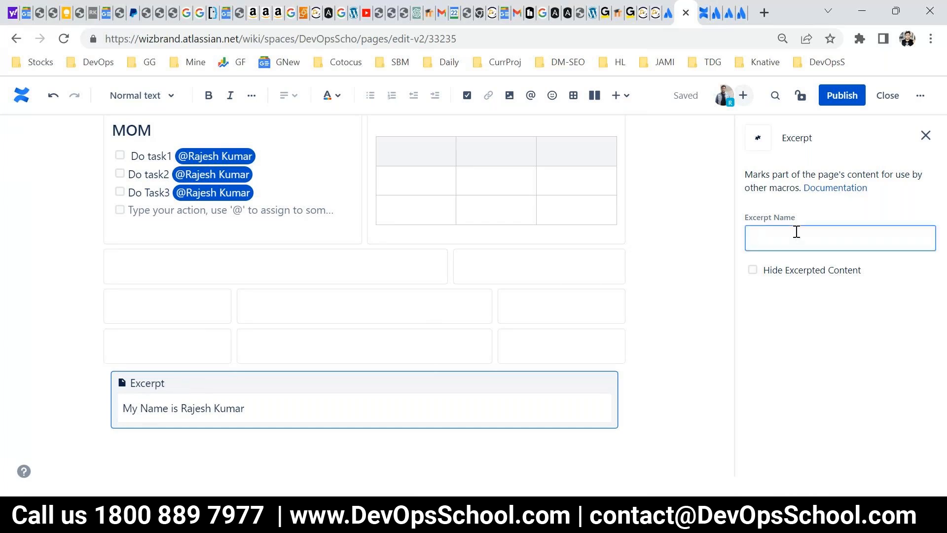
pyautogui.hotkey('ctrl', 'a')
# Publish Daily Meeting and highlight the excerpt sentence on the published page.
pyautogui.click(832, 99)
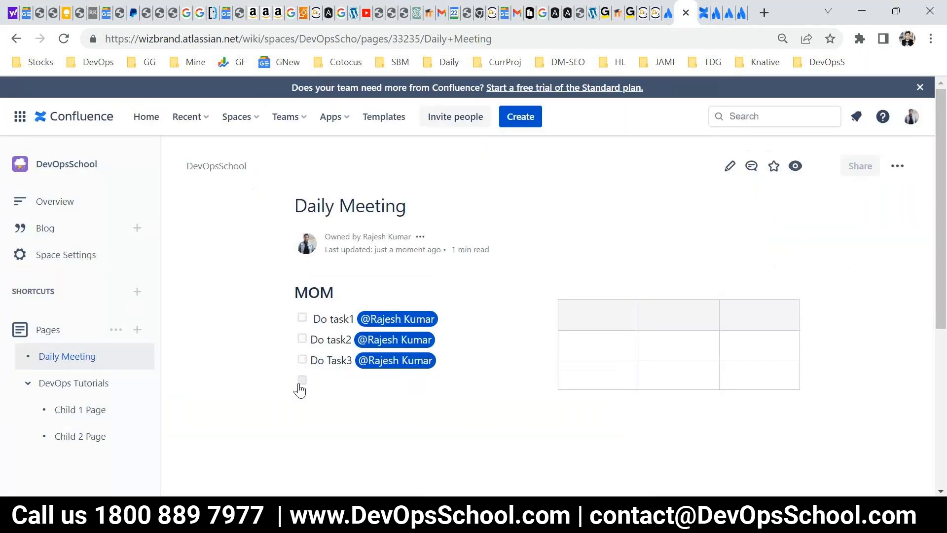
pyautogui.scroll(-5, 307, 392)
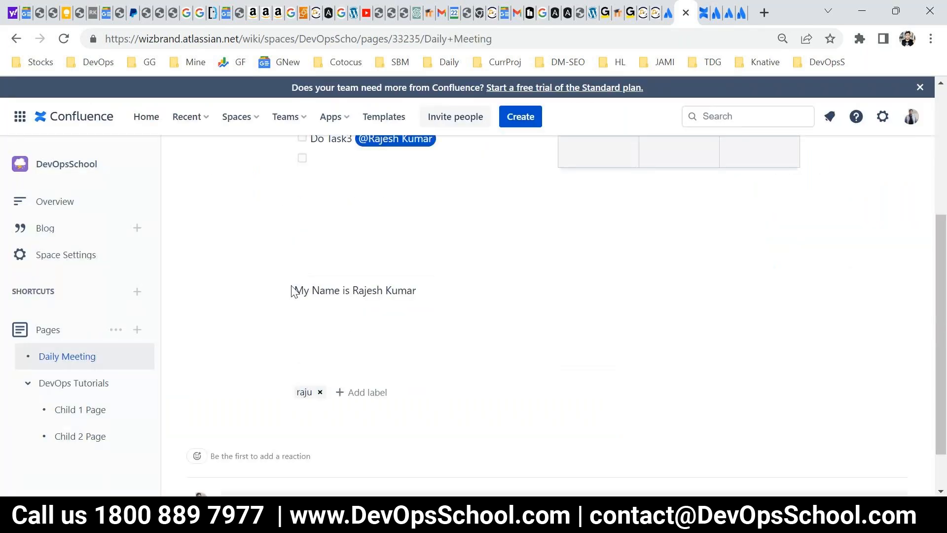
pyautogui.moveTo(291, 289); pyautogui.dragTo(439, 315)
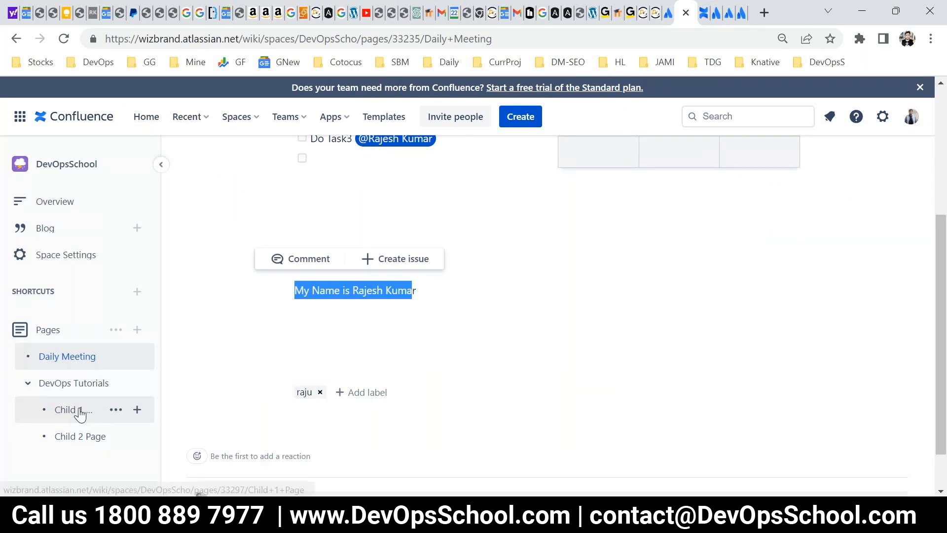
pyautogui.moveTo(81, 414)
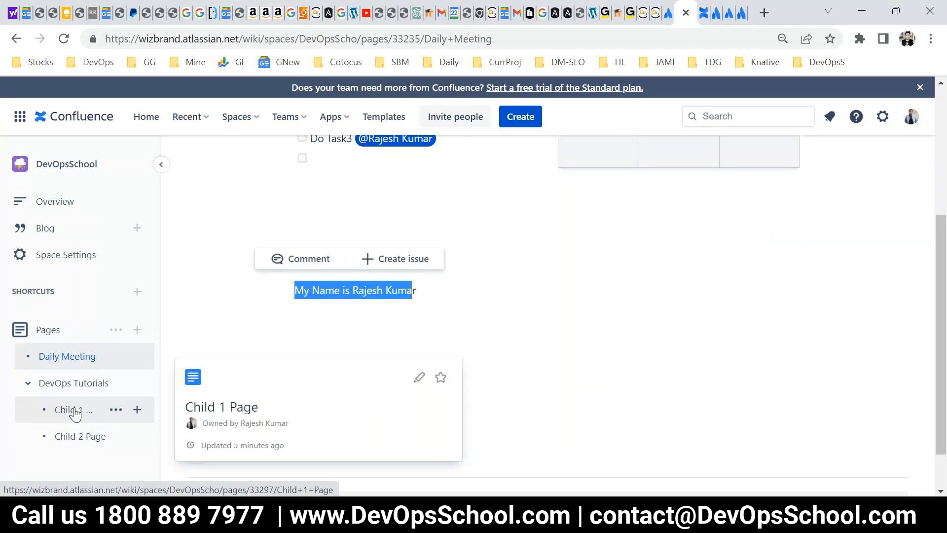
pyautogui.click(76, 412)
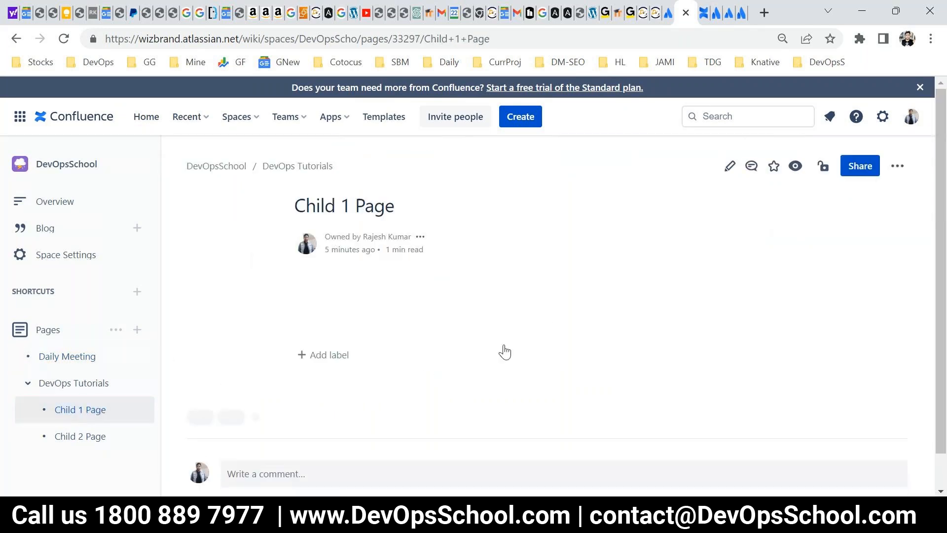
pyautogui.click(730, 167)
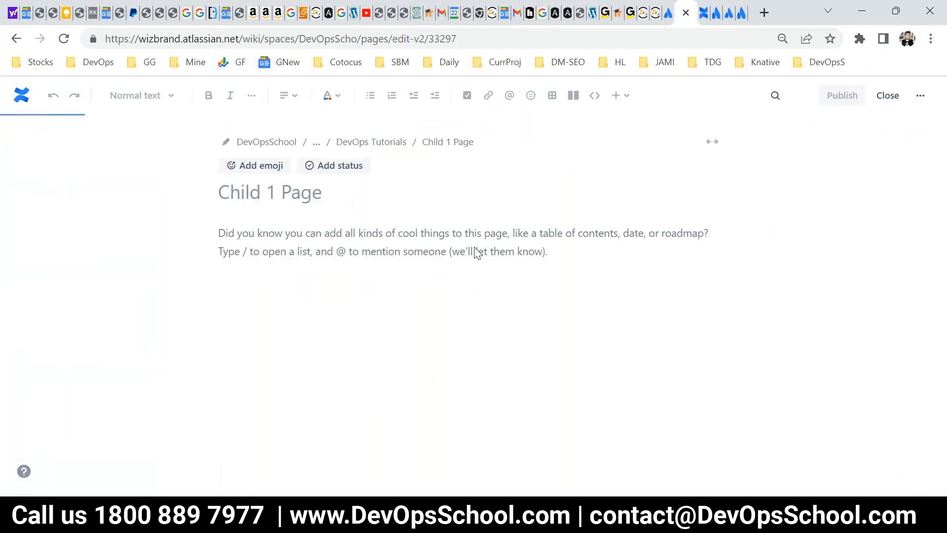
pyautogui.click(617, 96)
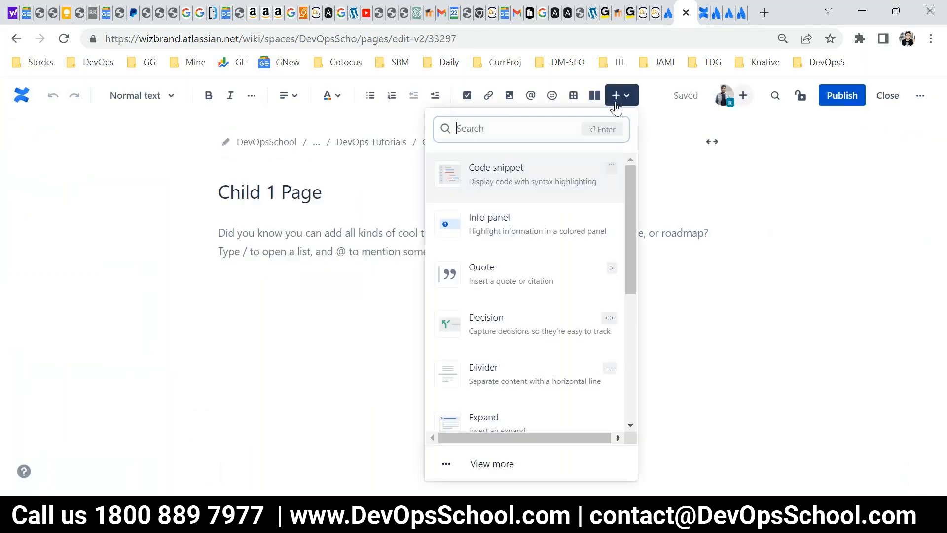
pyautogui.write('exc')
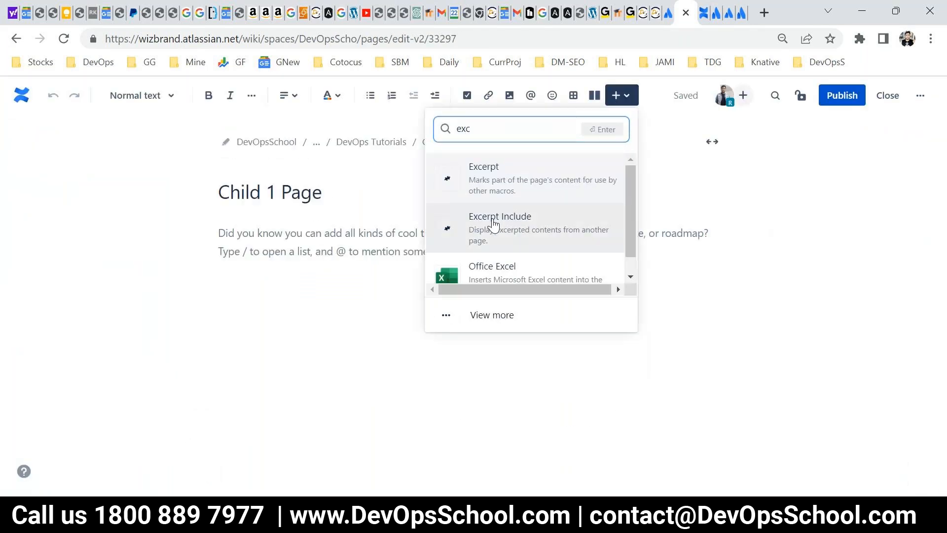
pyautogui.click(522, 222)
pyautogui.click(297, 178)
pyautogui.write('raj')
pyautogui.hotkey('ctrl', 'a')
pyautogui.press('BackSpace')
pyautogui.write('raj')
pyautogui.press('BackSpace')
pyautogui.press('BackSpace')
pyautogui.press('BackSpace')
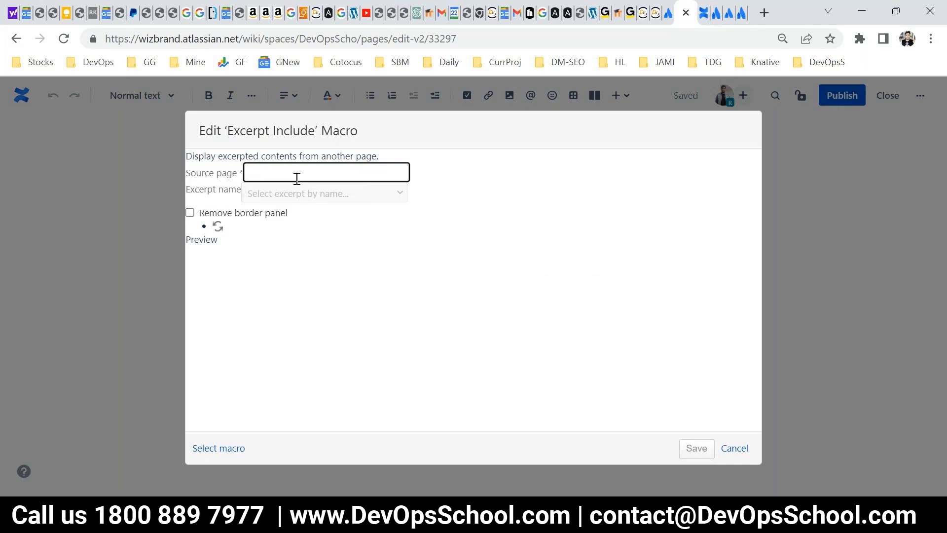
pyautogui.write('De')
pyautogui.press('BackSpace')
pyautogui.press('BackSpace')
pyautogui.write('D')
pyautogui.press('BackSpace')
pyautogui.click(218, 228)
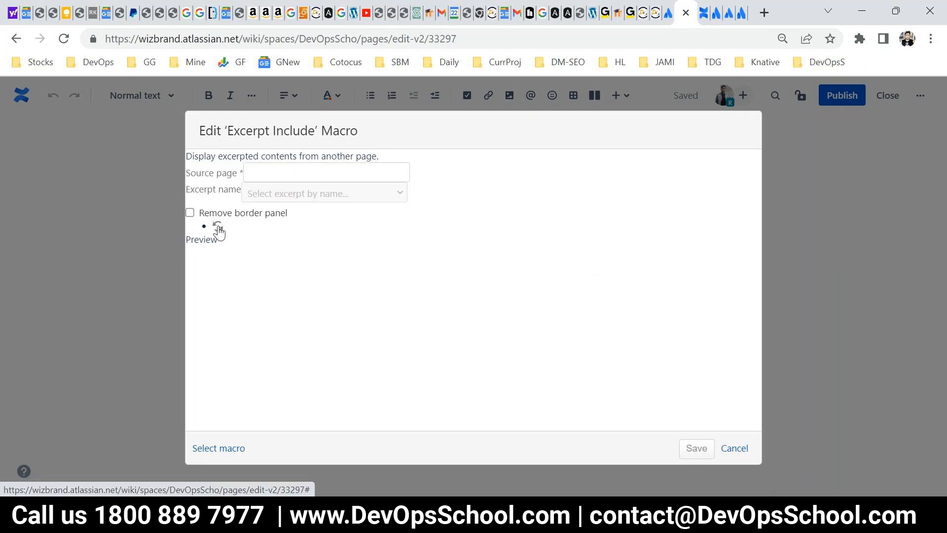
pyautogui.click(275, 173)
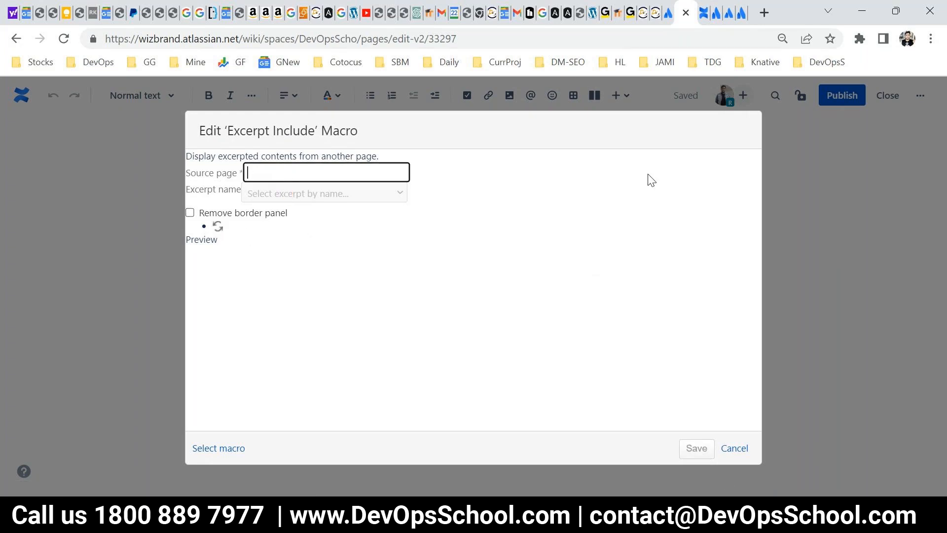
pyautogui.click(734, 449)
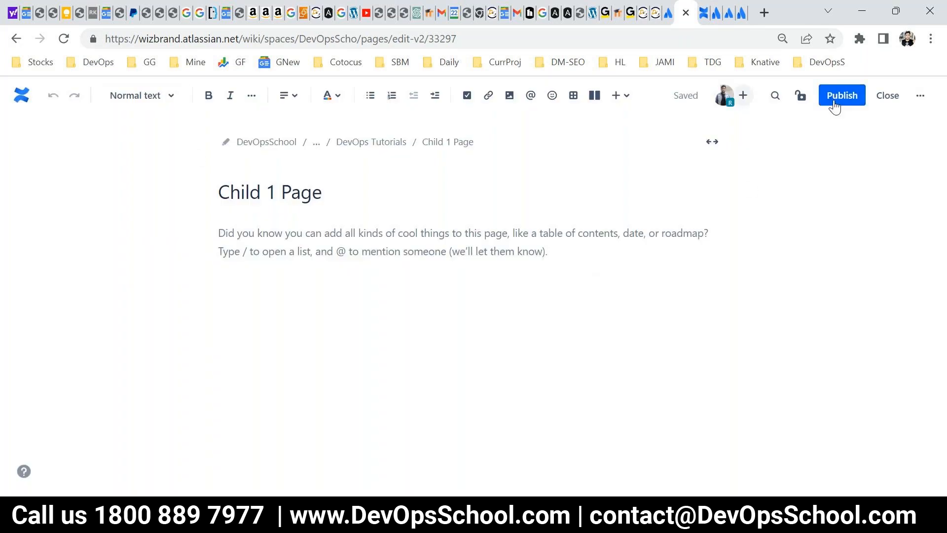
pyautogui.click(834, 101)
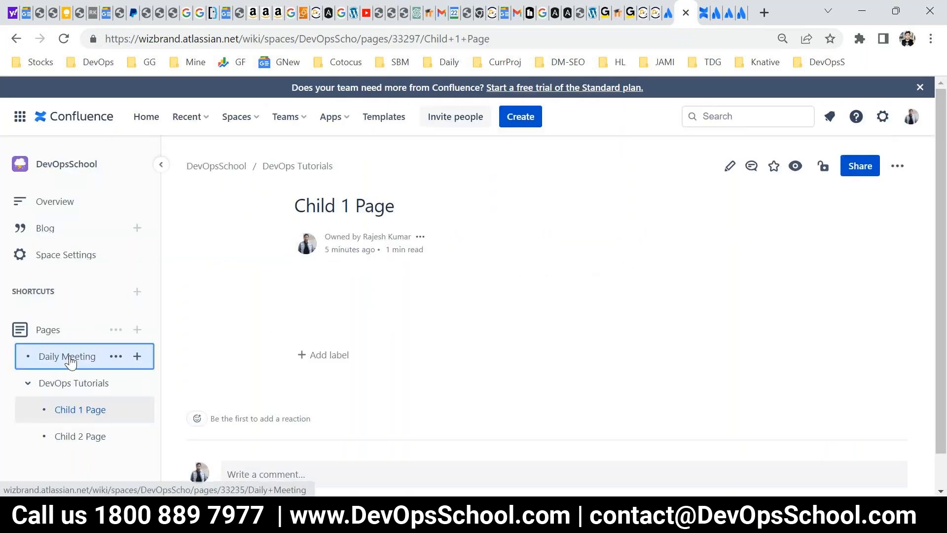
# Review the published Daily Meeting page from its title down to the excerpt text.
pyautogui.click(69, 357)
pyautogui.scroll(-5, 539, 353)
pyautogui.scroll(5, 339, 279)
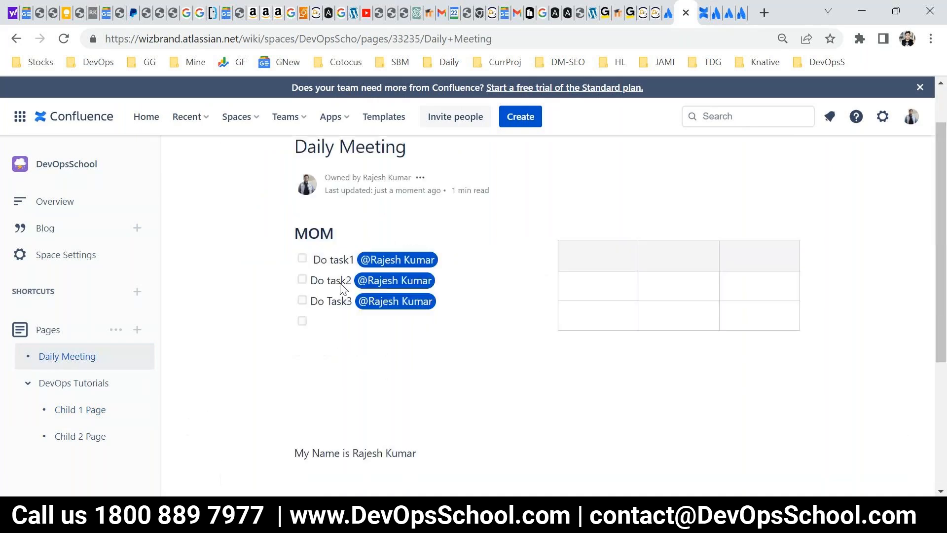
# Edit Child 1 Page and add an Excerpt Include macro.
pyautogui.click(81, 411)
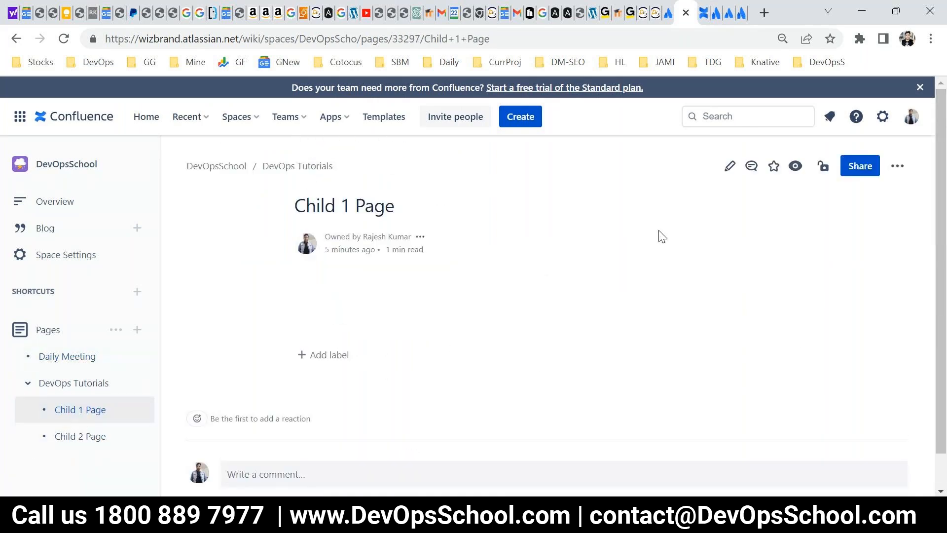
pyautogui.click(731, 168)
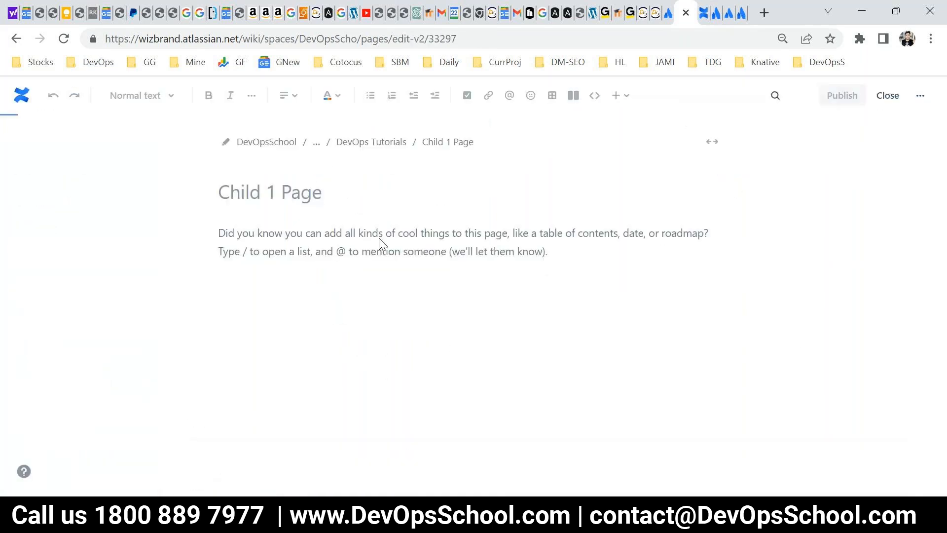
pyautogui.click(620, 96)
pyautogui.write('ex')
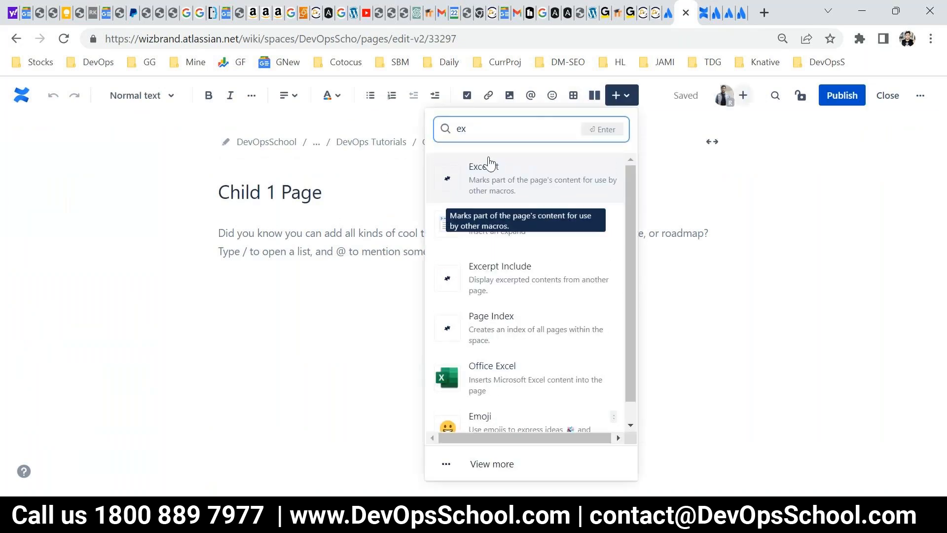
pyautogui.click(518, 279)
# Set the Excerpt Include source page to Daily Meeting and refresh the macro's preview.
pyautogui.click(327, 177)
pyautogui.write('d')
pyautogui.press('BackSpace')
pyautogui.write('Dai')
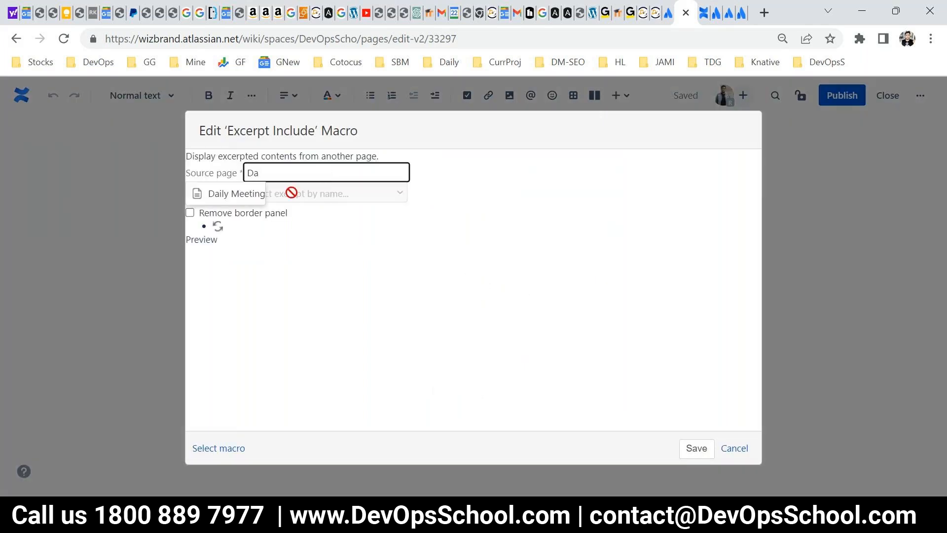
pyautogui.click(250, 198)
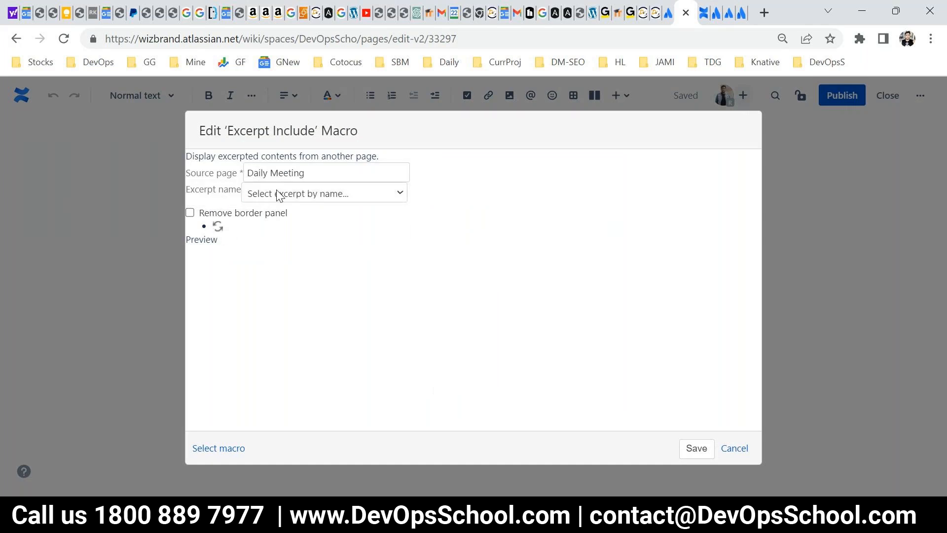
pyautogui.click(277, 192)
pyautogui.click(218, 227)
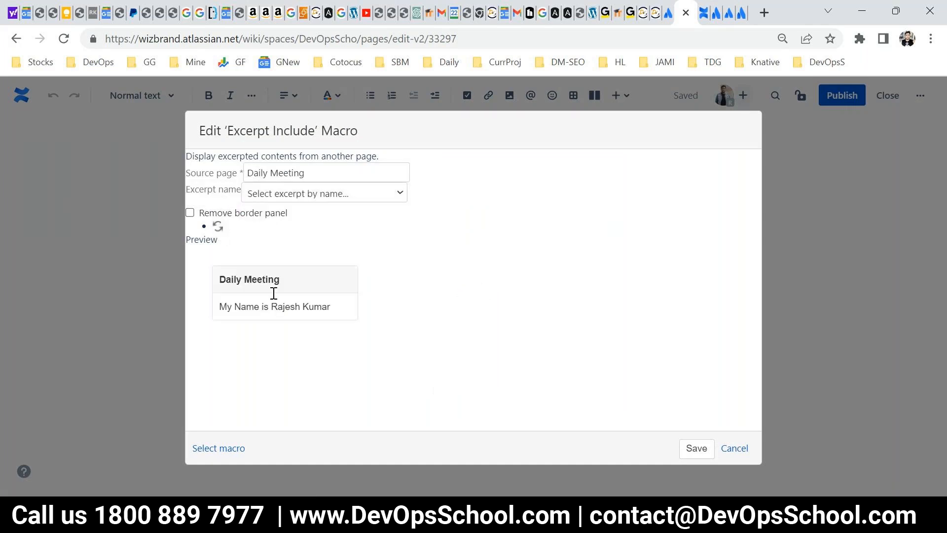
# Check the available excerpt names, then save the Excerpt Include macro and publish Child 1 Page.
pyautogui.click(279, 198)
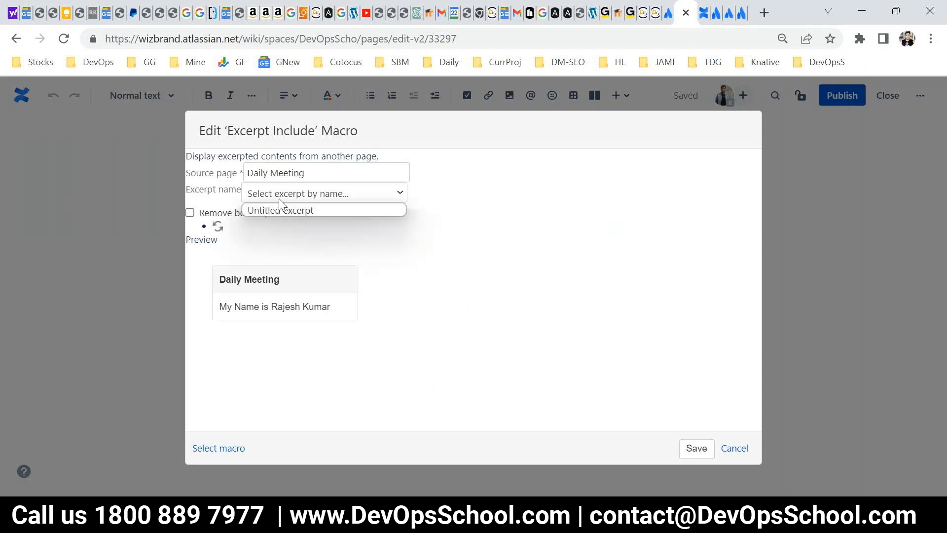
pyautogui.click(255, 308)
pyautogui.click(693, 448)
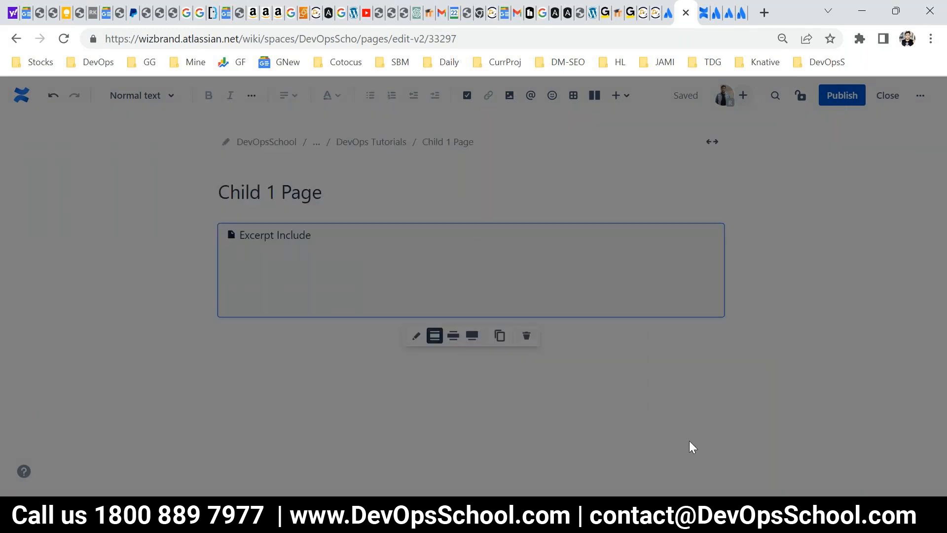
pyautogui.click(849, 96)
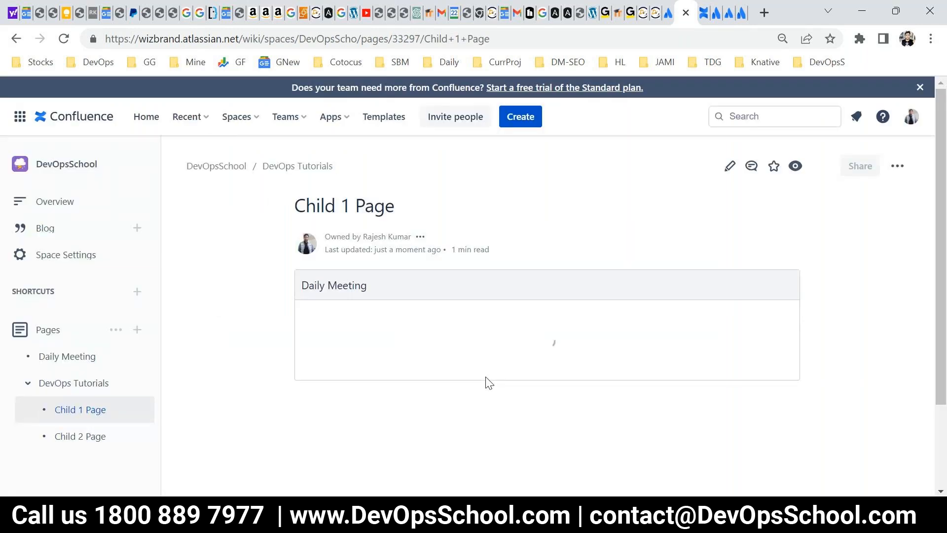
# Return to Daily Meeting and highlight the source excerpt text near the end of the page.
pyautogui.click(70, 361)
pyautogui.scroll(-5, 485, 334)
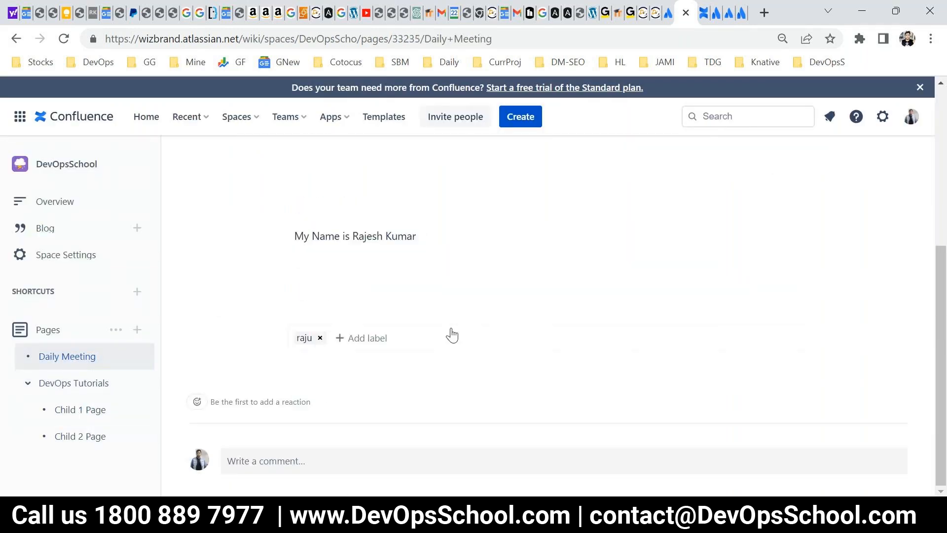
pyautogui.moveTo(319, 236); pyautogui.dragTo(429, 236)
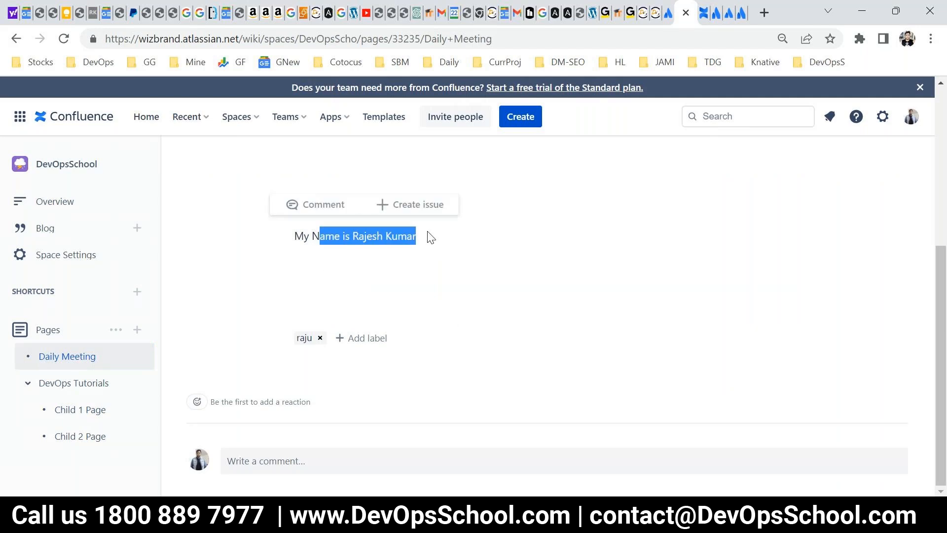
pyautogui.scroll(5, 789, 222)
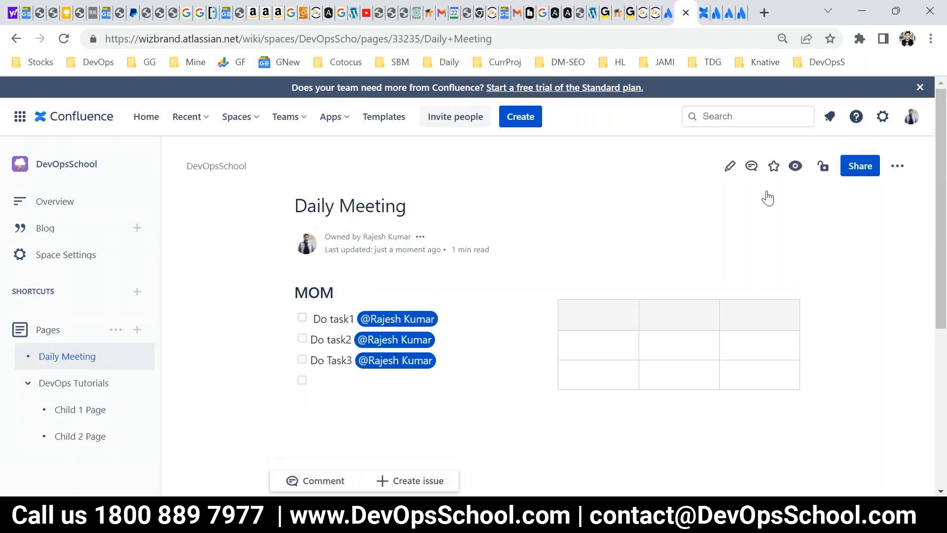
# Edit Daily Meeting, append "dsadsadsadasdsa" to the text inside the Excerpt macro, and publish the page.
pyautogui.click(729, 167)
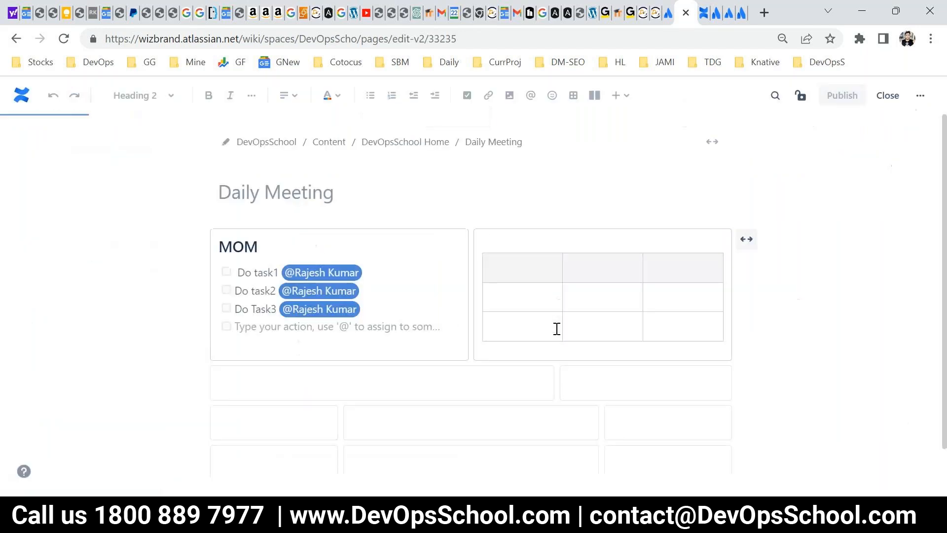
pyautogui.scroll(-5, 556, 327)
pyautogui.click(557, 329)
pyautogui.write('dsadsadsadasdsa')
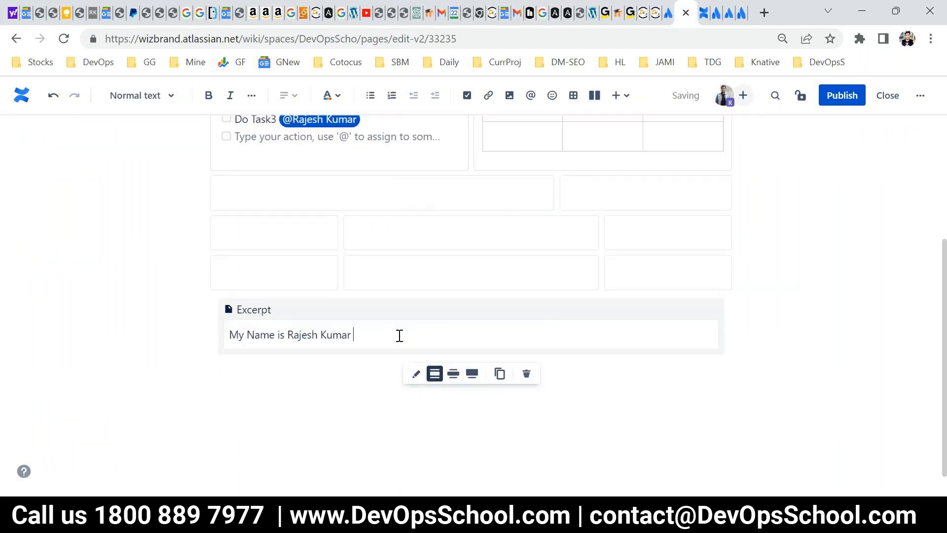
pyautogui.click(848, 97)
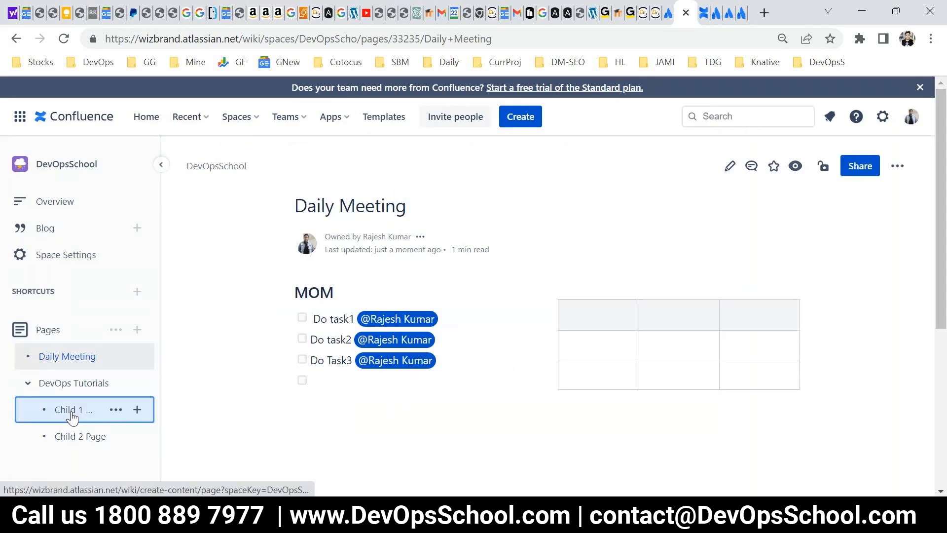
# Open Child 1 Page and reload it to check the included excerpt text.
pyautogui.click(72, 417)
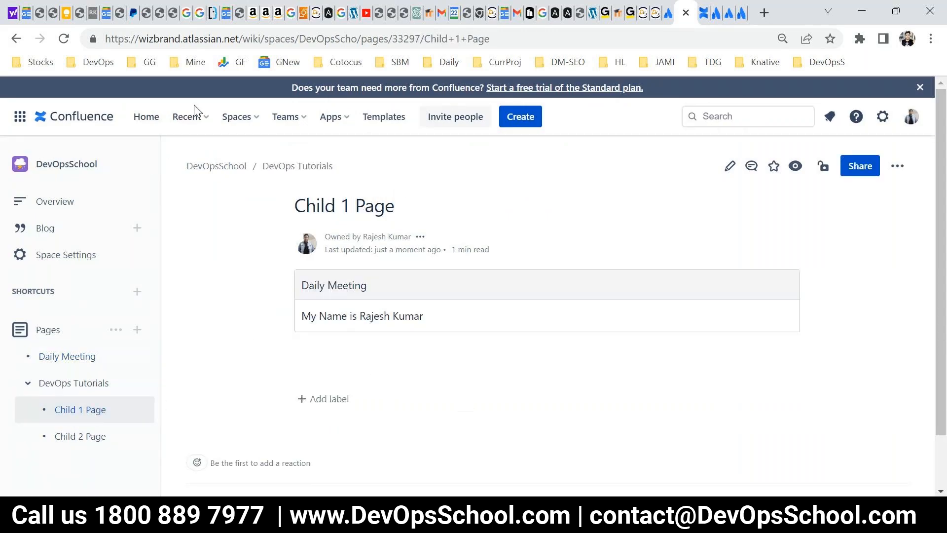
pyautogui.click(65, 44)
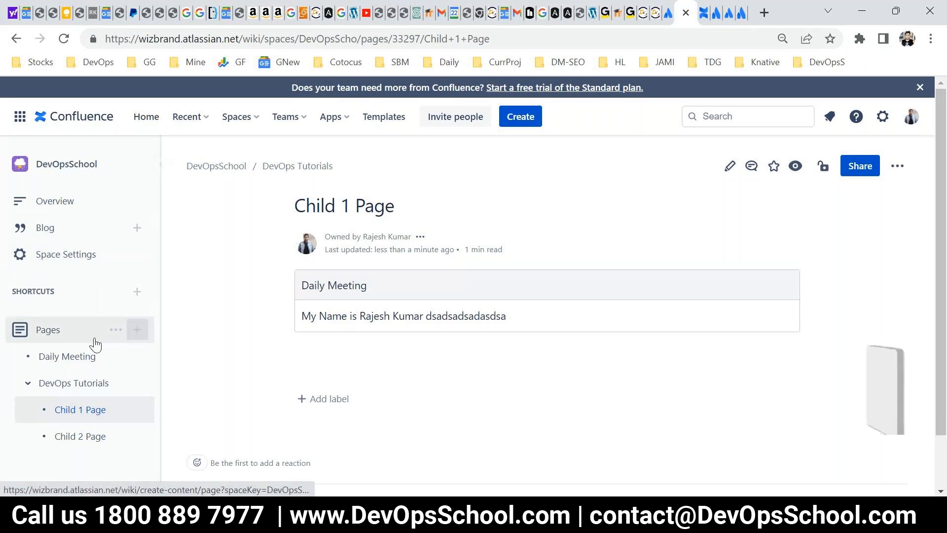
# Open the DevOpsSchool space settings and examine the available options, including Look and feel, PDF export and Space permissions.
pyautogui.click(68, 256)
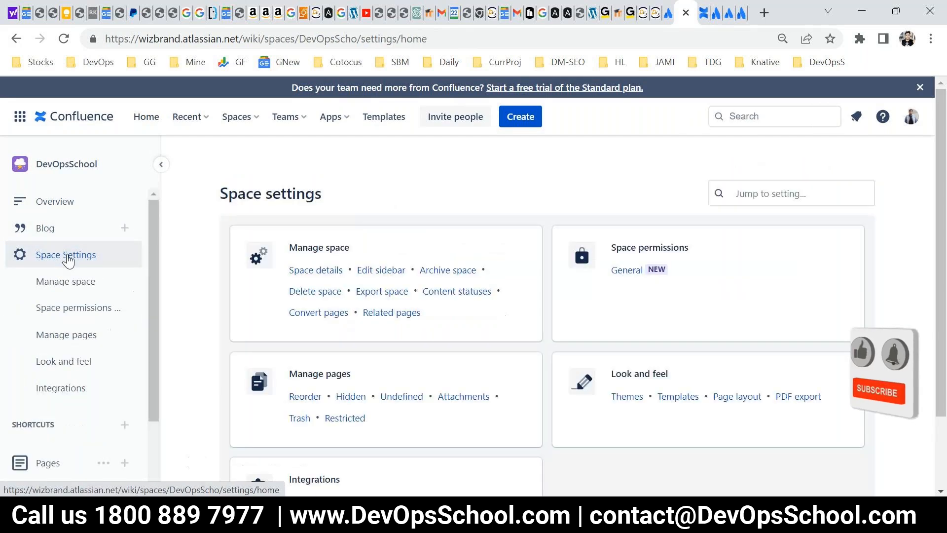
pyautogui.scroll(-2, 462, 390)
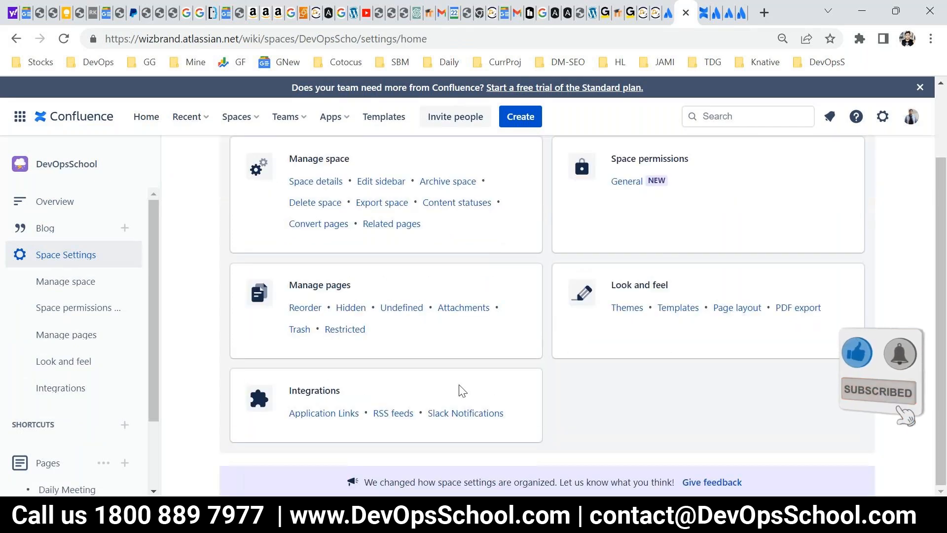
pyautogui.scroll(2, 459, 390)
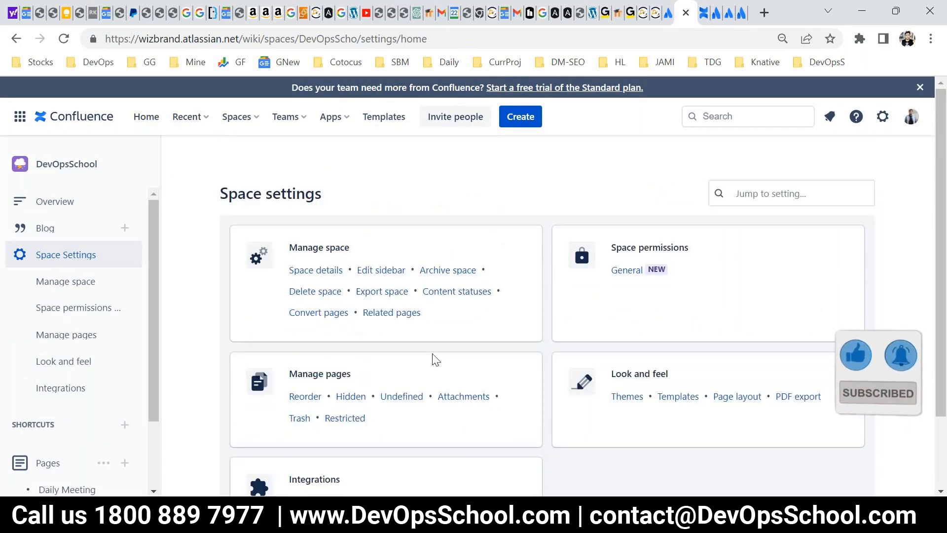
pyautogui.scroll(-2, 493, 371)
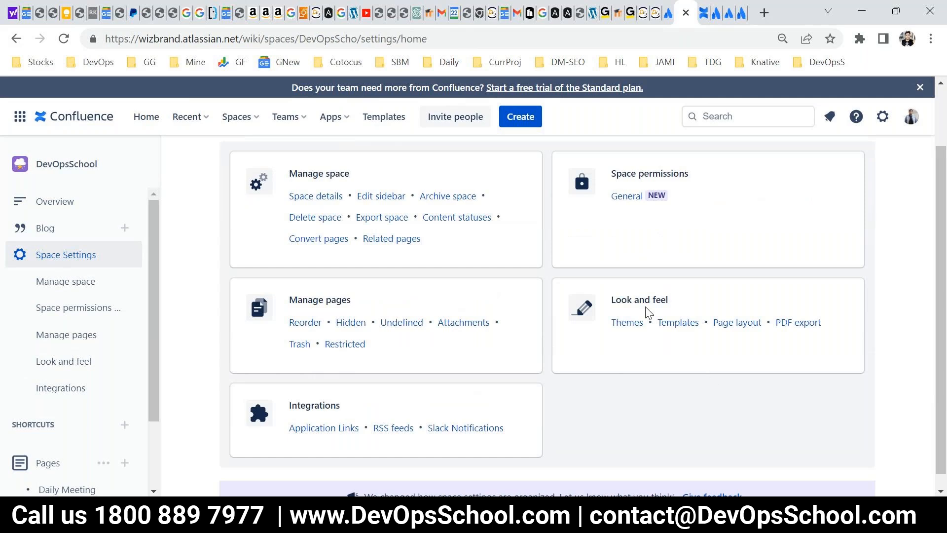
pyautogui.moveTo(650, 330); pyautogui.dragTo(610, 327)
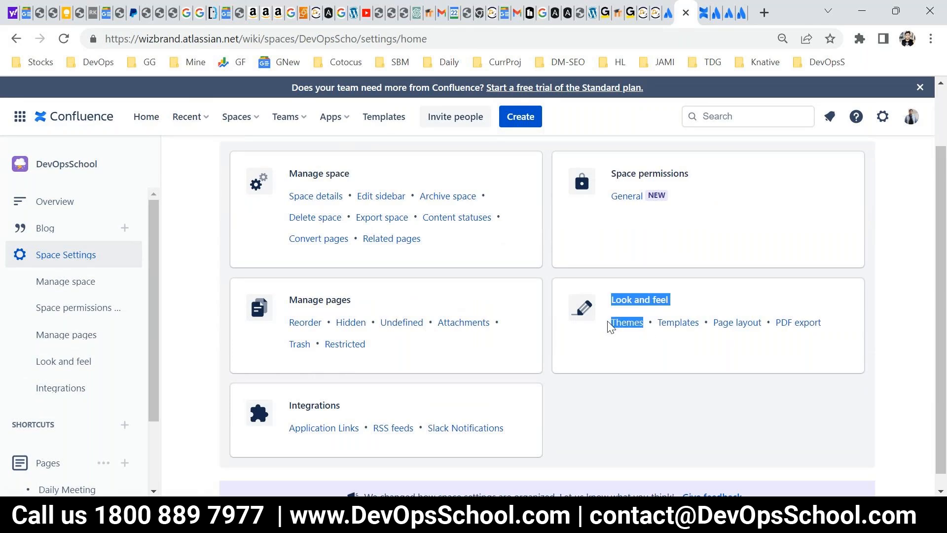
pyautogui.click(612, 327)
pyautogui.moveTo(822, 327); pyautogui.dragTo(775, 323)
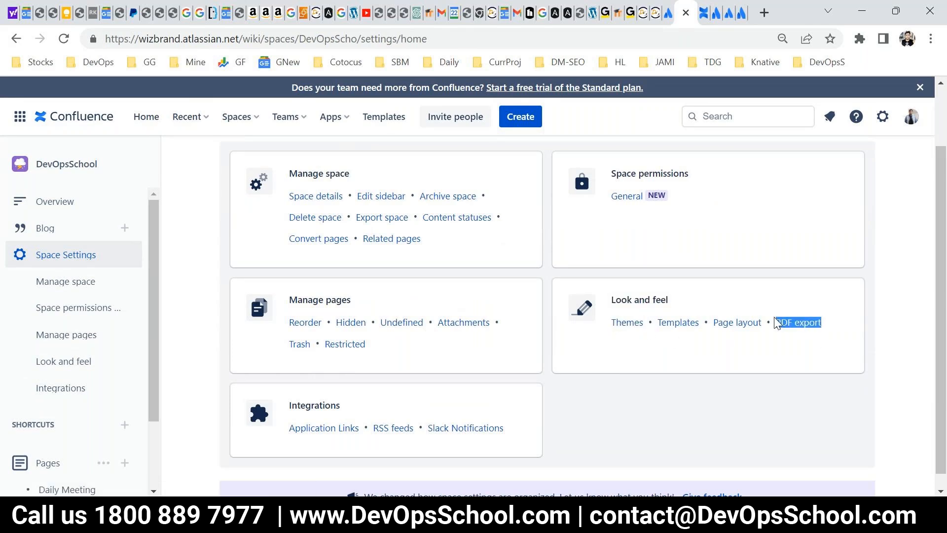
pyautogui.scroll(2, 702, 365)
pyautogui.moveTo(612, 255)
pyautogui.mouseDown()
pyautogui.moveTo(619, 247)
pyautogui.moveTo(646, 271)
pyautogui.moveTo(686, 274)
pyautogui.moveTo(609, 269)
pyautogui.mouseUp()
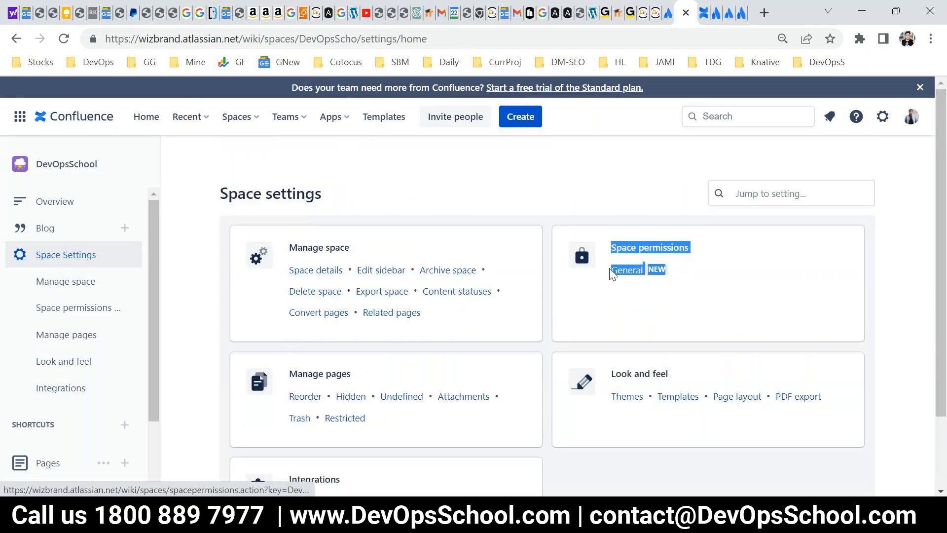
# Open the space's page reordering view, expand the page tree, and move Child 1 Page under Daily Meeting.
pyautogui.scroll(-1, 376, 412)
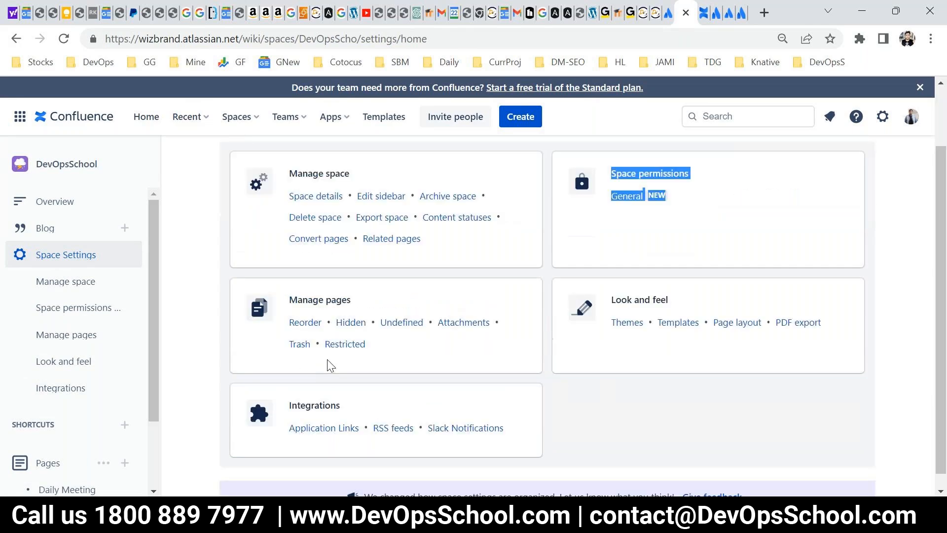
pyautogui.click(300, 326)
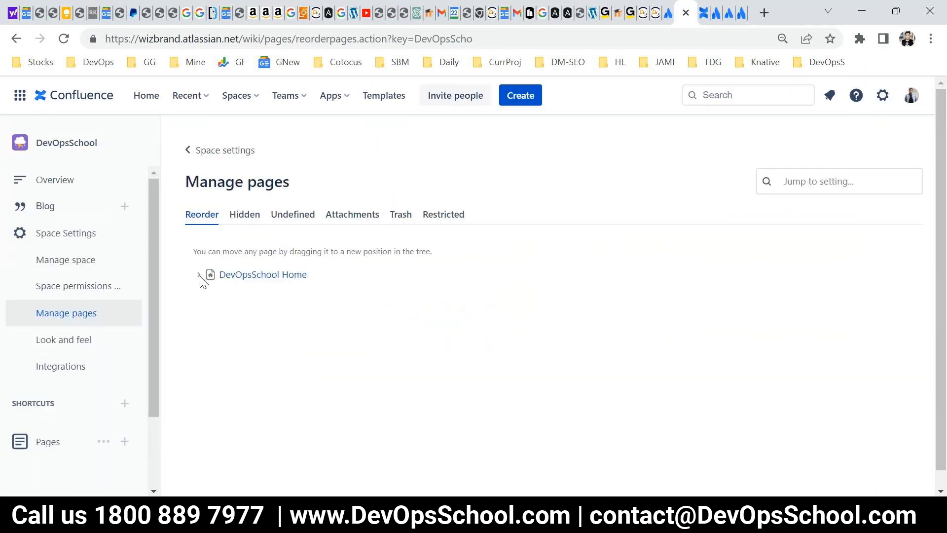
pyautogui.click(199, 275)
pyautogui.scroll(-1, 252, 328)
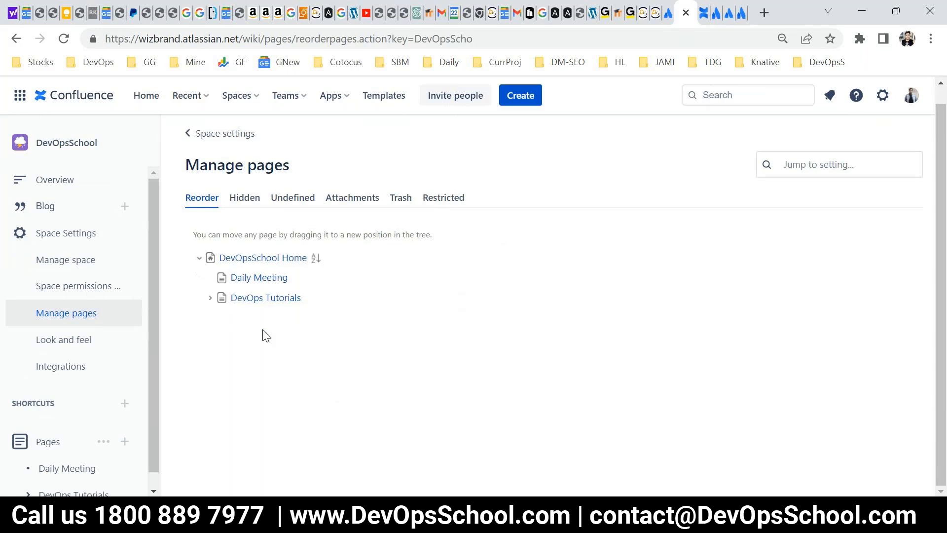
pyautogui.click(211, 298)
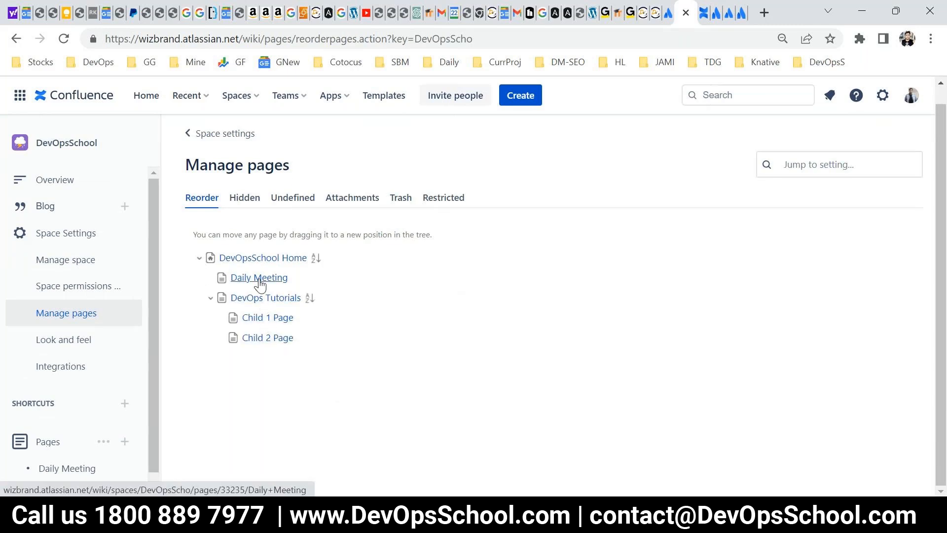
pyautogui.moveTo(233, 320); pyautogui.dragTo(227, 289)
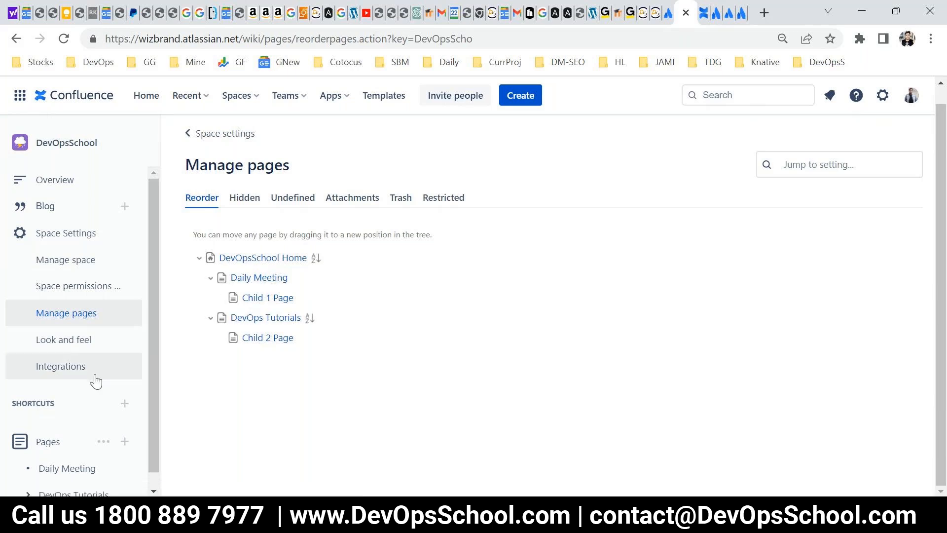
# Return to the space settings overview and review the remaining options, highlighting the Integrations links.
pyautogui.click(61, 238)
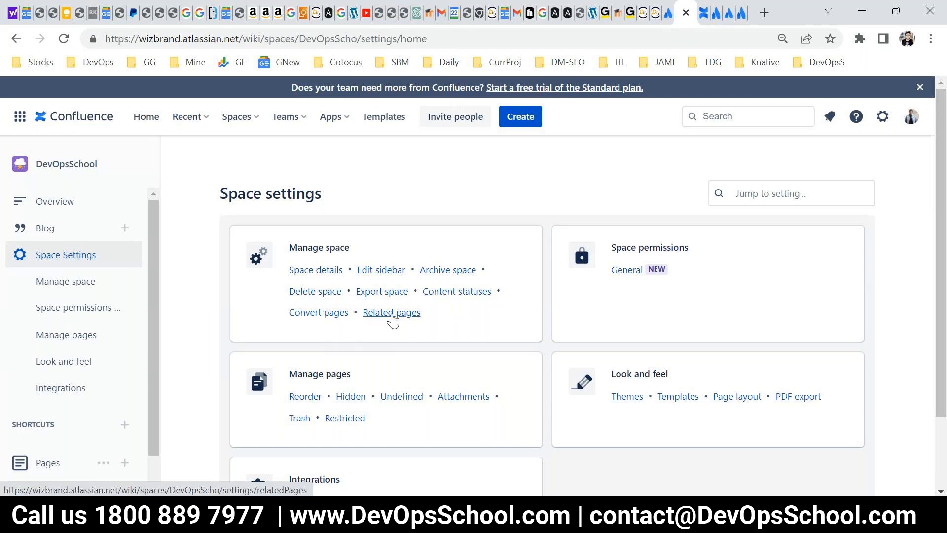
pyautogui.scroll(-1, 452, 360)
pyautogui.scroll(-2, 452, 359)
pyautogui.moveTo(526, 412); pyautogui.dragTo(290, 411)
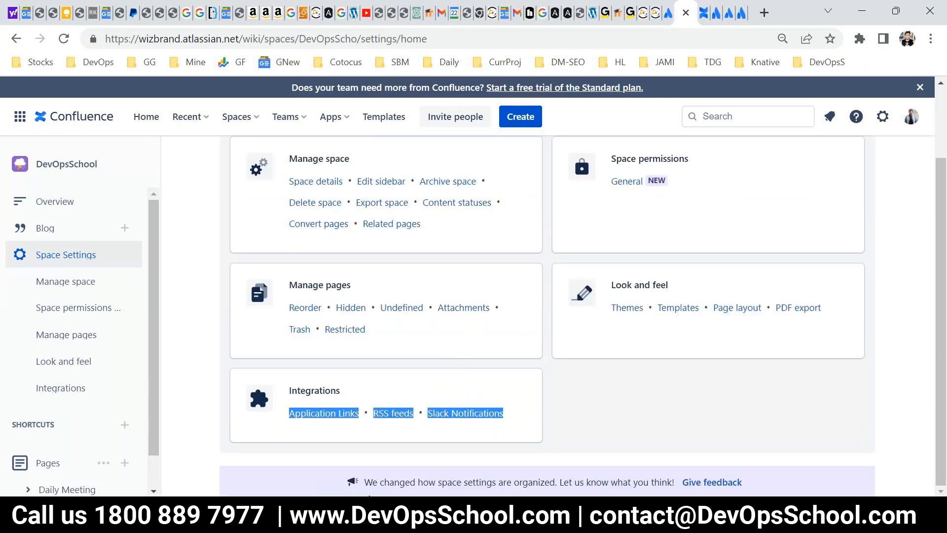
pyautogui.scroll(3, 270, 338)
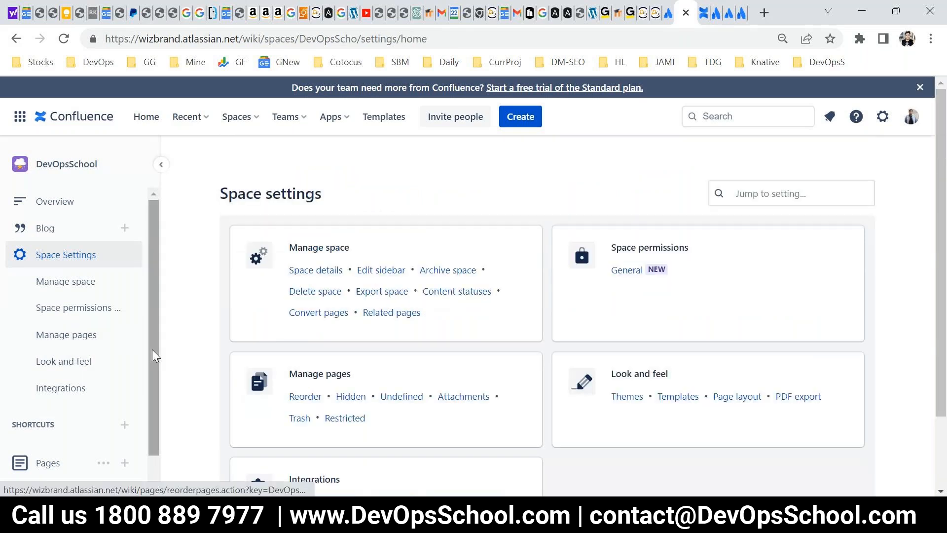
pyautogui.scroll(-3, 495, 379)
pyautogui.scroll(3, 497, 383)
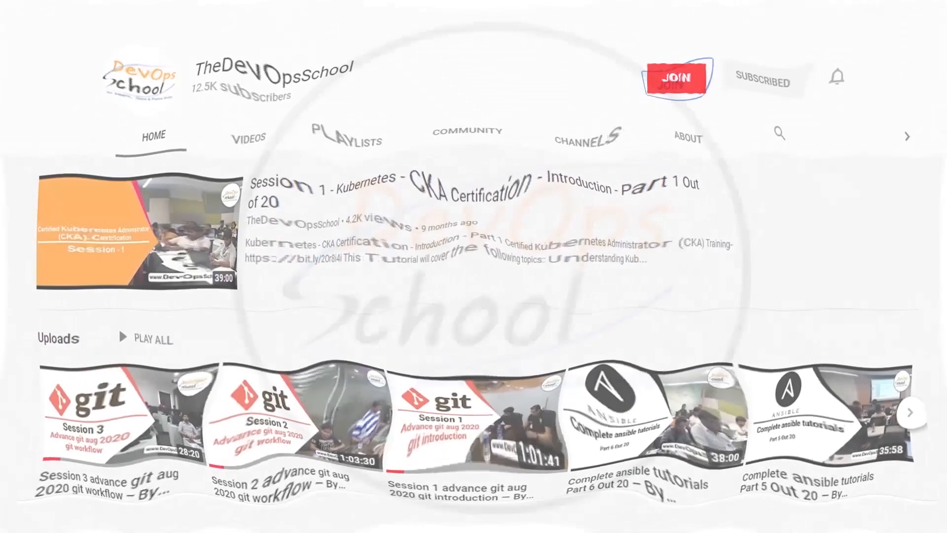
pyautogui.click(668, 86)
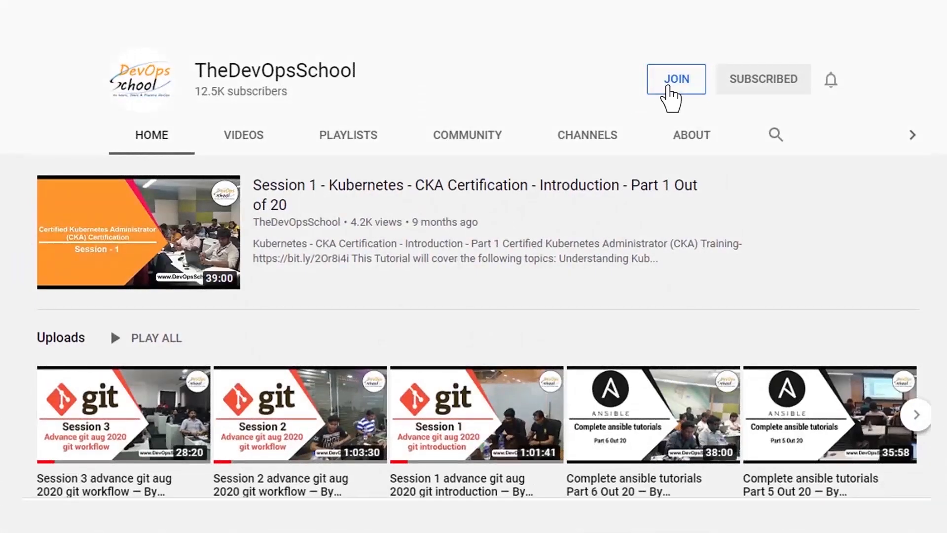